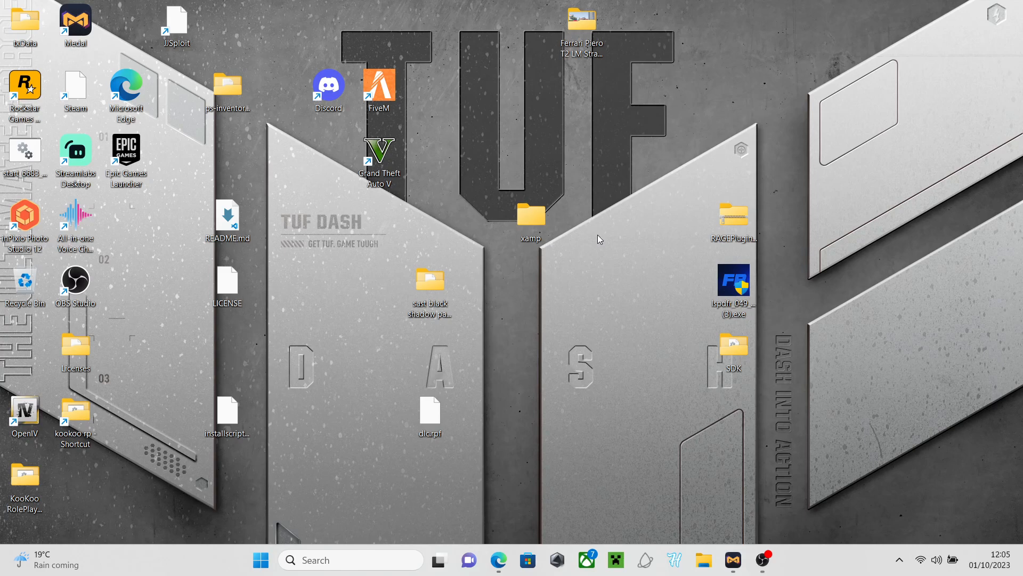
Create a new folder on the desktop and name it 'kookoo rp'
right_click(590, 312)
mouse_move(698, 230)
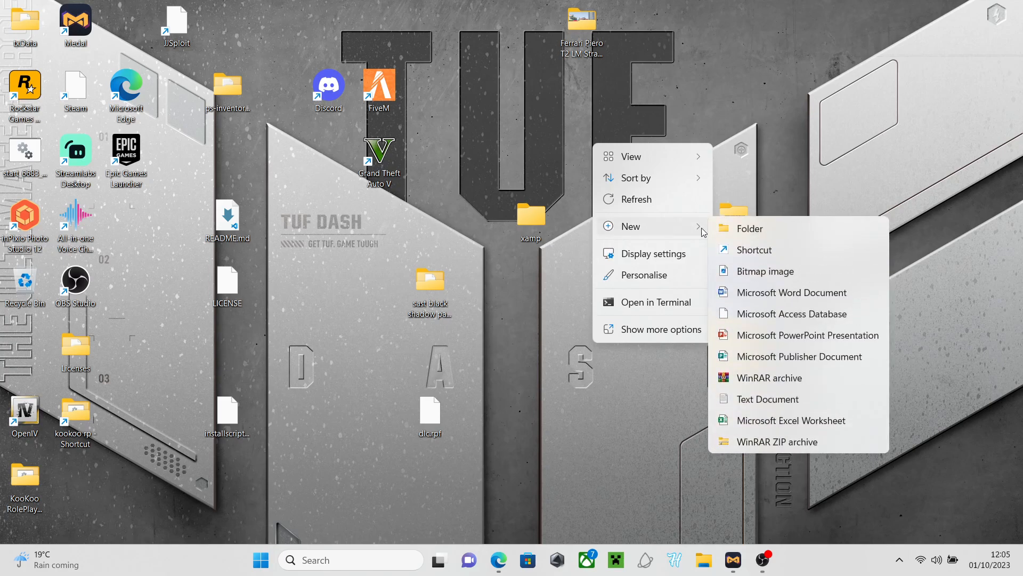
left_click(748, 229)
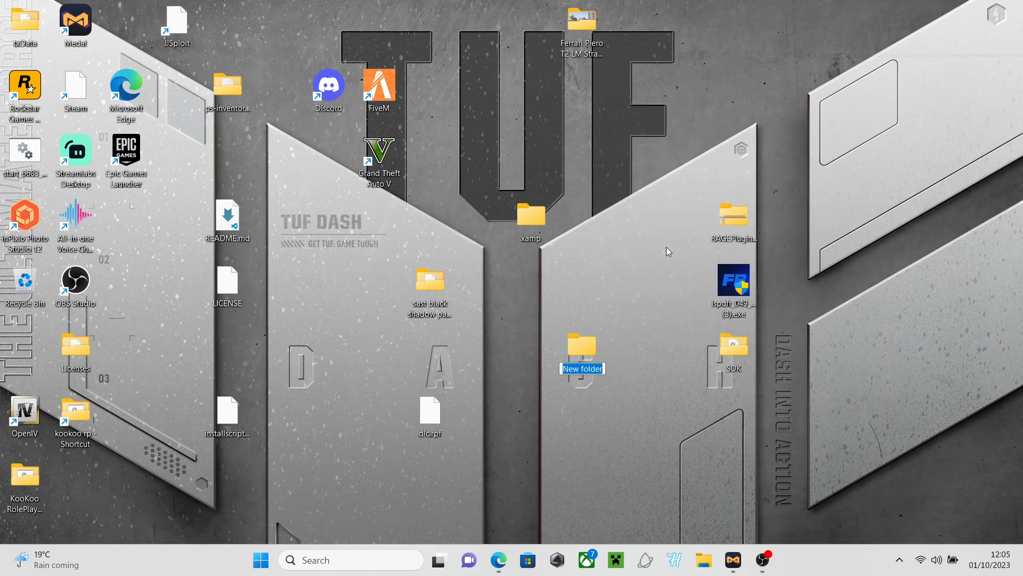
key("BackSpace")
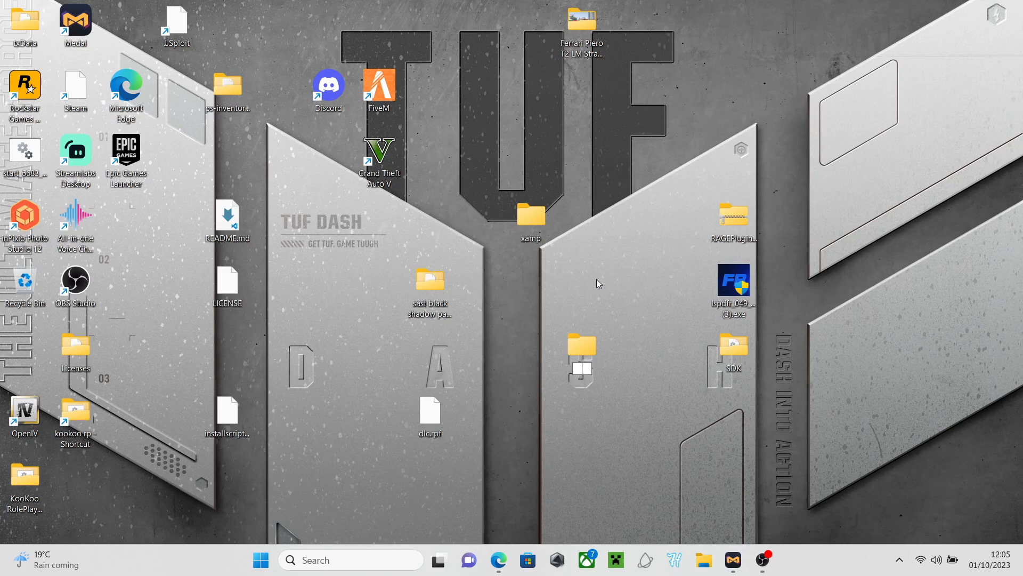
type("kookoo rp")
key("BackSpace")
key("BackSpace")
type("rp")
key("Return")
Open kookoo rp and create a subfolder named 'server'
double_click(580, 353)
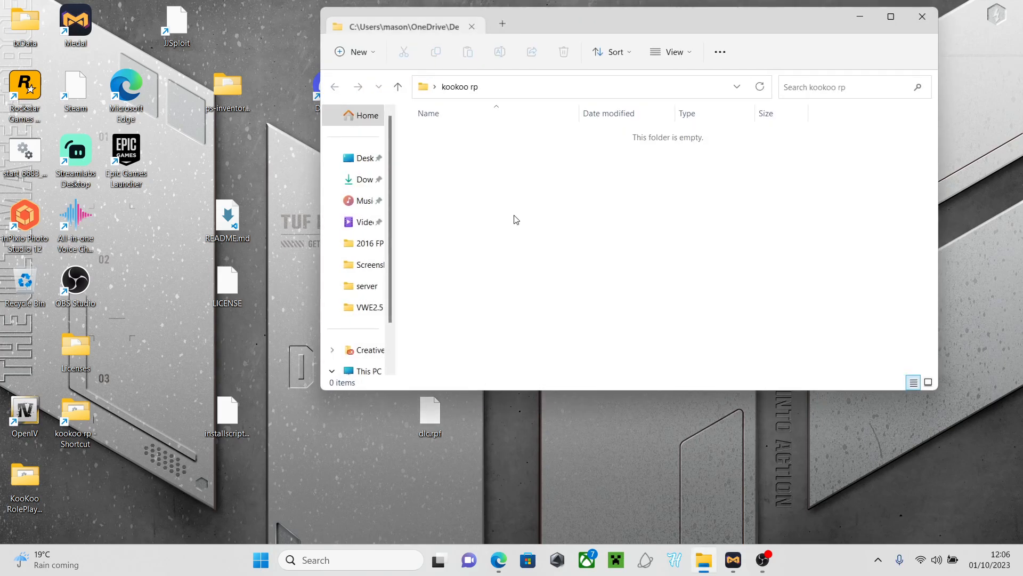
right_click(478, 160)
mouse_move(507, 262)
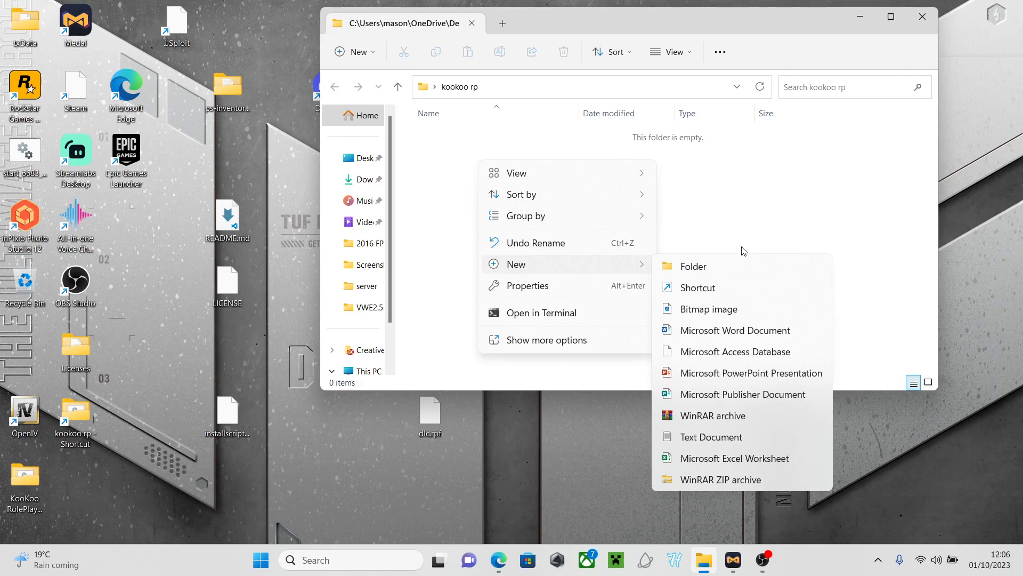
left_click(731, 264)
type("server")
key("Return")
Add a second subfolder named 'server-data', then minimize the Explorer window
right_click(712, 256)
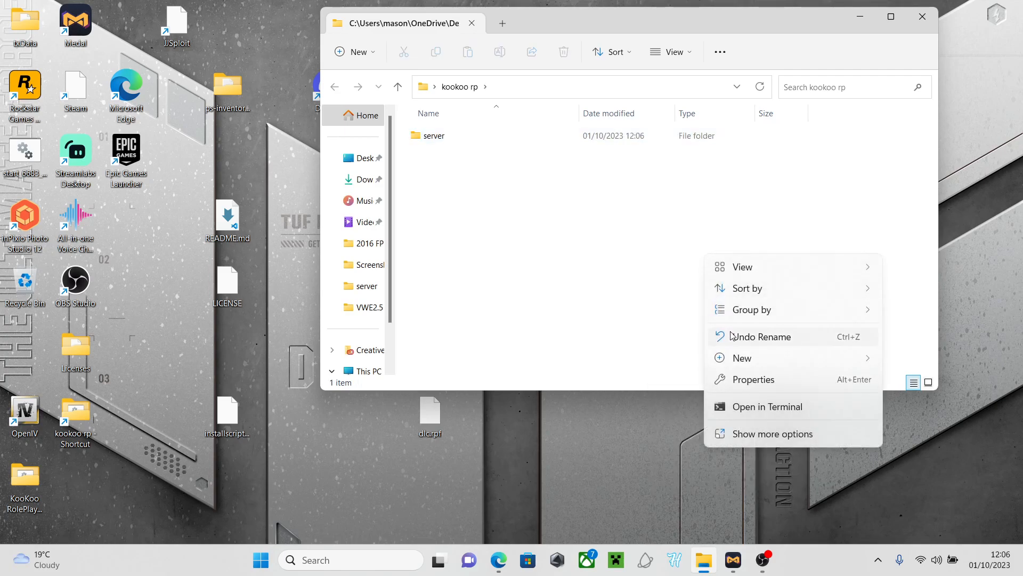
mouse_move(831, 358)
left_click(579, 149)
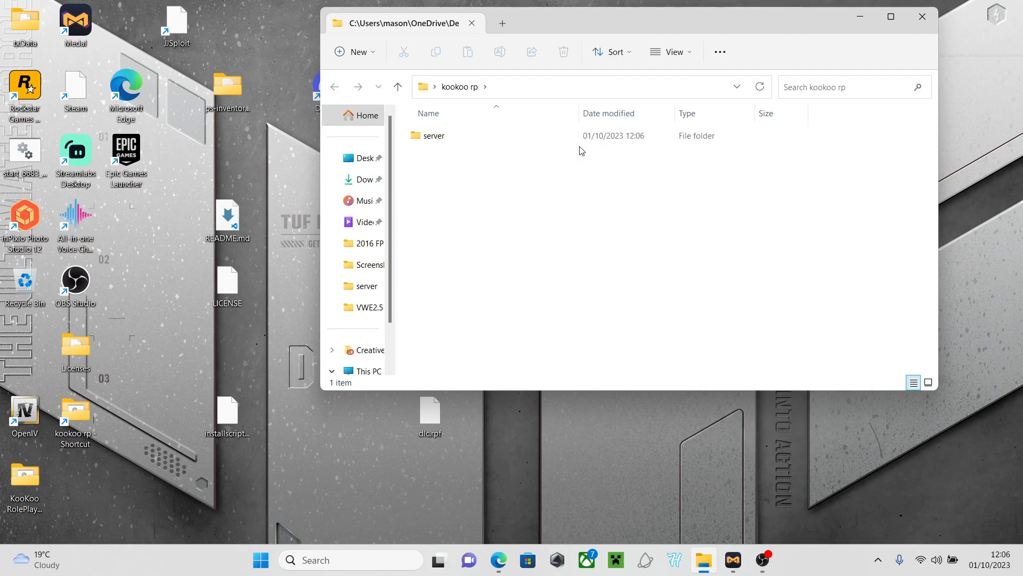
key("BackSpace")
type("server")
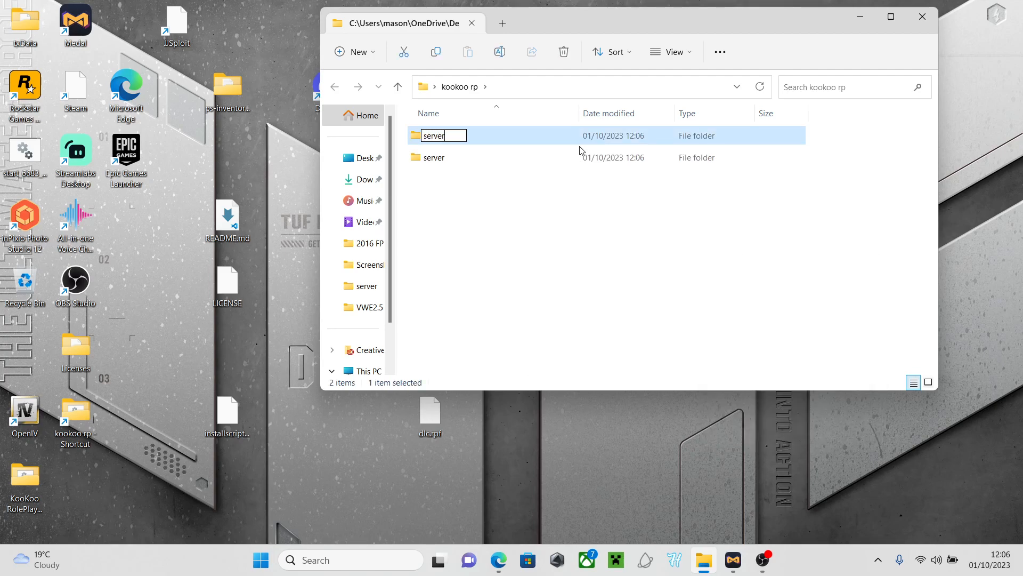
type("-data")
key("Return")
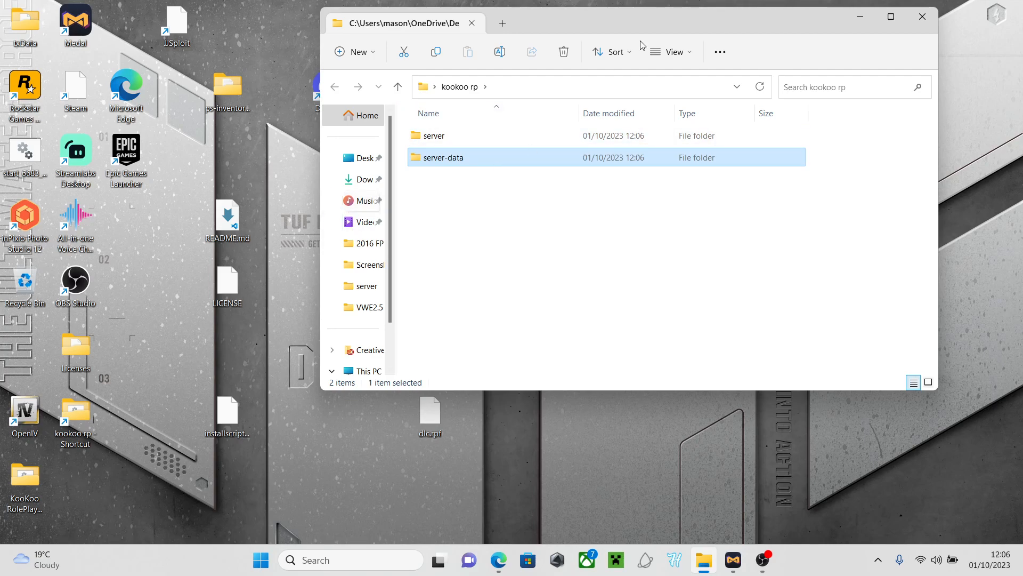
left_click(859, 18)
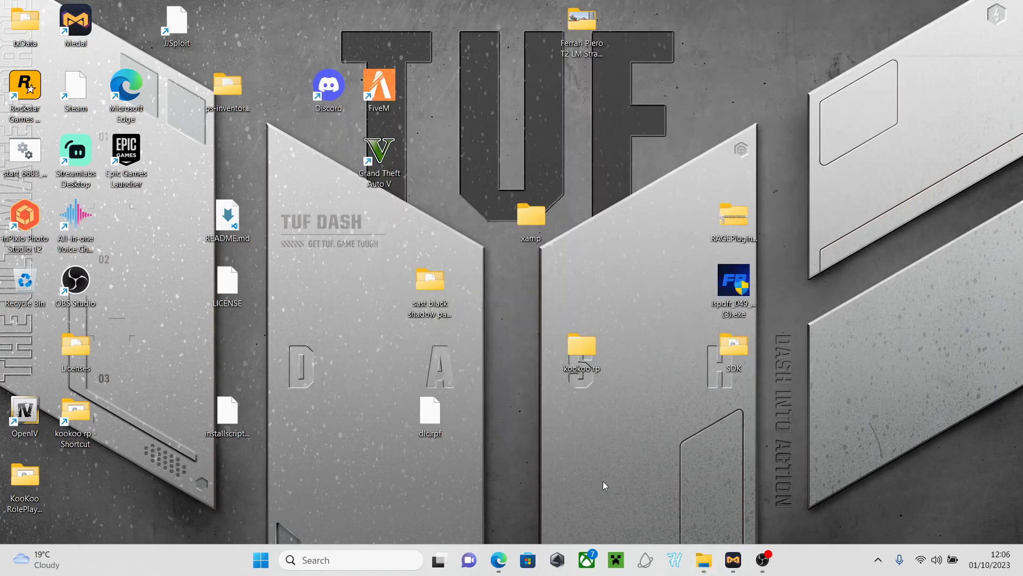
Download FiveM server build 6736 and open the resulting server (15).7z archive
left_click(499, 560)
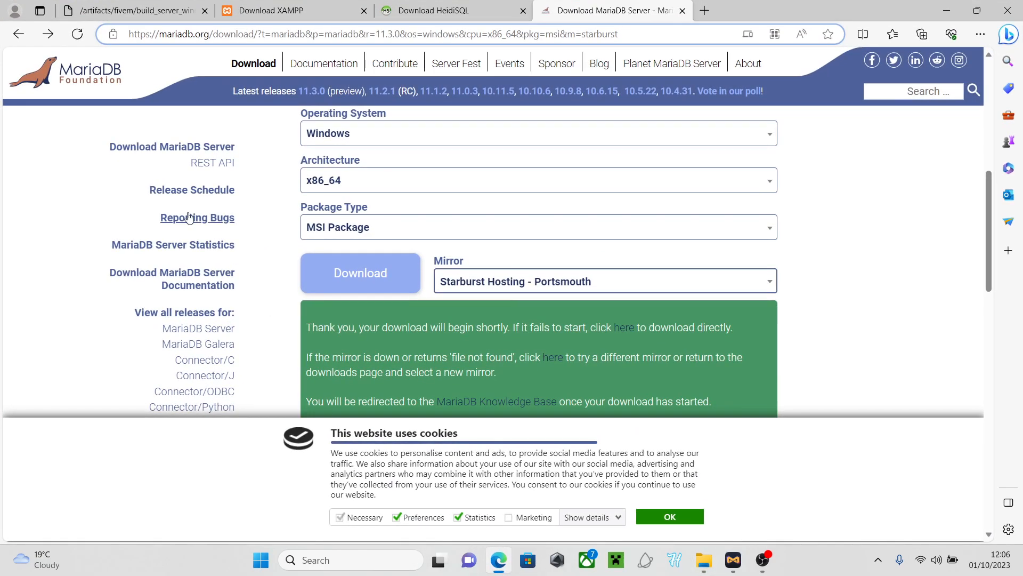
left_click(123, 6)
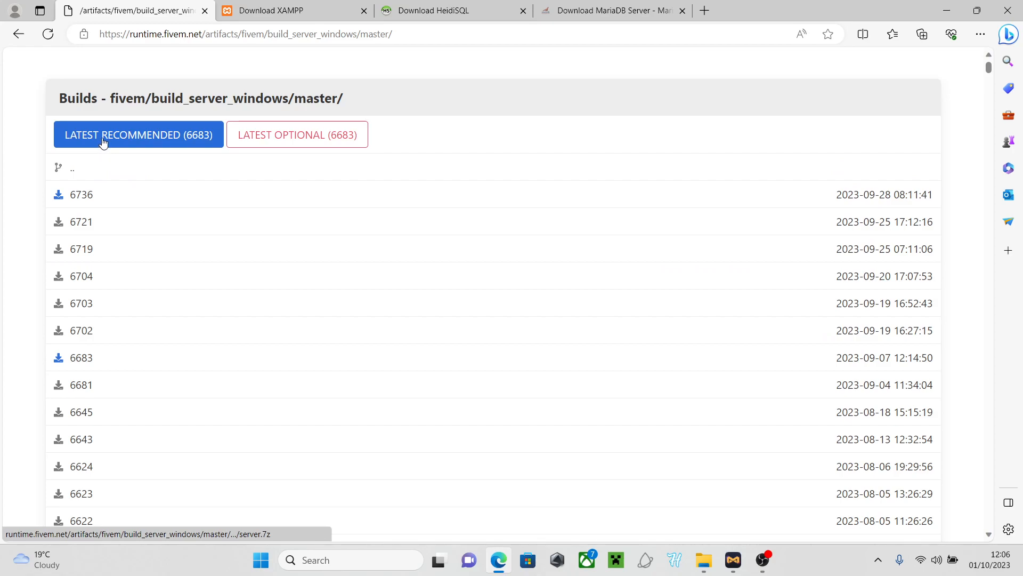
left_click(74, 193)
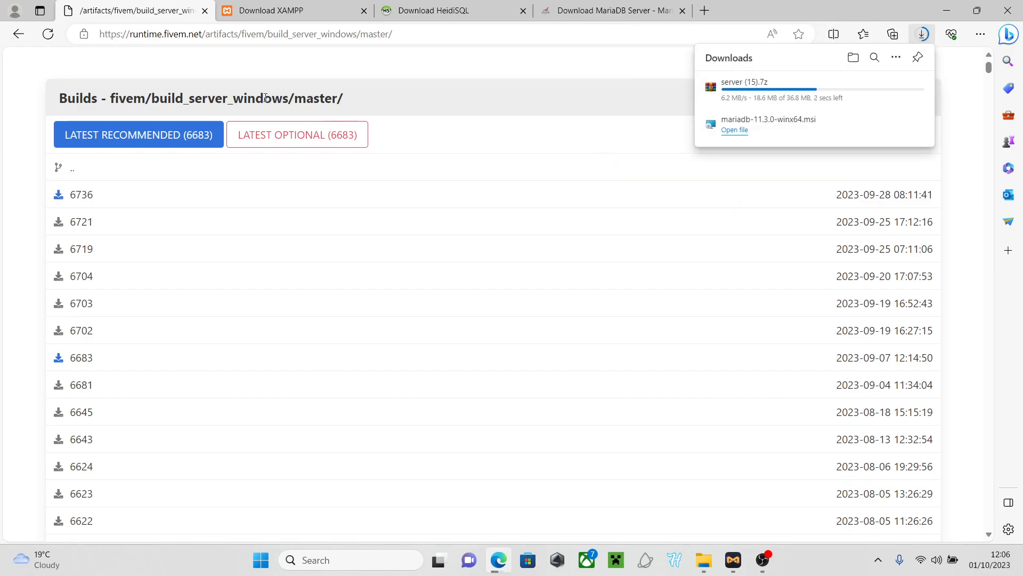
mouse_move(835, 80)
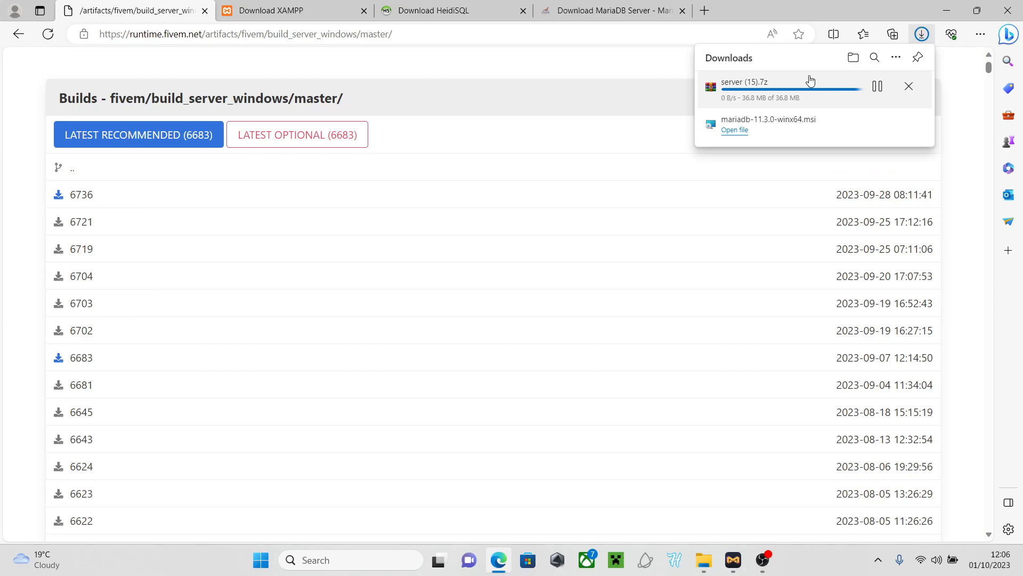
left_click(730, 94)
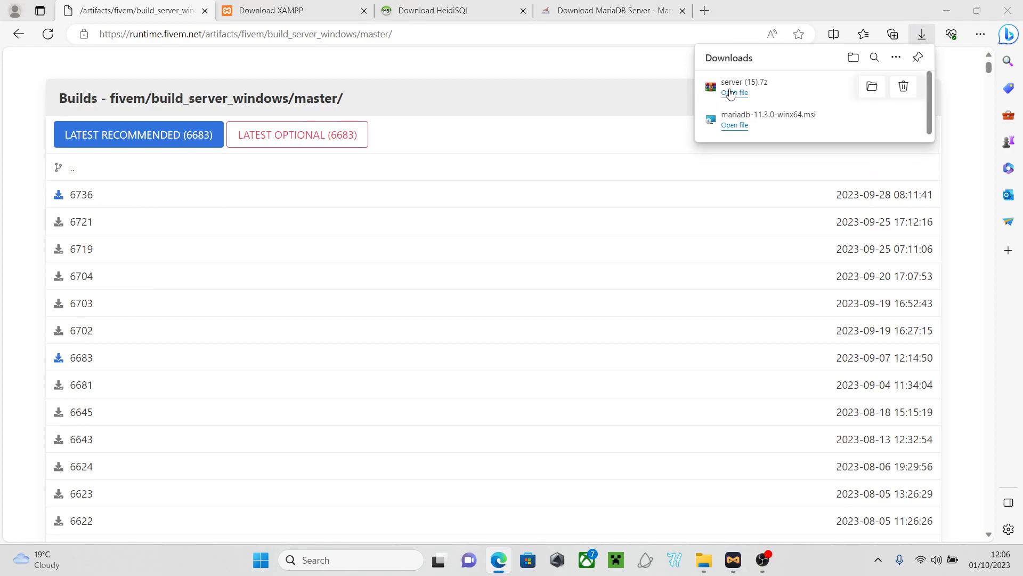
left_click_drag(469, 397, 380, 102)
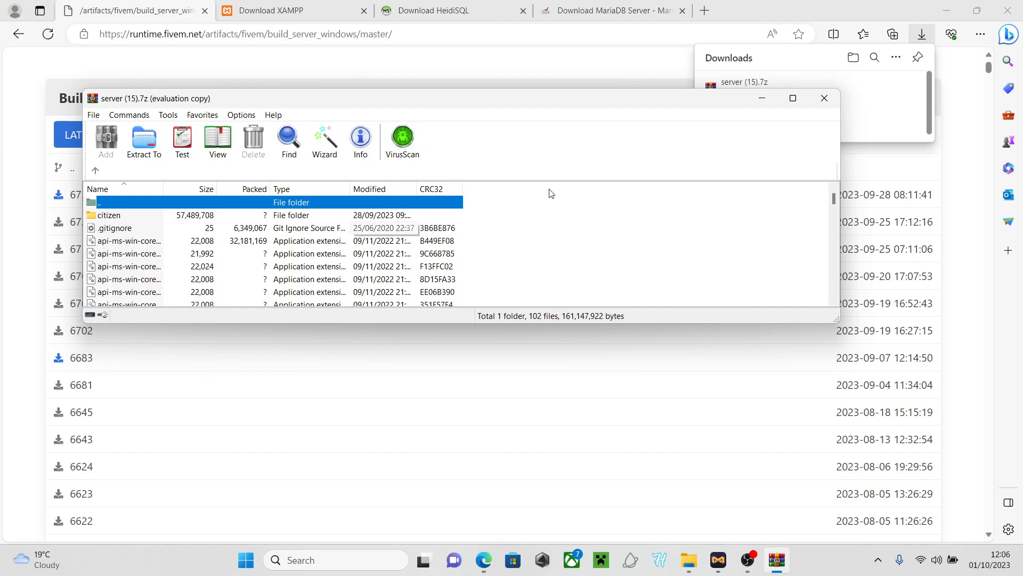
Extract all files from server (15).7z into kookoo rp's server folder, then close the archive
left_click(688, 558)
left_click_drag(631, 22, 723, 264)
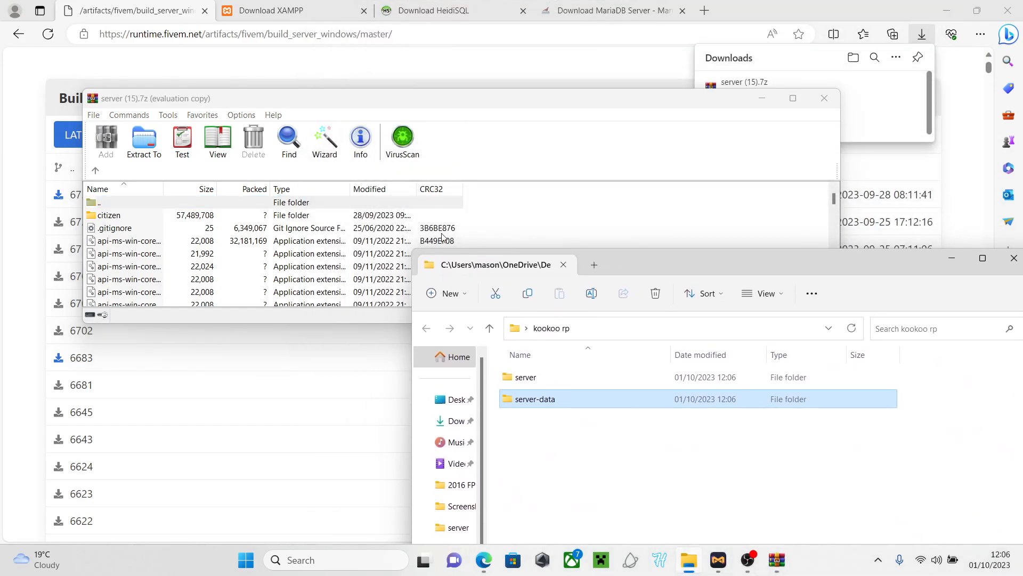
left_click(505, 232)
key("ctrl+a")
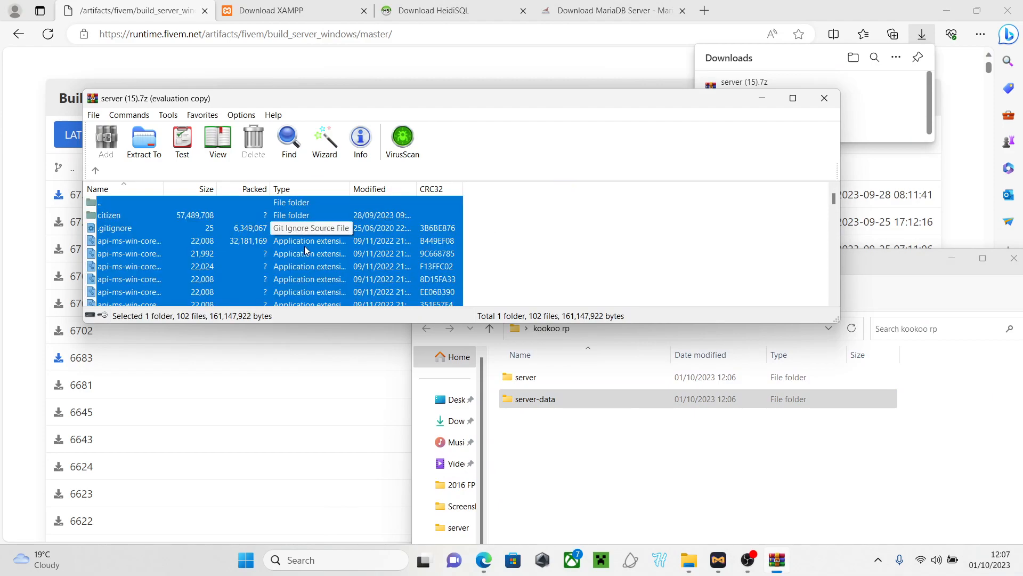
left_click_drag(305, 245, 526, 383)
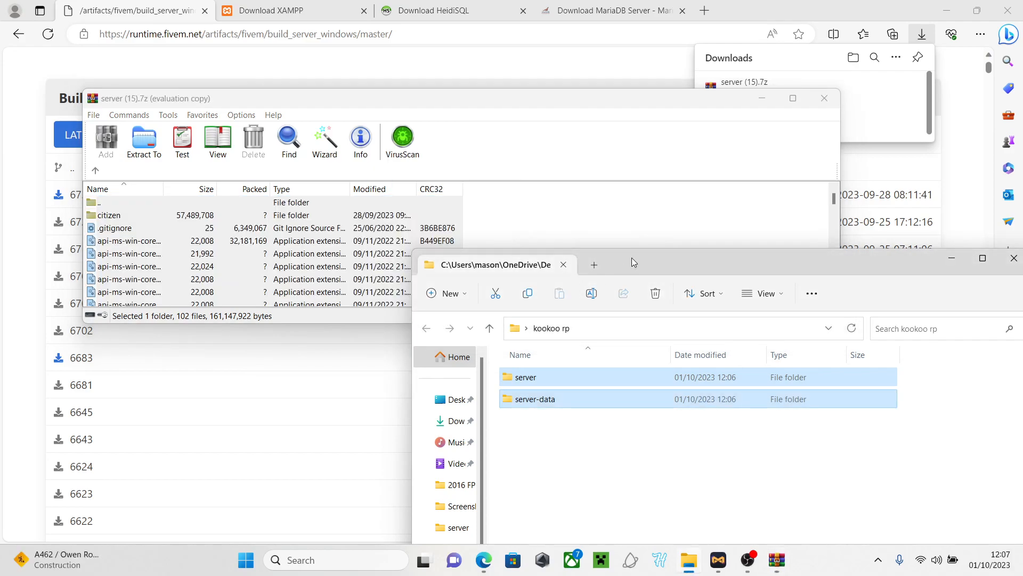
left_click(824, 98)
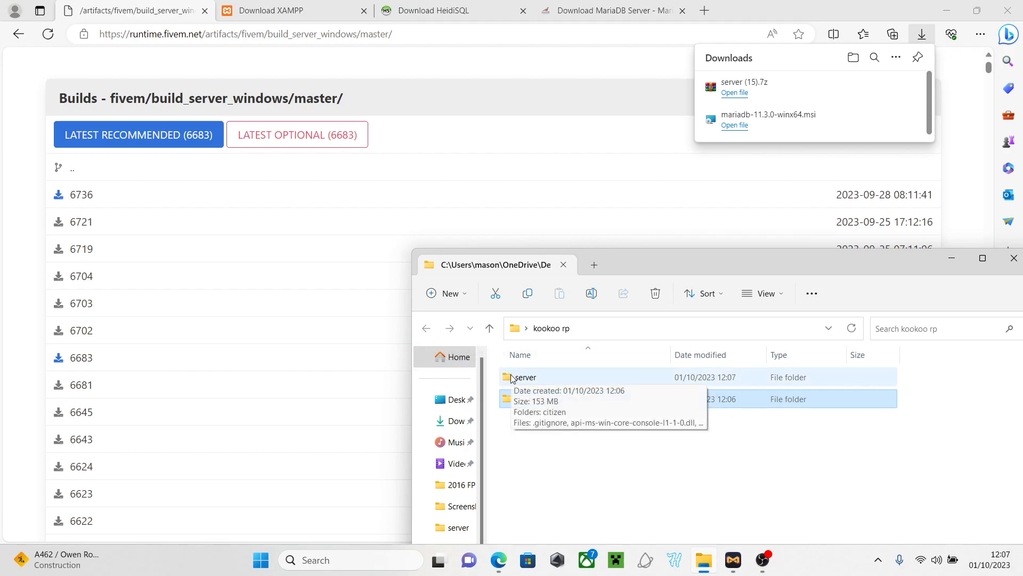
Launch FXServer.exe from the kookoo rp server folder to start txAdmin
double_click(535, 379)
scroll(560, 429, "down", 5)
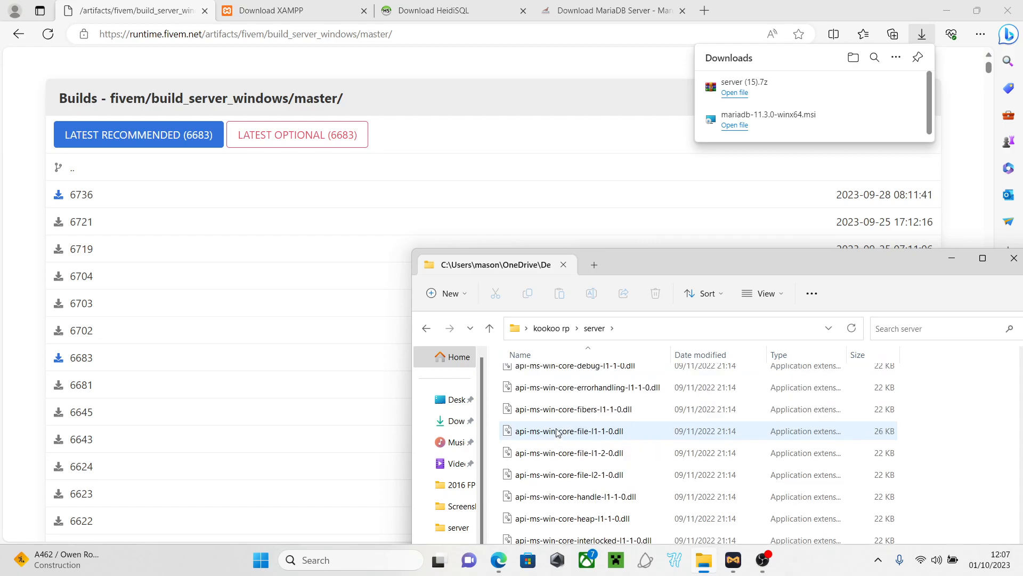
left_click_drag(677, 255, 485, 143)
scroll(395, 293, "down", 10)
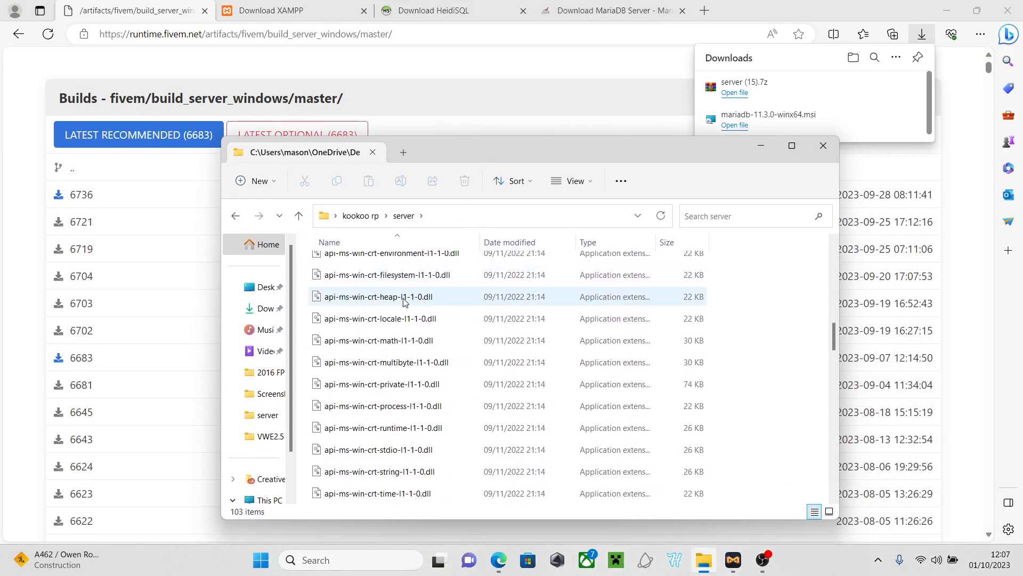
scroll(405, 303, "down", 3)
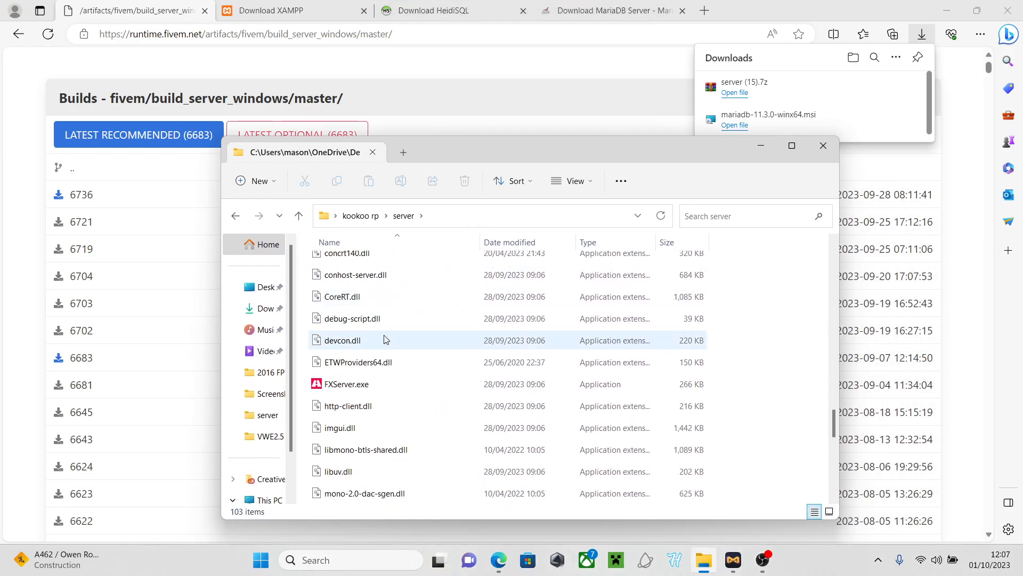
double_click(357, 389)
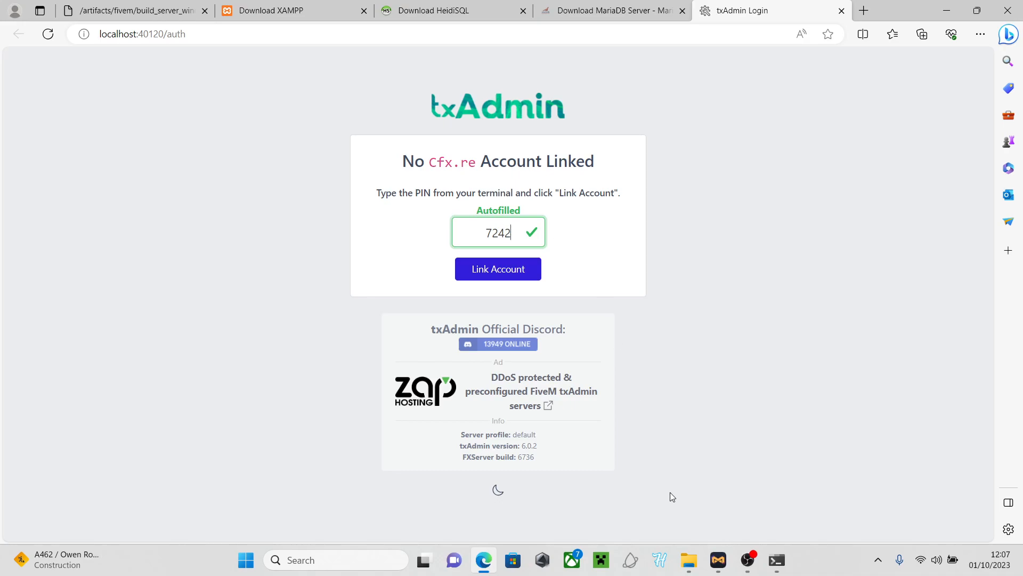
Log into Cfx.re with the account e-mail and password, then authorize txAdmin's profile access
left_click(504, 275)
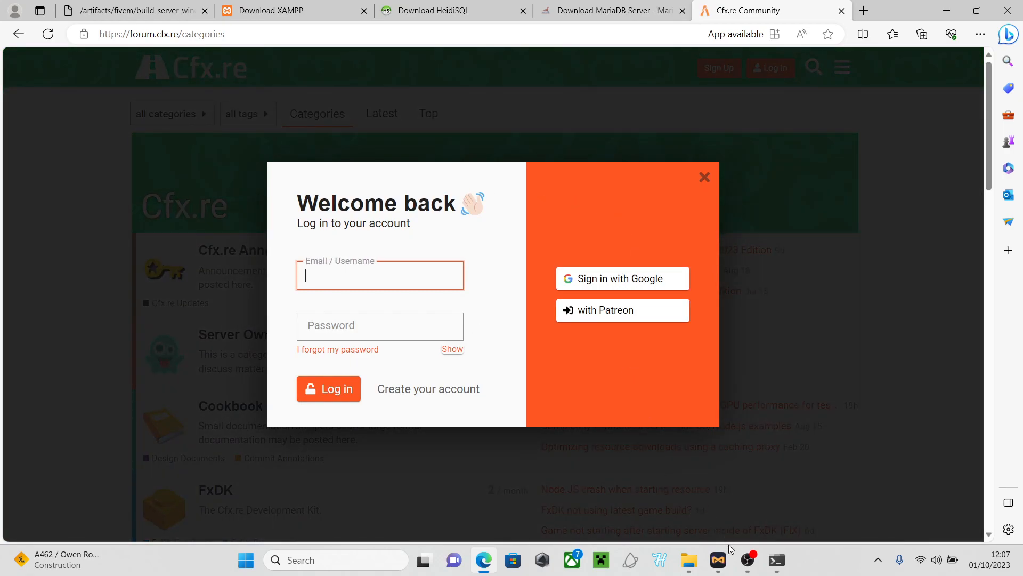
left_click(776, 559)
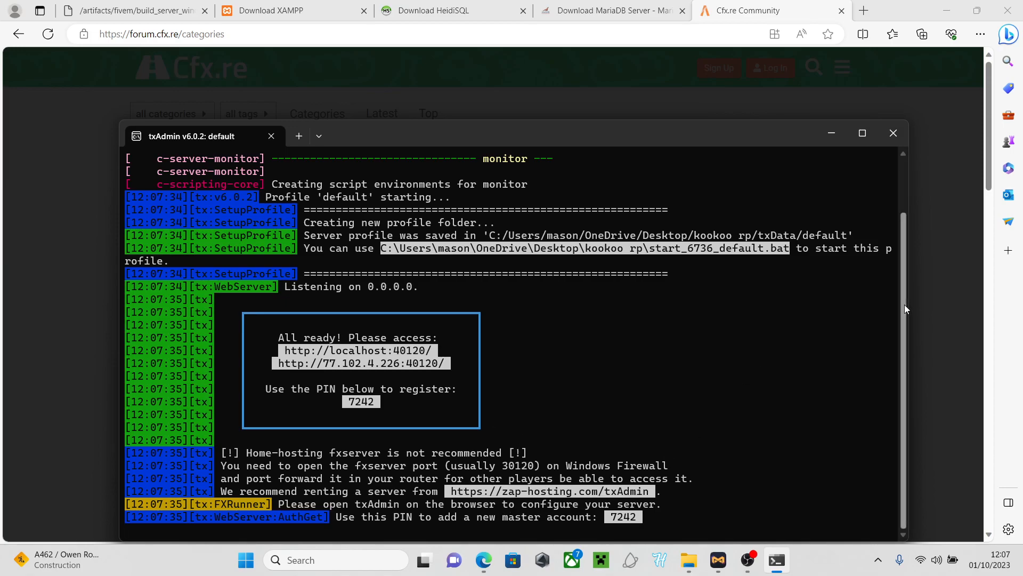
left_click(831, 132)
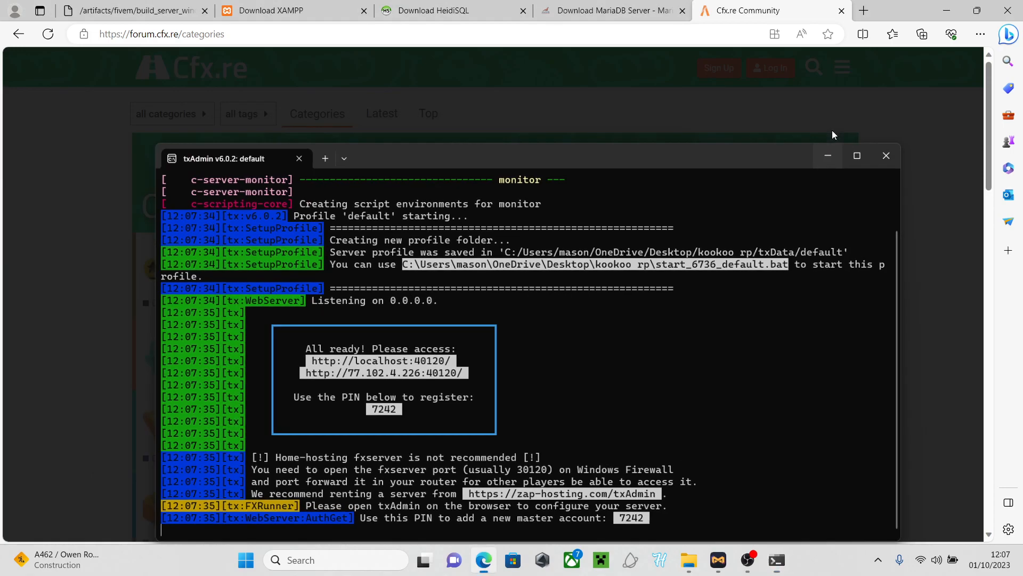
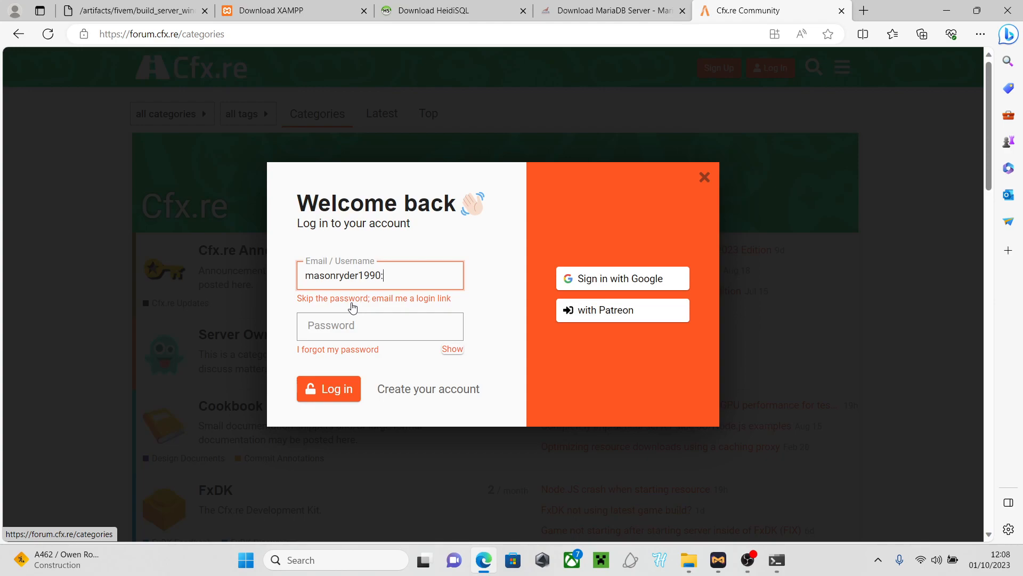
type("@")
left_click(357, 318)
type("•")
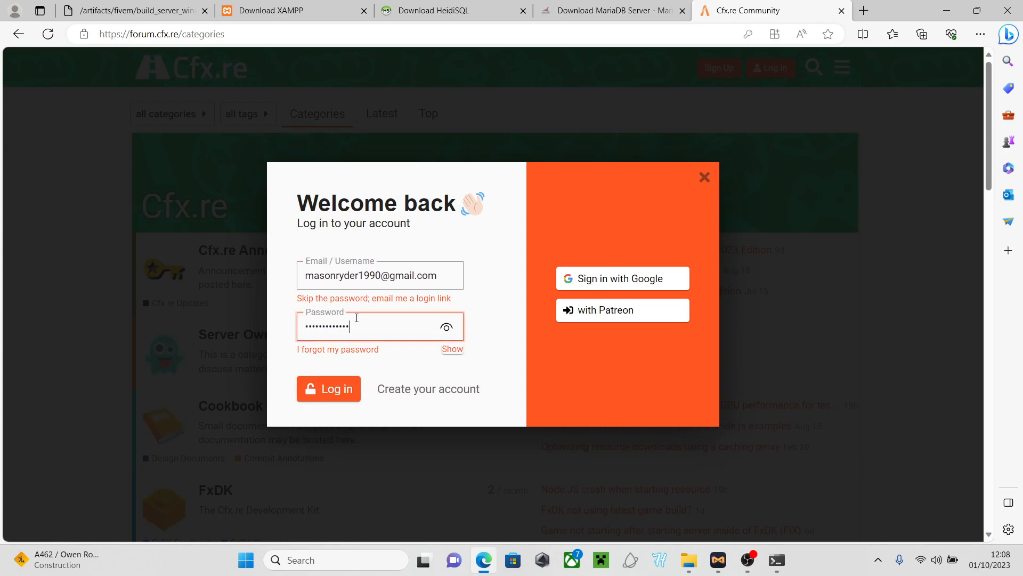
key("Return")
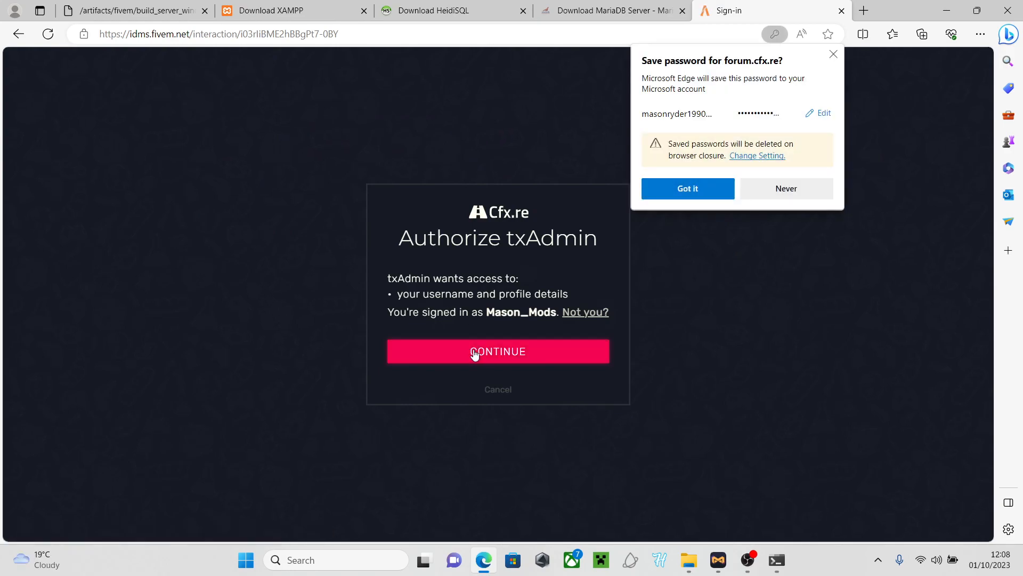
left_click(684, 190)
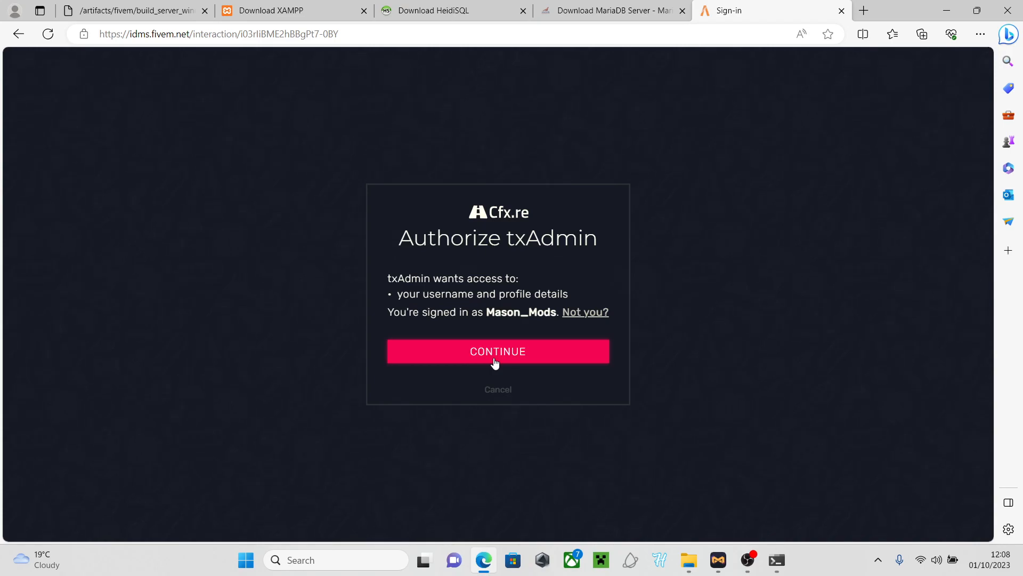
left_click(495, 362)
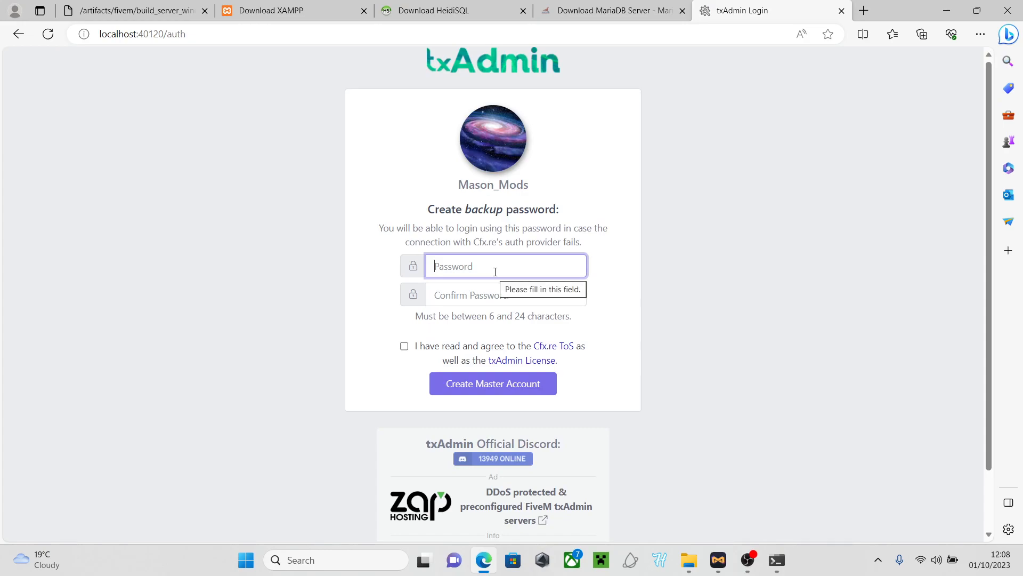
Enter and confirm a backup password, accept the ToS and License, and create the master account
type("a")
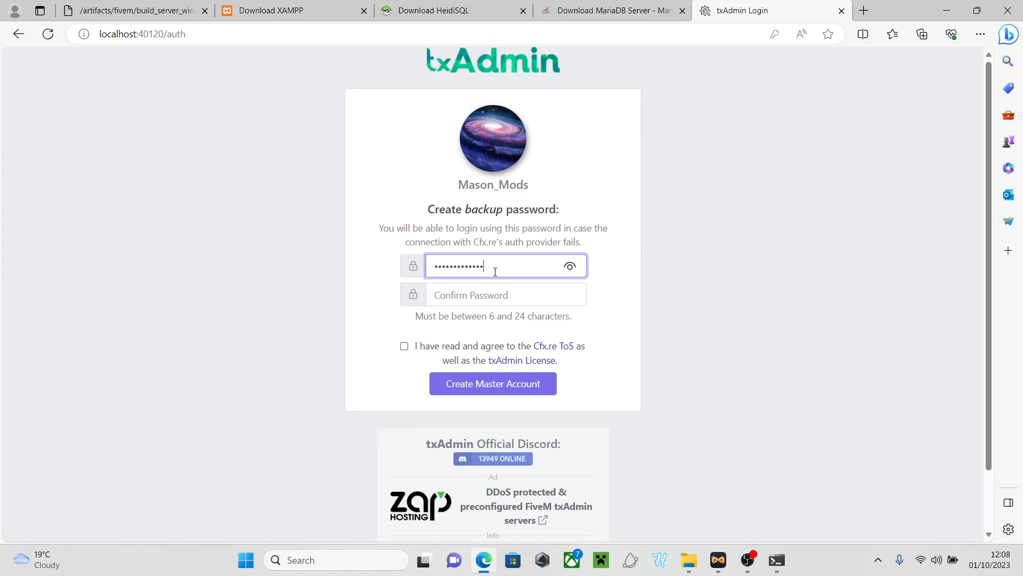
left_click(488, 300)
type("a")
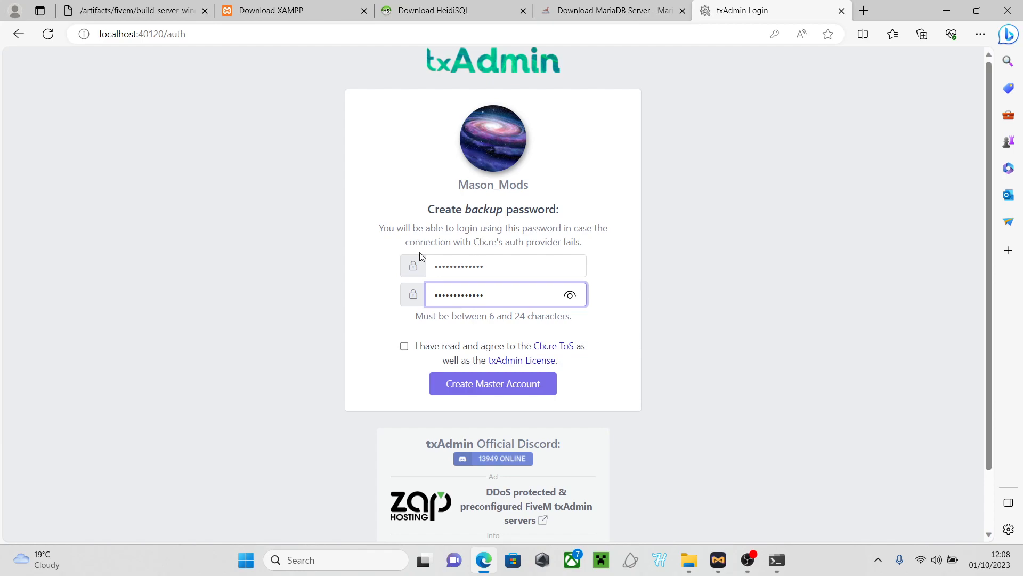
left_click(404, 346)
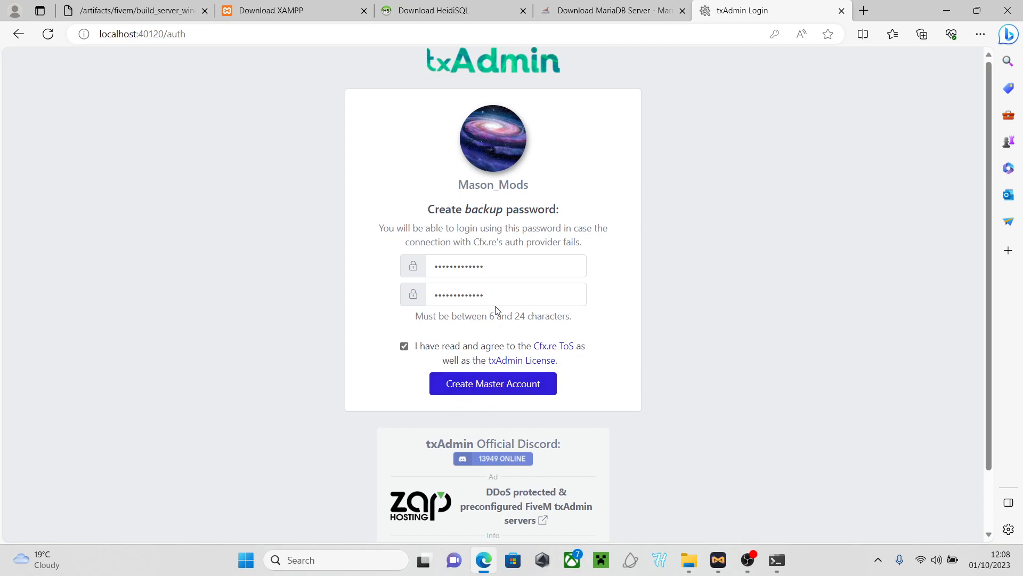
left_click(491, 385)
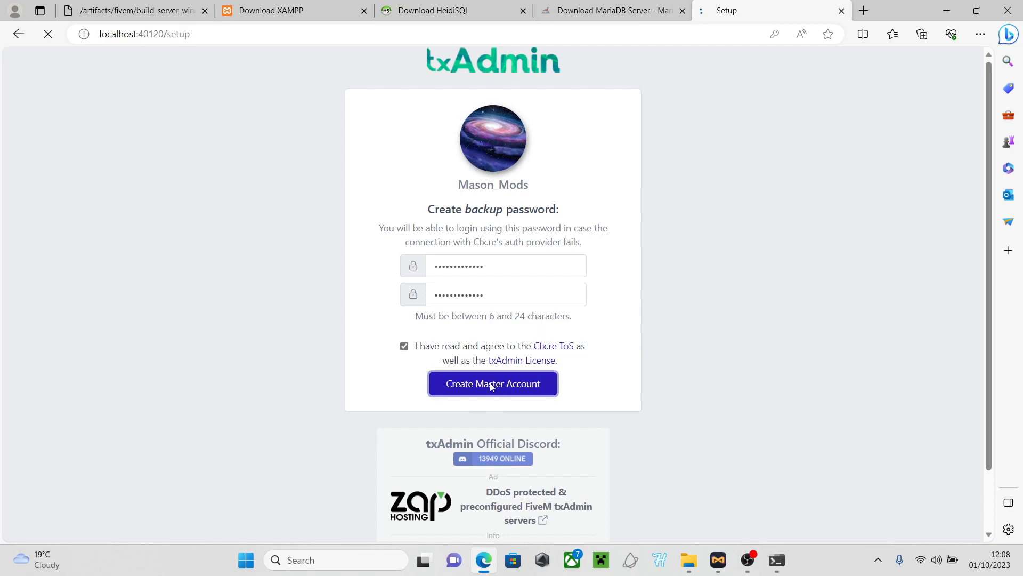
left_click(686, 214)
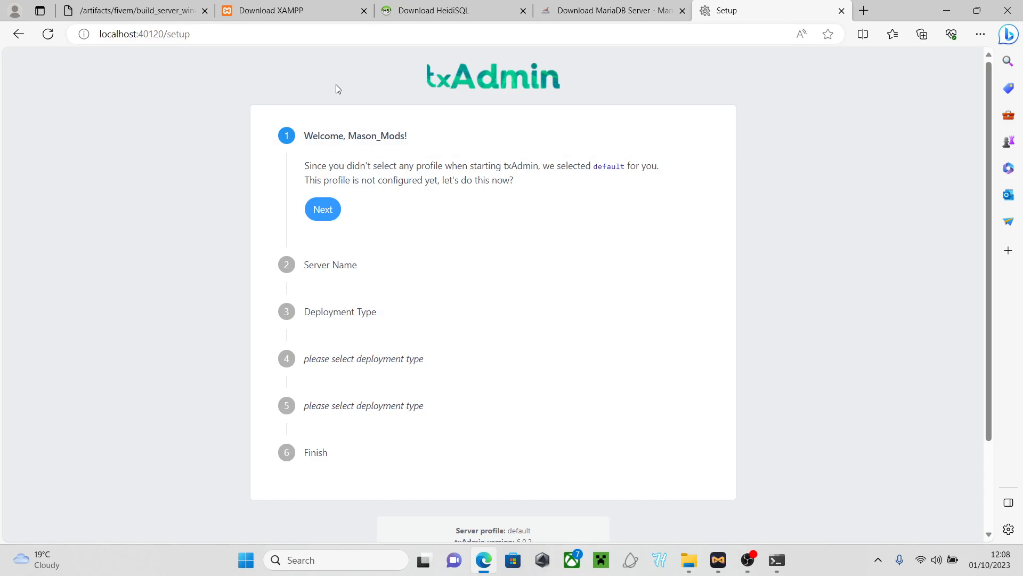
Start the XAMPP 8.2.4 Windows installer download from SourceForge via Download Latest Version
left_click(272, 15)
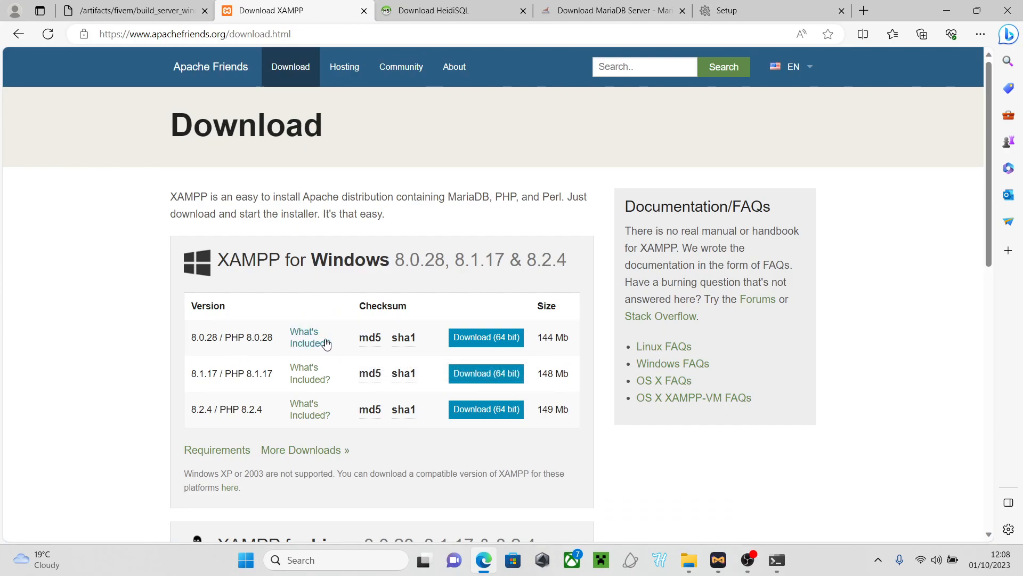
scroll(290, 421, "down", 4)
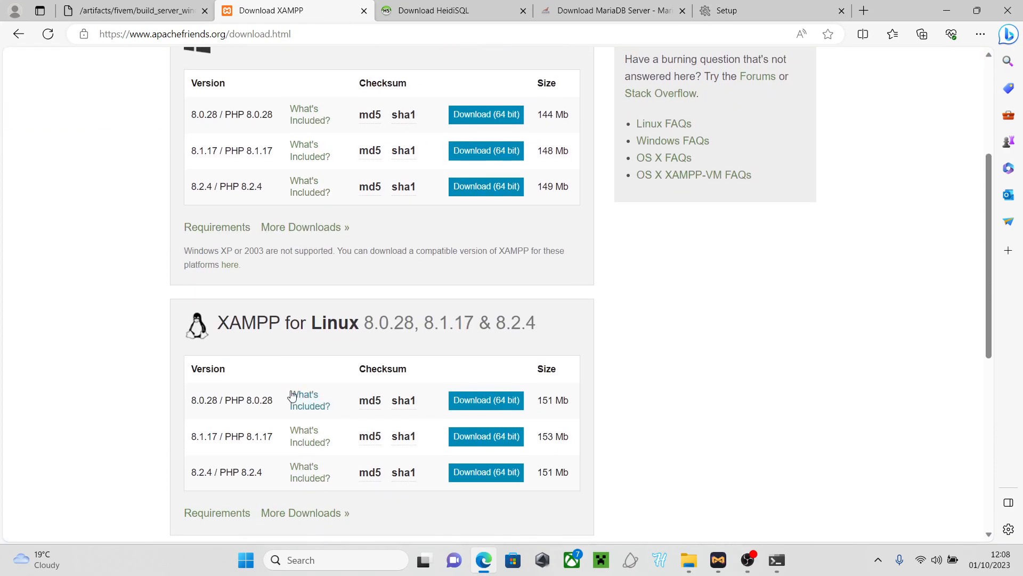
scroll(290, 397, "up", 3)
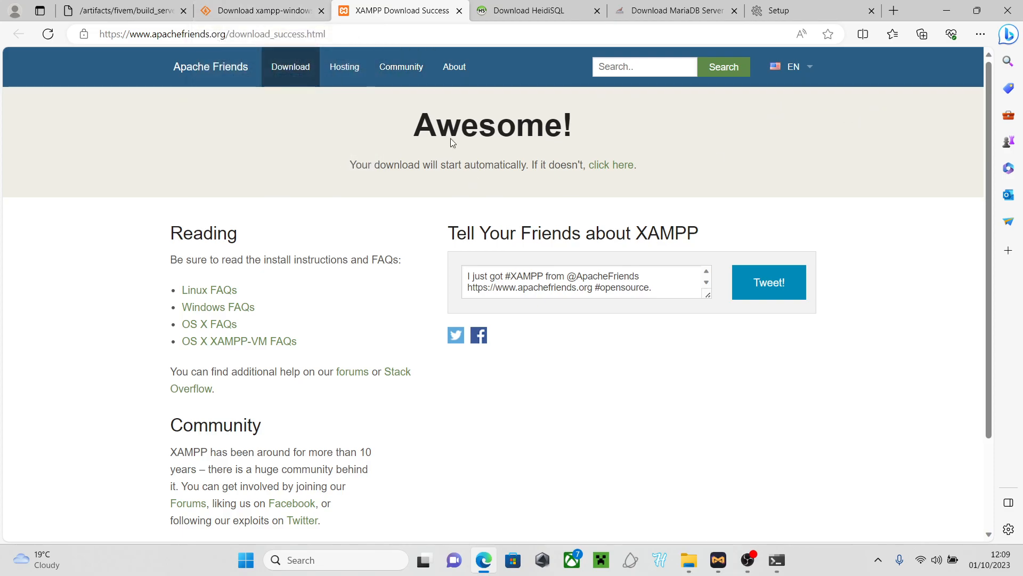
left_click(979, 35)
left_click(712, 130)
left_click(595, 164)
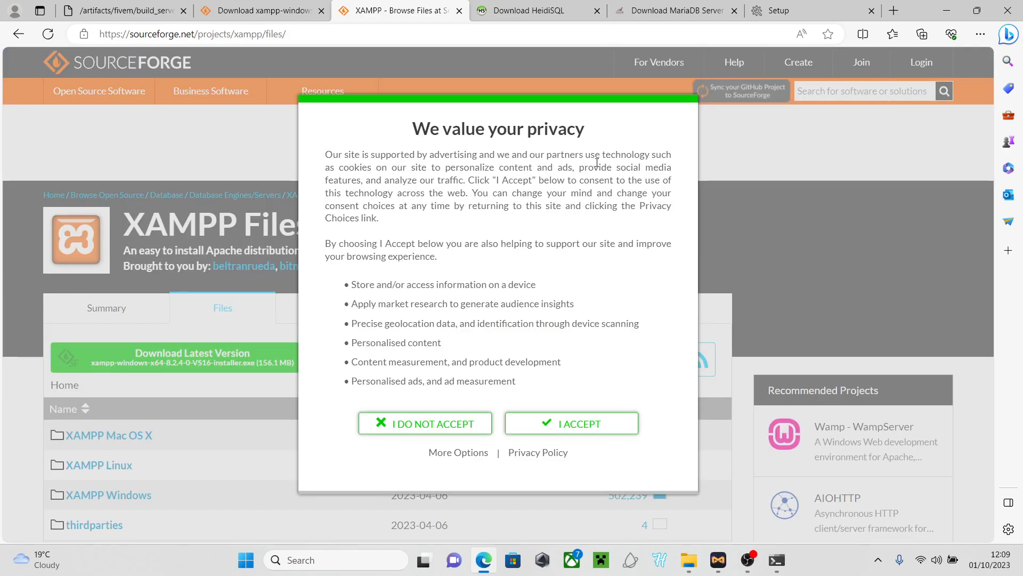
left_click(526, 421)
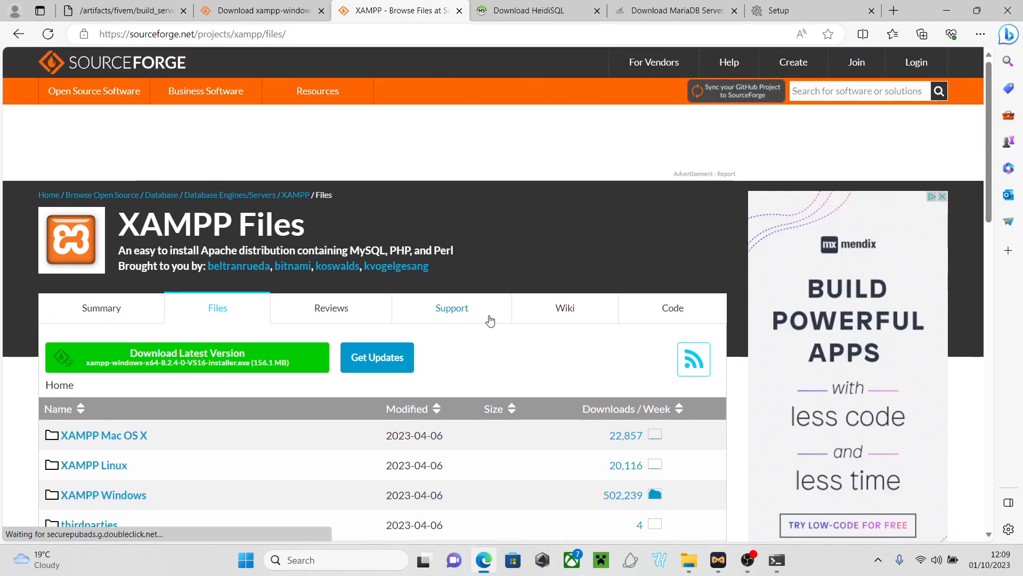
left_click(187, 356)
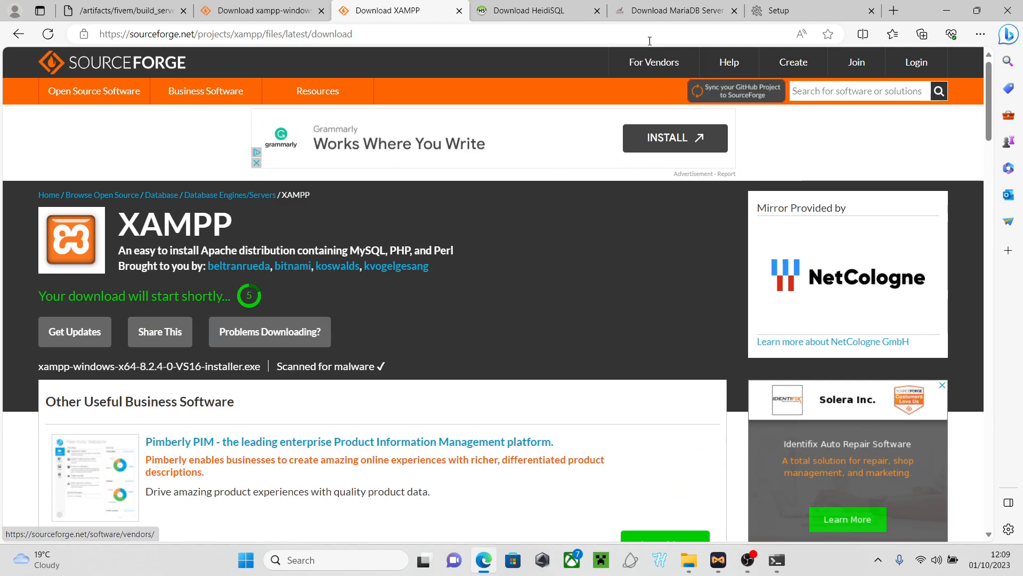
Accept the privacy consent on the other tab and close the older 8.0.28 download tab
left_click(261, 16)
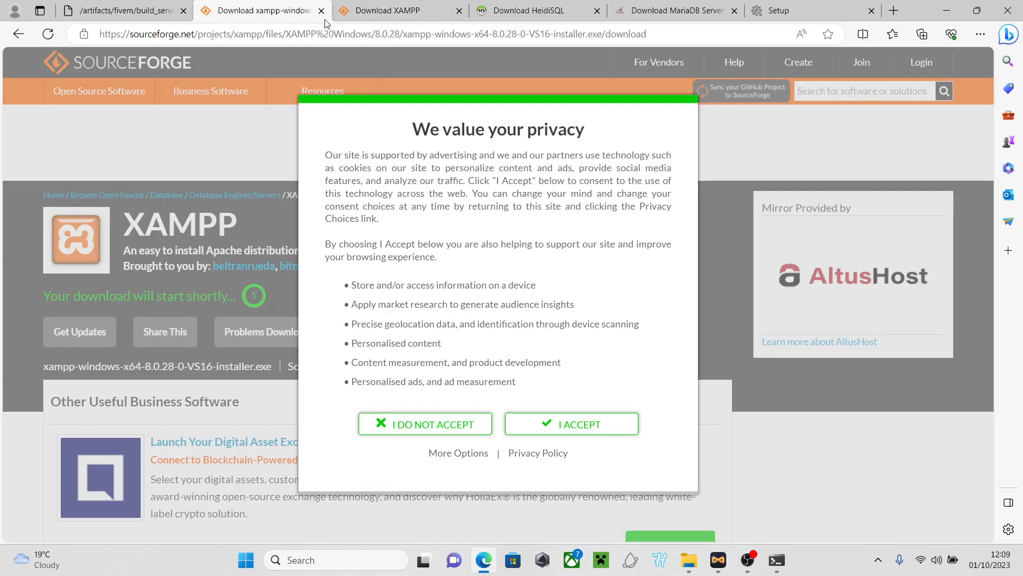
left_click(537, 429)
left_click(352, 14)
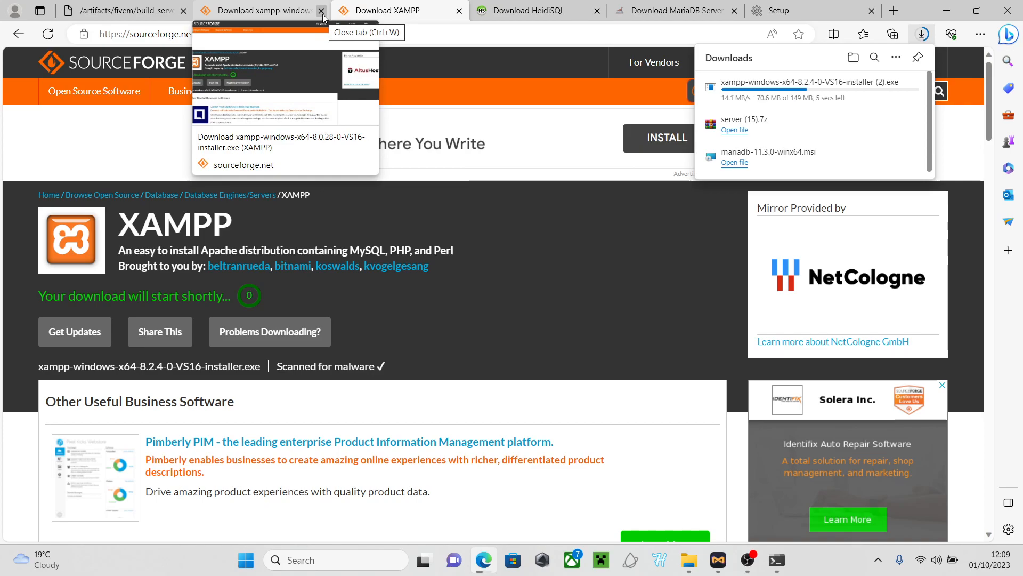
left_click(322, 14)
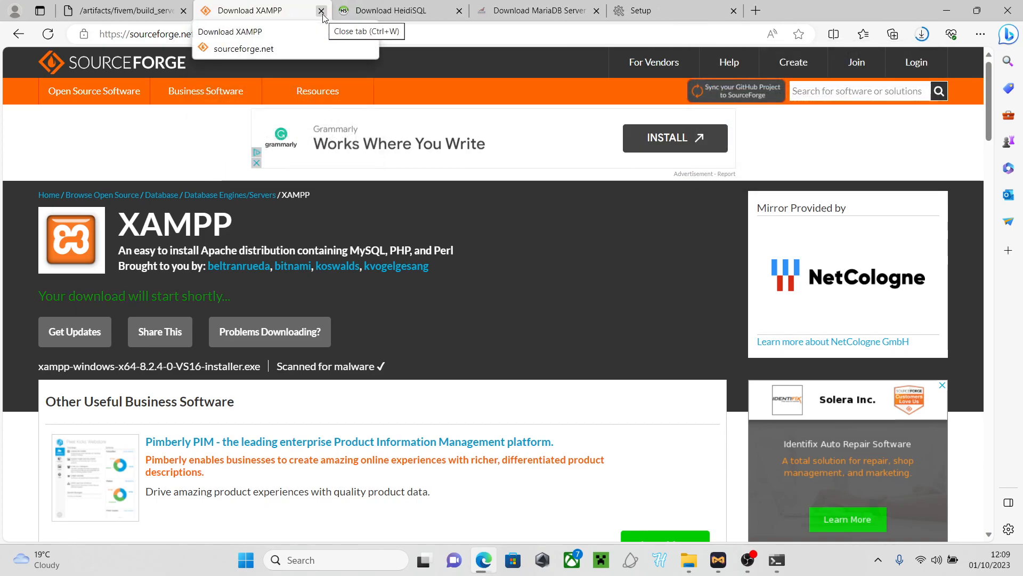
Close the XAMPP download tab and run the downloaded XAMPP 8.2.4 installer
left_click(323, 15)
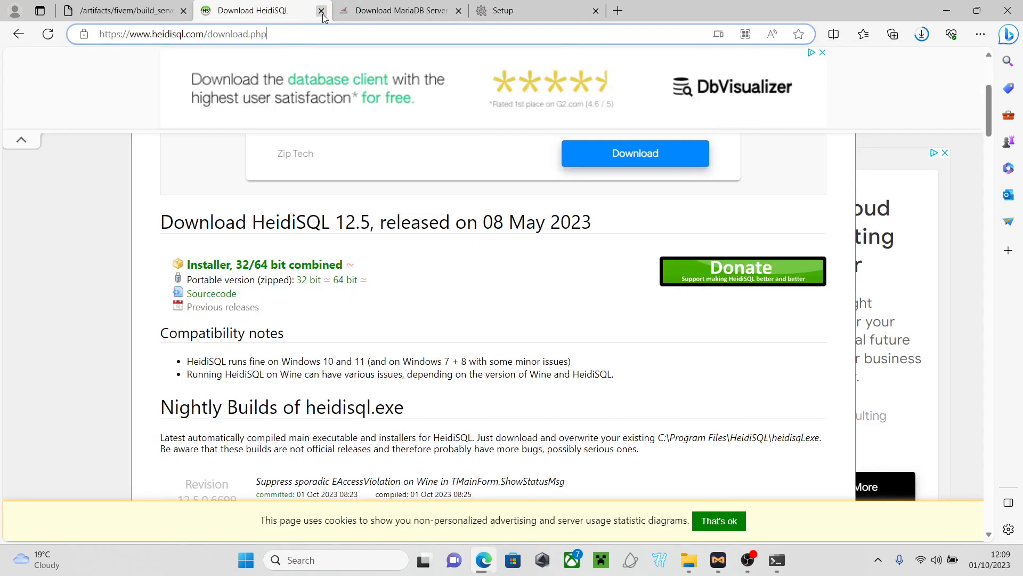
left_click(912, 31)
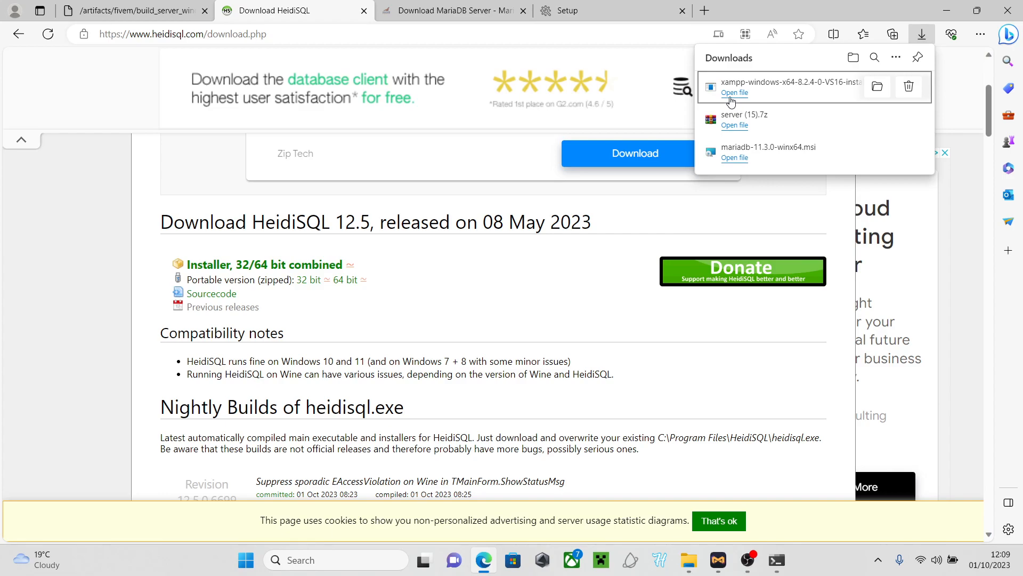
left_click(732, 94)
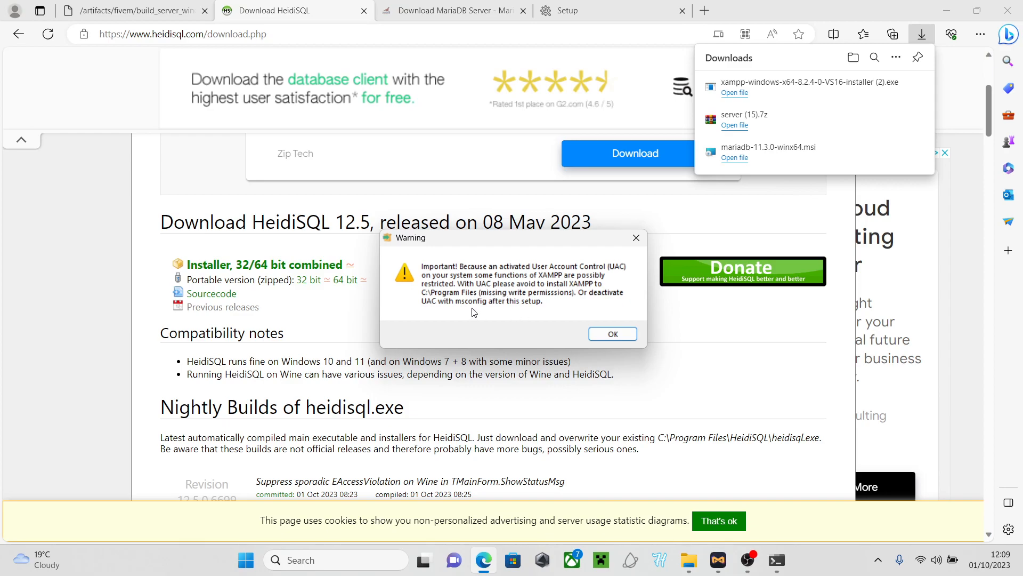
Advance XAMPP Setup with default components until the folder-not-empty warning appears
left_click(611, 334)
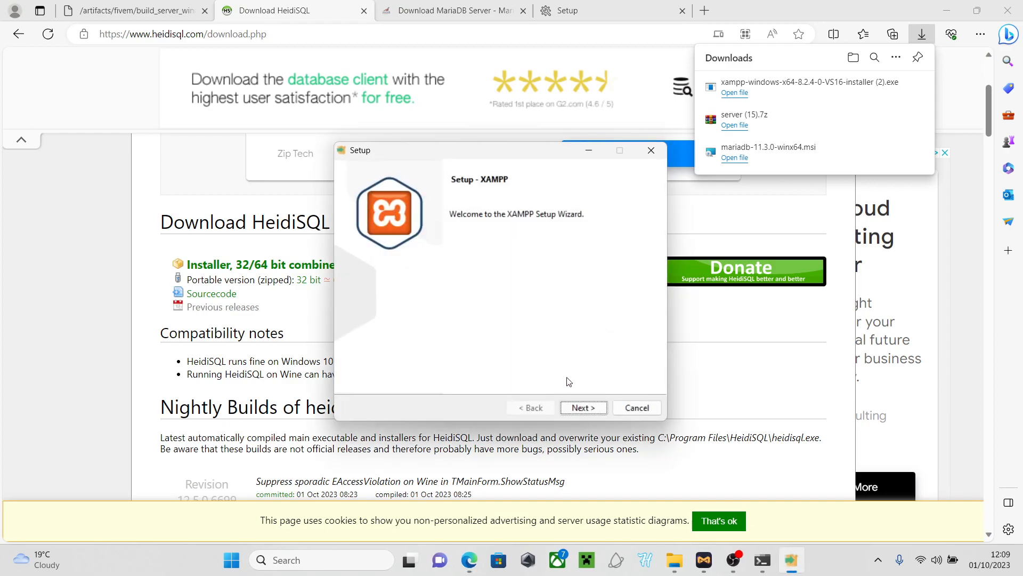
left_click(582, 409)
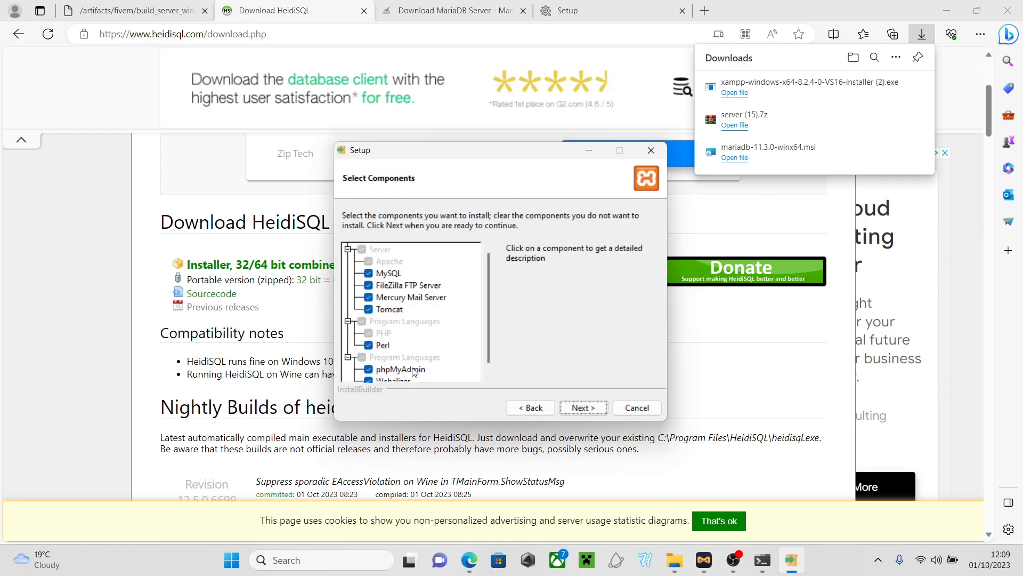
left_click(580, 406)
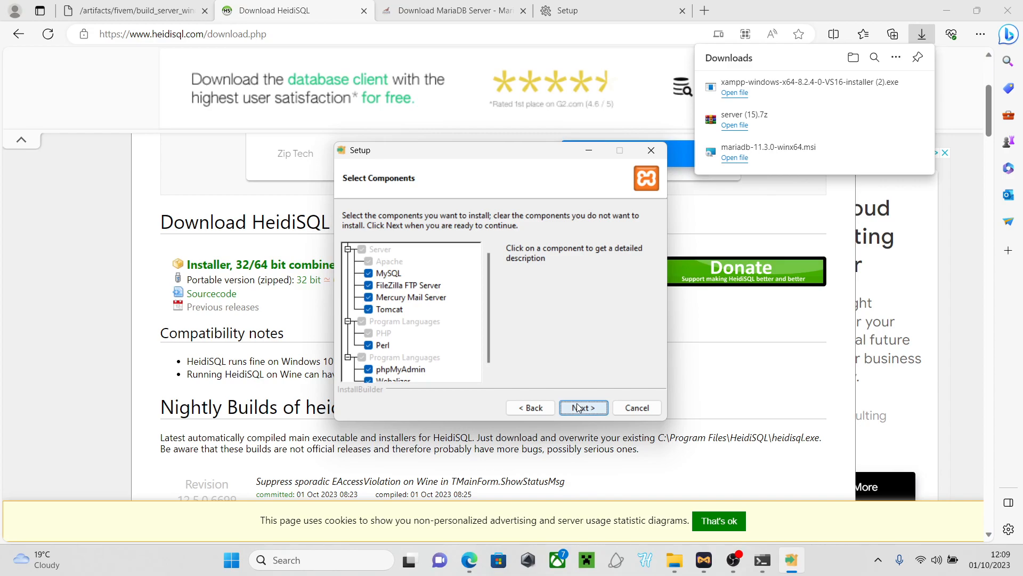
left_click(573, 406)
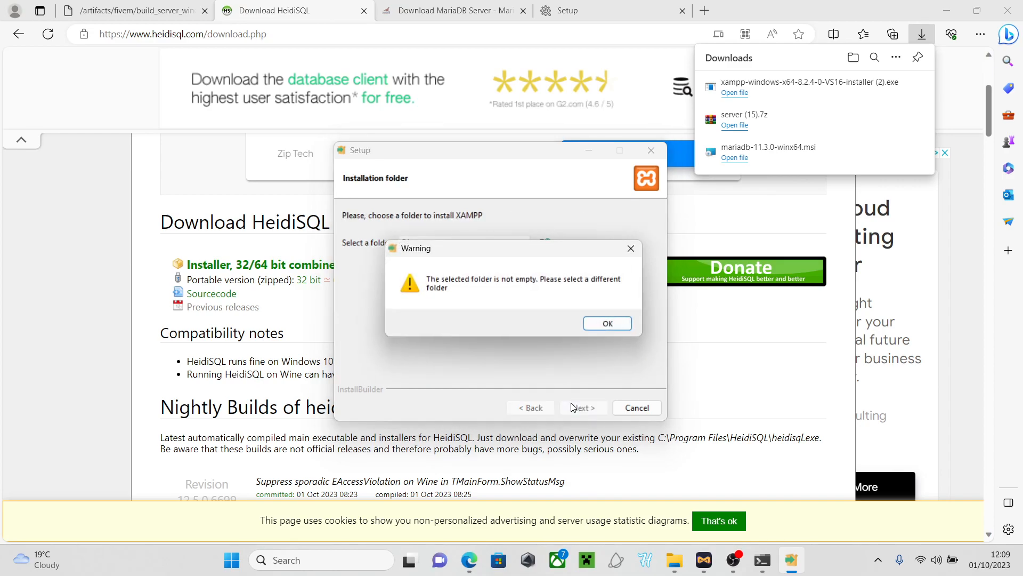
left_click(608, 323)
Browse to choose the xampp folder as install location, dismissing the not-empty warning again
left_click(462, 240)
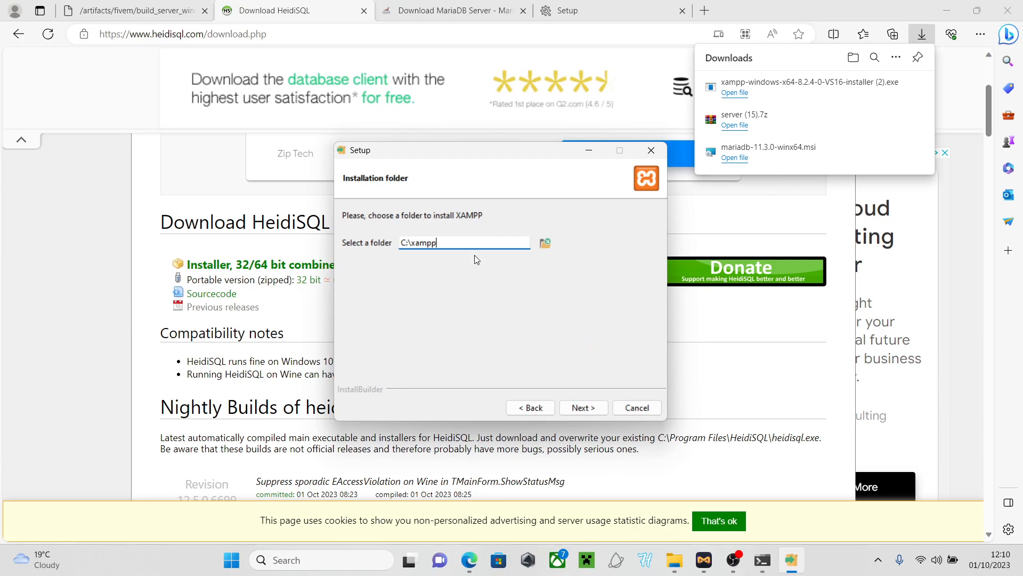
left_click(545, 243)
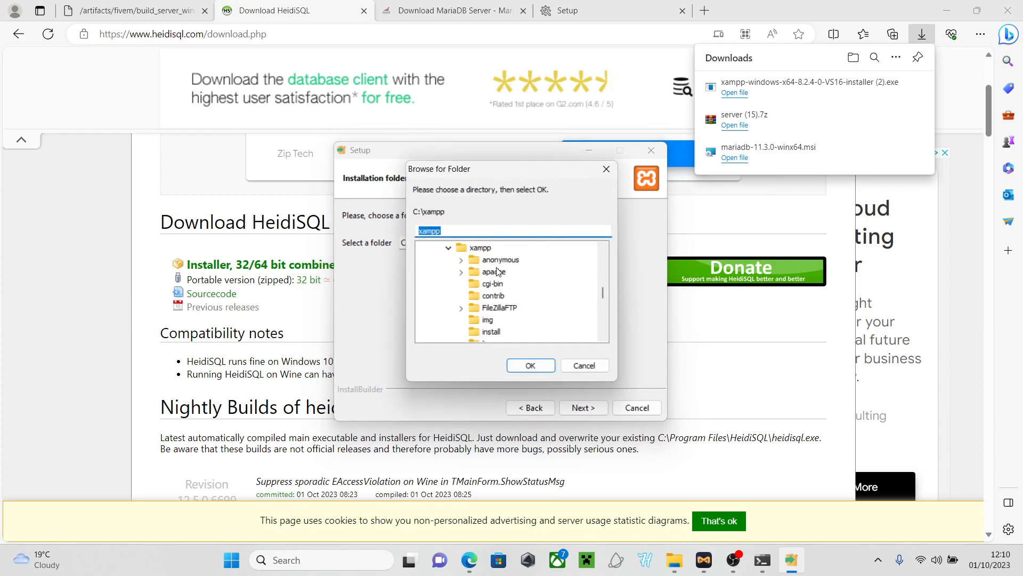
left_click(484, 248)
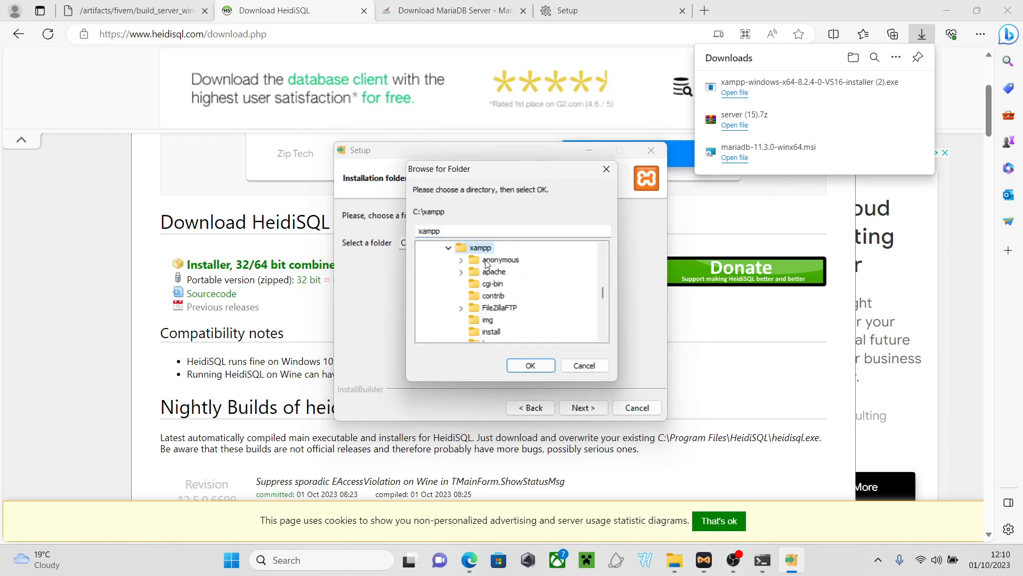
left_click(529, 366)
left_click(584, 407)
left_click(607, 322)
Check the desktop xamp folder, then edit the installation path and retry, dismissing the warning
left_click(946, 11)
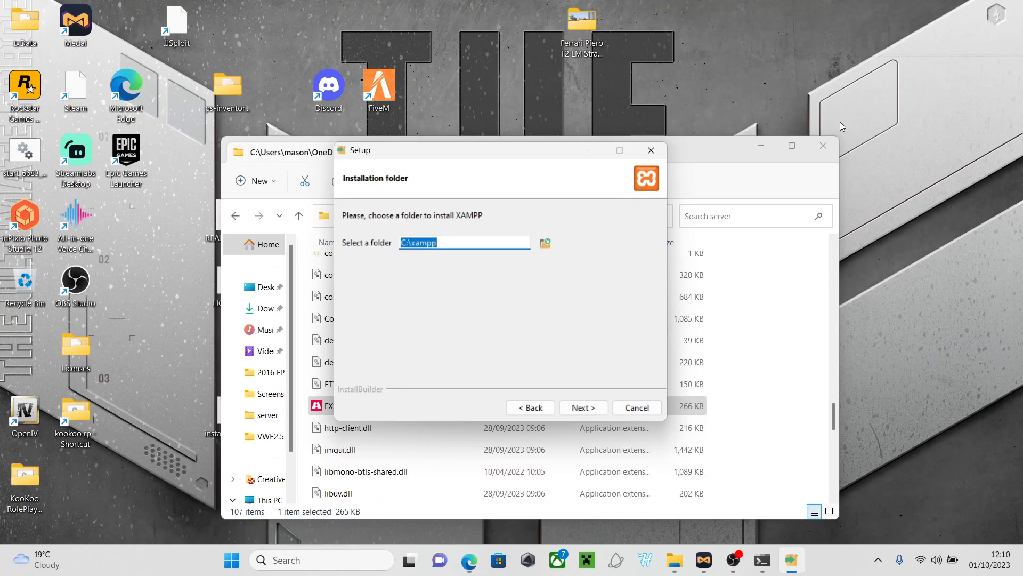
left_click(590, 153)
left_click(766, 146)
double_click(541, 215)
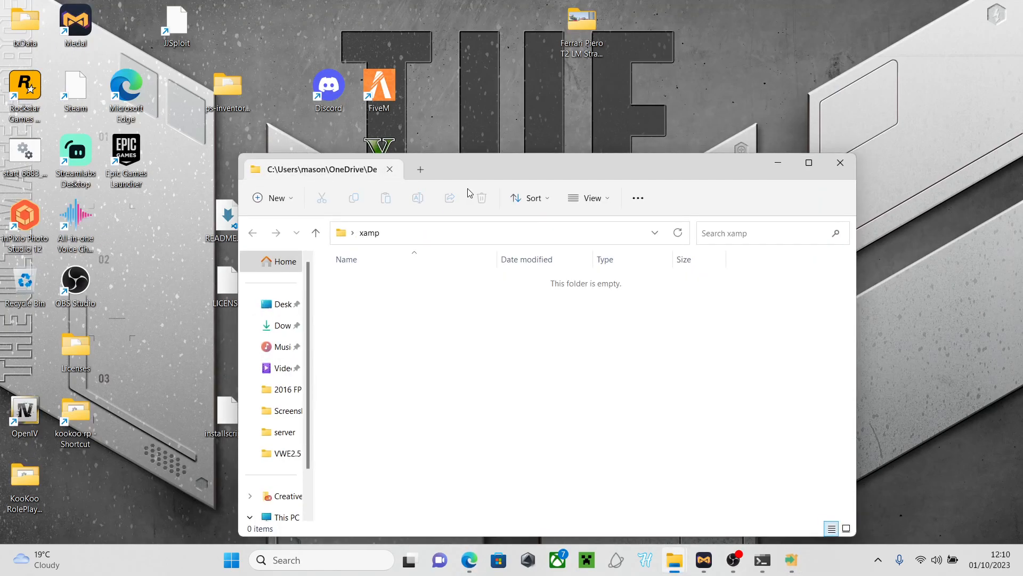
left_click(778, 165)
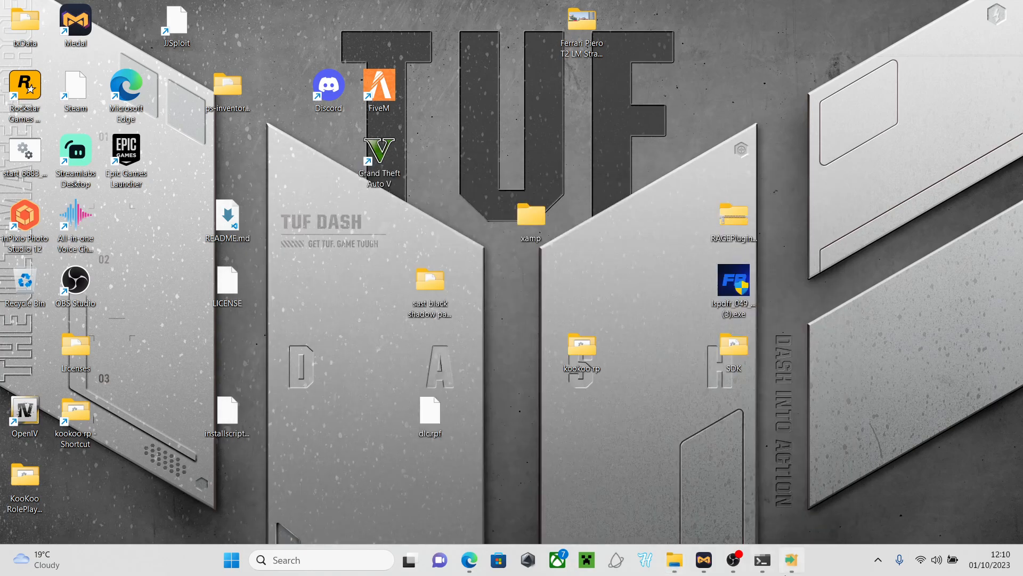
left_click(791, 559)
left_click(452, 244)
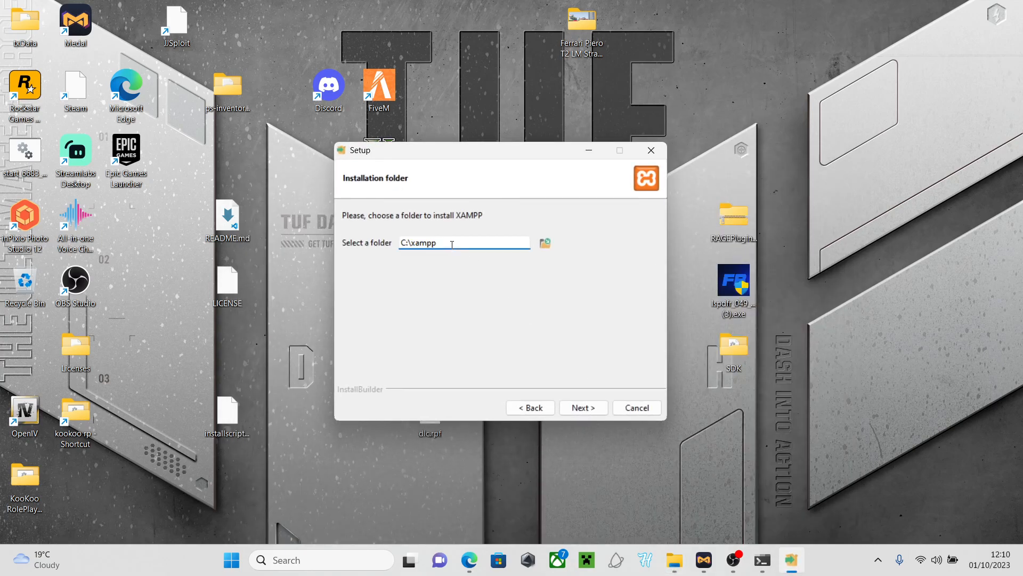
left_click(582, 408)
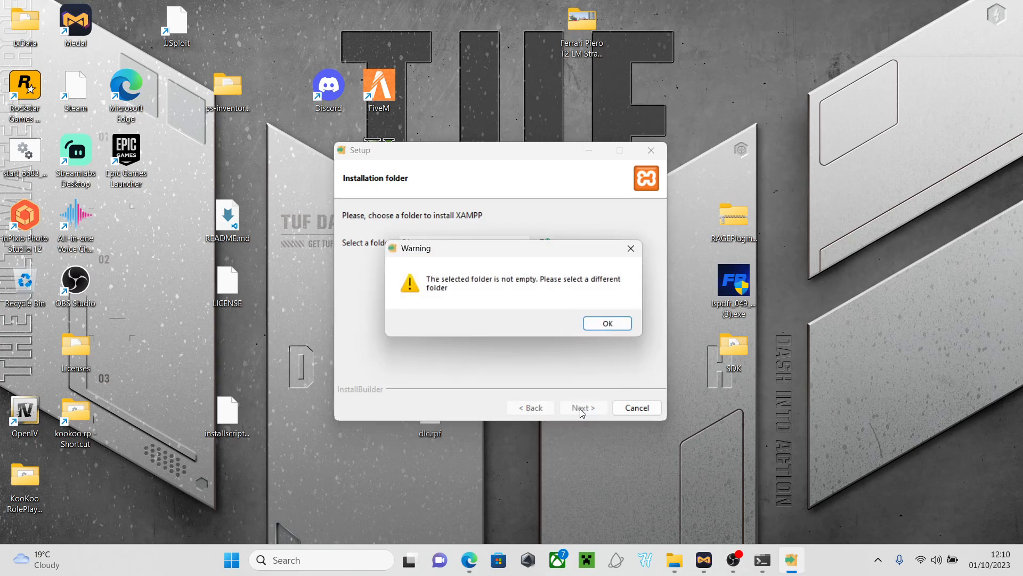
left_click(609, 326)
Delete the empty xamp folder from the desktop and return to XAMPP Setup
left_click(587, 152)
double_click(537, 218)
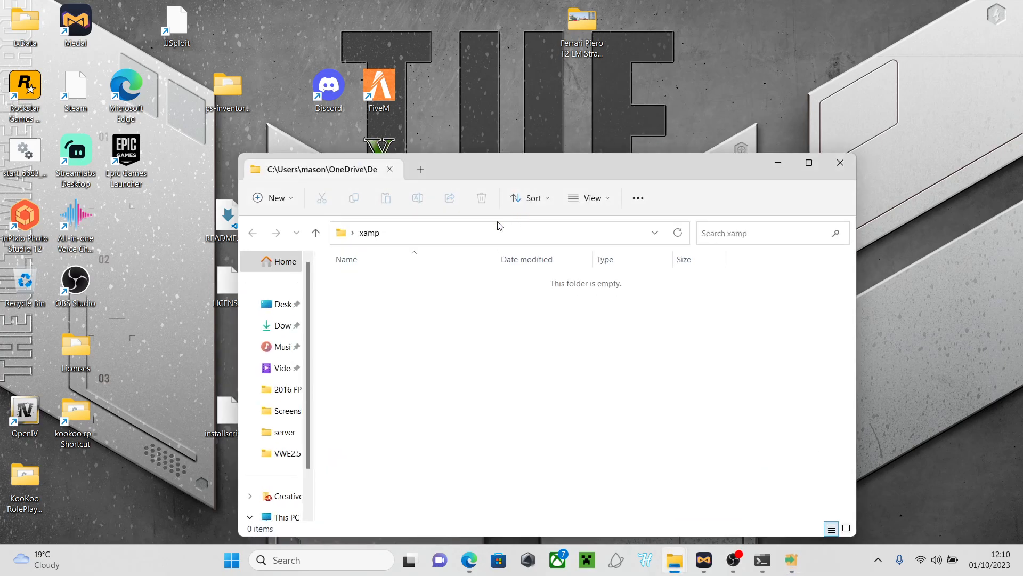
left_click(840, 162)
right_click(522, 215)
left_click(561, 463)
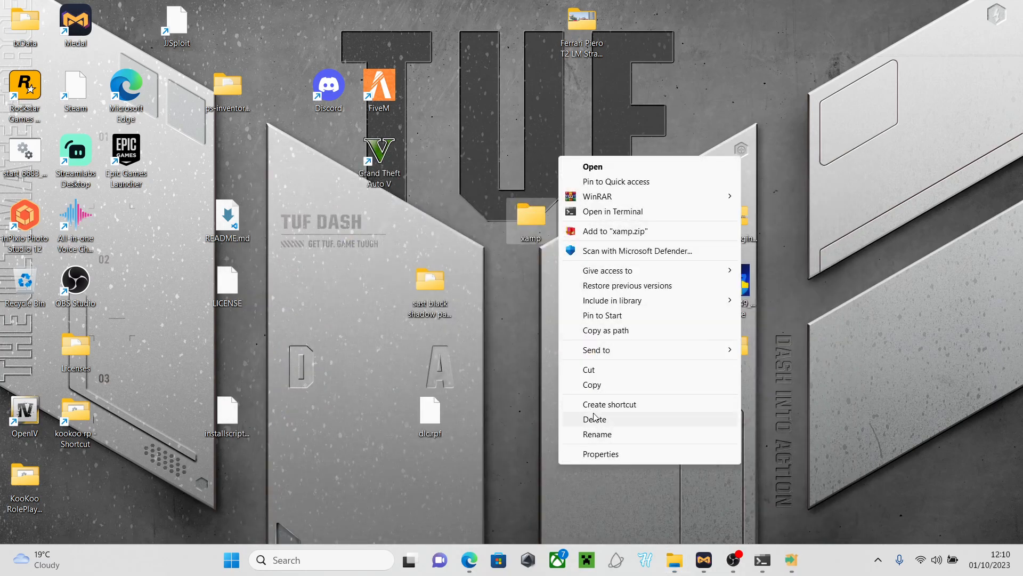
left_click(592, 418)
left_click(786, 568)
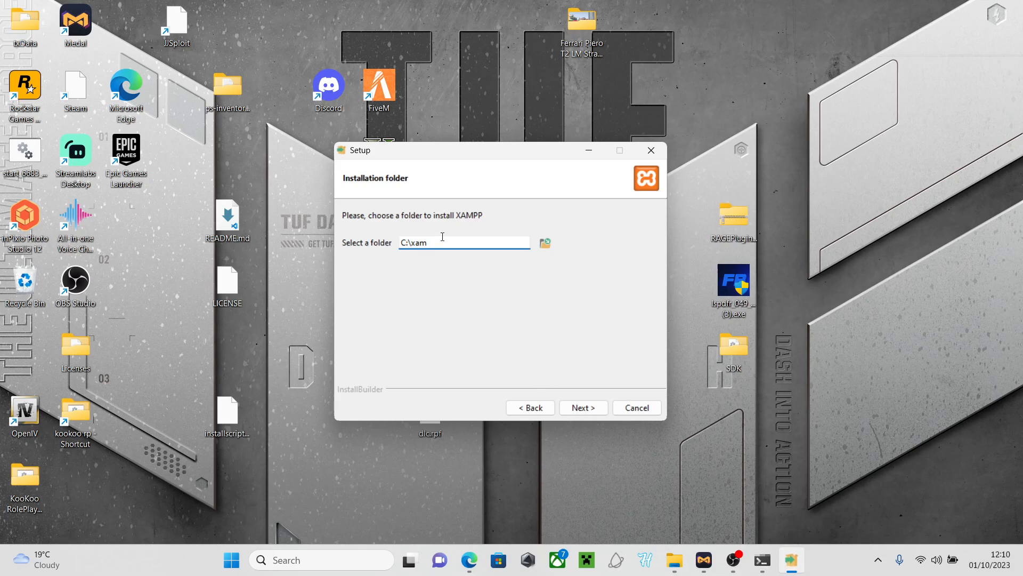
Install XAMPP into C:\xam with English as the control panel language
left_click(575, 408)
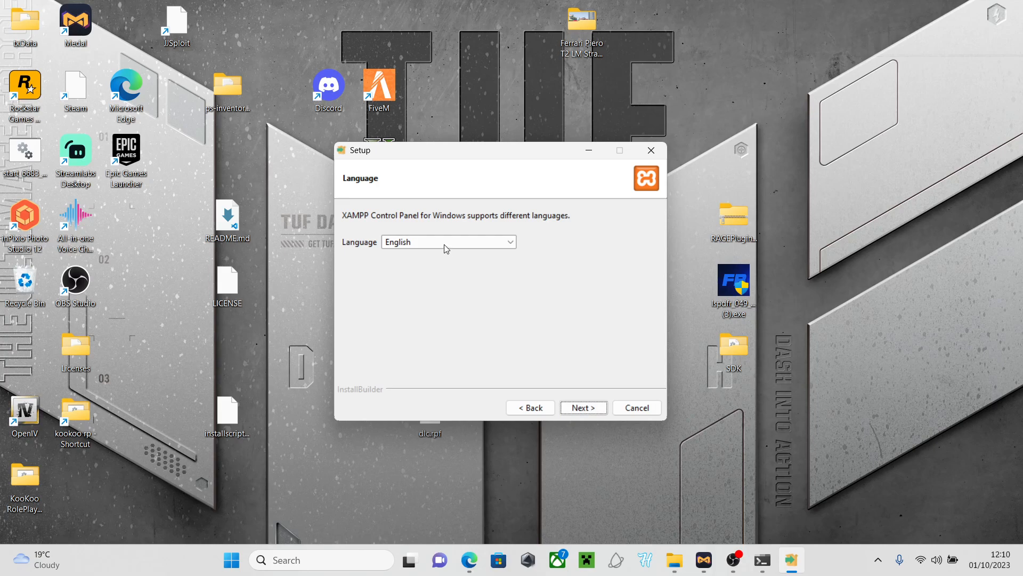
left_click(574, 408)
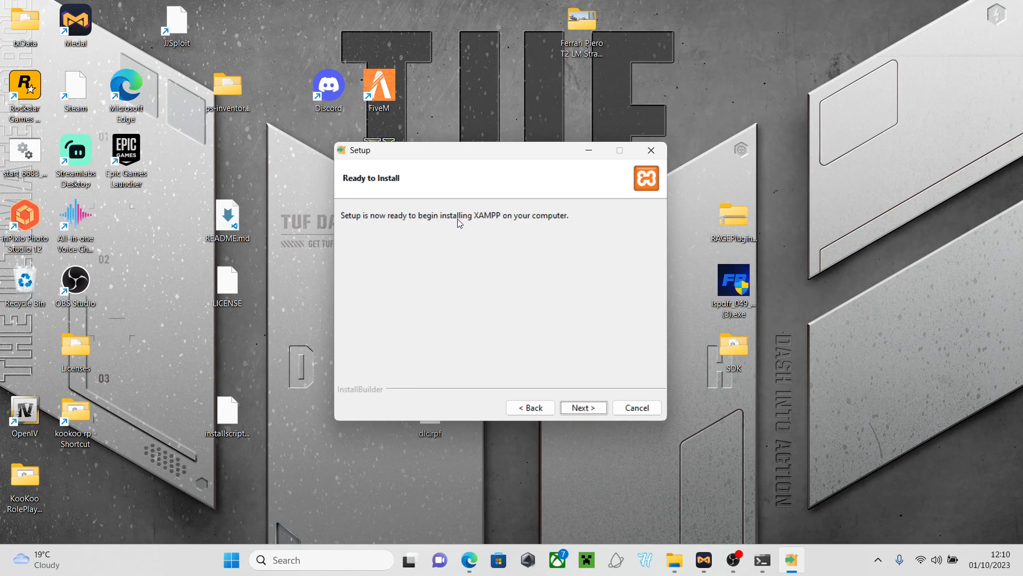
left_click(581, 407)
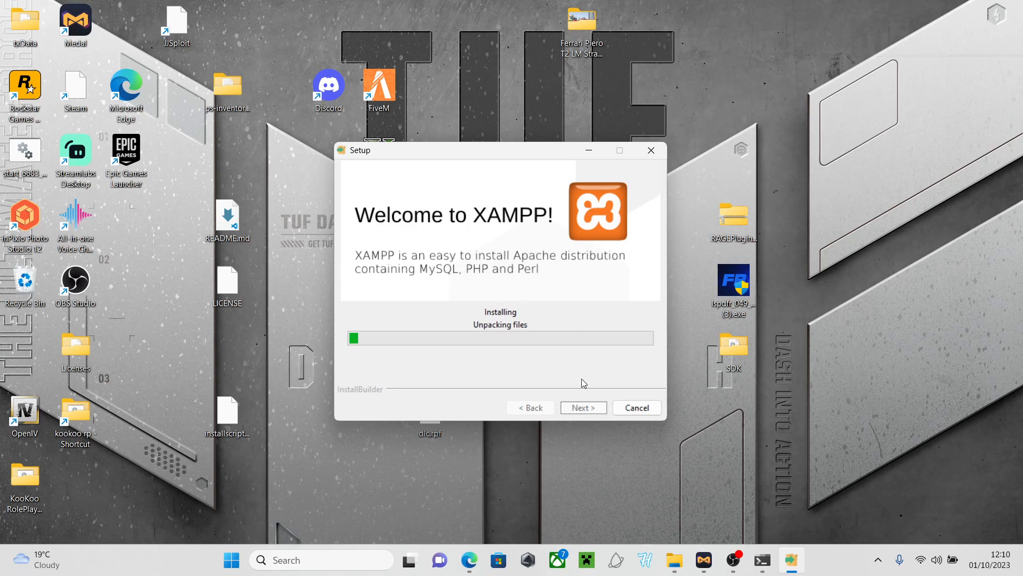
Search Windows for a 'xamp' folder, then close search and minimize OBS to reveal the installer
left_click(286, 561)
type("xM")
key("BackSpace")
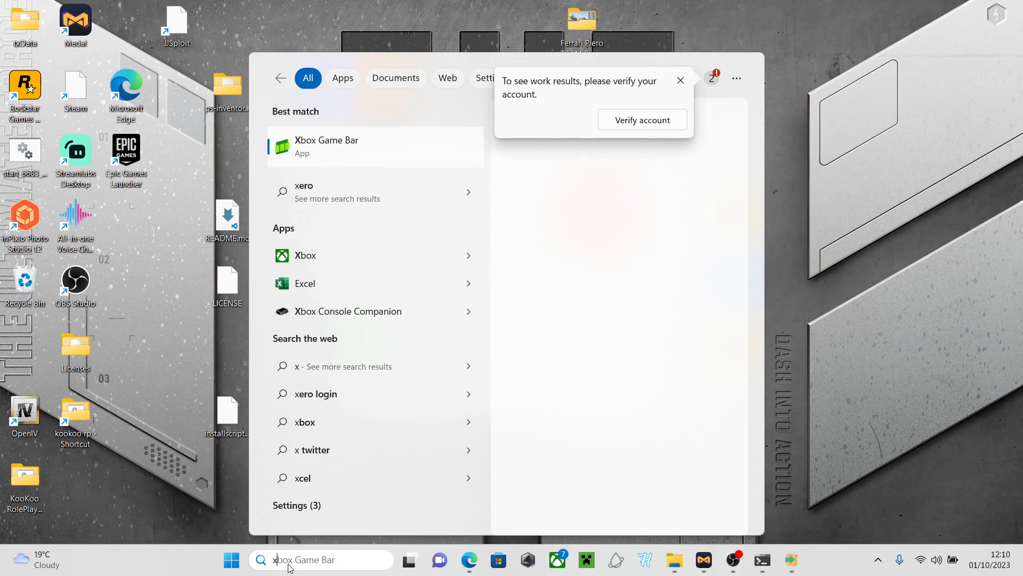
type("amp")
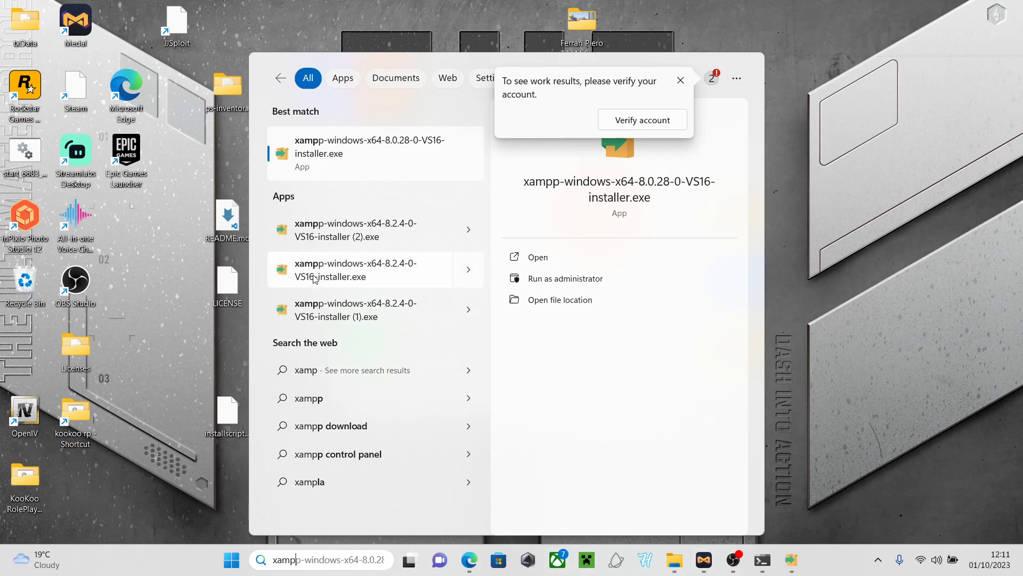
left_click(681, 79)
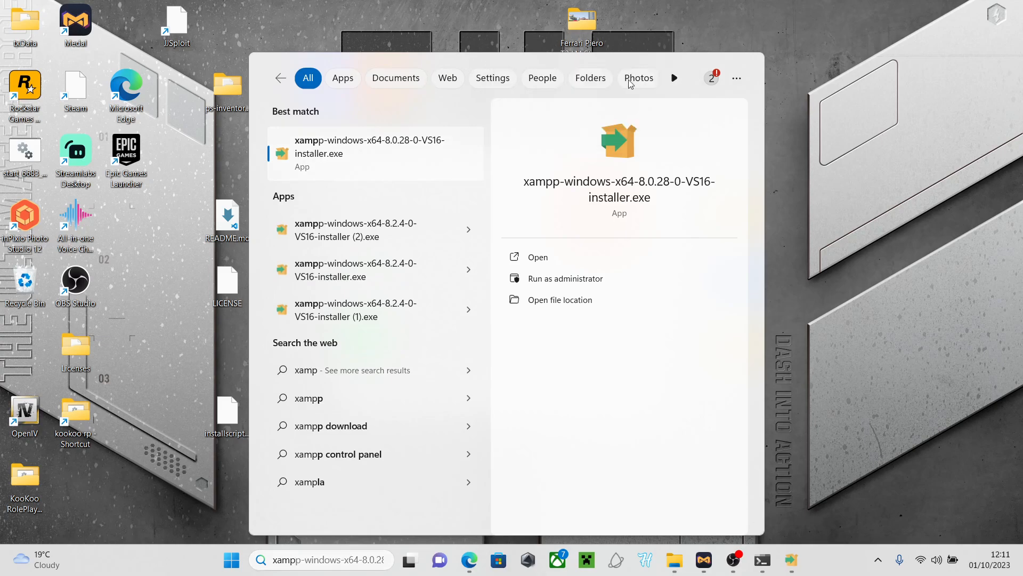
left_click(593, 78)
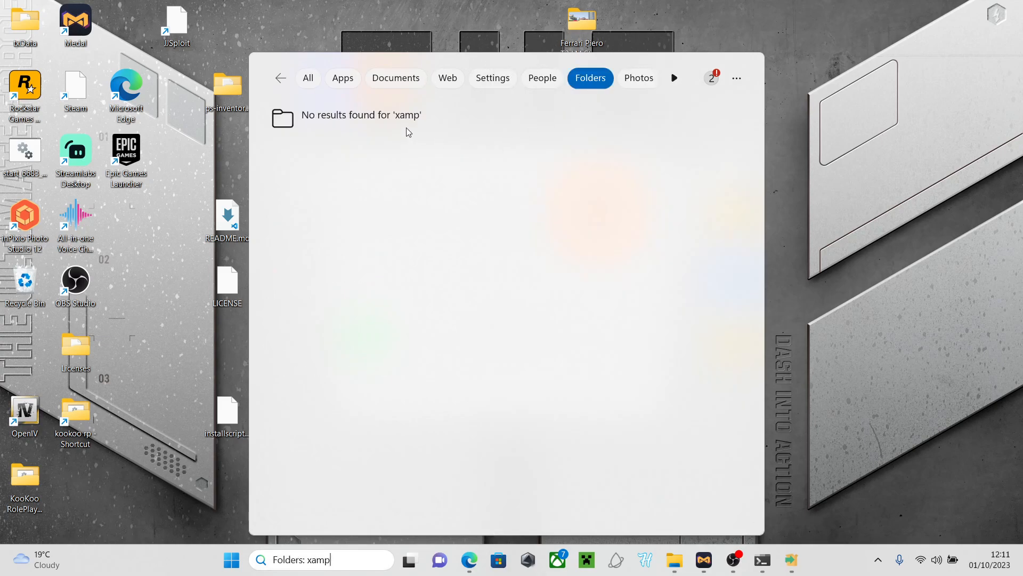
key("Escape")
key("Escape")
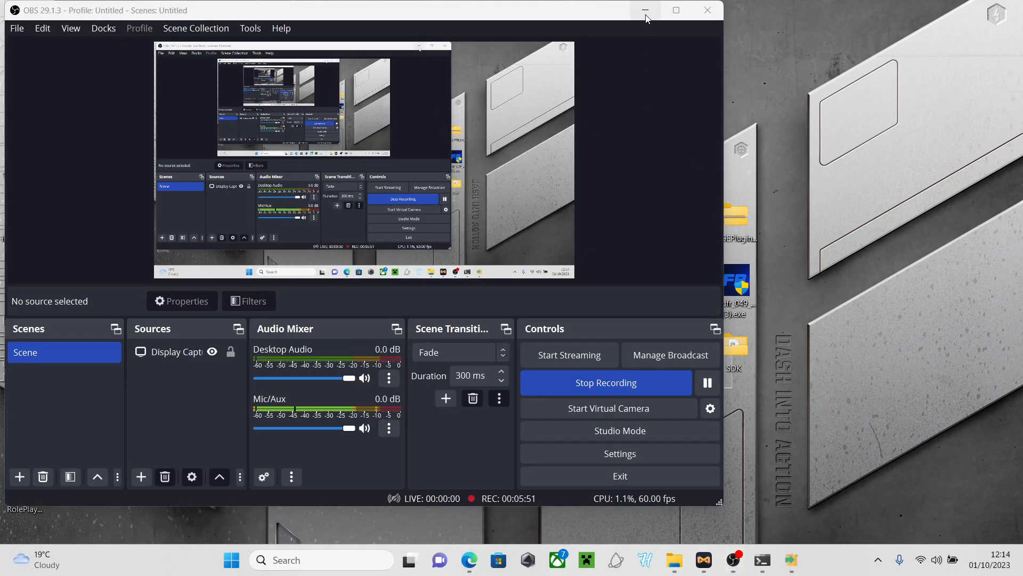
left_click(646, 10)
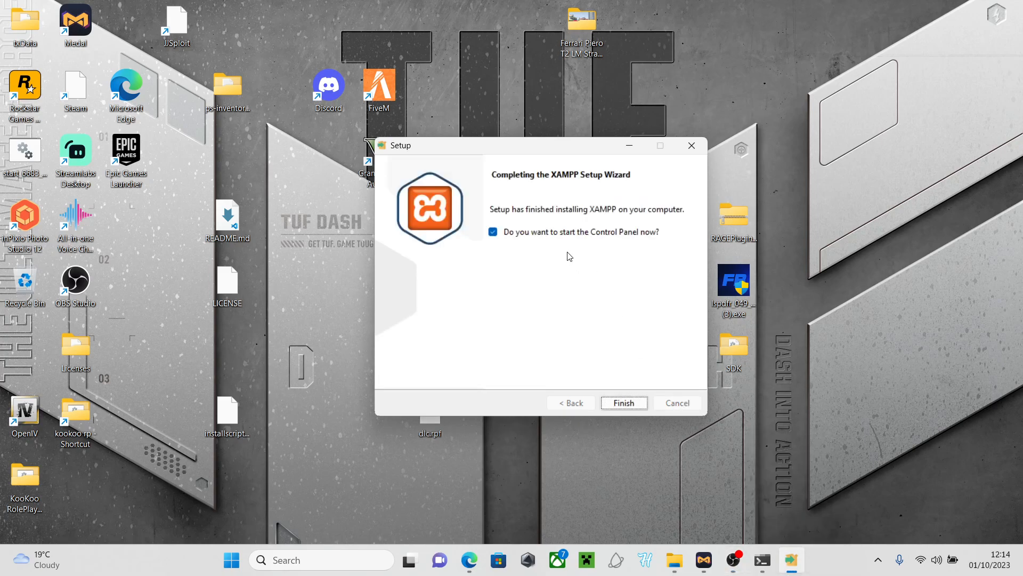
Finish XAMPP setup, start Apache and MySQL, and open phpMyAdmin via MySQL's Admin button
left_click(625, 403)
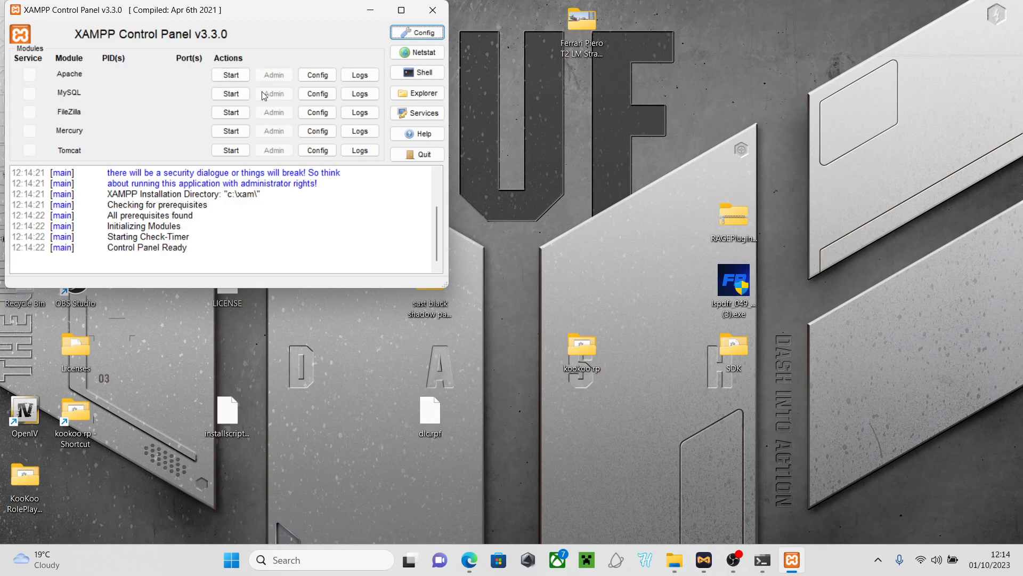
left_click(230, 75)
left_click(233, 92)
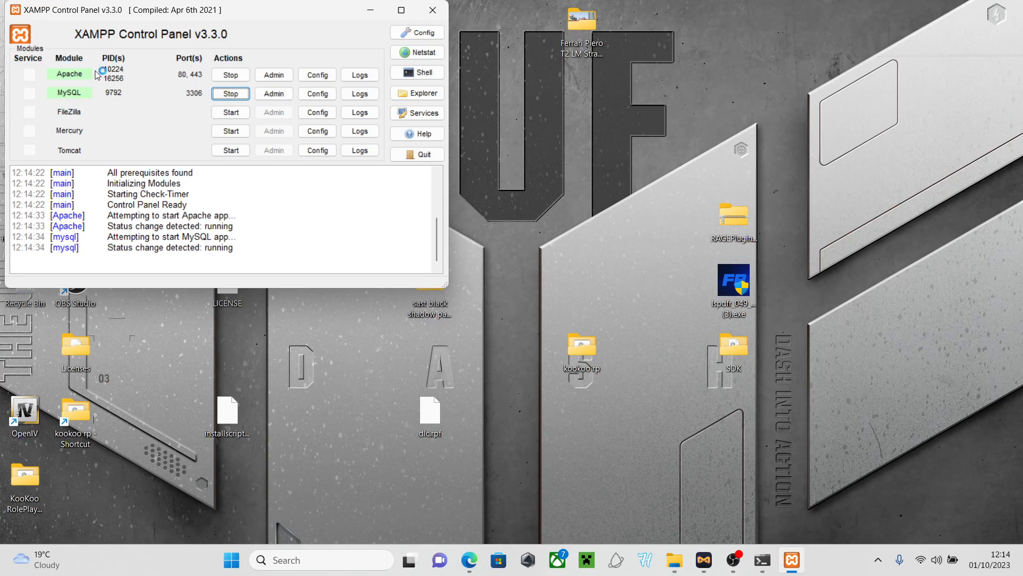
left_click(274, 93)
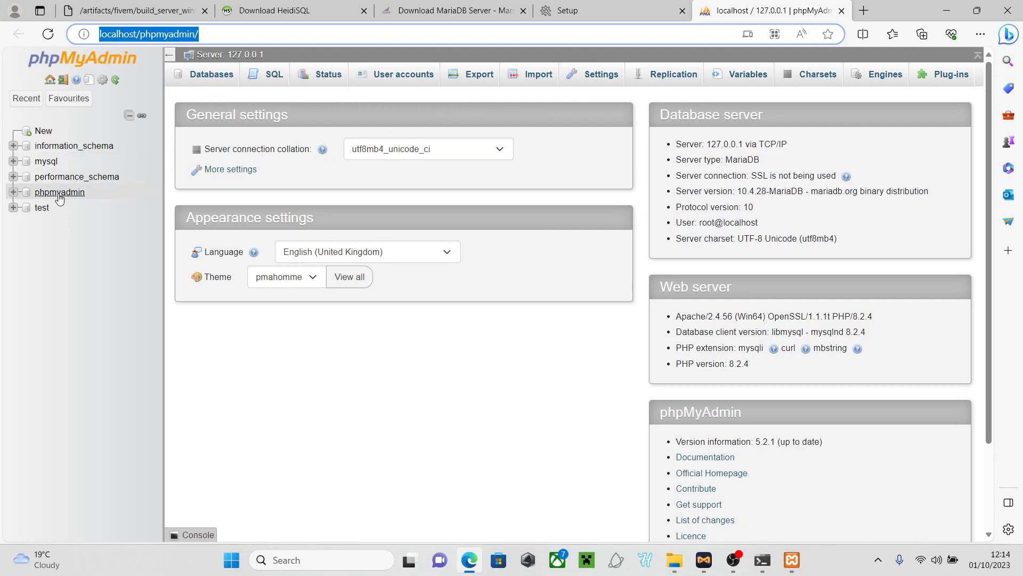
Create an empty kookoo_rp database in phpMyAdmin, view its structure, and return to txAdmin setup
left_click(49, 133)
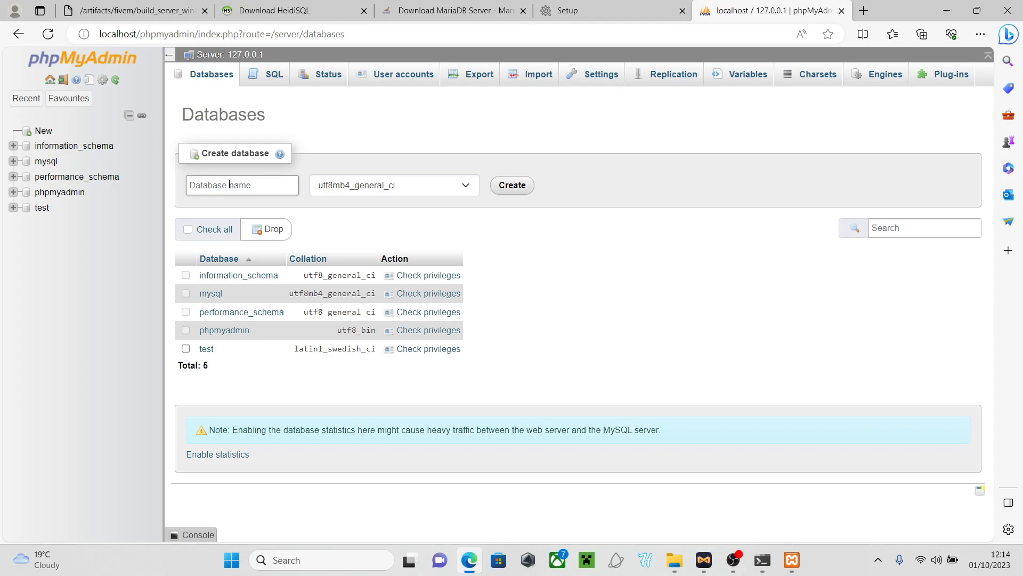
type("koo")
left_click_drag(255, 184, 188, 189)
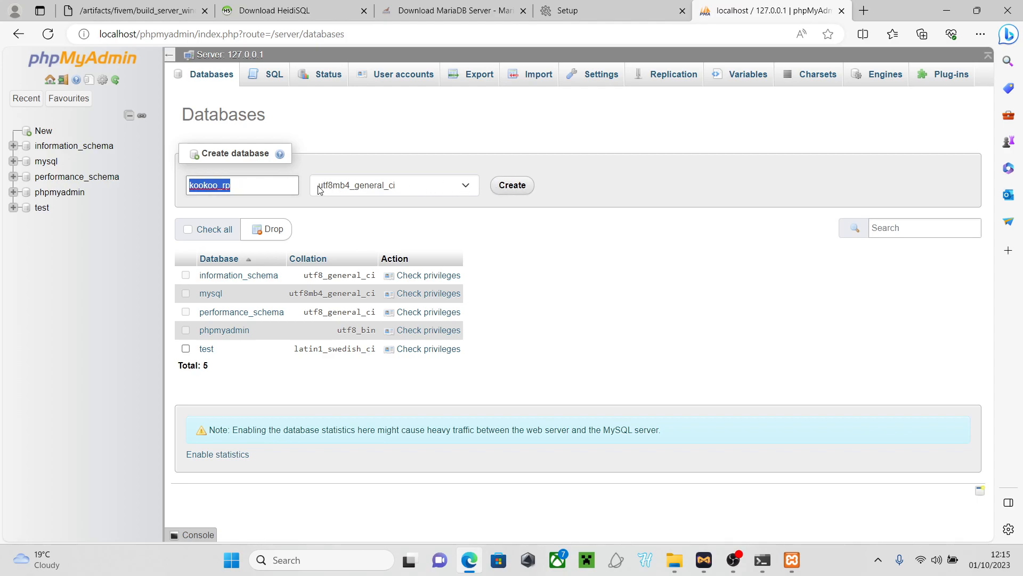
key("BackSpace")
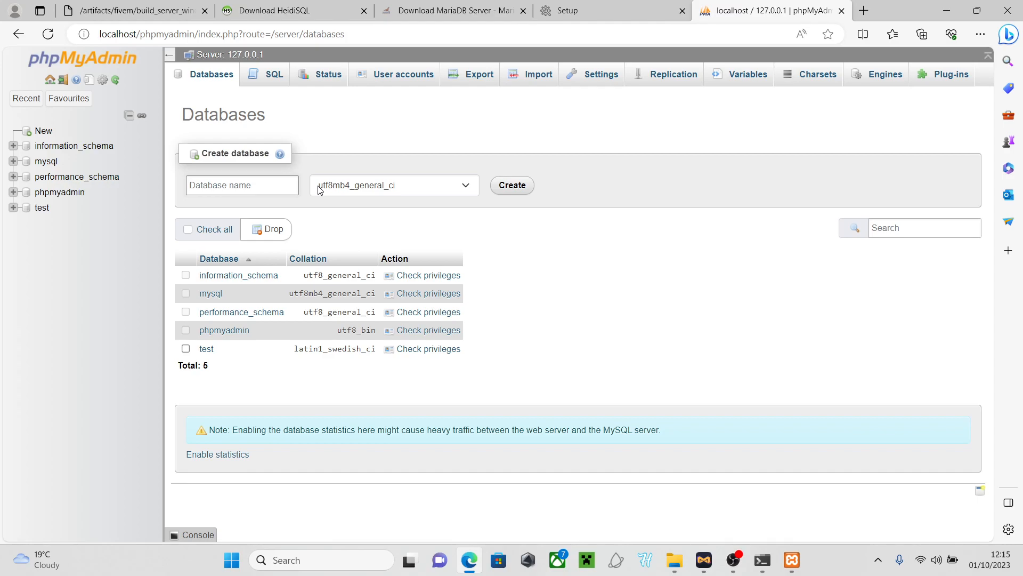
type("bogo")
key("BackSpace")
key("BackSpace")
key("BackSpace")
key("BackSpace")
key("BackSpace")
key("BackSpace")
type("kookoo_rp")
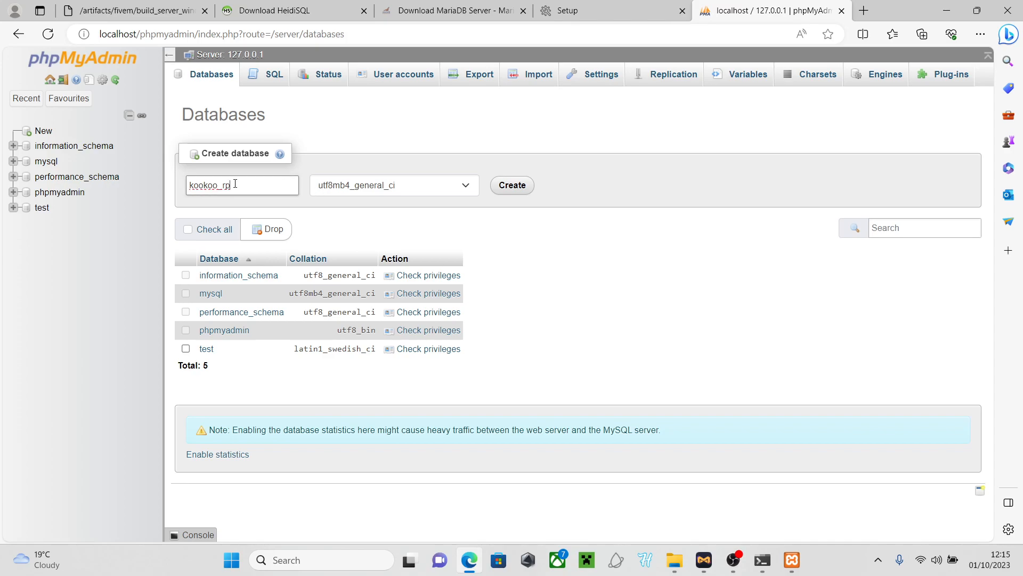
left_click_drag(234, 184, 182, 186)
left_click(522, 215)
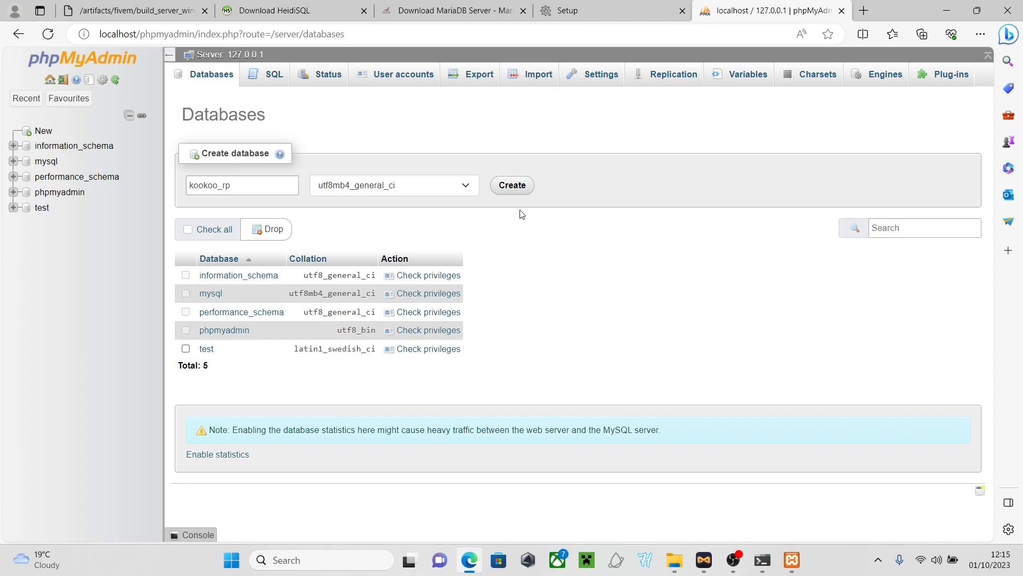
left_click(517, 187)
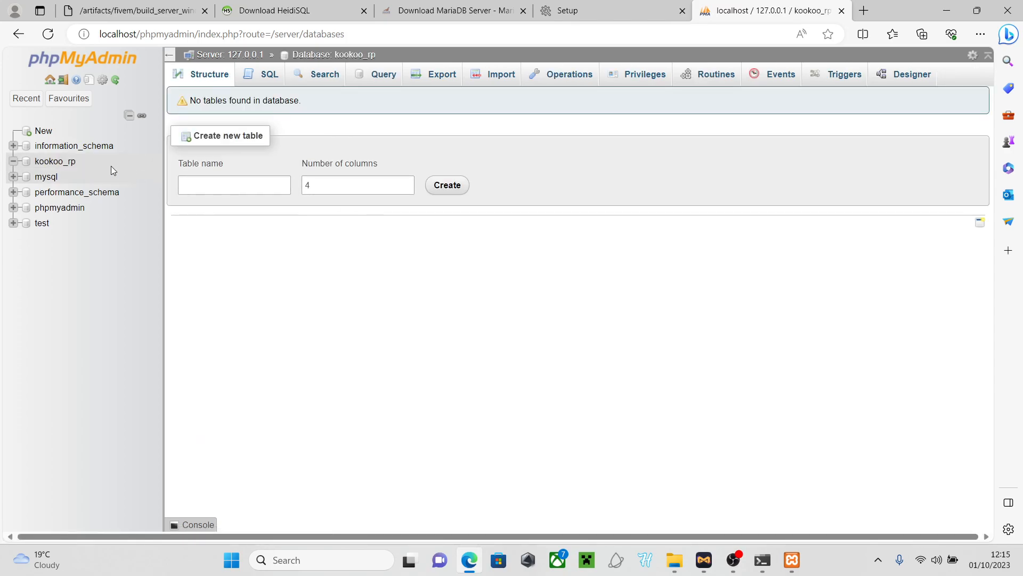
left_click(55, 162)
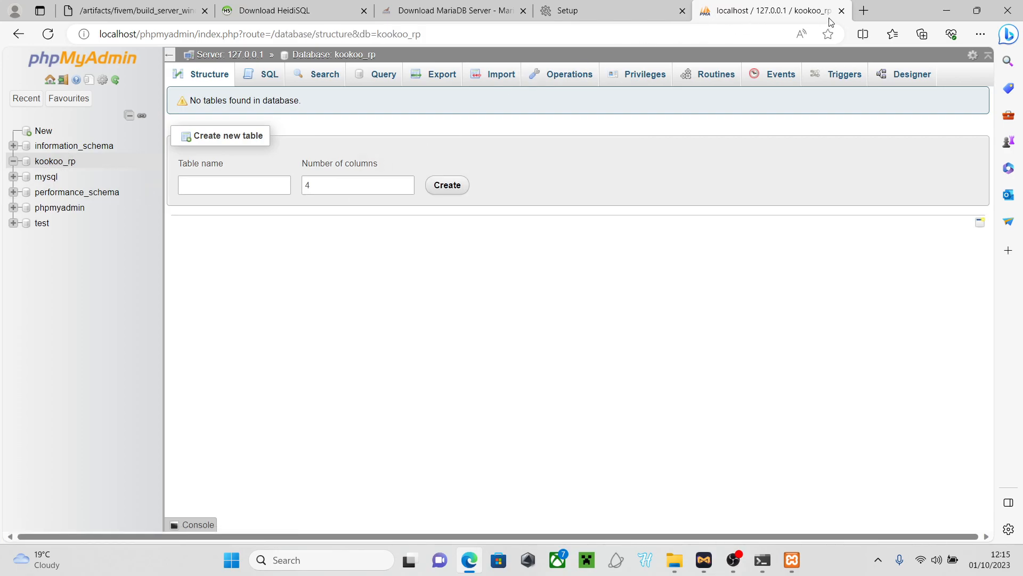
left_click(613, 8)
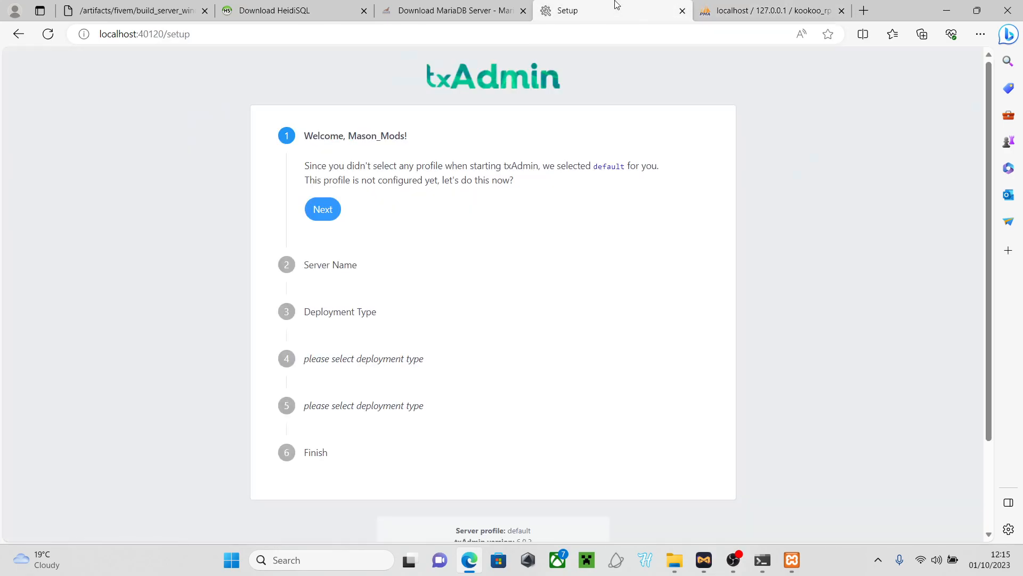
Switch to the HeidiSQL website tab, close the FiveM artifacts tab, and browse the homepage
left_click(469, 16)
left_click(288, 10)
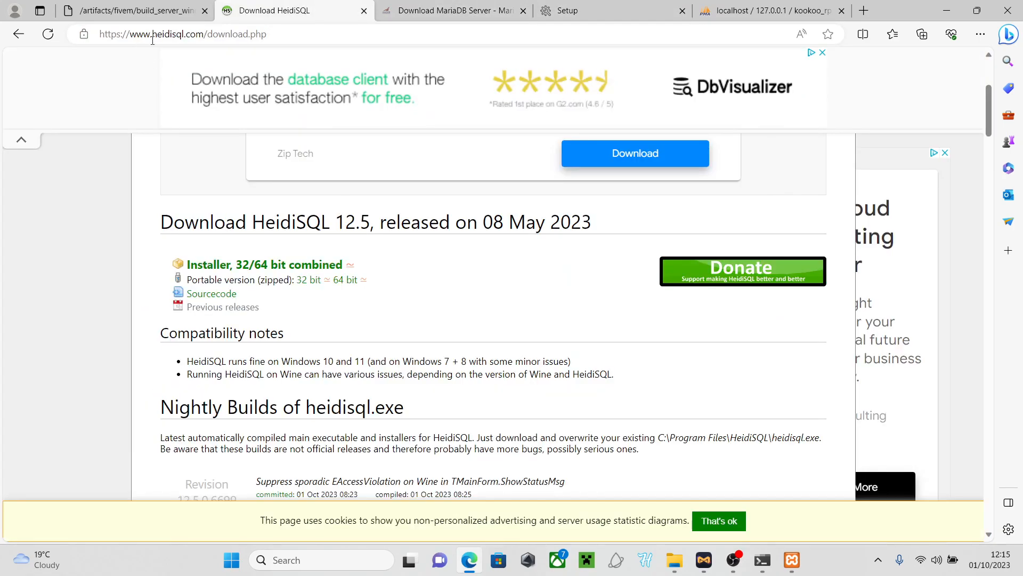
left_click(205, 11)
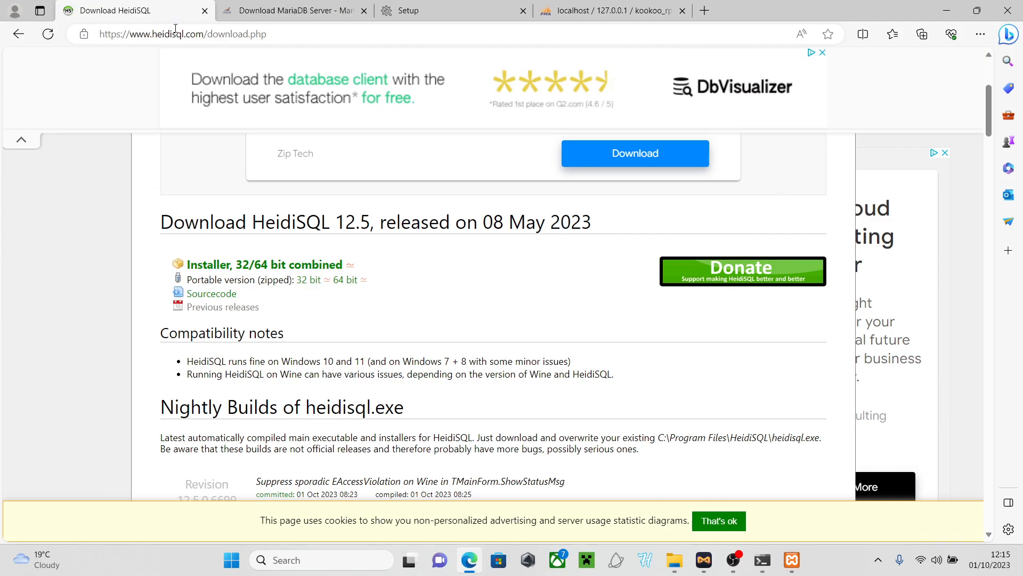
scroll(594, 253, "up", 4)
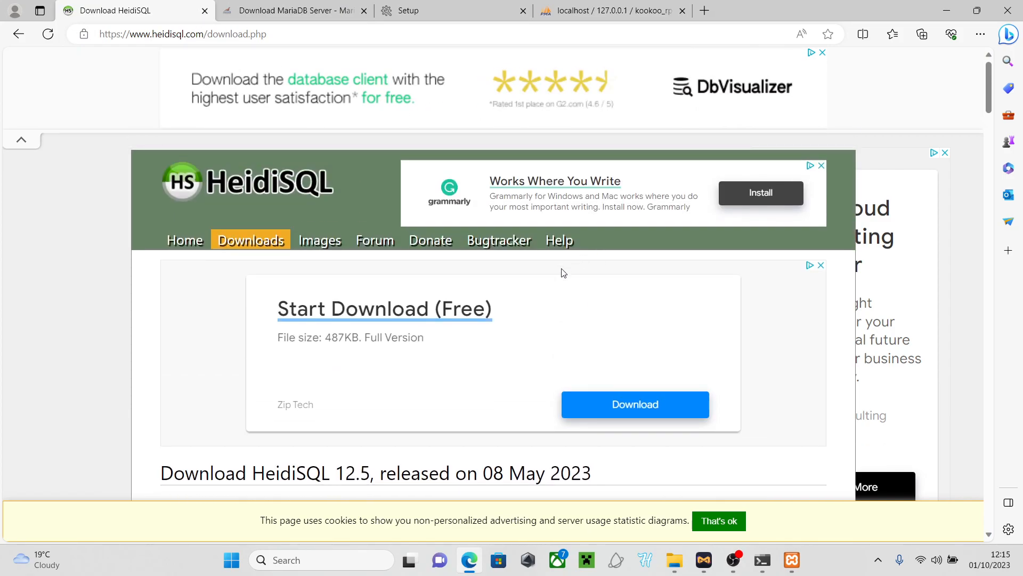
scroll(566, 264, "down", 7)
scroll(552, 288, "down", 5)
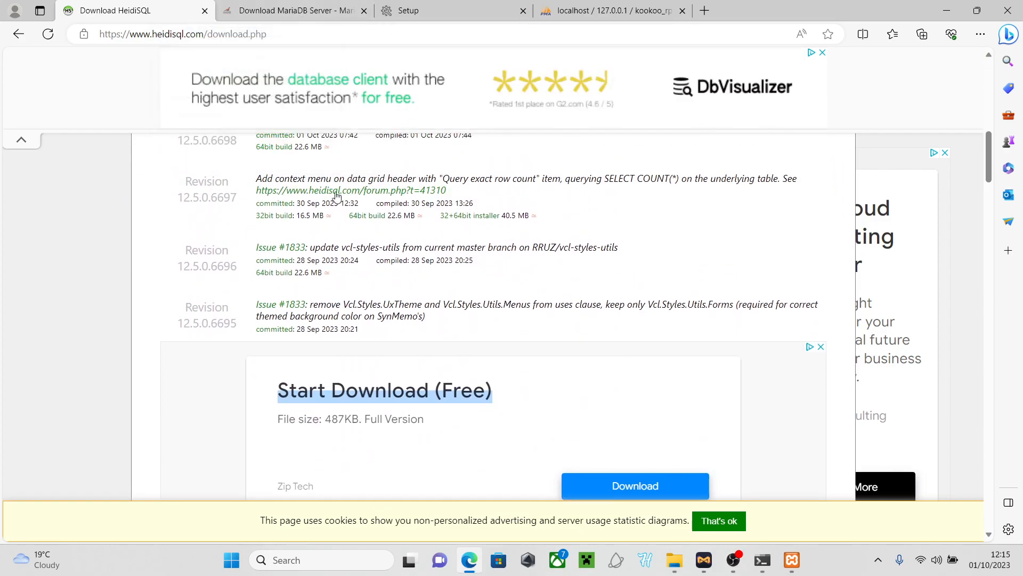
scroll(551, 342, "down", 4)
scroll(552, 342, "down", 4)
scroll(548, 343, "up", 8)
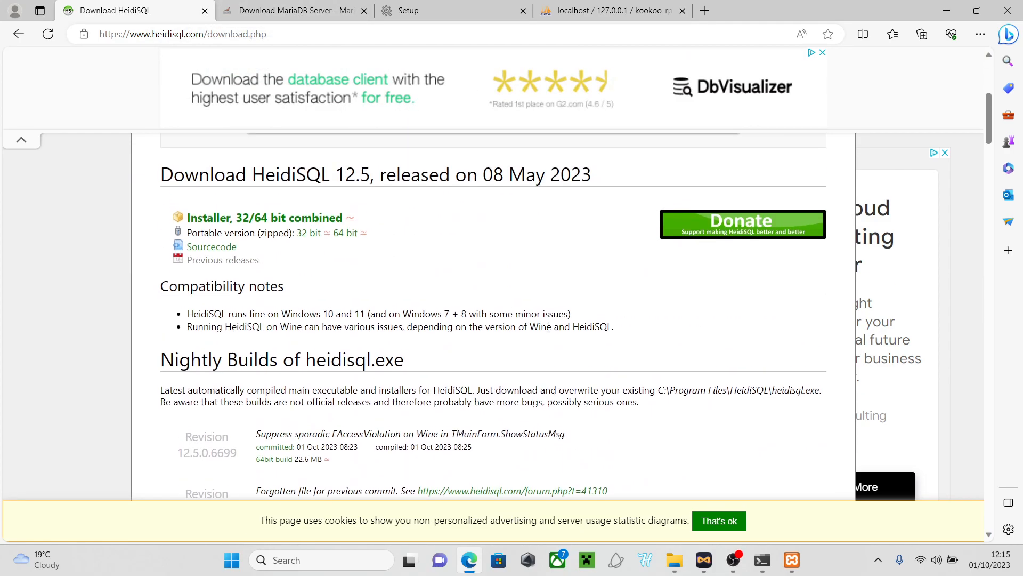
scroll(607, 286, "up", 3)
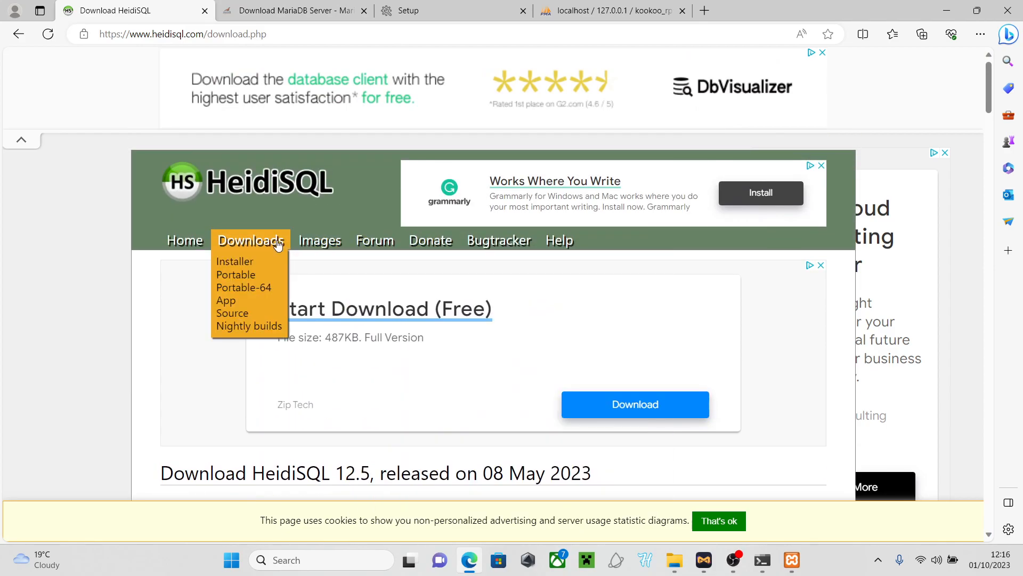
On the Downloads page, download the HeidiSQL 12.5 'Installer, 32/64 bit combined'
left_click(276, 245)
scroll(319, 253, "down", 5)
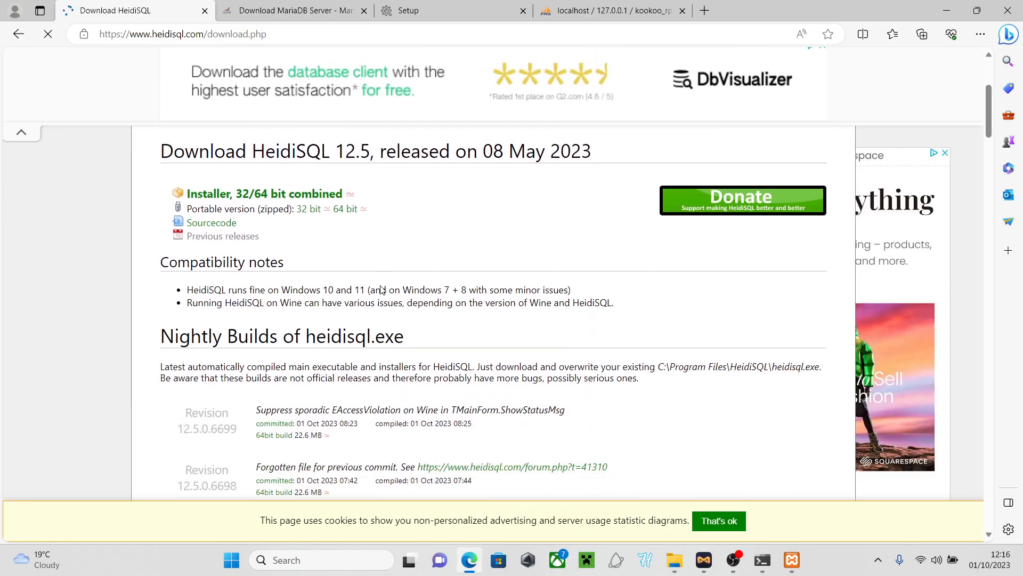
scroll(381, 290, "up", 5)
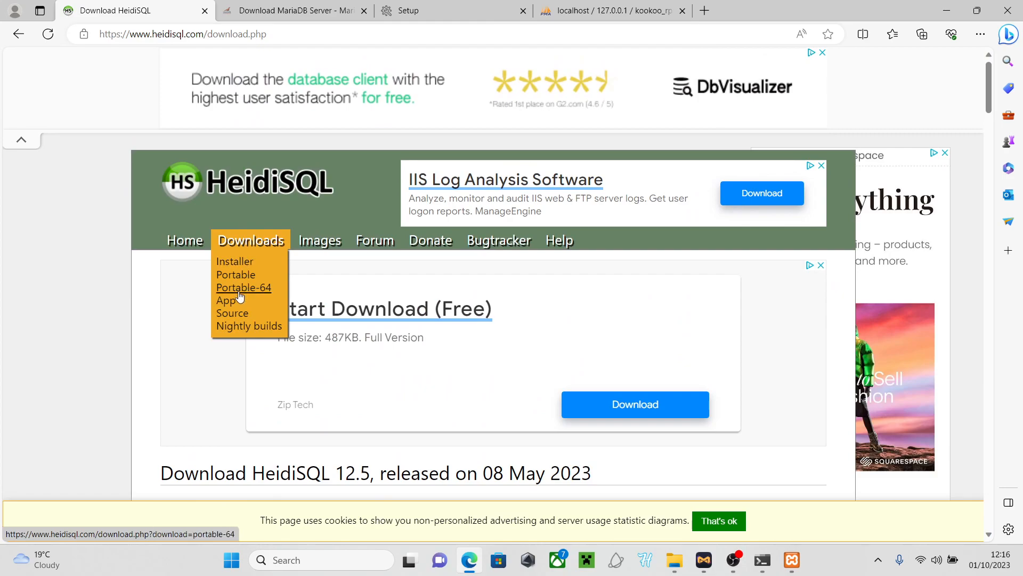
scroll(342, 352, "down", 5)
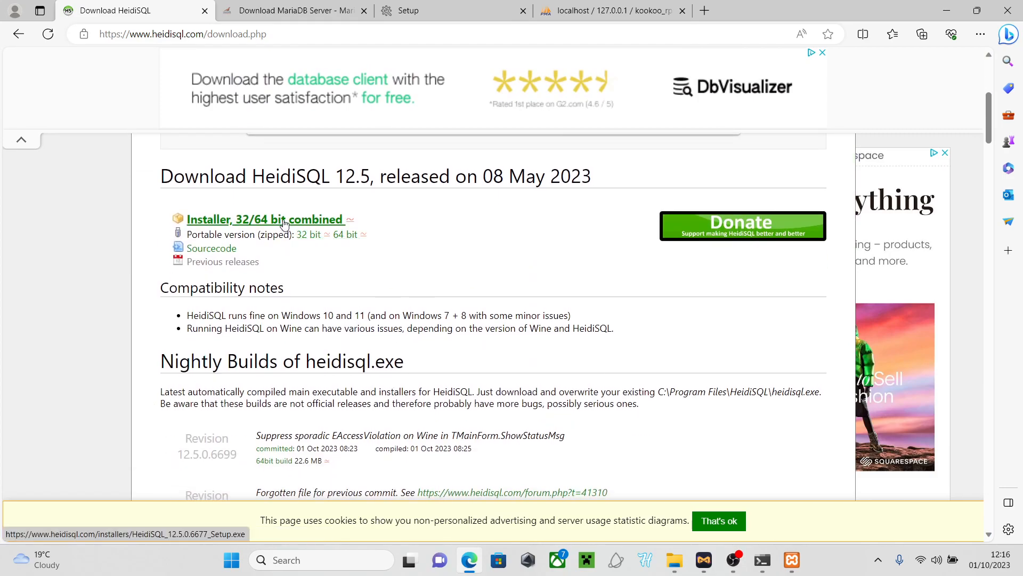
left_click(284, 223)
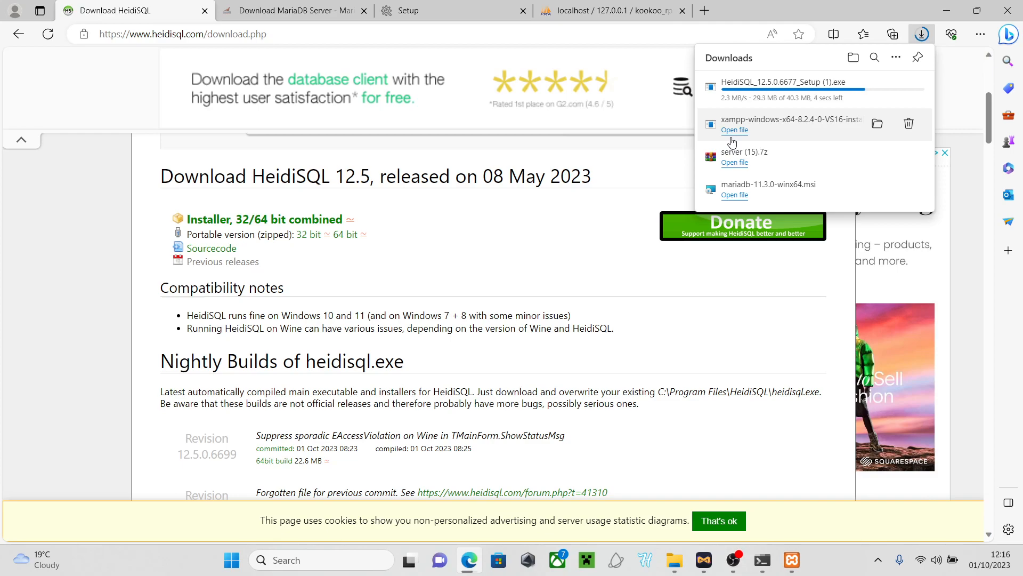
Close the XAMPP Control Panel and run HeidiSQL_12.5.0.6677_Setup (1).exe from Edge's Downloads
left_click(791, 559)
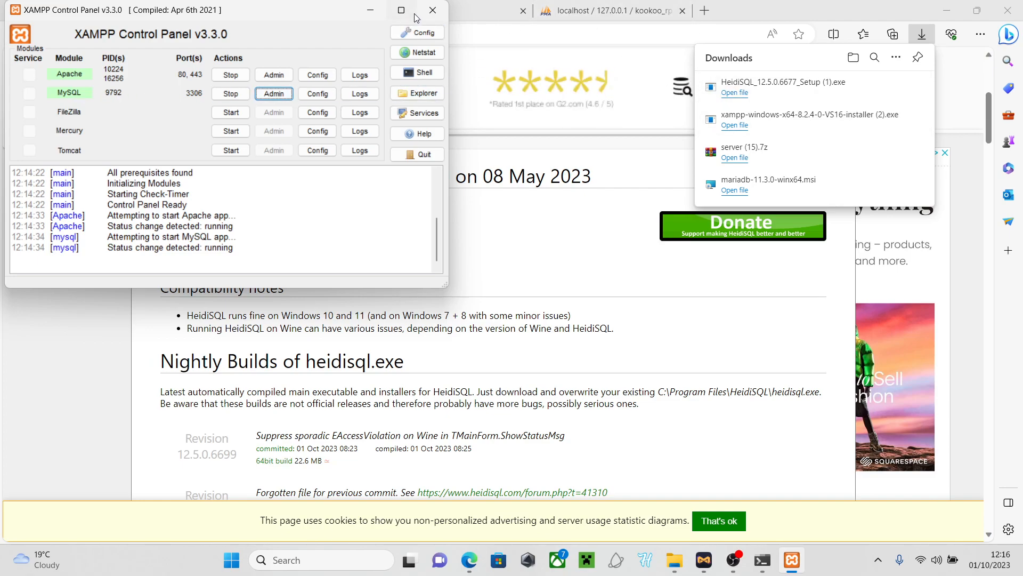
left_click(432, 12)
left_click(734, 93)
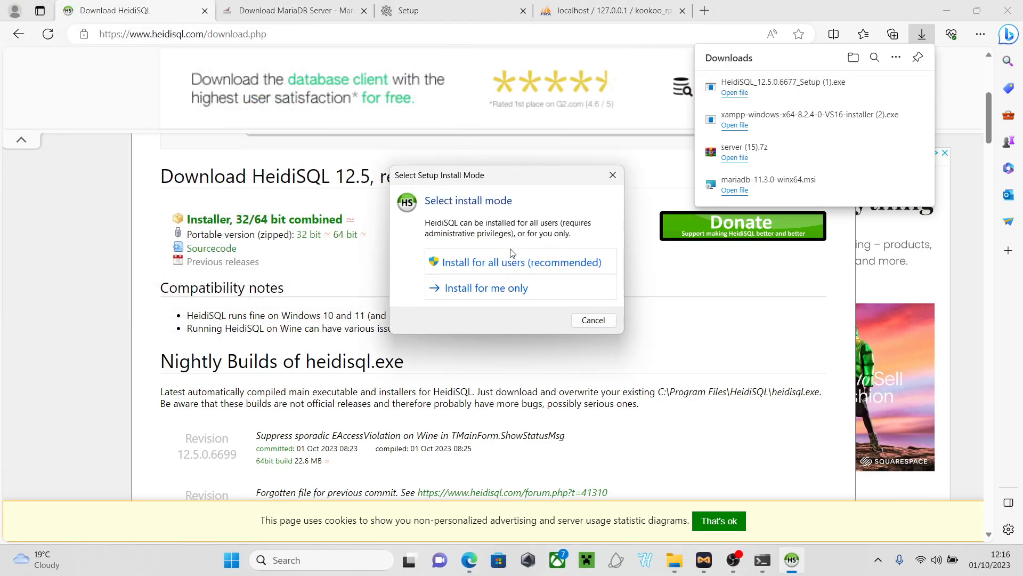
Install HeidiSQL 12.5 for all users into C:\Program Files\HeidiSQL with default options, then launch it
left_click(510, 261)
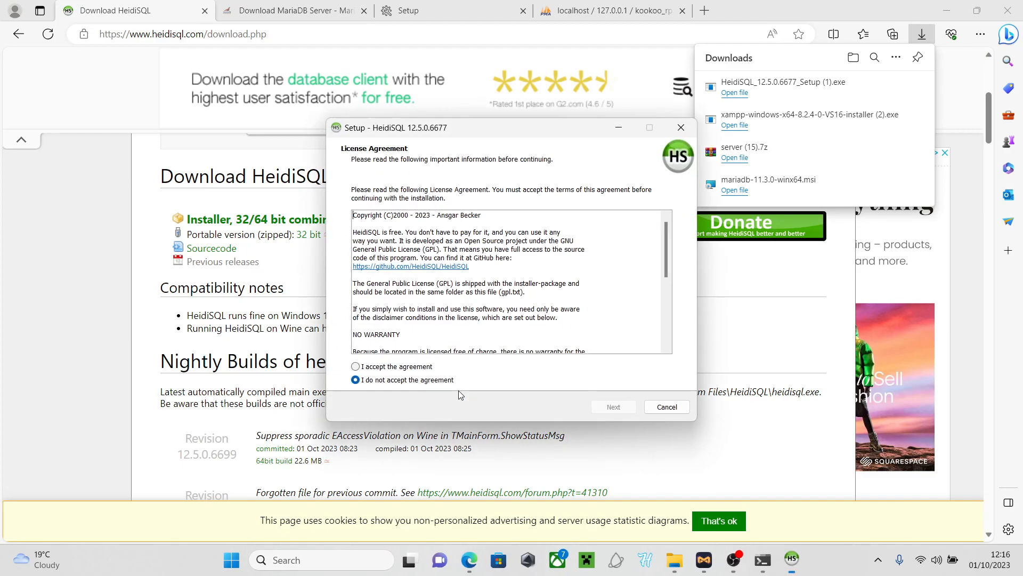
scroll(435, 333, "down", 5)
scroll(435, 333, "down", 4)
left_click(355, 367)
left_click(613, 407)
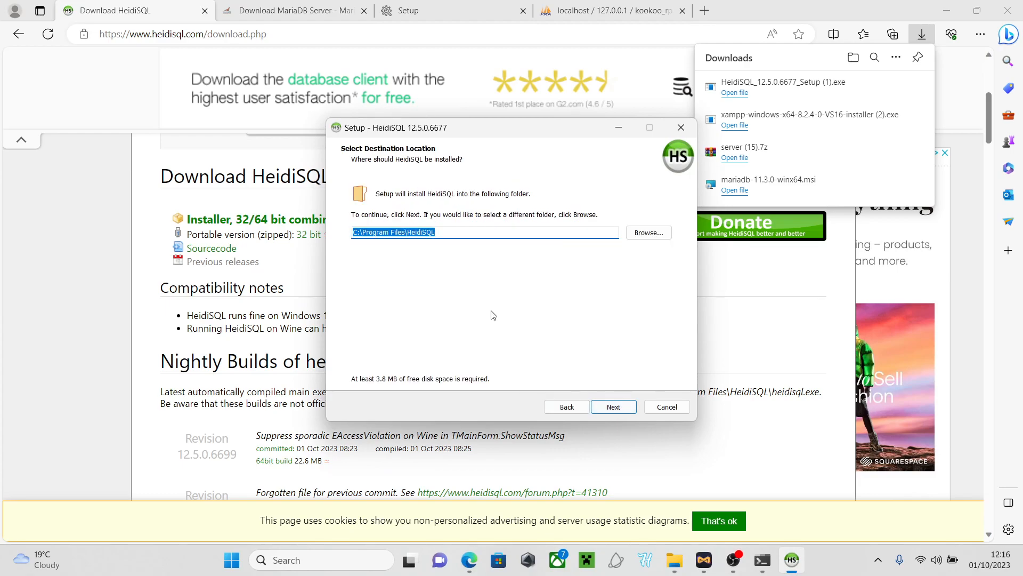
left_click(614, 407)
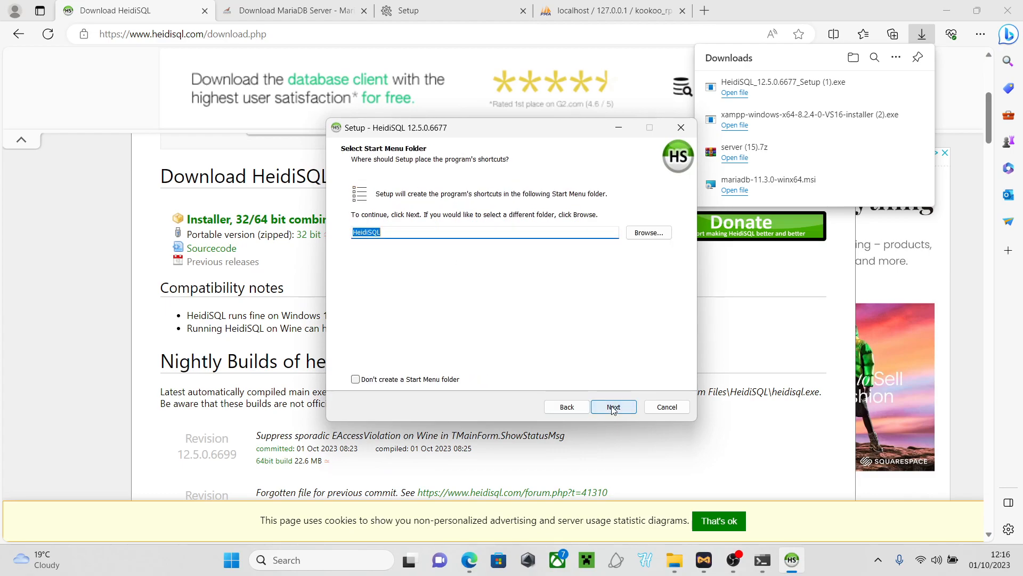
left_click(620, 407)
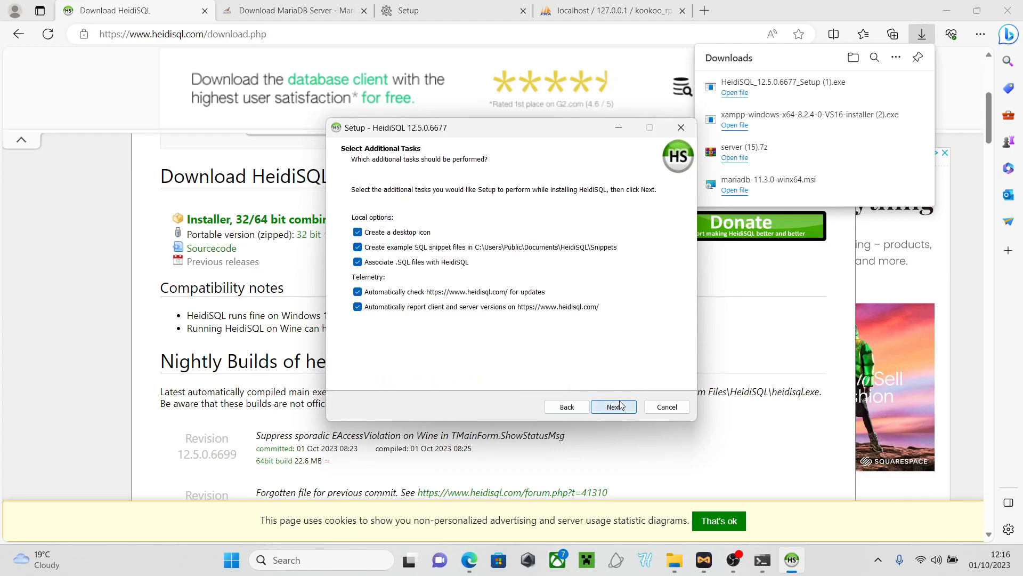
left_click(621, 407)
left_click(616, 405)
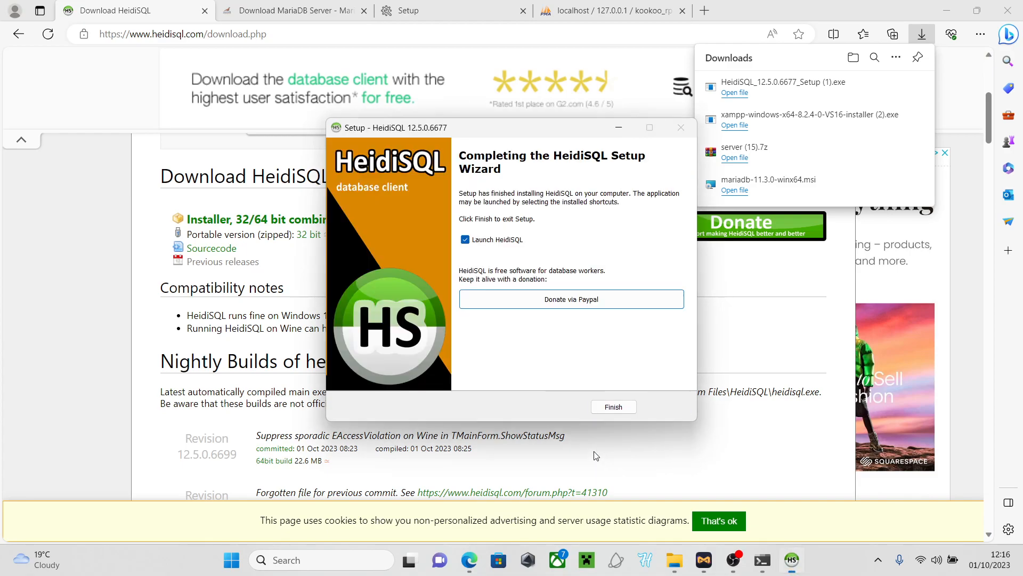
left_click(601, 406)
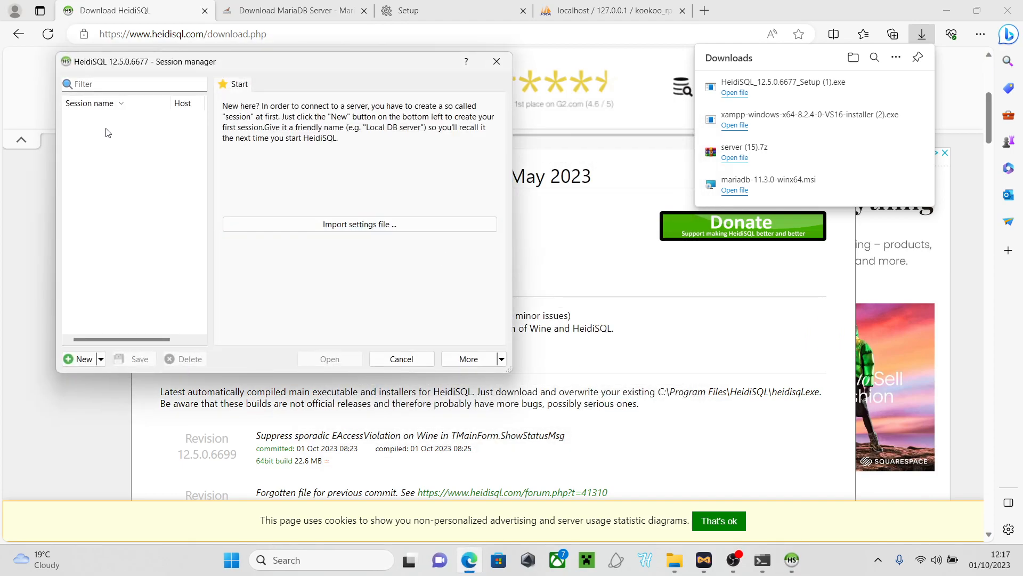
Add a HeidiSQL session named kookoo_rp for root at 127.0.0.1 port 3306 and select it
left_click(79, 359)
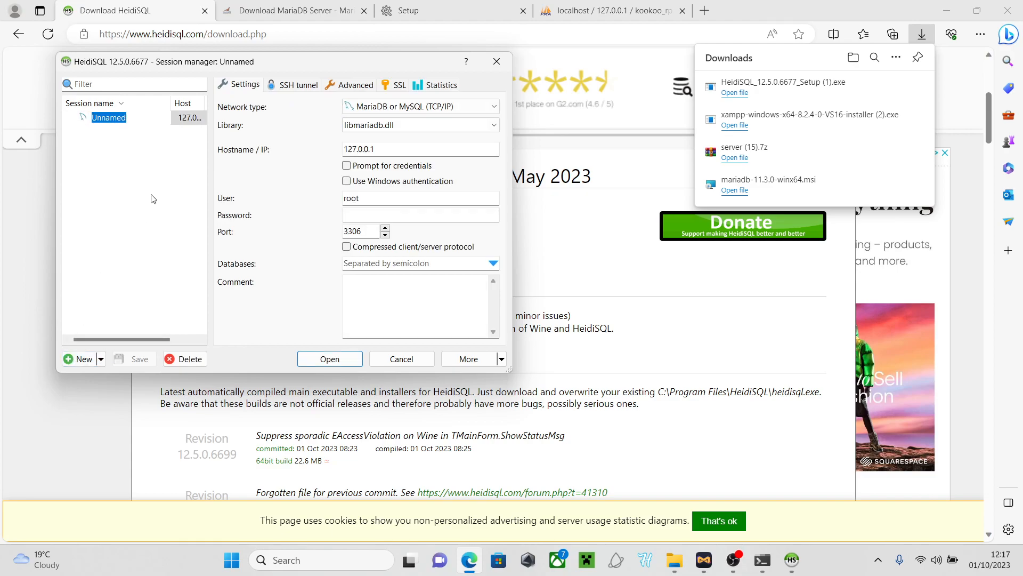
type("kookoo_rp")
key("Return")
left_click(548, 21)
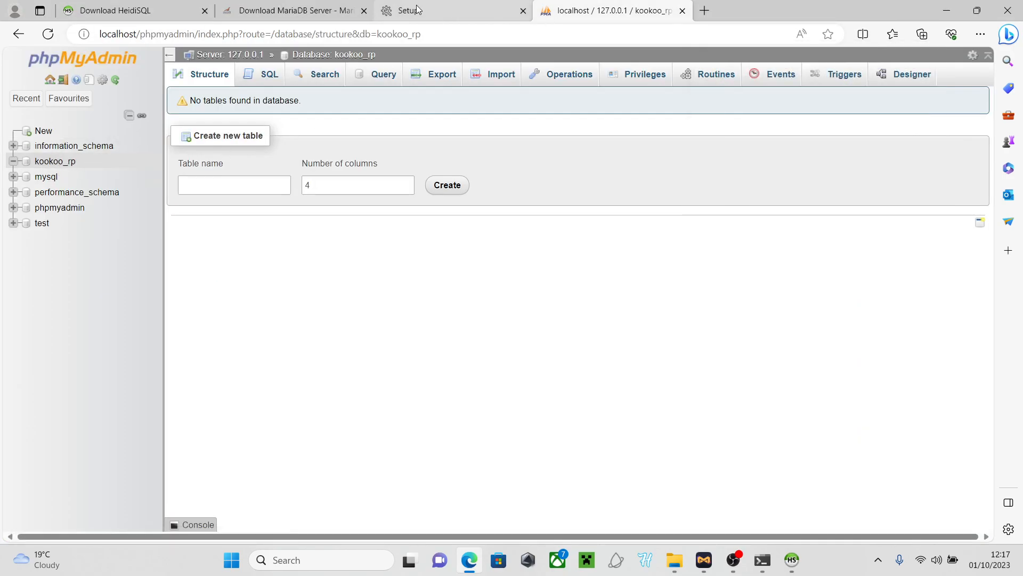
left_click(792, 560)
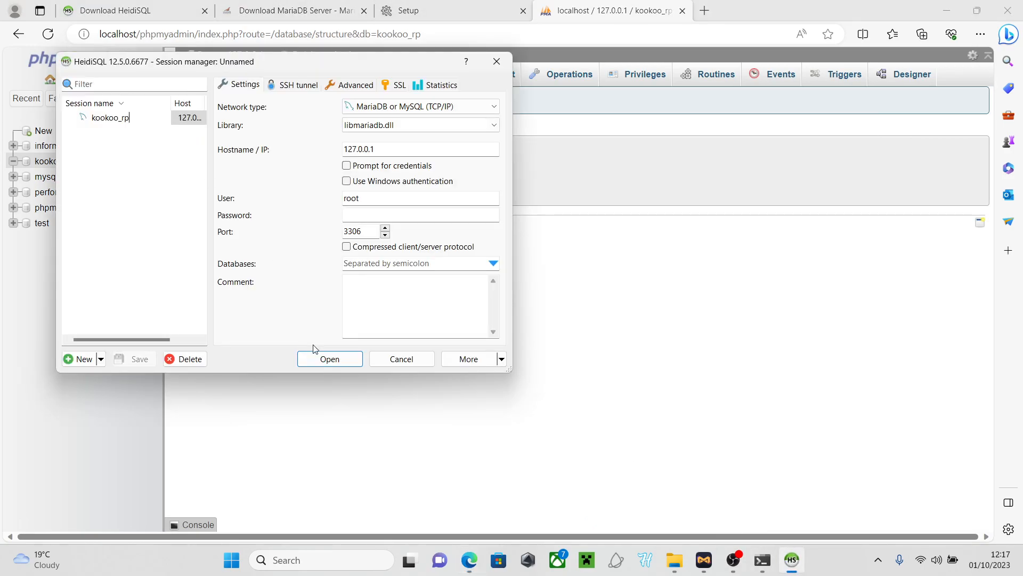
left_click(323, 359)
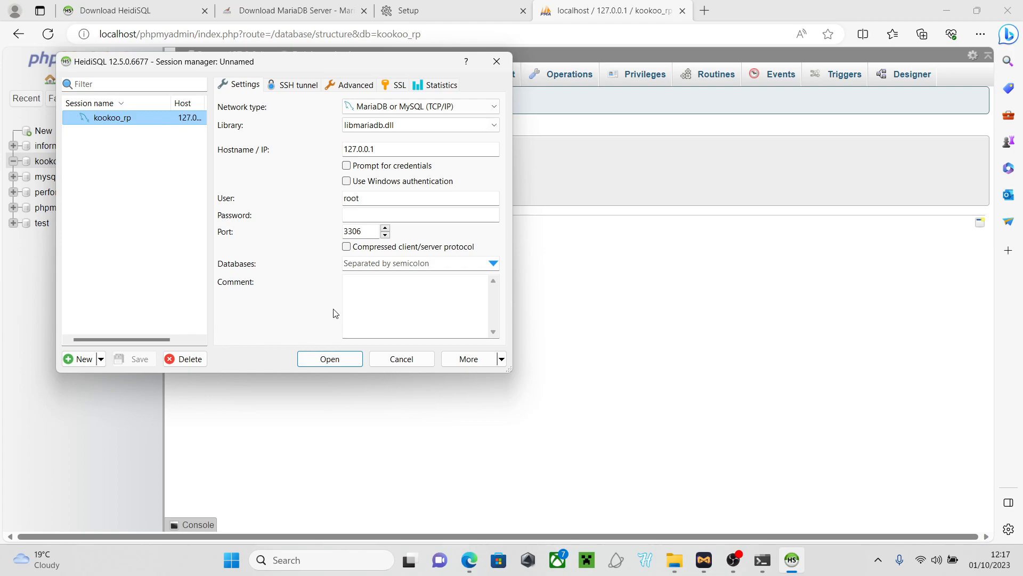
Connect with the kookoo_rp session and browse the test and phpmyadmin databases
left_click(328, 358)
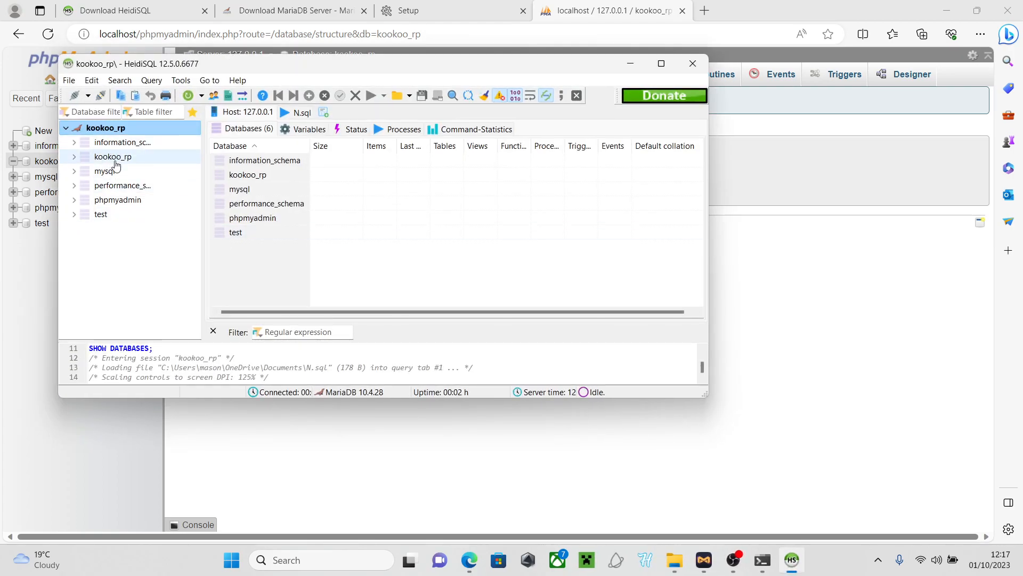
left_click(74, 214)
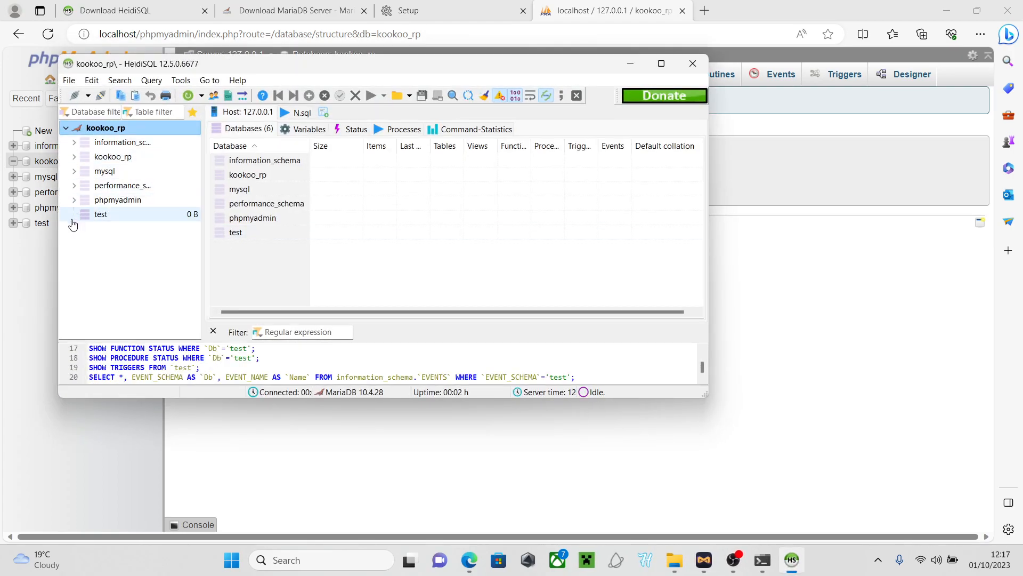
left_click(74, 216)
left_click(90, 199)
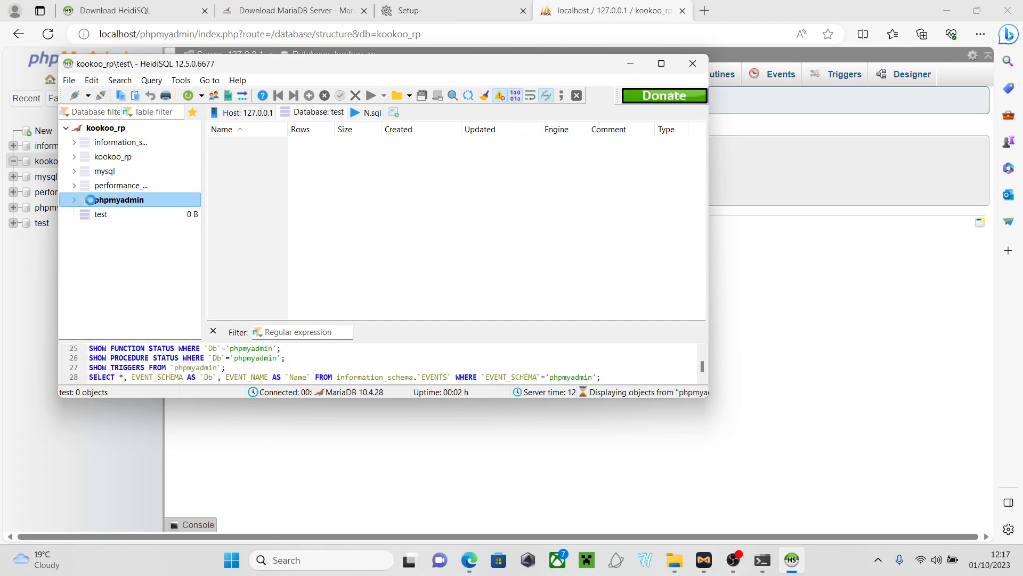
left_click(75, 199)
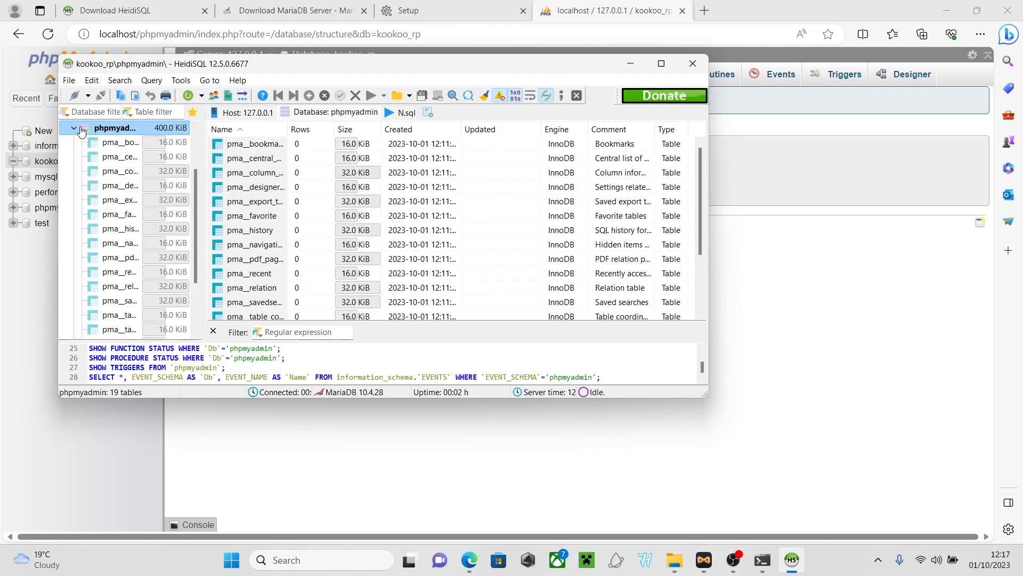
left_click(74, 128)
Browse performance_schema and mysql, confirm kookoo_rp is empty, then close HeidiSQL
left_click(88, 187)
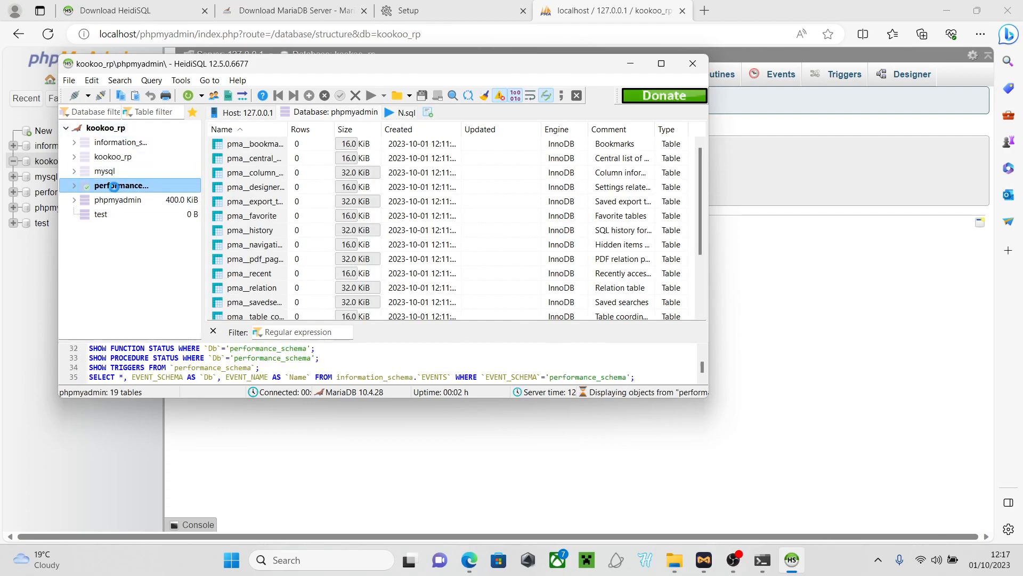
left_click(74, 185)
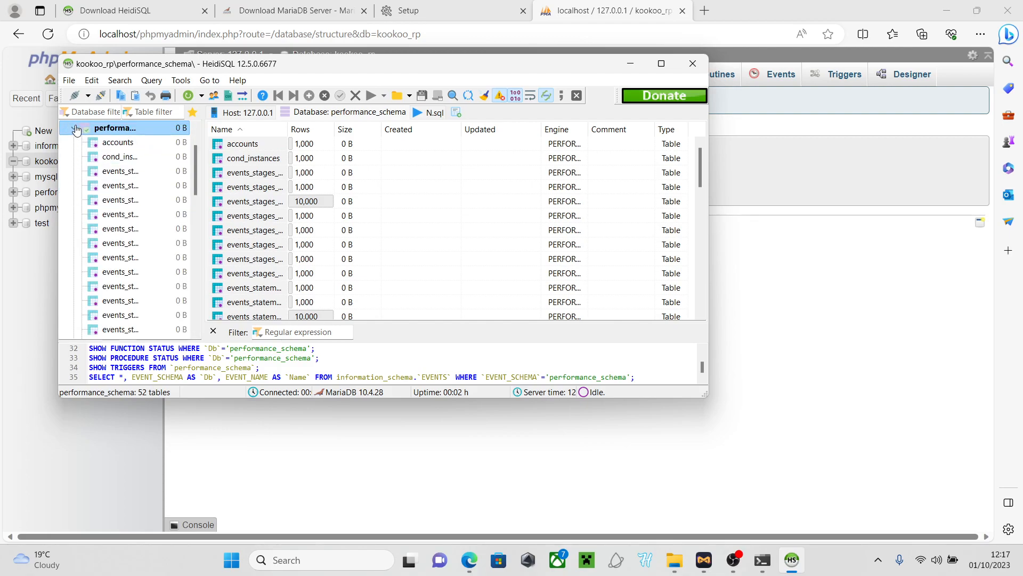
left_click(75, 128)
left_click(73, 172)
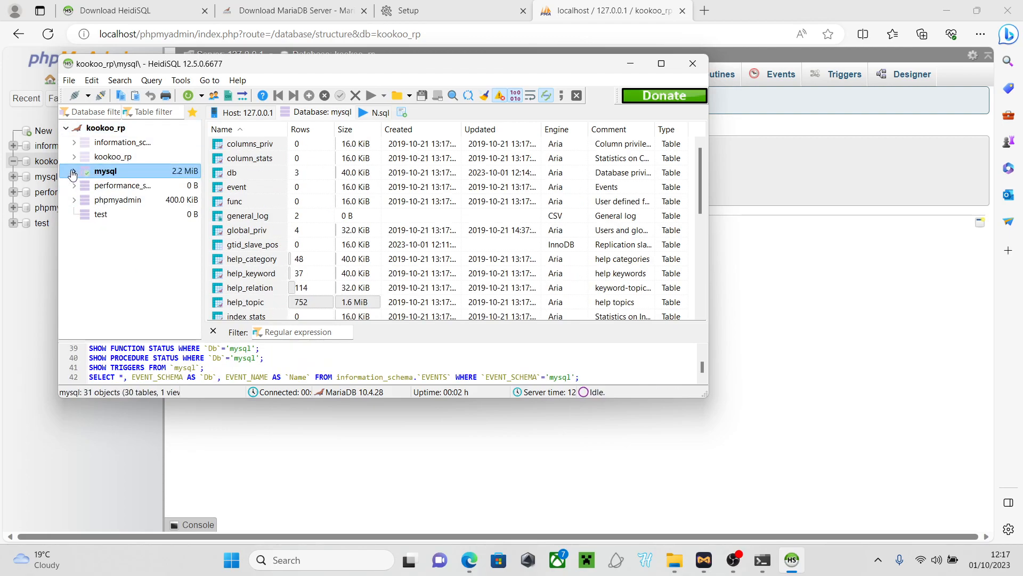
left_click(73, 172)
left_click(75, 128)
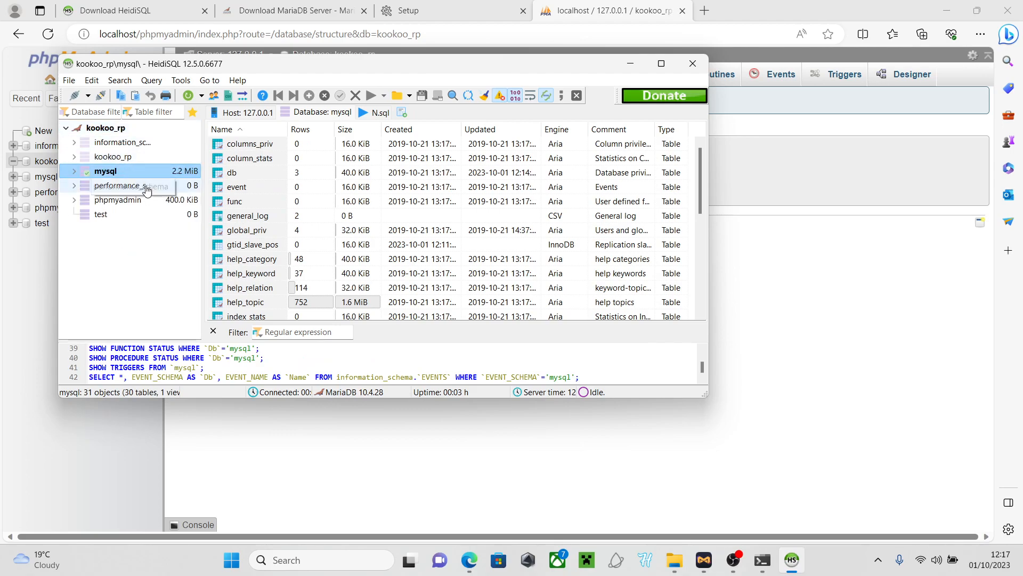
left_click(108, 158)
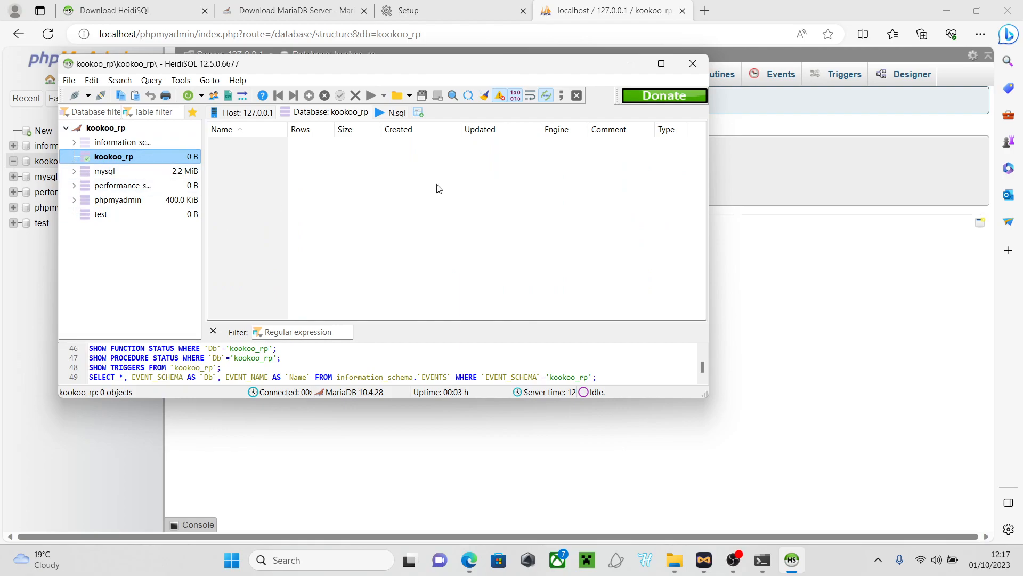
left_click(688, 66)
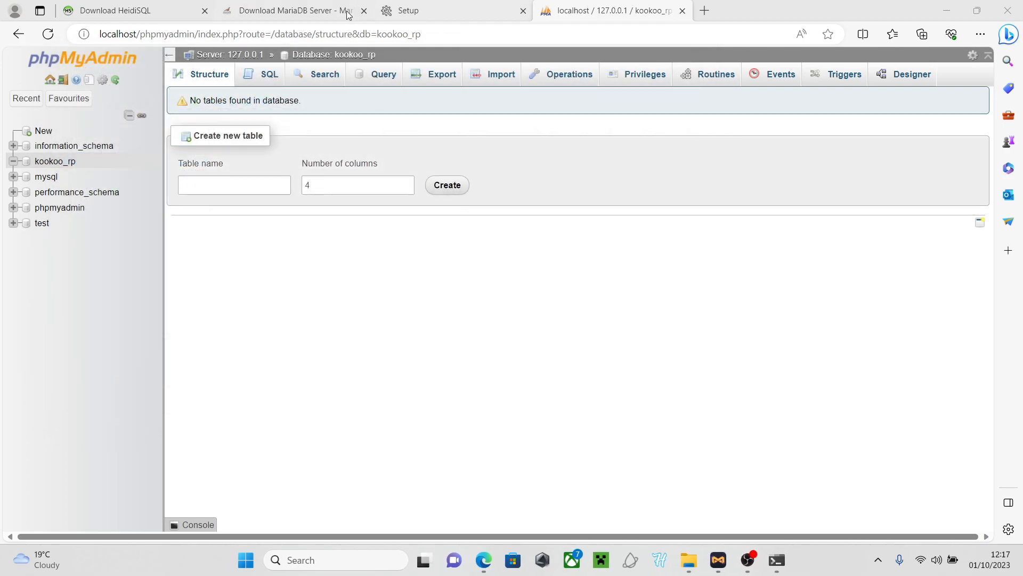
Download the mariadb-11.3.0-winx64 MSI from the MariaDB tab and open its setup wizard
left_click(301, 10)
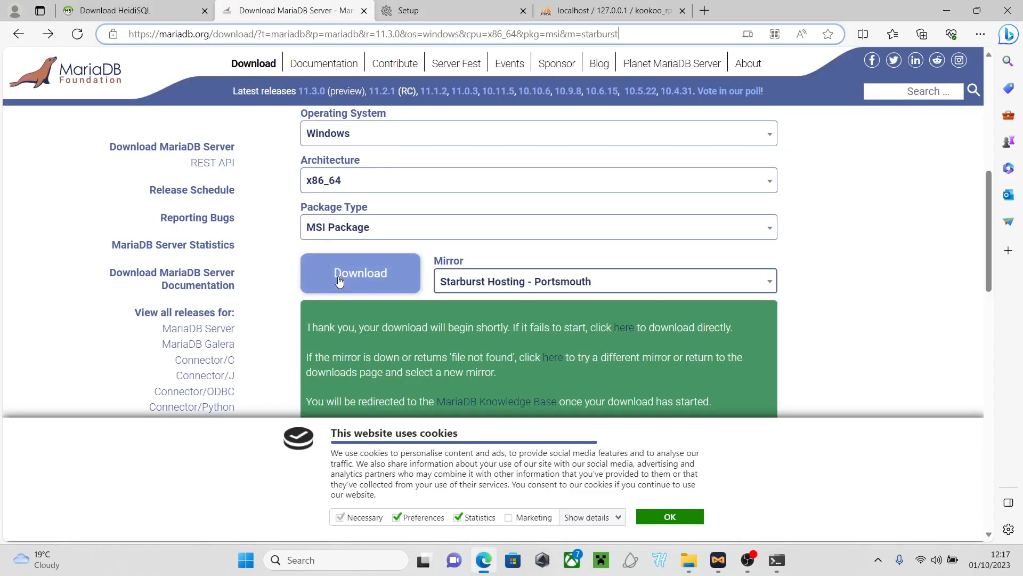
left_click(205, 11)
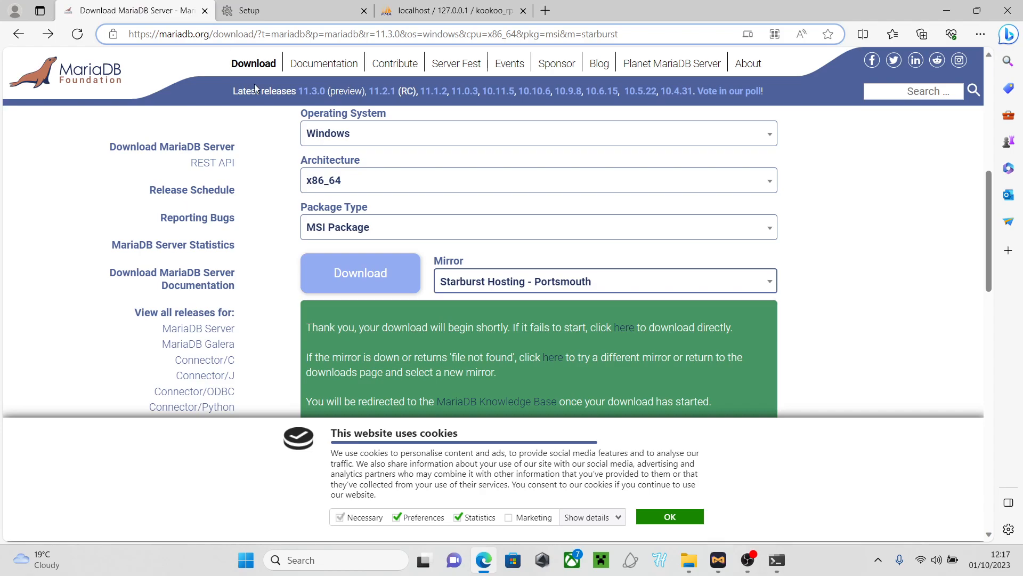
scroll(360, 323, "up", 1)
left_click(359, 337)
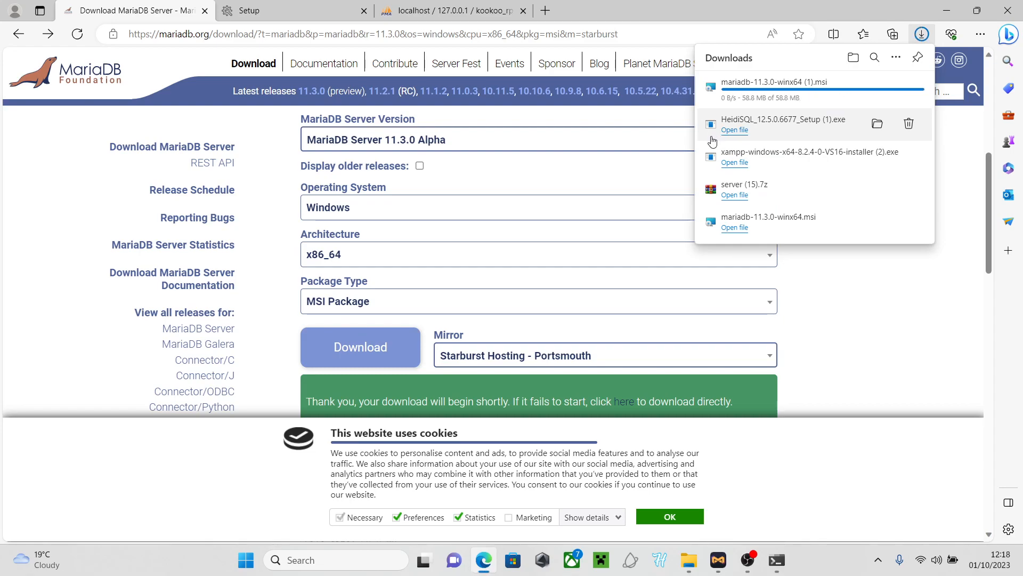
left_click(734, 93)
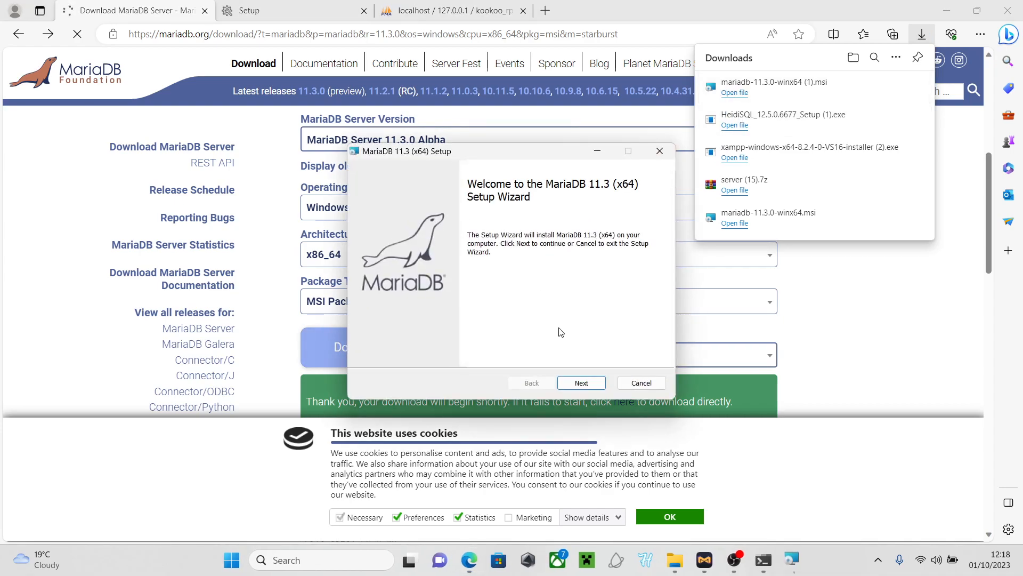
Accept the MariaDB licence agreement and keep 'Create new database instance'
left_click(568, 381)
left_click(369, 351)
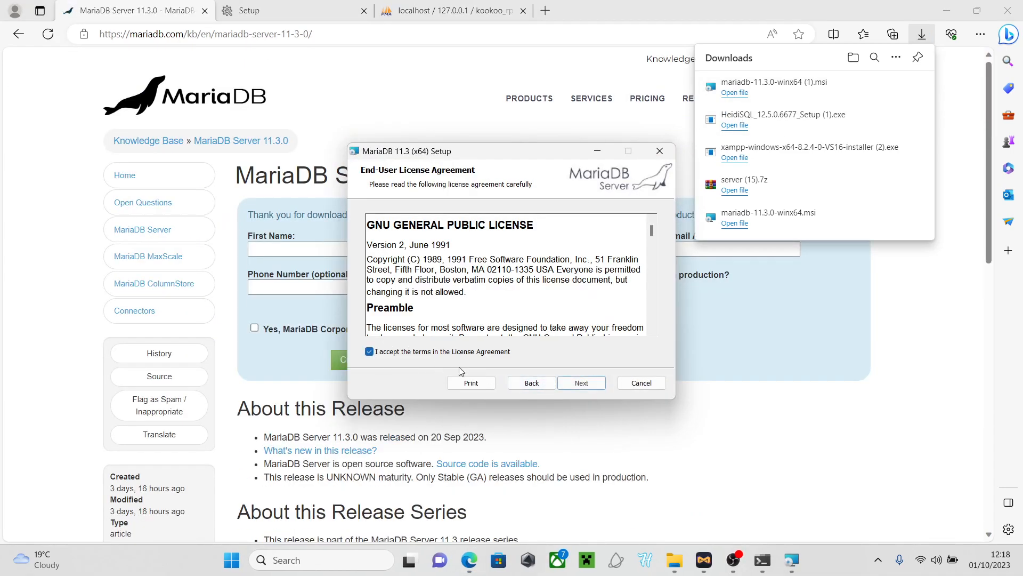
left_click(579, 383)
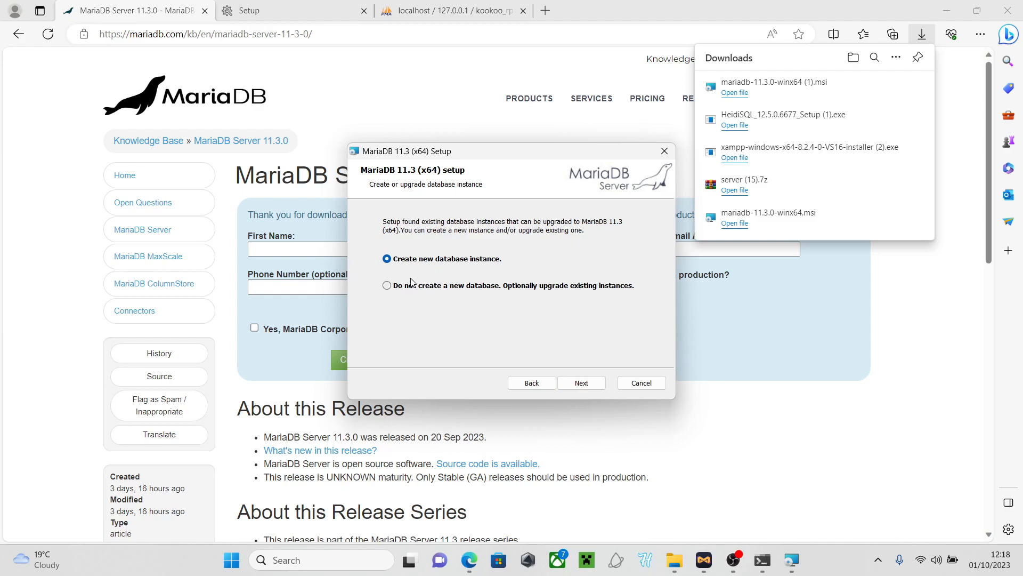
left_click(570, 381)
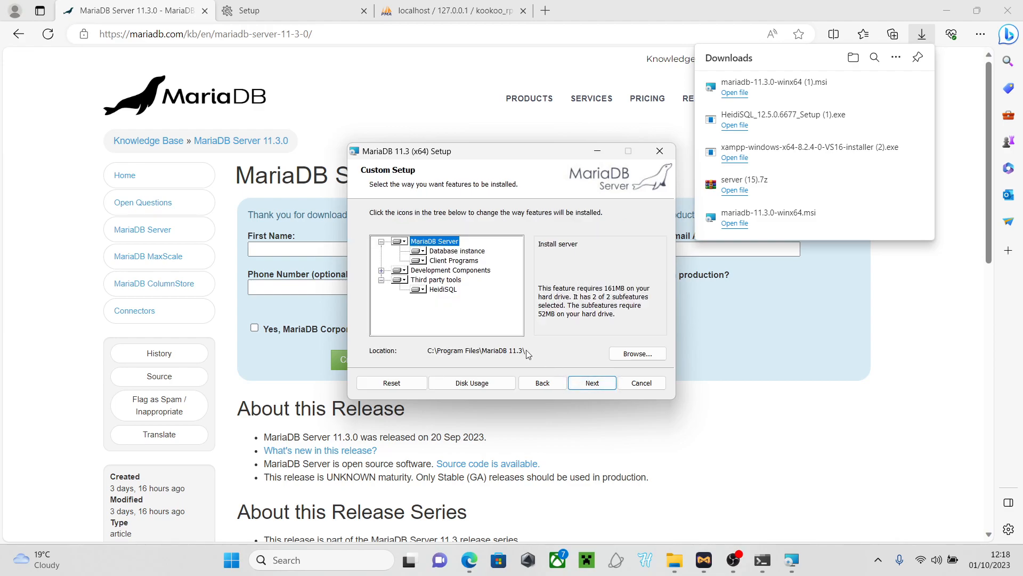
Review the HeidiSQL and MariaDB Server features and keep the default Custom Setup
left_click(440, 291)
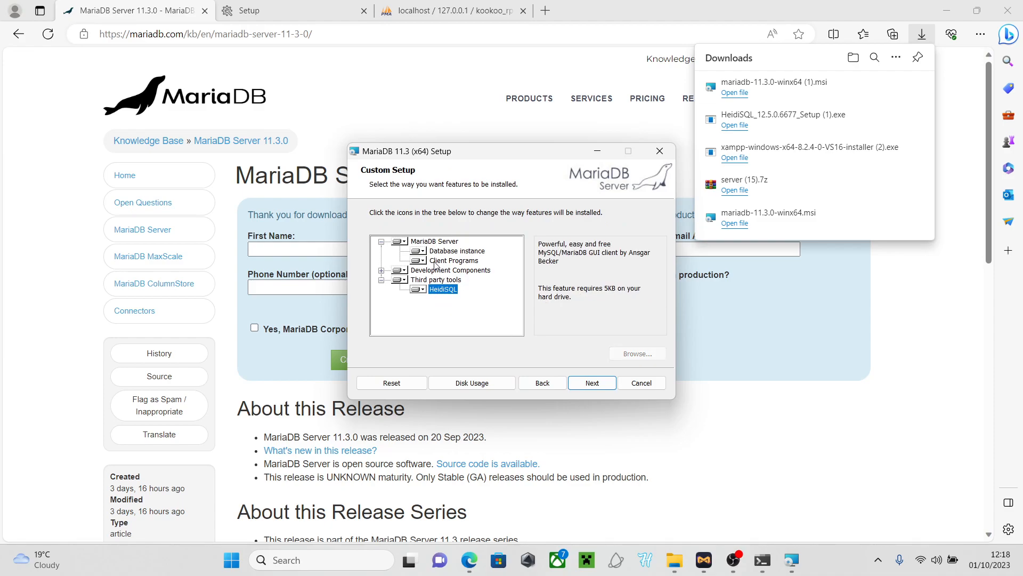
left_click(434, 242)
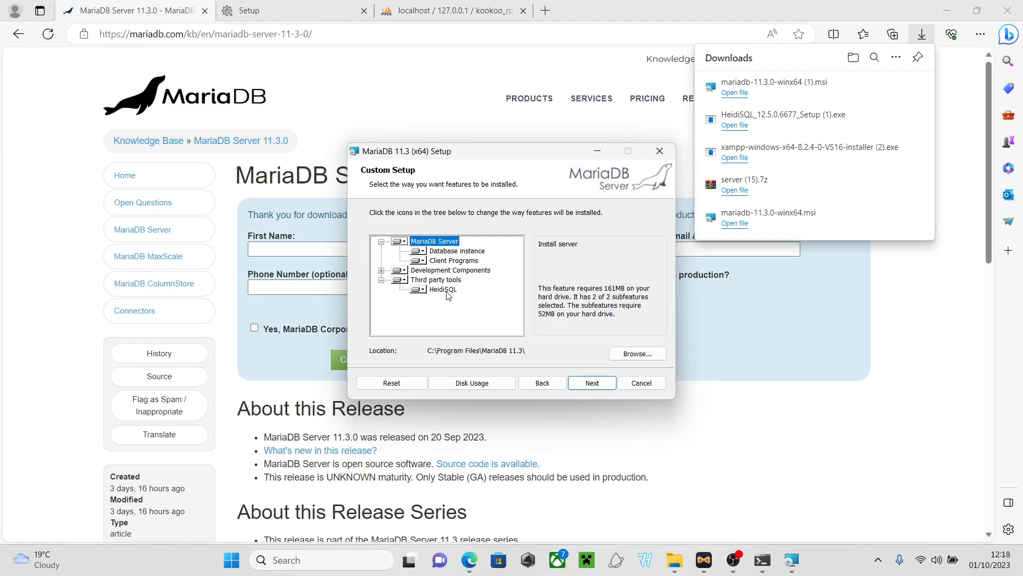
left_click(594, 384)
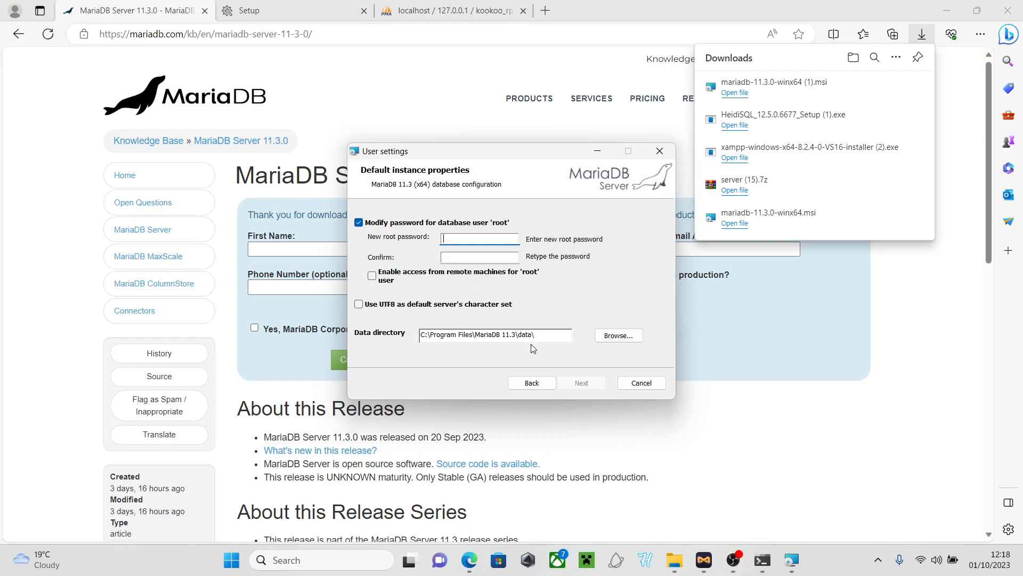
Enter and confirm a new root password, leaving remote root access and UTF8 unchecked
key("Caps_Lock")
type("oot•••••")
left_click(514, 258)
type("•••••••••")
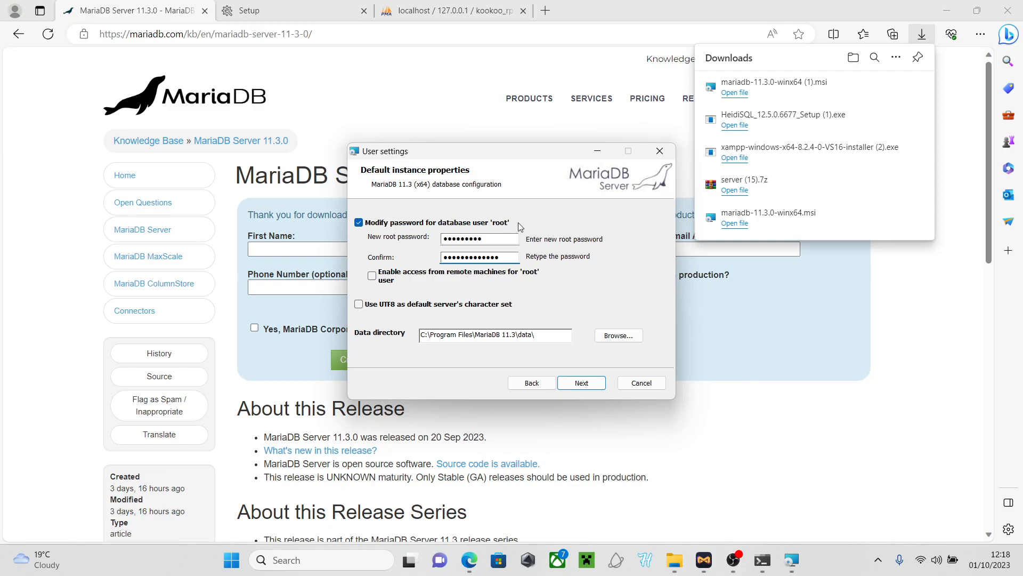
left_click(484, 238)
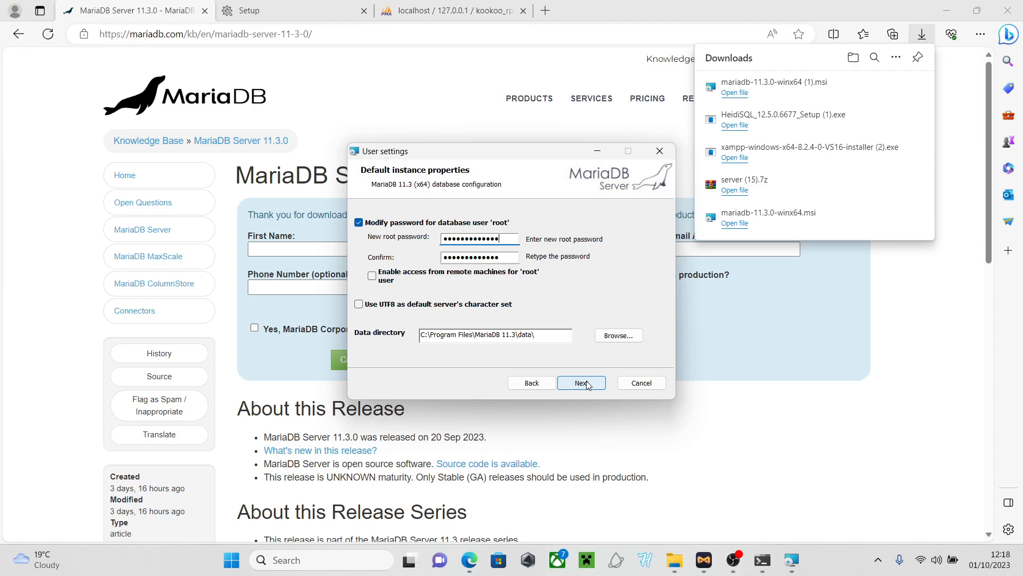
left_click(586, 385)
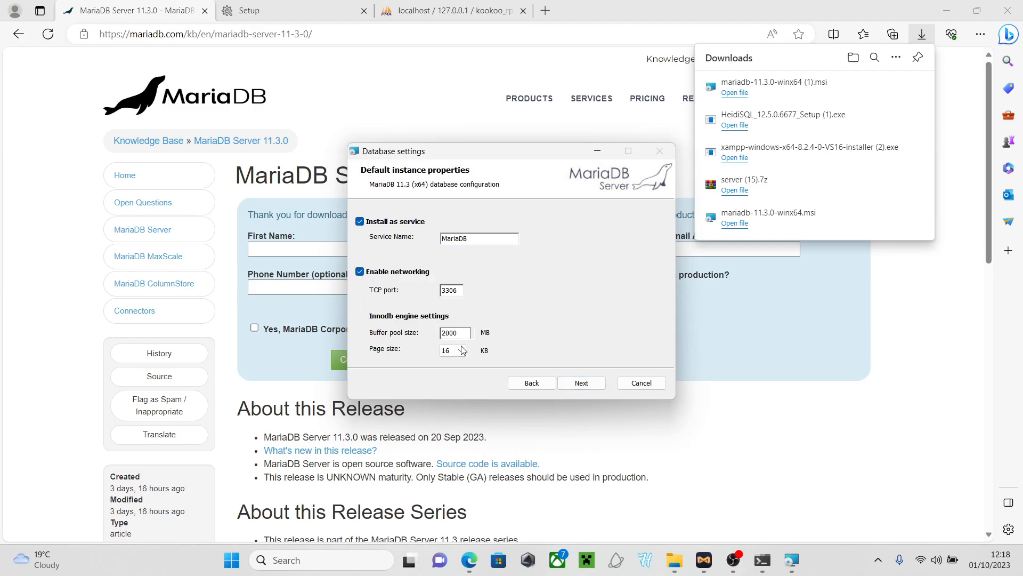
Try continuing past Database settings, dismissing the duplicate service name and port 3306 errors
left_click(565, 383)
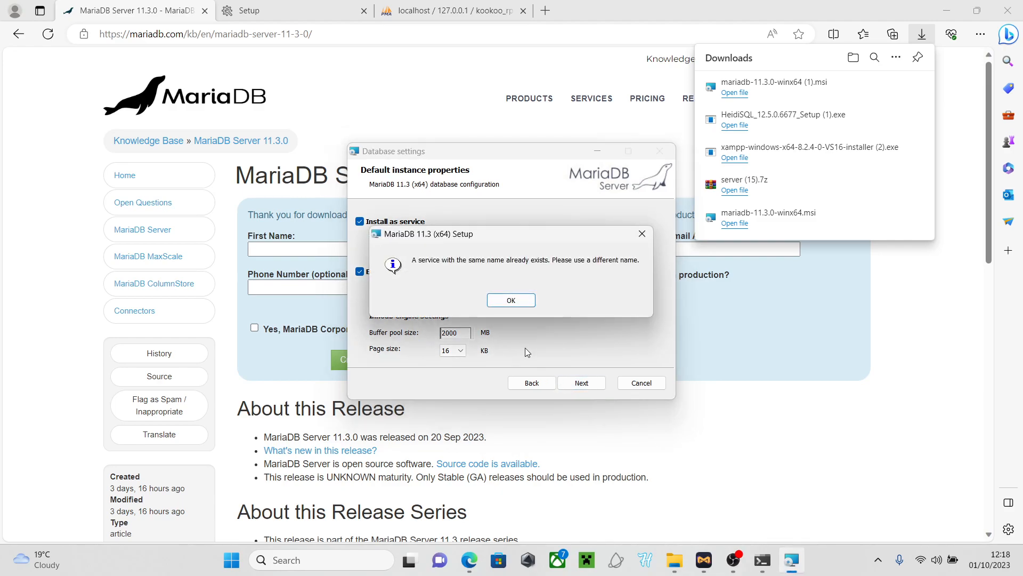
left_click(512, 300)
left_click(482, 241)
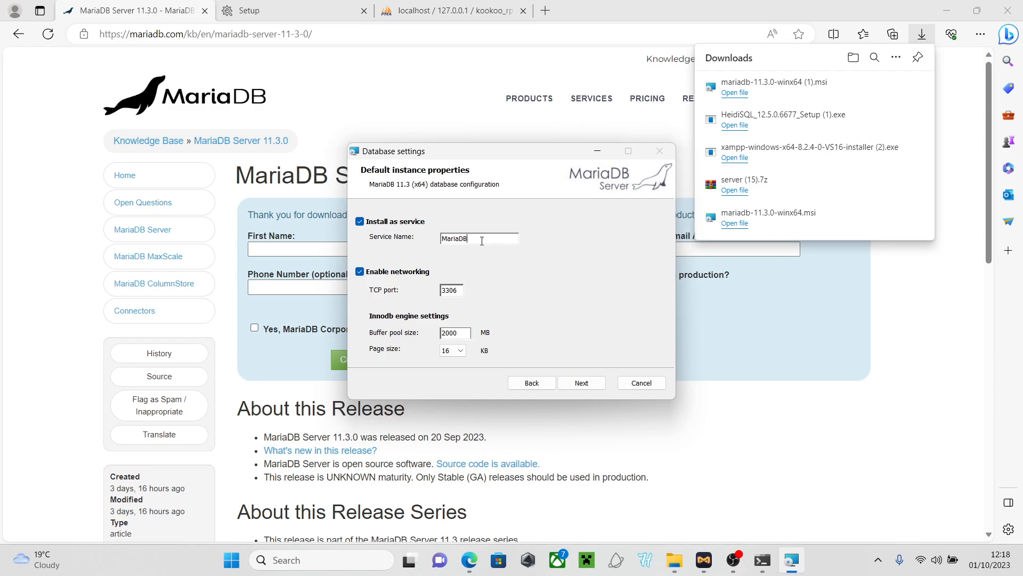
left_click(360, 222)
left_click(577, 384)
left_click(582, 383)
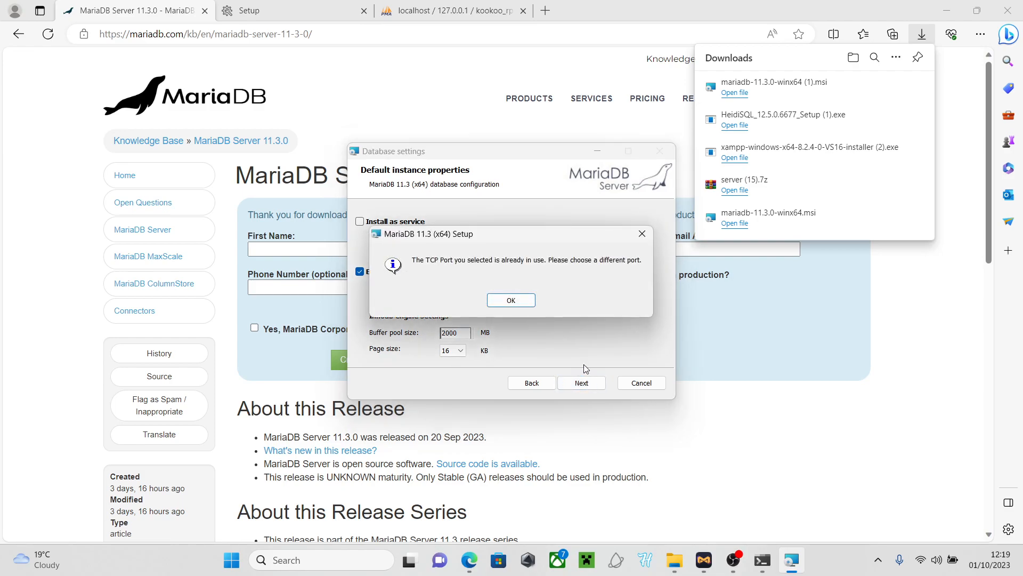
left_click(510, 301)
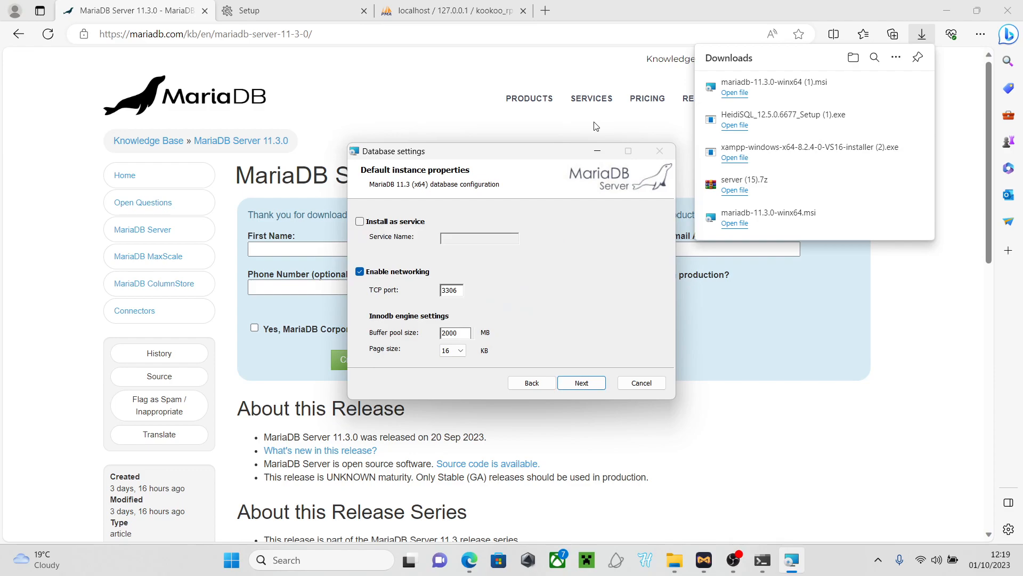
Re-enable install as service, abandon a new service name, and cancel the MariaDB installation
left_click(371, 221)
left_click(469, 241)
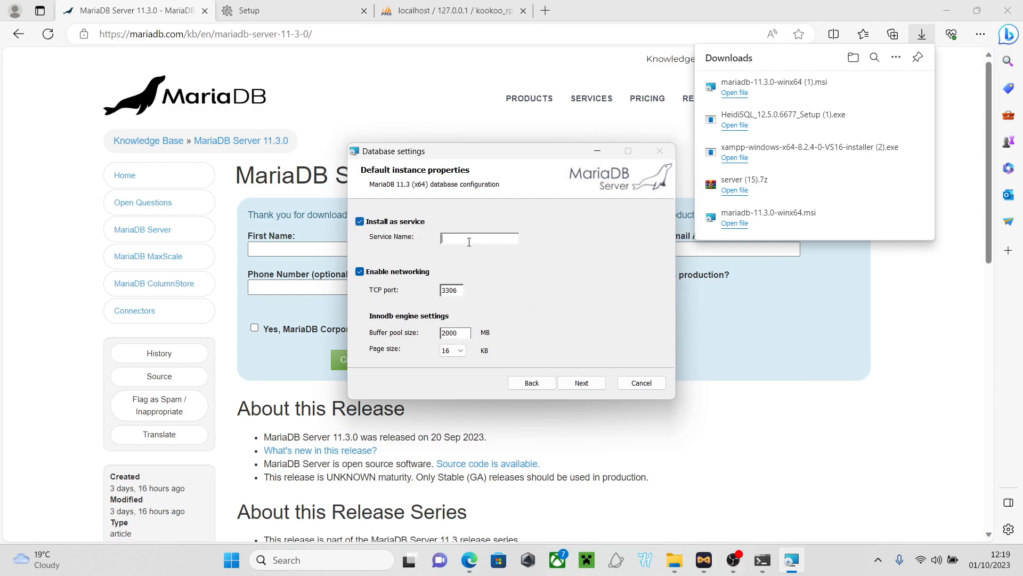
type("mariad")
key("BackSpace")
key("BackSpace")
key("BackSpace")
key("BackSpace")
key("BackSpace")
key("BackSpace")
left_click(642, 383)
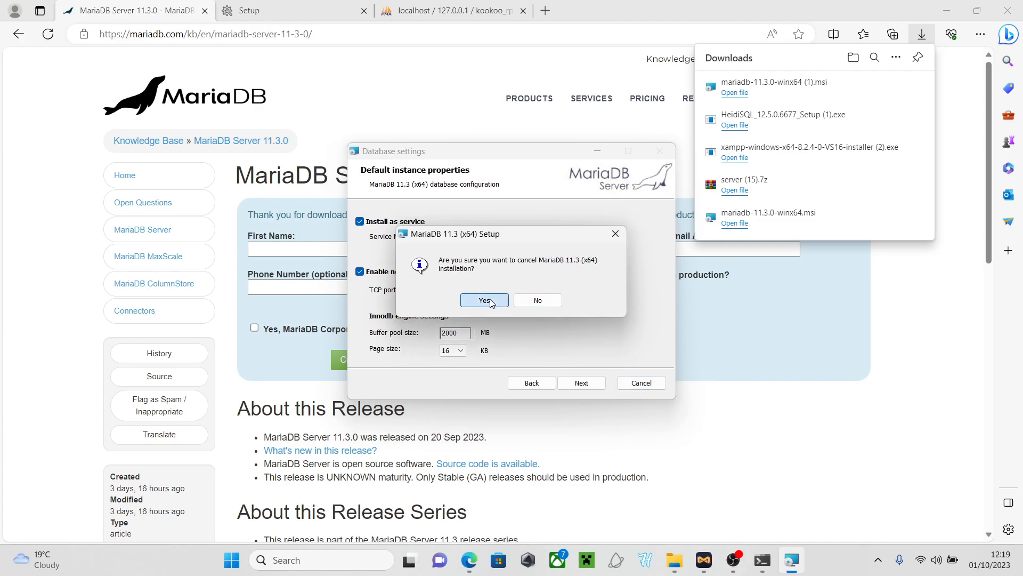
left_click(486, 300)
Close the MariaDB wizard and name the txAdmin server 'KooKoo RP'
left_click(581, 383)
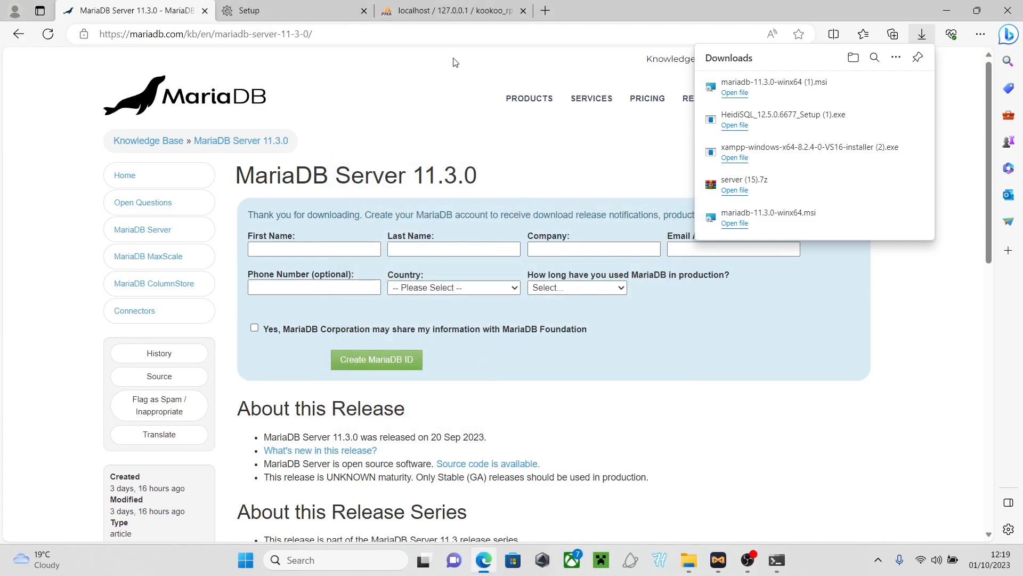
left_click(448, 67)
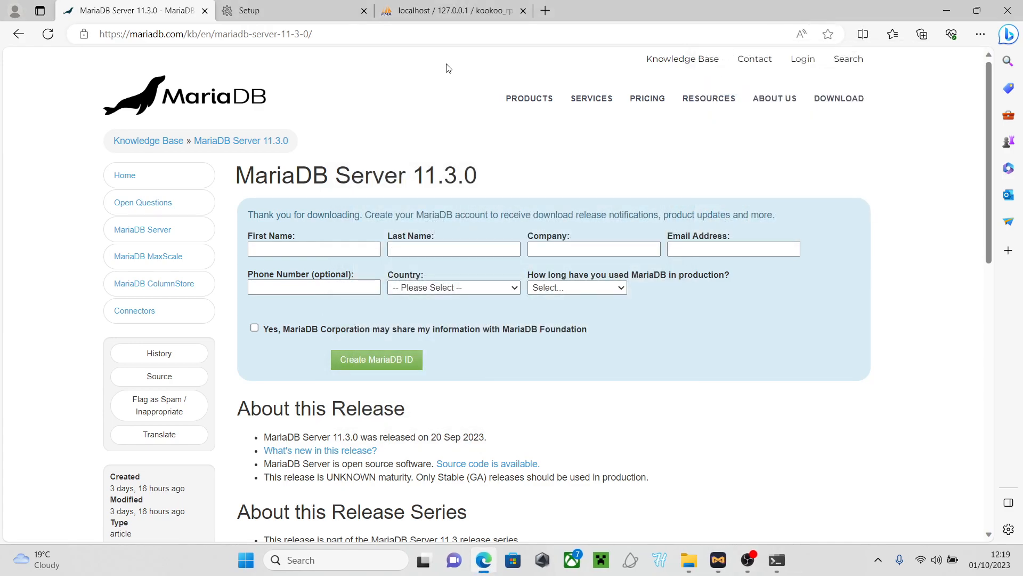
left_click(205, 12)
left_click(324, 210)
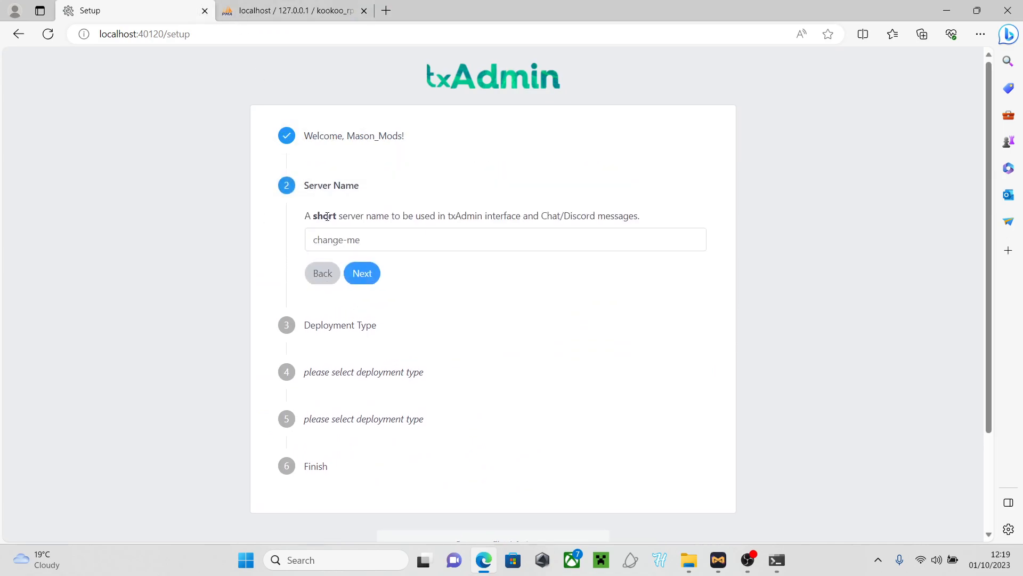
key("ctrl+a")
key("BackSpace")
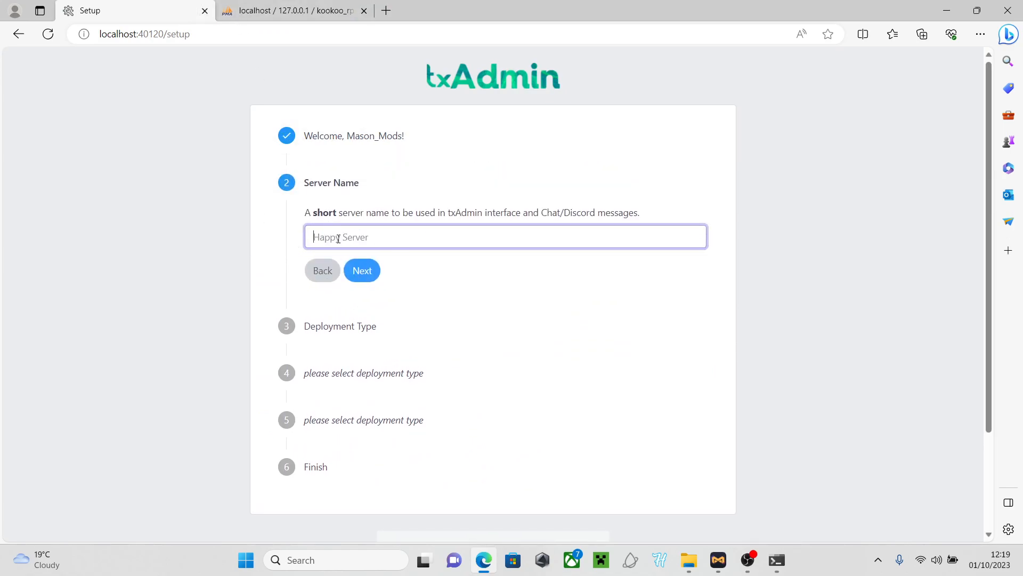
type("koo")
key("BackSpace")
key("BackSpace")
key("BackSpace")
type("KooKoo RP")
left_click(350, 277)
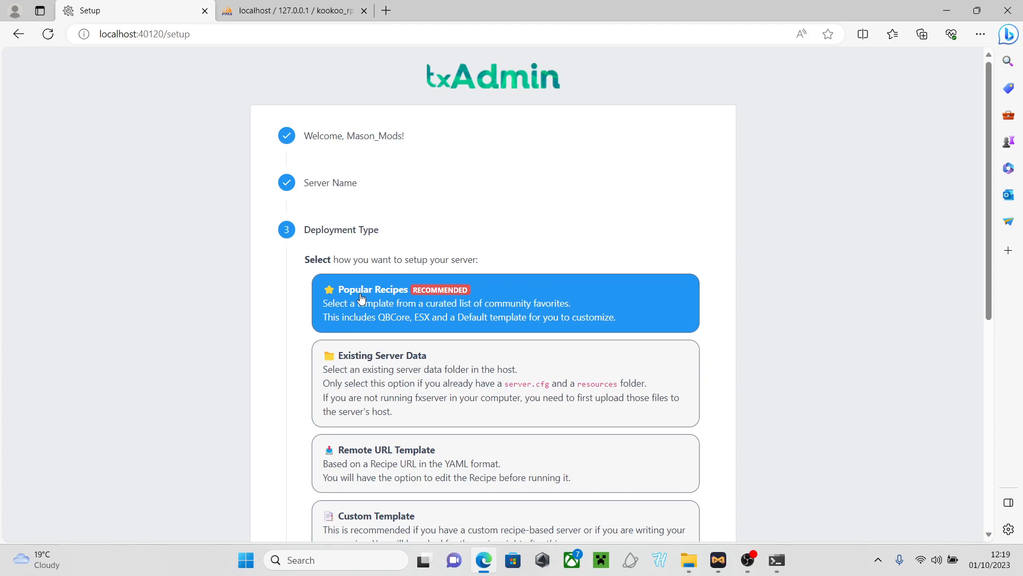
Deploy from the QBCore Framework recipe and trim the deployment path to kookoo rp
left_click(389, 299)
left_click(377, 455)
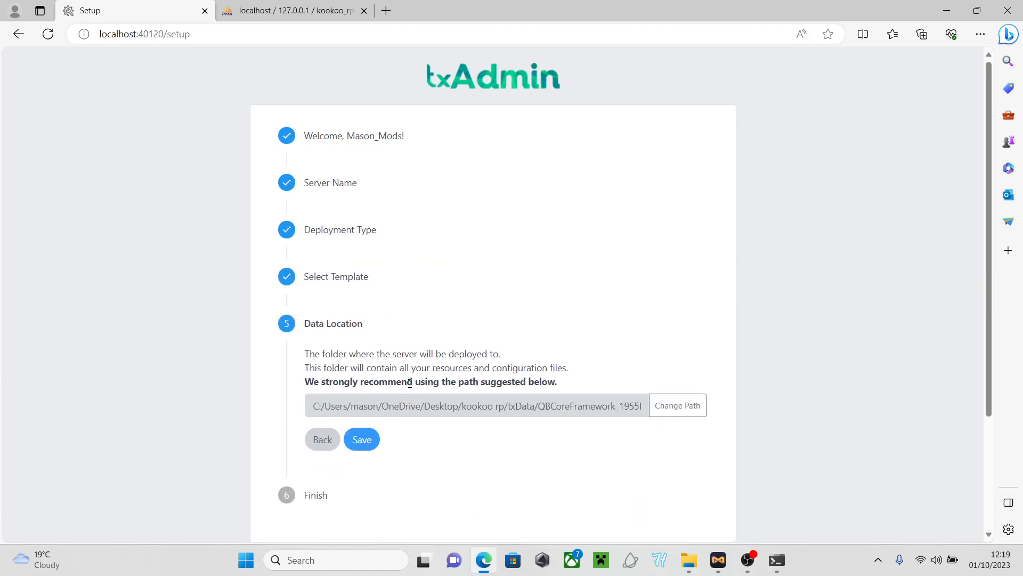
left_click(677, 401)
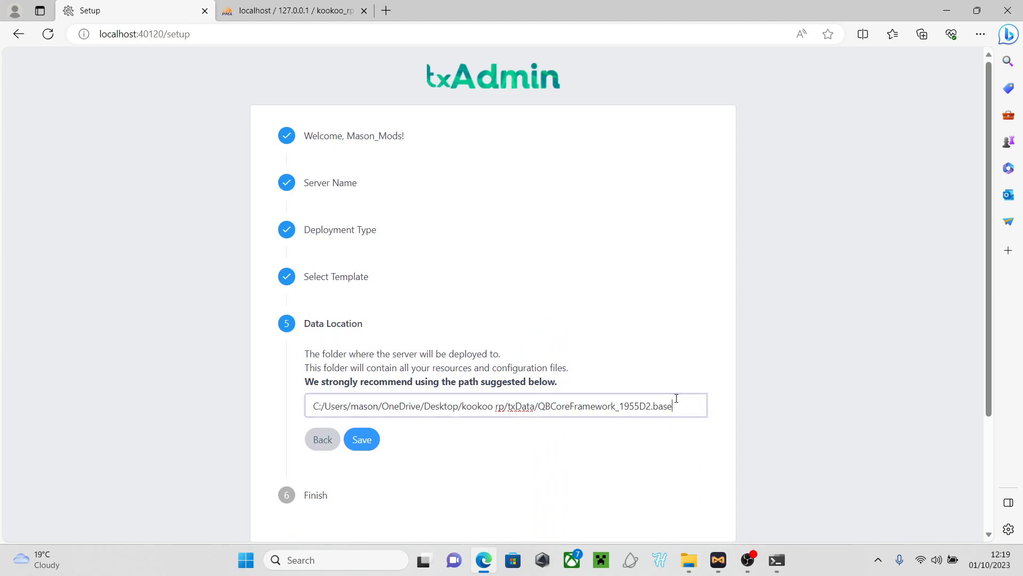
key("BackSpace")
key("BackSpace")
key("BackSpace")
key("BackSpace")
key("BackSpace")
key("BackSpace")
key("BackSpace")
key("BackSpace")
key("BackSpace")
key("BackSpace")
key("BackSpace")
key("BackSpace")
key("BackSpace")
key("BackSpace")
key("BackSpace")
key("BackSpace")
key("BackSpace")
key("BackSpace")
key("BackSpace")
key("BackSpace")
key("BackSpace")
key("BackSpace")
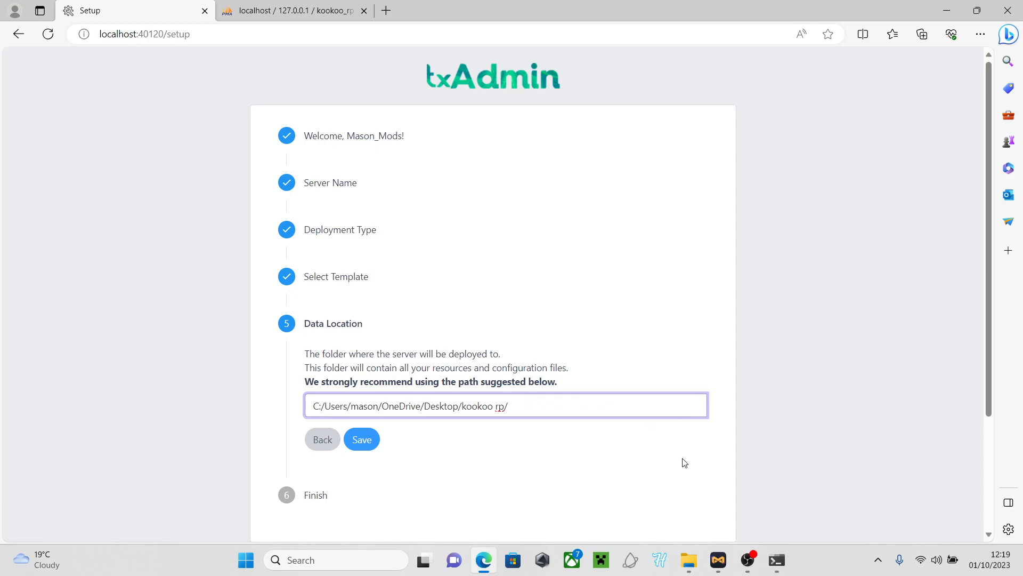
Copy the server-data folder name from kookoo rp in File Explorer, then close Explorer
left_click(688, 559)
left_click(360, 216)
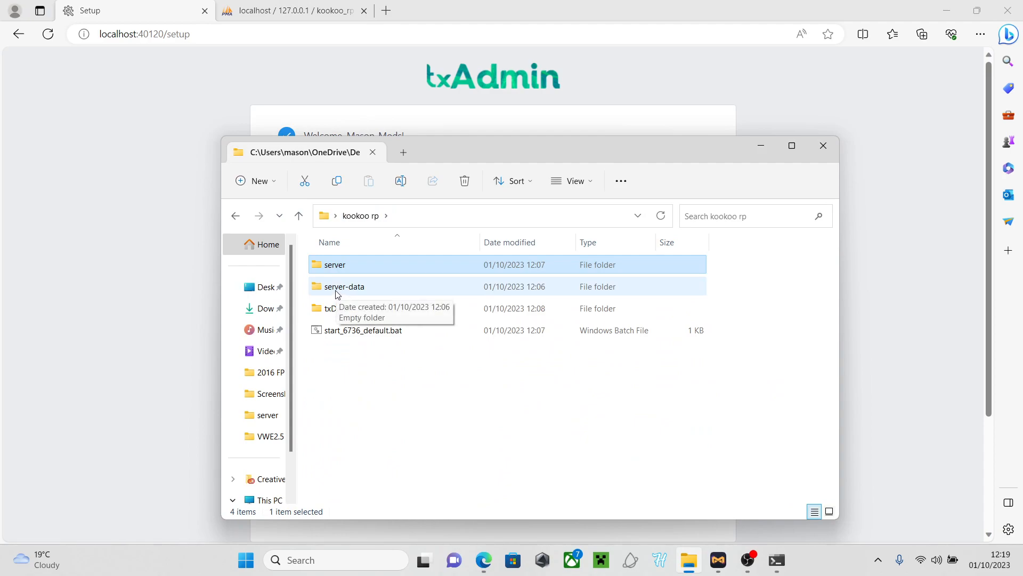
left_click(338, 293)
left_click(405, 188)
key("ctrl+c")
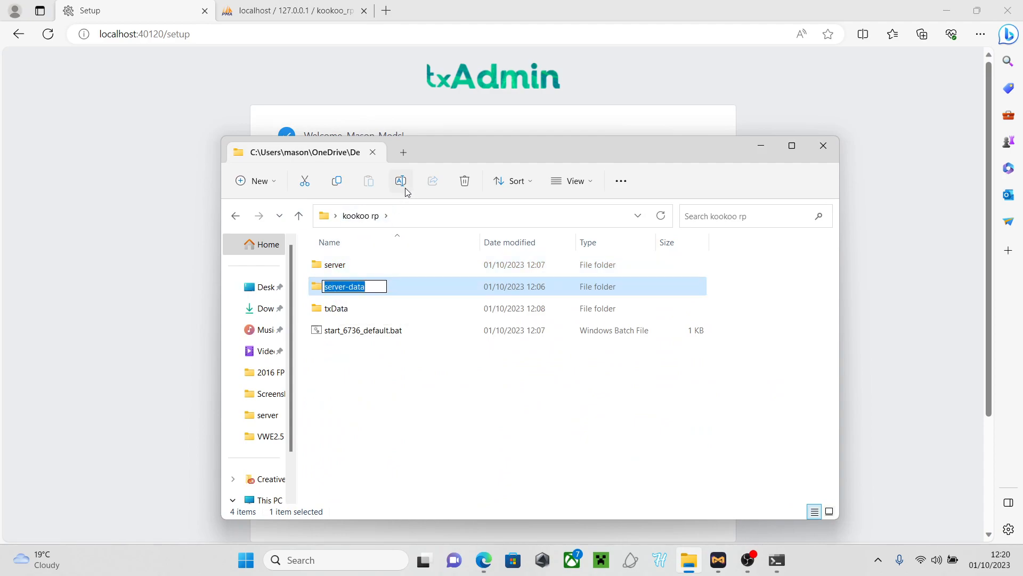
key("Return")
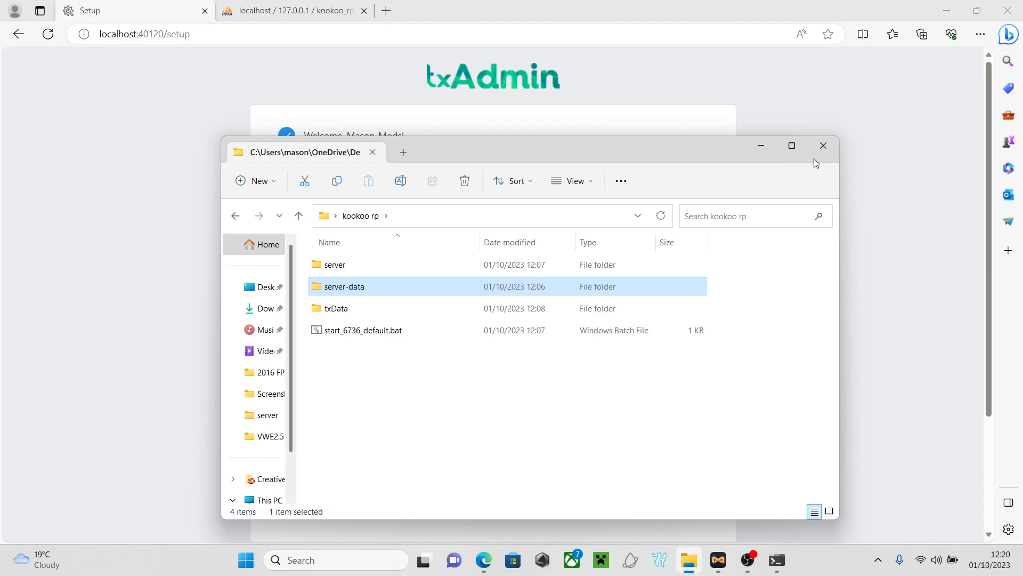
left_click(823, 145)
Append server-data to txAdmin's data location path and save it
left_click(534, 404)
key("ctrl+v")
left_click(372, 448)
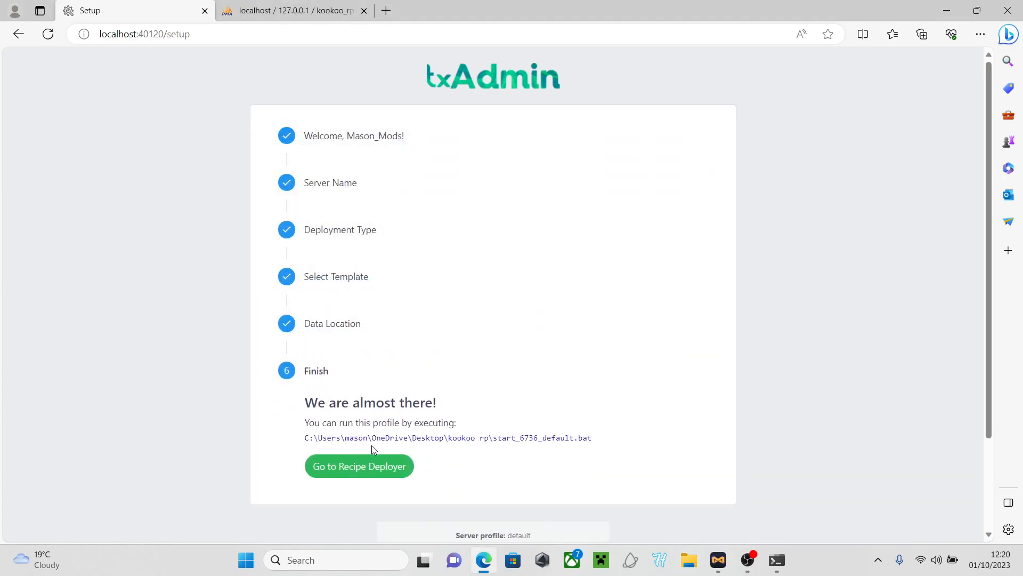
Accept the QBCore recipe review in the Recipe Deployer and open Keymaster for a license key
left_click(371, 466)
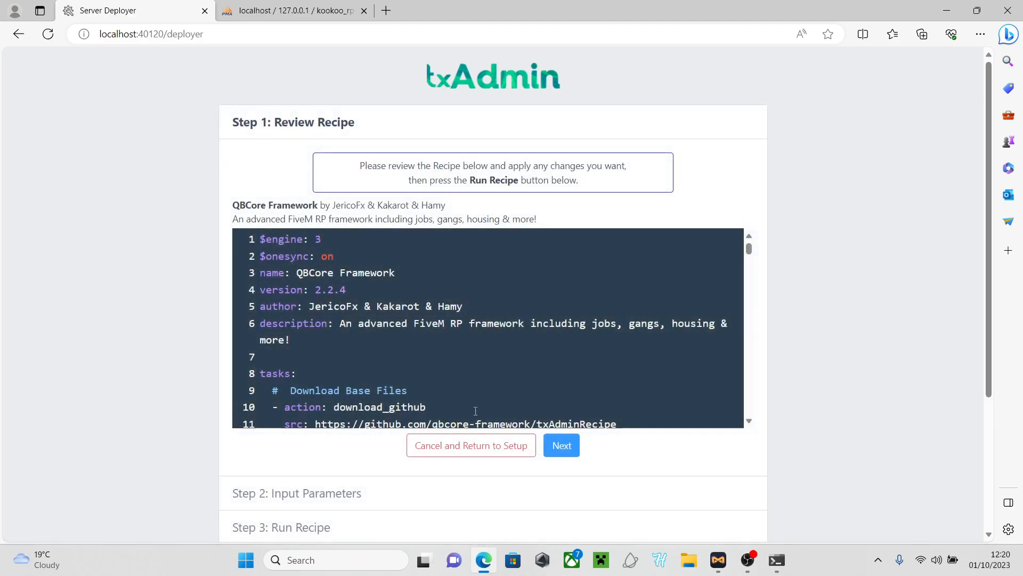
left_click(562, 445)
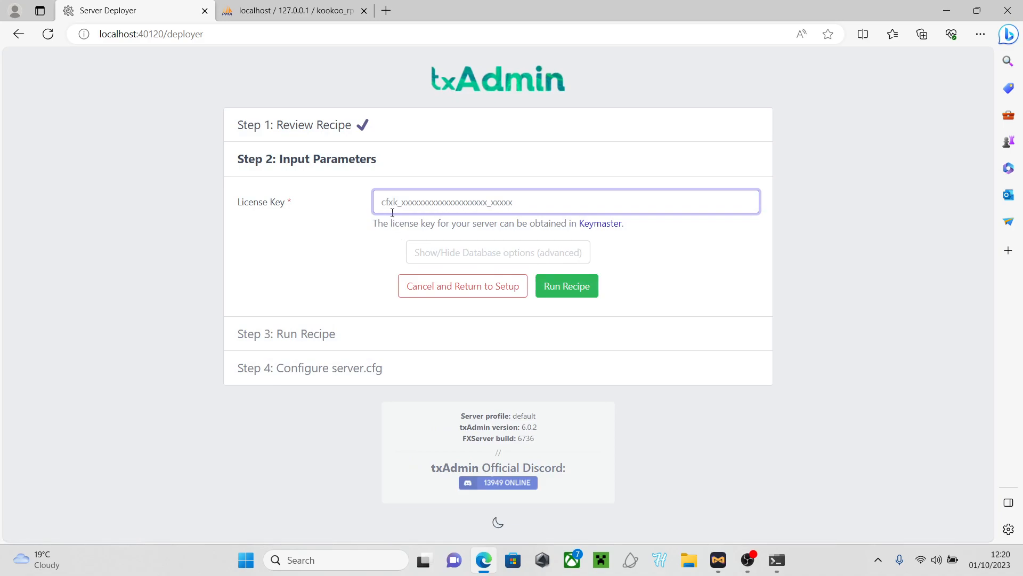
left_click(593, 226)
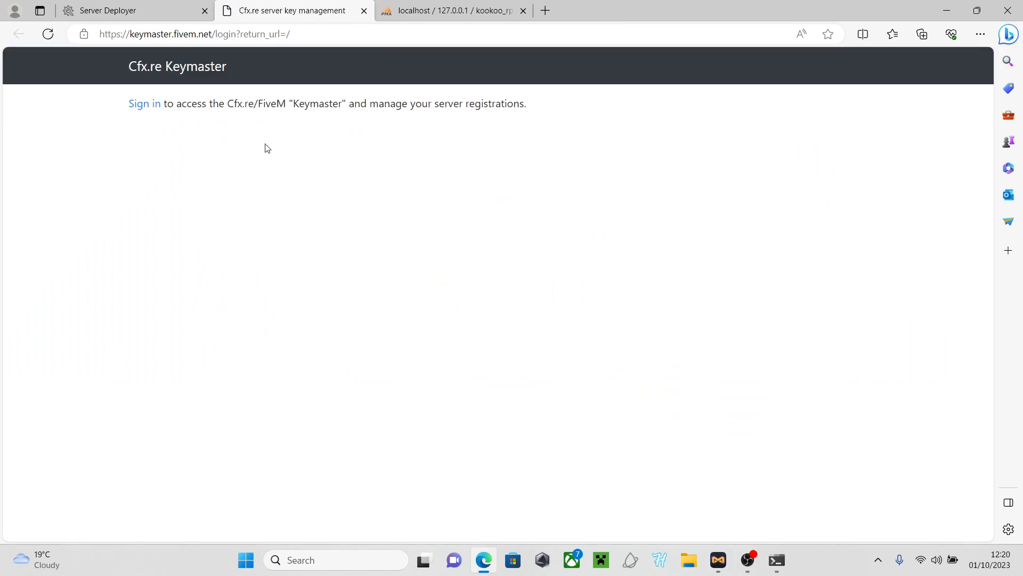
Sign in to Keymaster, look over the New server form unsaved, return to Servers, and close the tab
left_click(157, 106)
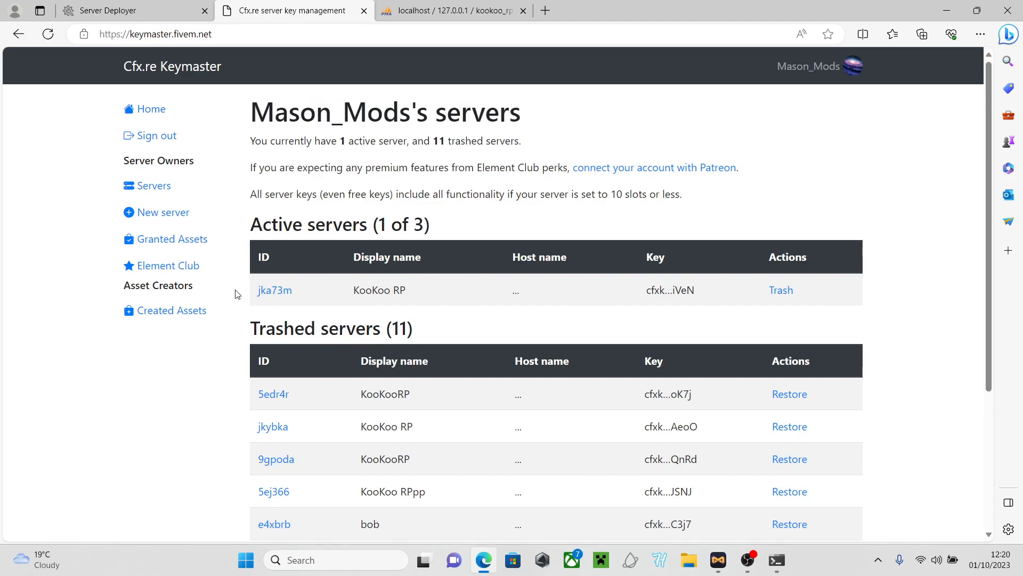
left_click(181, 214)
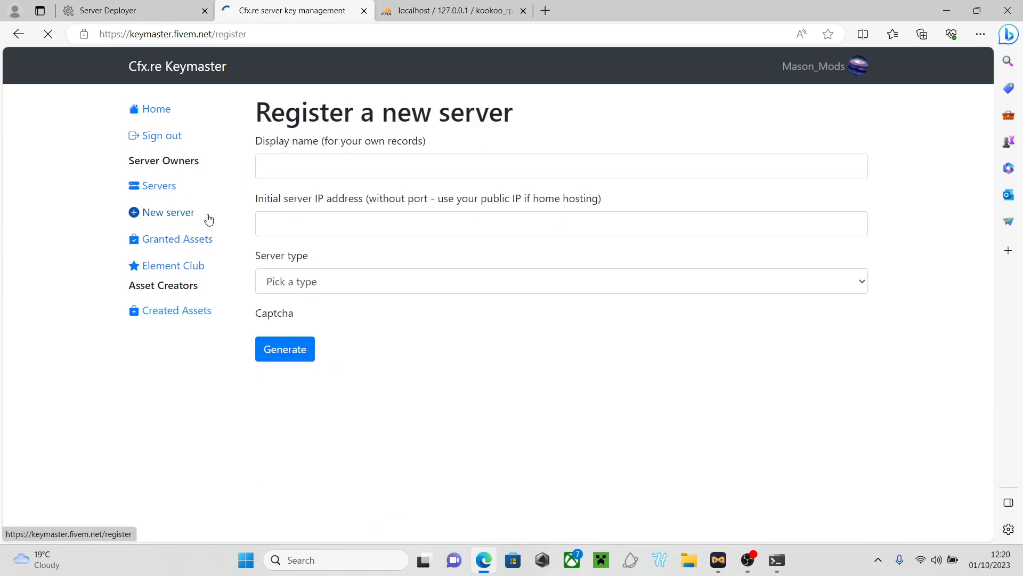
left_click(310, 174)
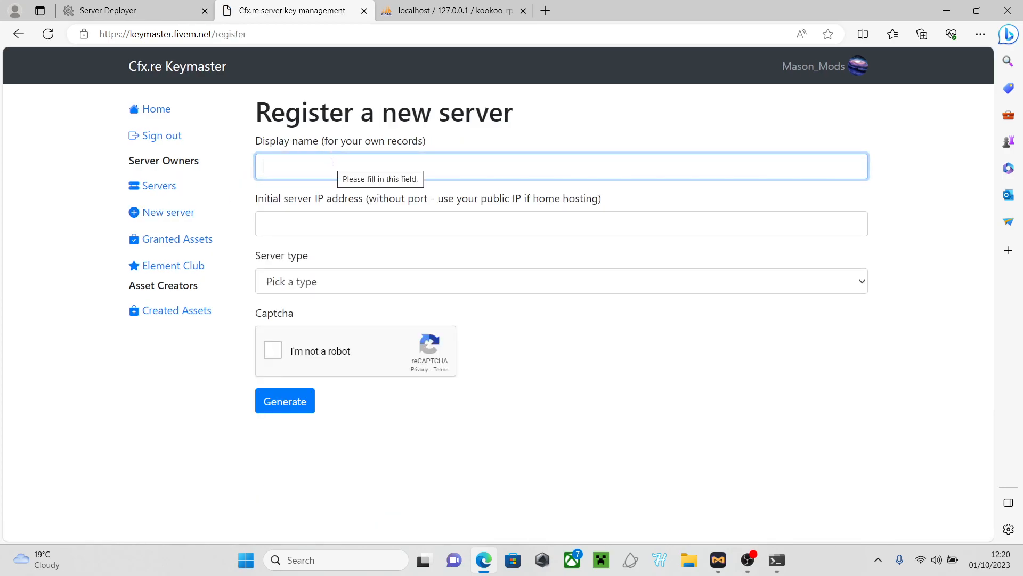
left_click(336, 211)
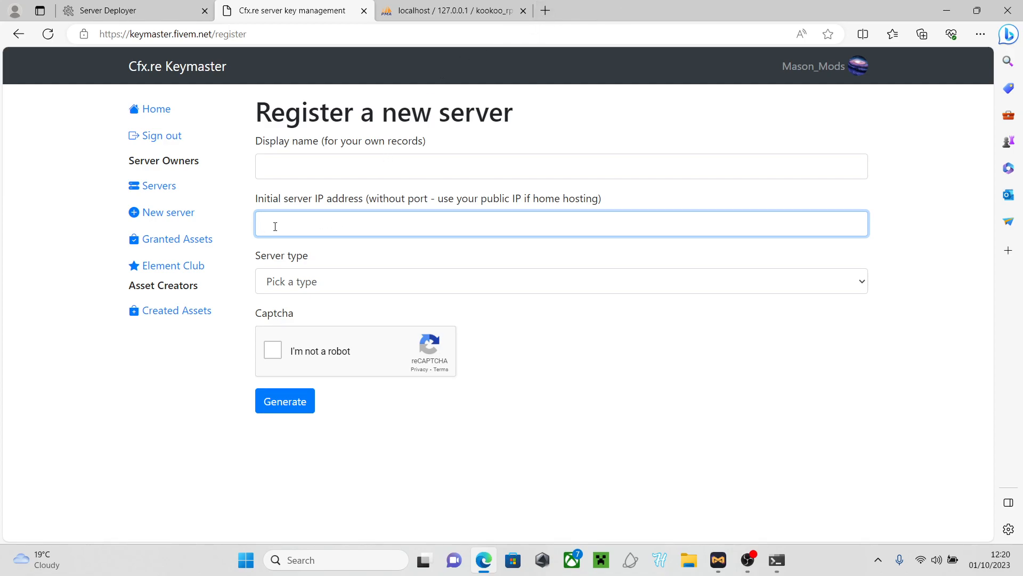
left_click(302, 288)
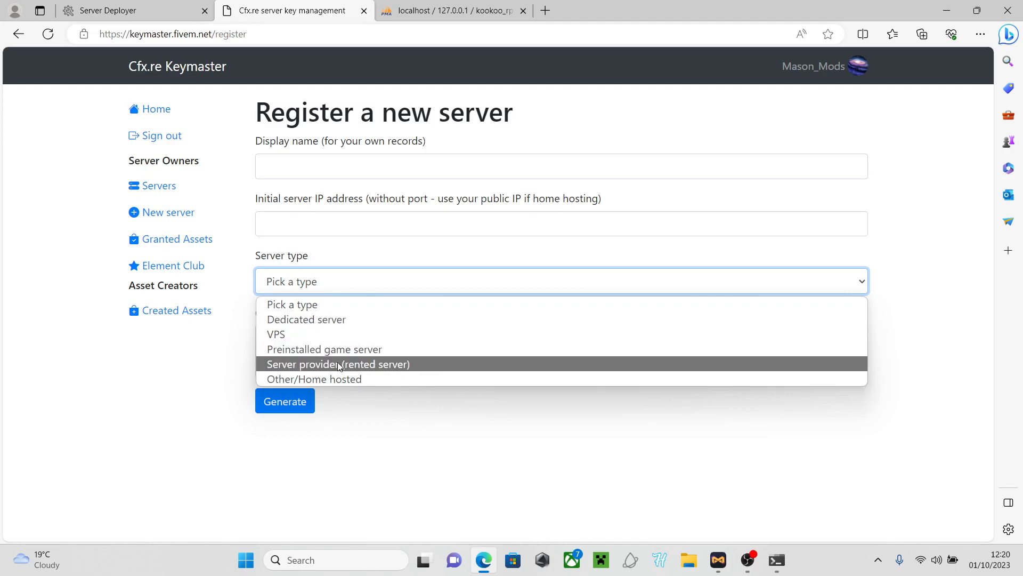
left_click(481, 476)
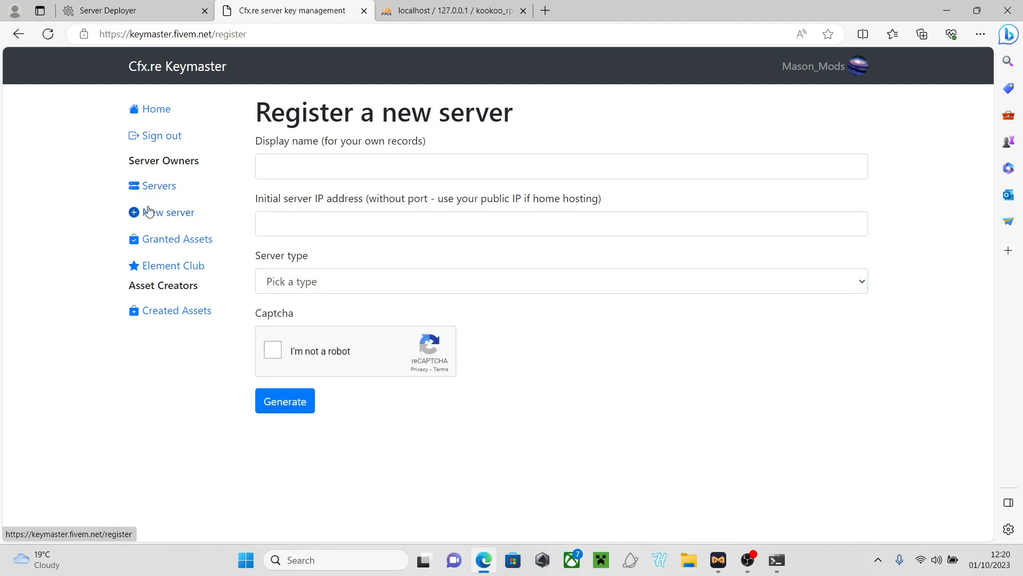
left_click(152, 186)
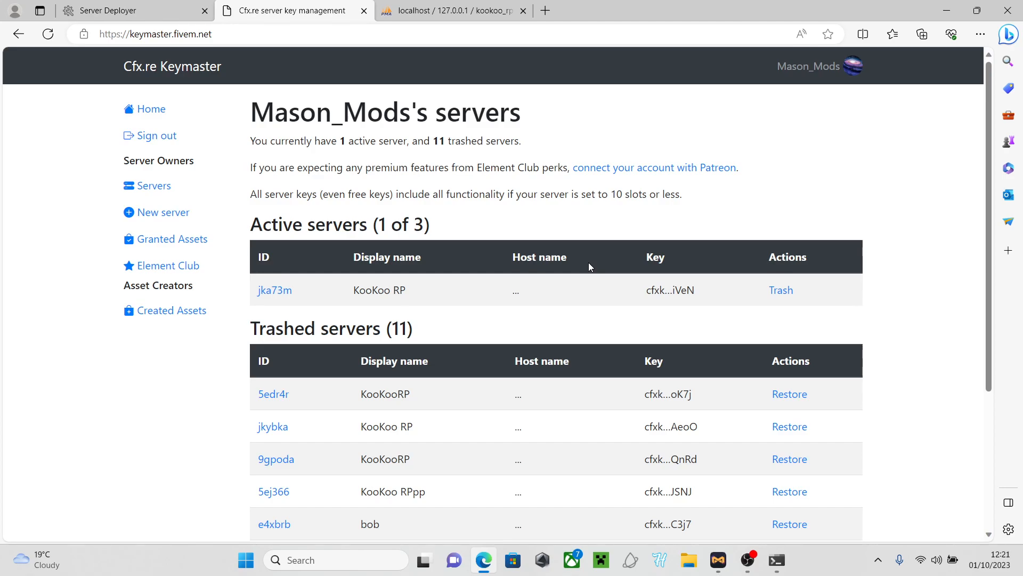
key("ctrl+w")
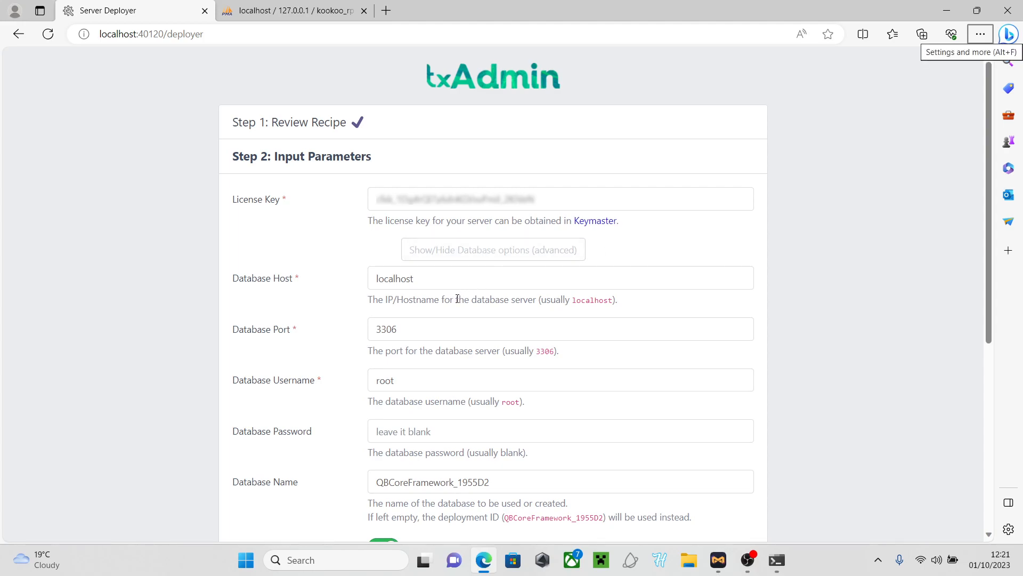
Replace the default Database Name with kookoo_rp after checking the name in phpMyAdmin
scroll(457, 298, "down", 1)
left_click_drag(512, 408, 367, 411)
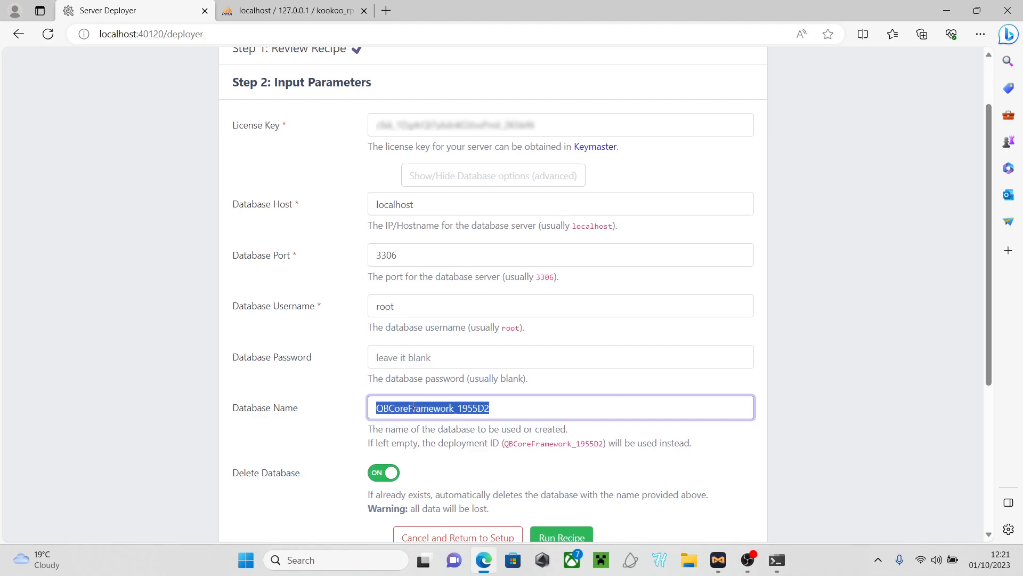
key("BackSpace")
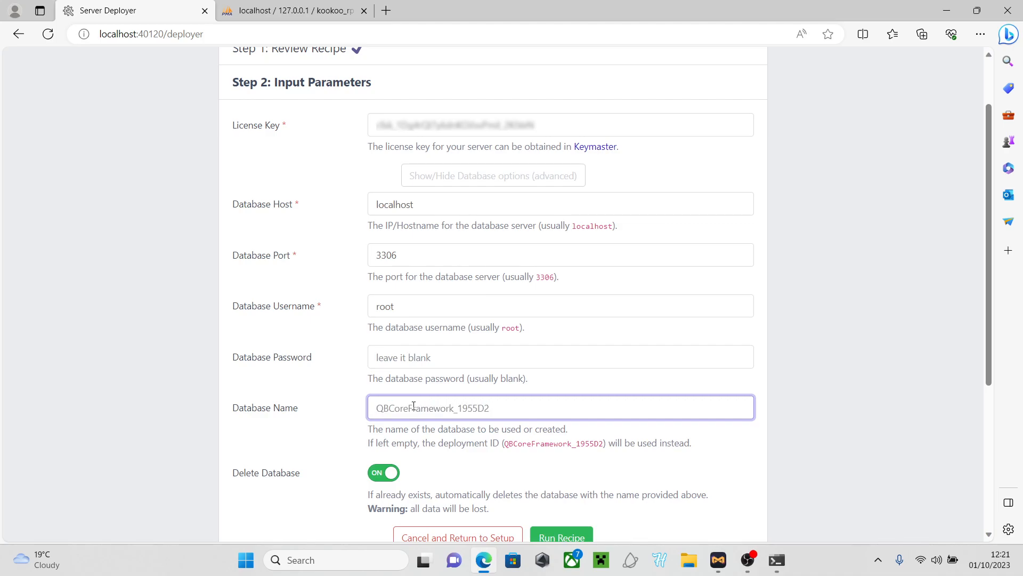
left_click(252, 16)
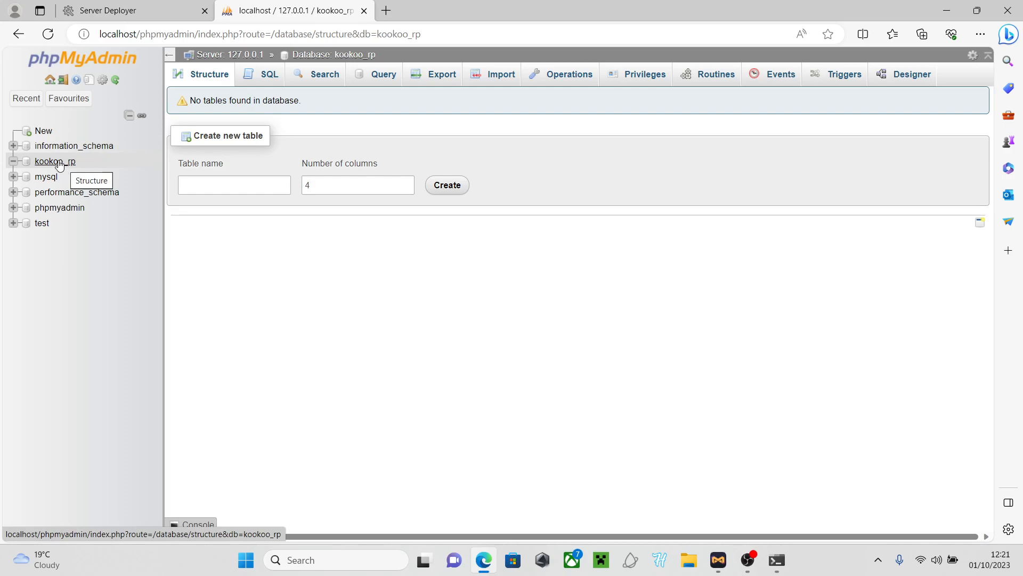
left_click(134, 11)
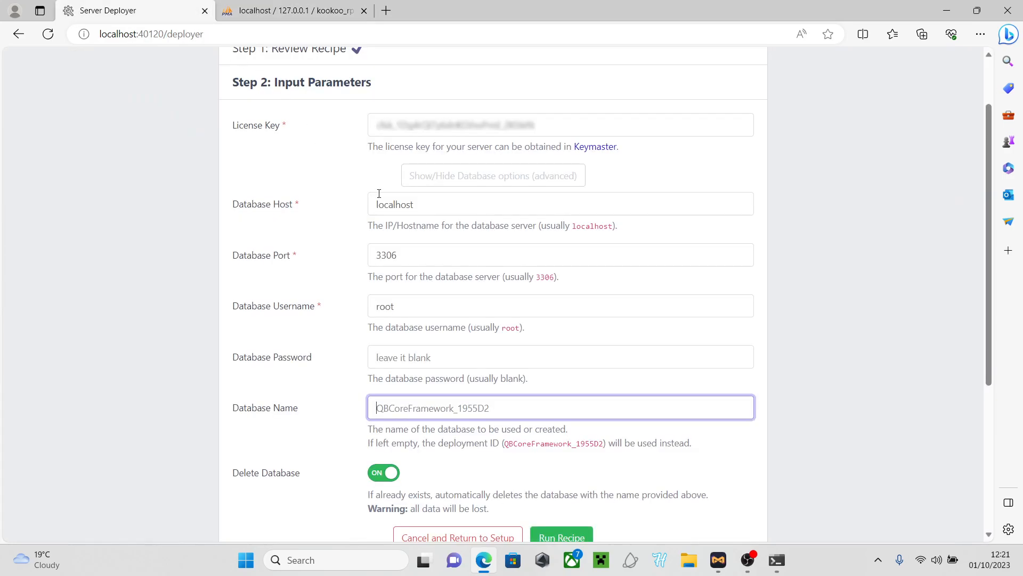
type("kookoo")
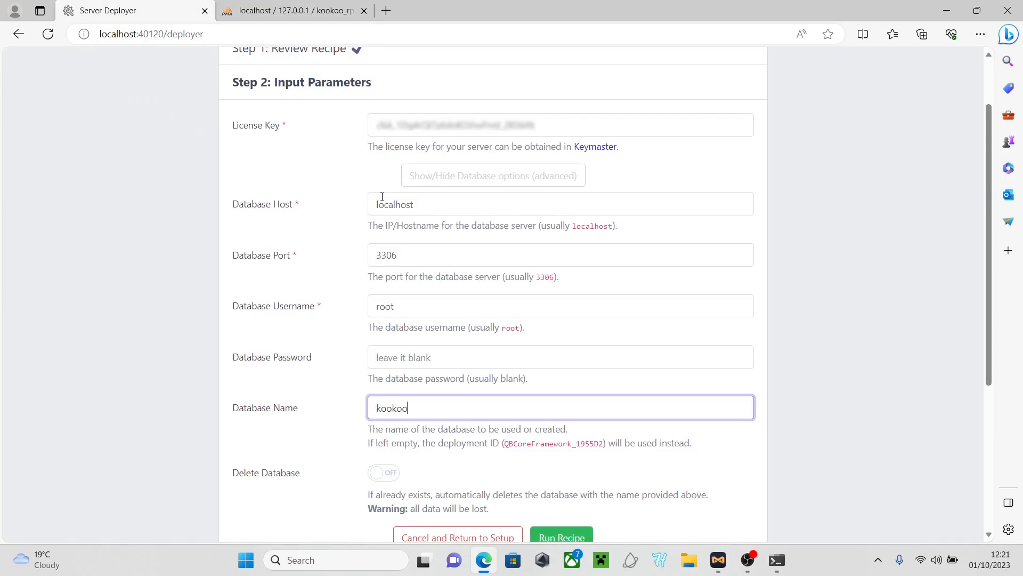
type("_rp")
scroll(467, 194, "down", 3)
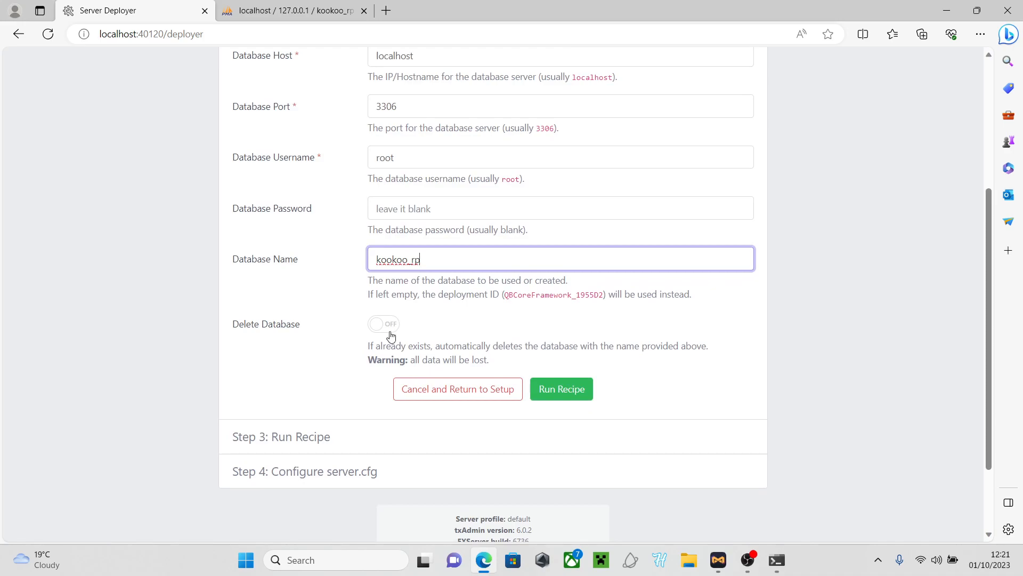
scroll(464, 283, "up", 3)
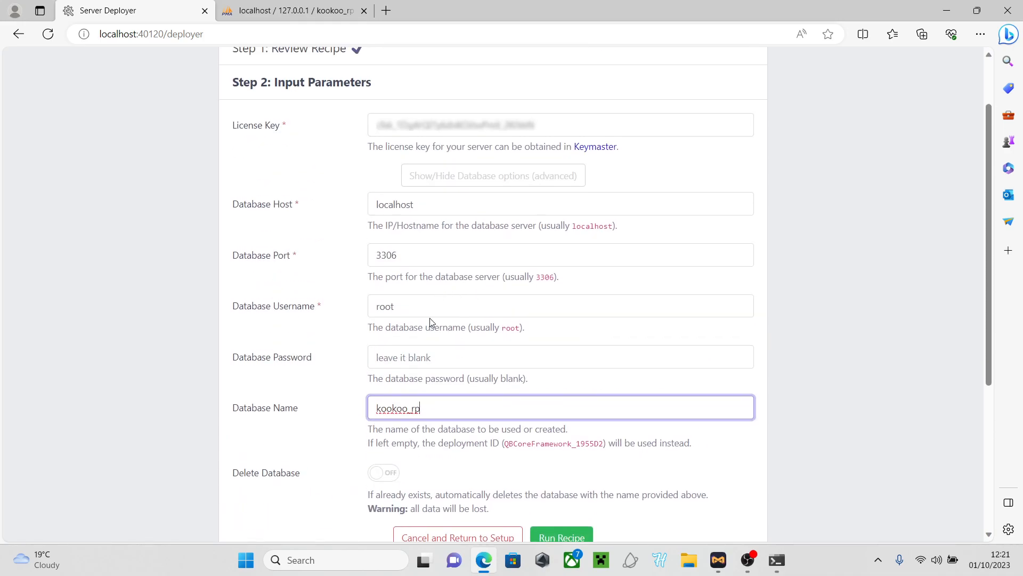
scroll(464, 258, "up", 1)
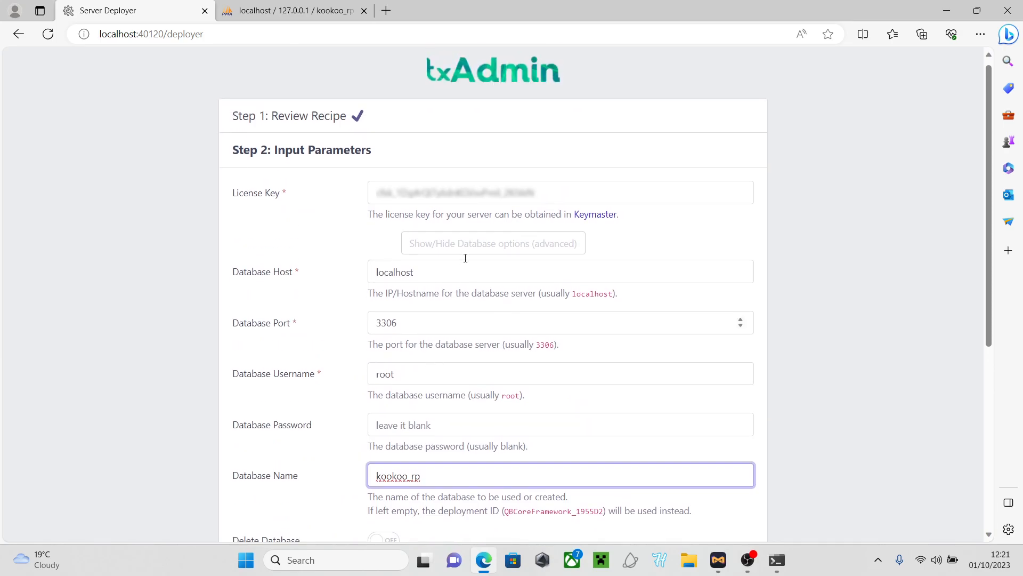
scroll(464, 264, "down", 4)
scroll(463, 267, "down", 1)
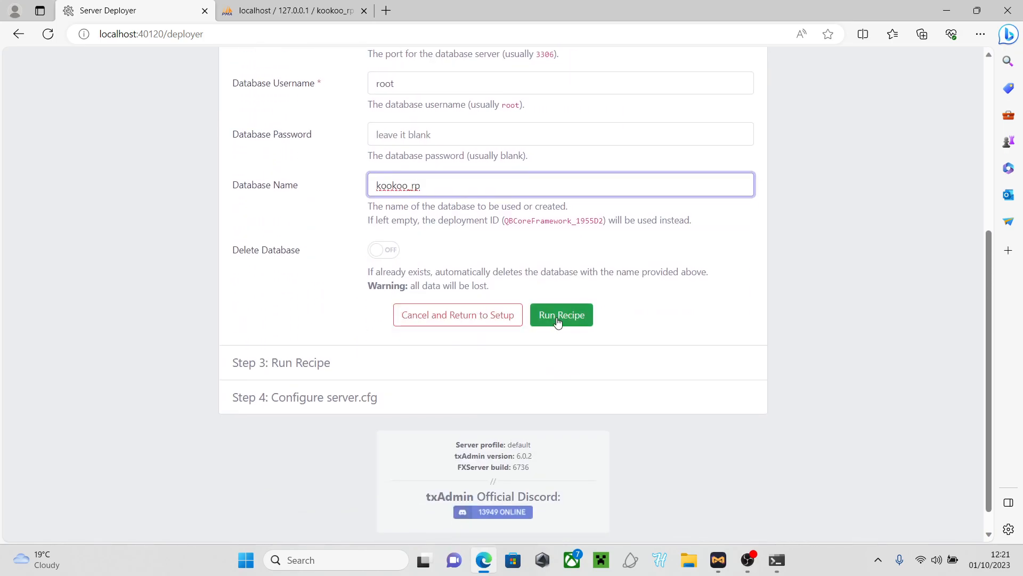
Run the recipe deployment and inspect the kookoo rp and tmp folders in File Explorer
left_click(557, 321)
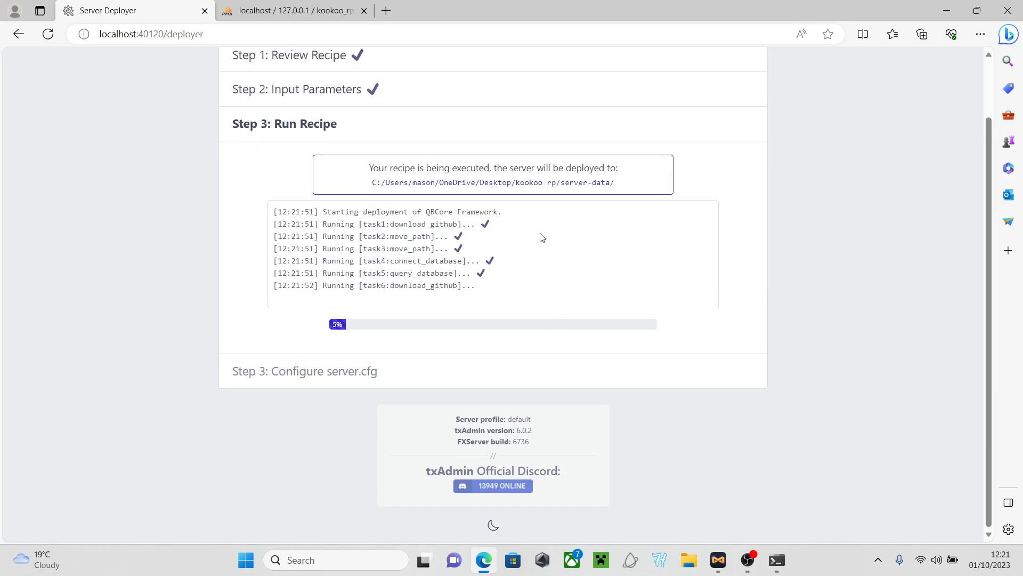
left_click(947, 8)
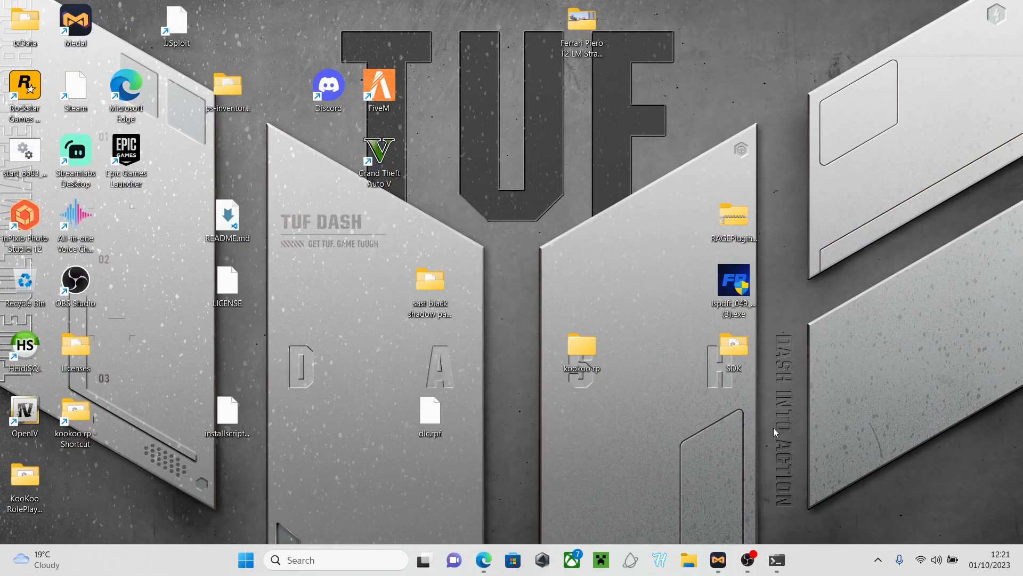
double_click(579, 349)
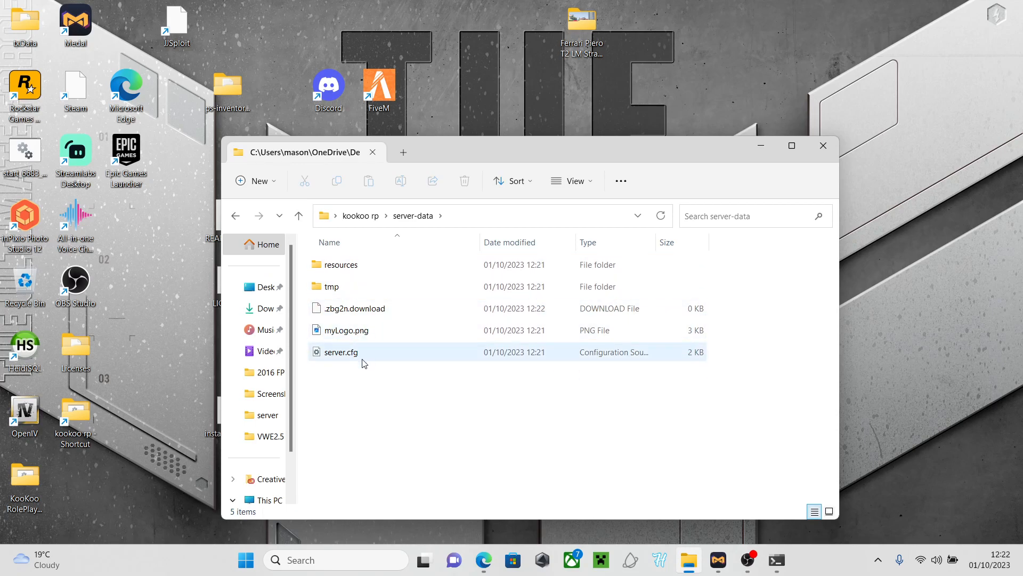
double_click(358, 290)
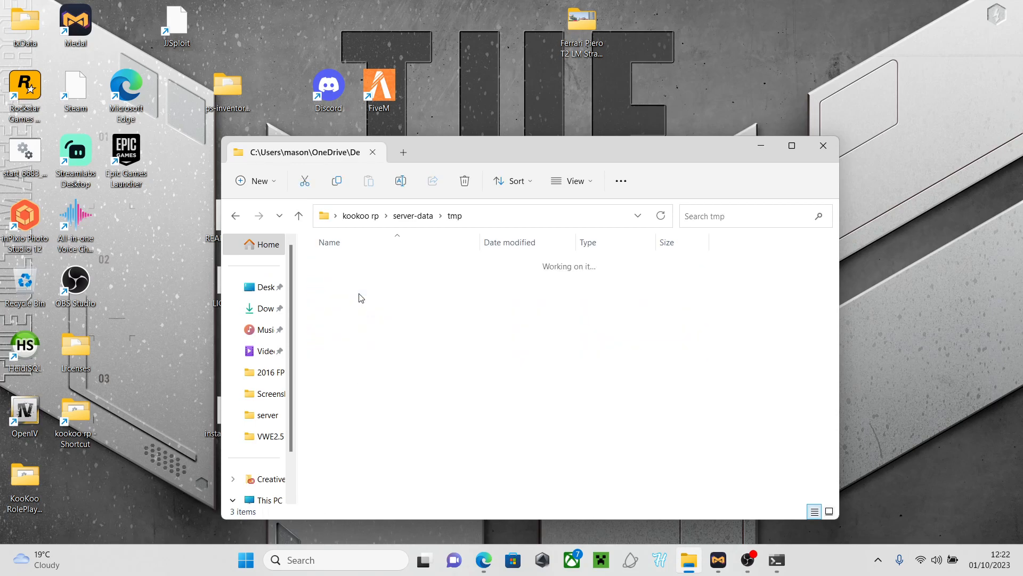
left_click(235, 216)
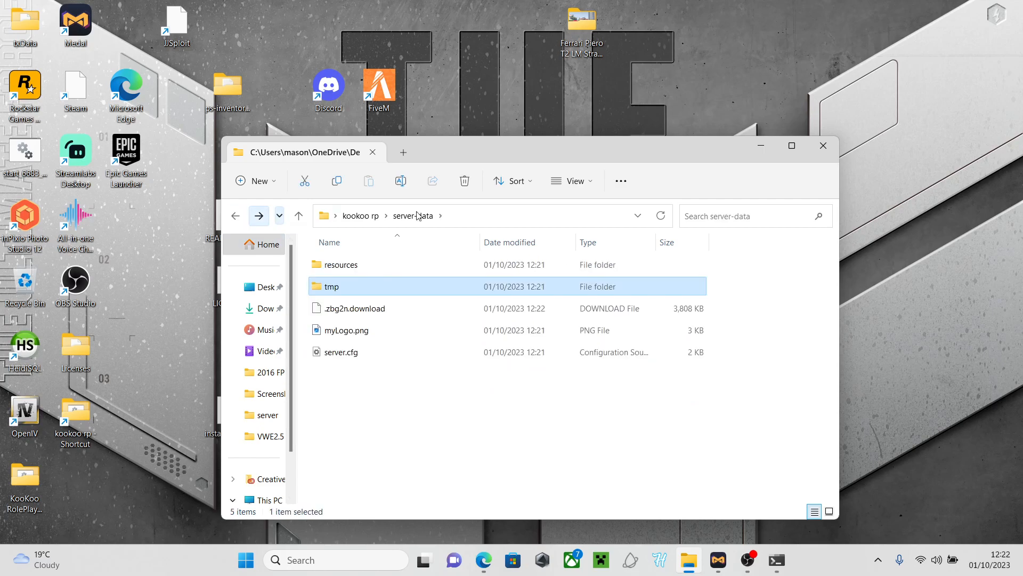
Close the server-data window, check deployment progress, and minimize the browser
left_click(819, 152)
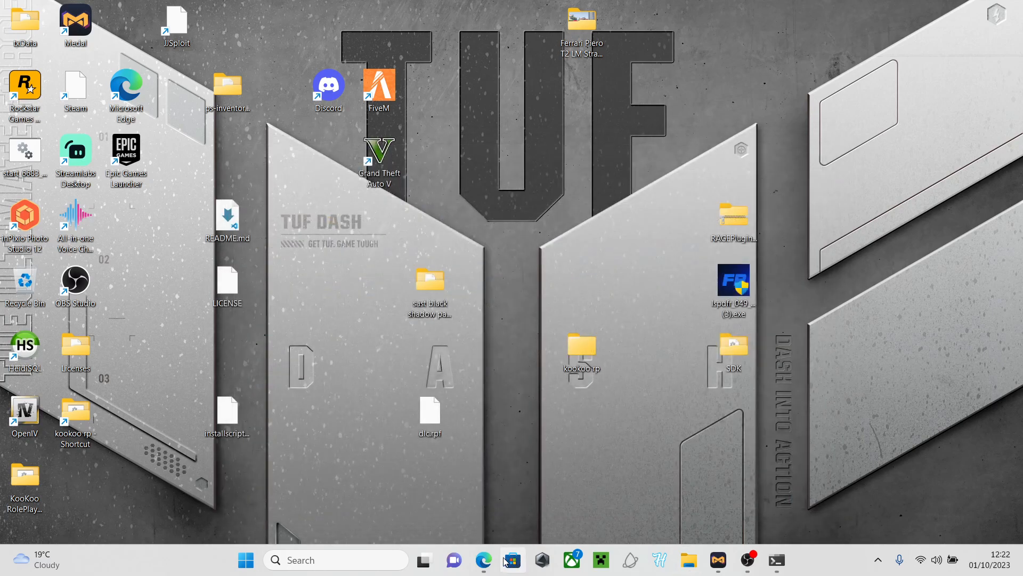
left_click(483, 559)
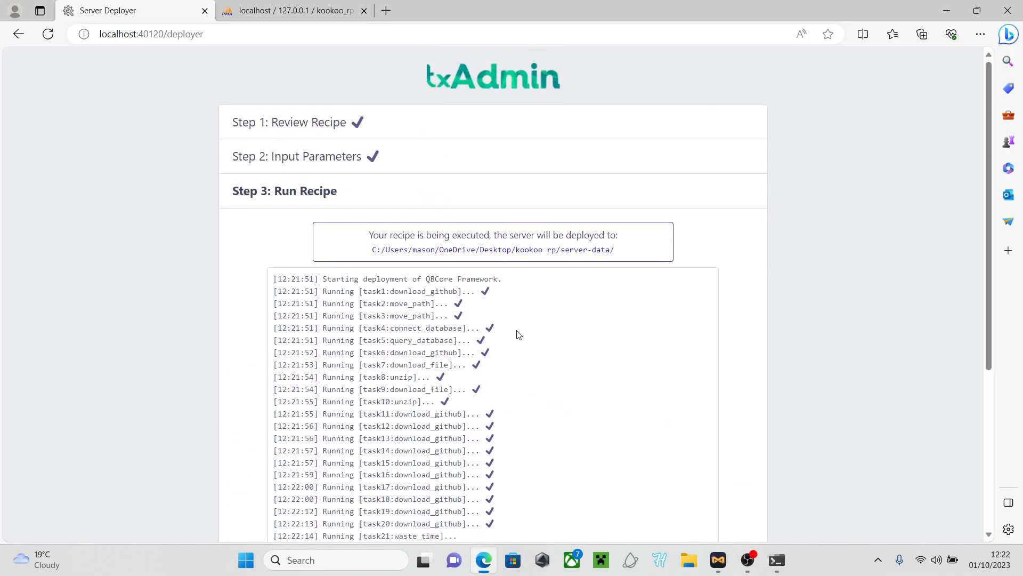
left_click(947, 10)
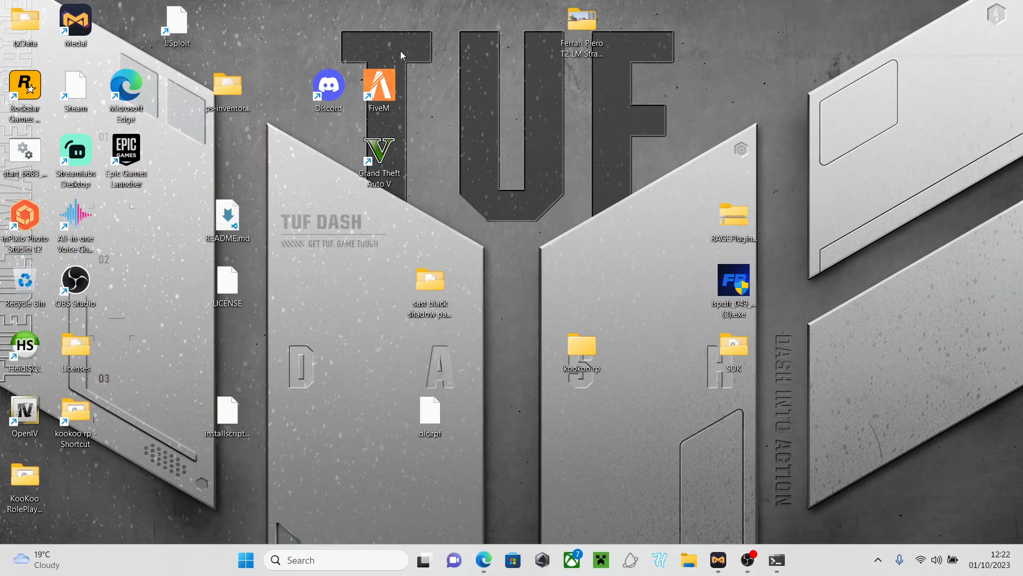
Launch Discord, decline the audio device switch, and browse the suggestions and general channels
double_click(320, 89)
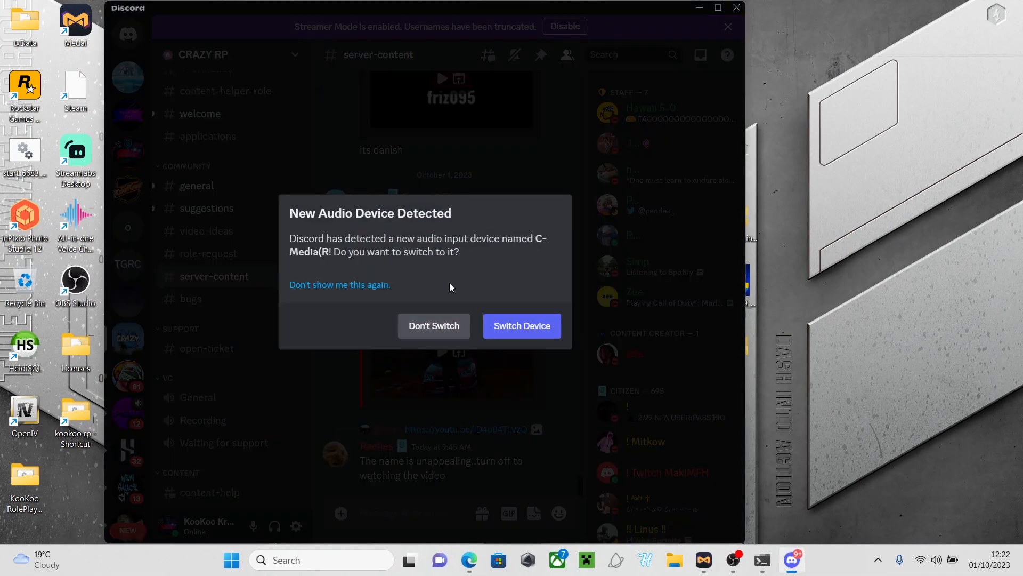
left_click(427, 327)
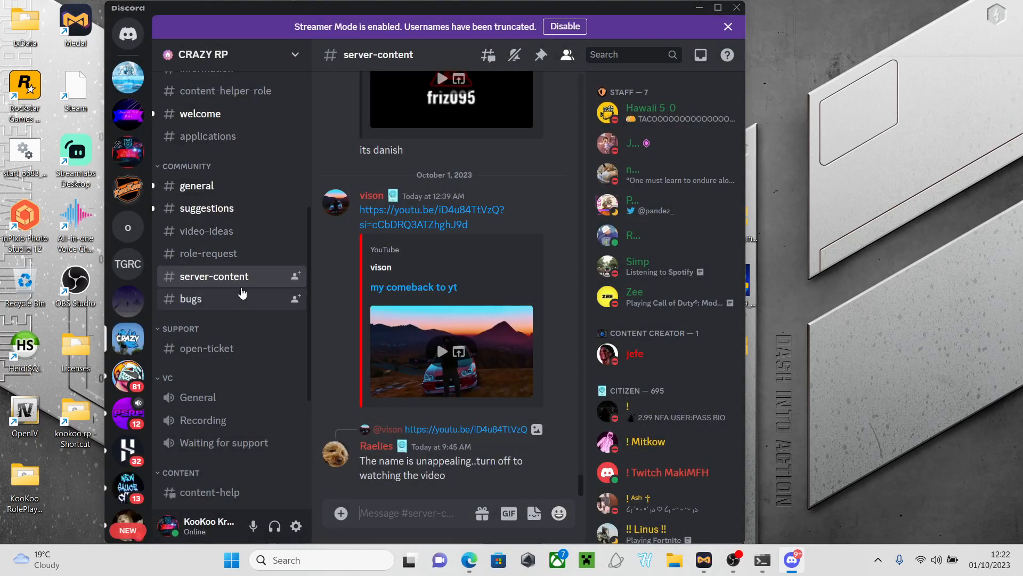
scroll(241, 291, "down", 5)
scroll(242, 291, "up", 5)
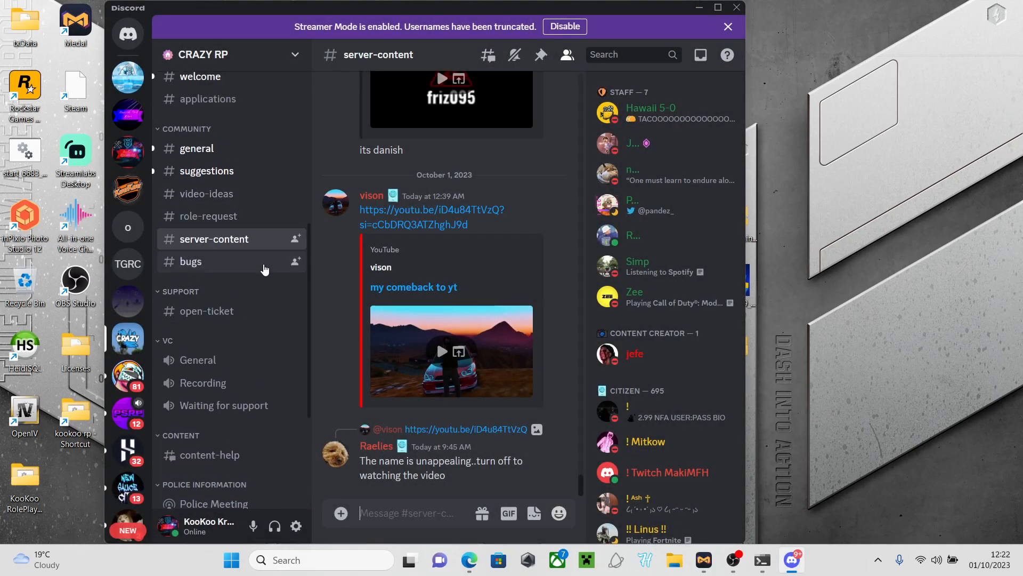
left_click(212, 171)
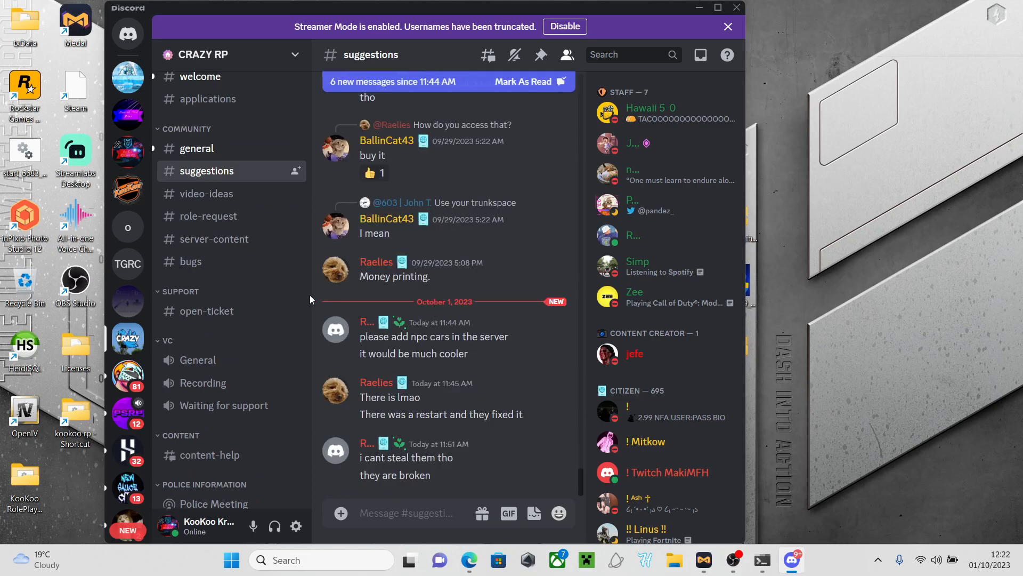
left_click(223, 152)
scroll(456, 421, "down", 15)
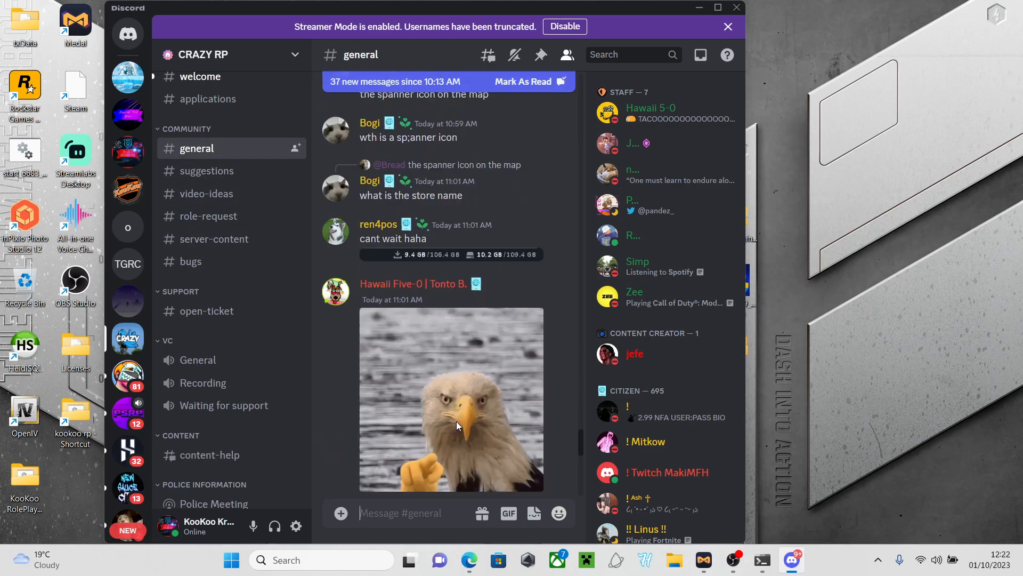
Switch to the KooKoo RolePlay server, scroll its channel list, and open mechanic-application
left_click(131, 154)
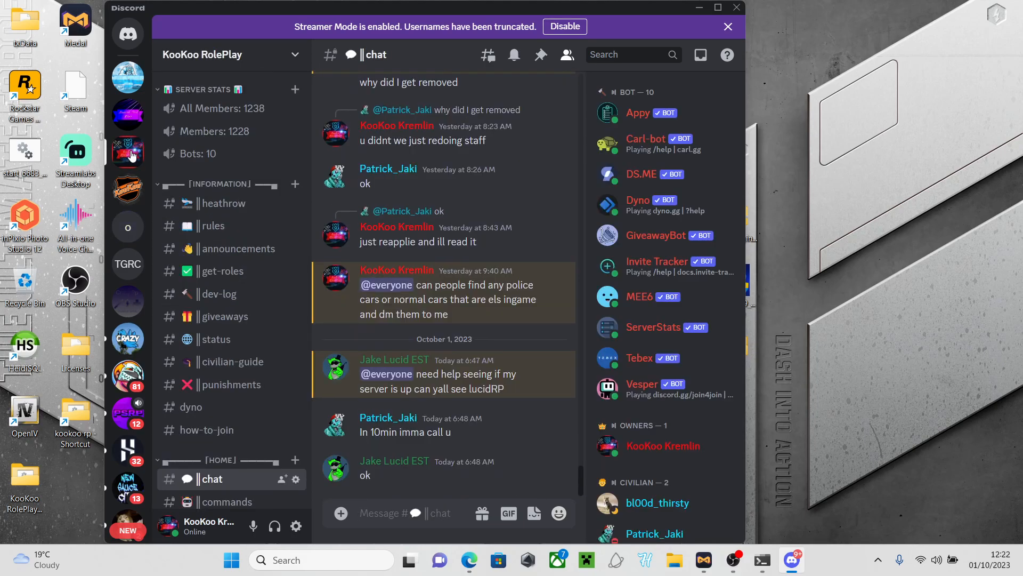
scroll(608, 340, "down", 8)
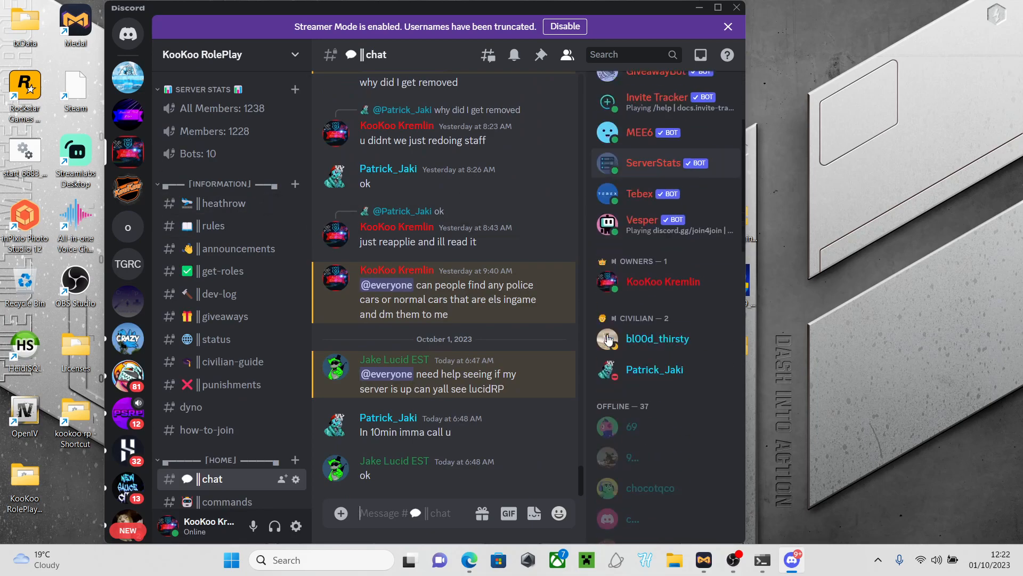
scroll(608, 340, "down", 2)
scroll(608, 339, "up", 5)
scroll(608, 340, "up", 3)
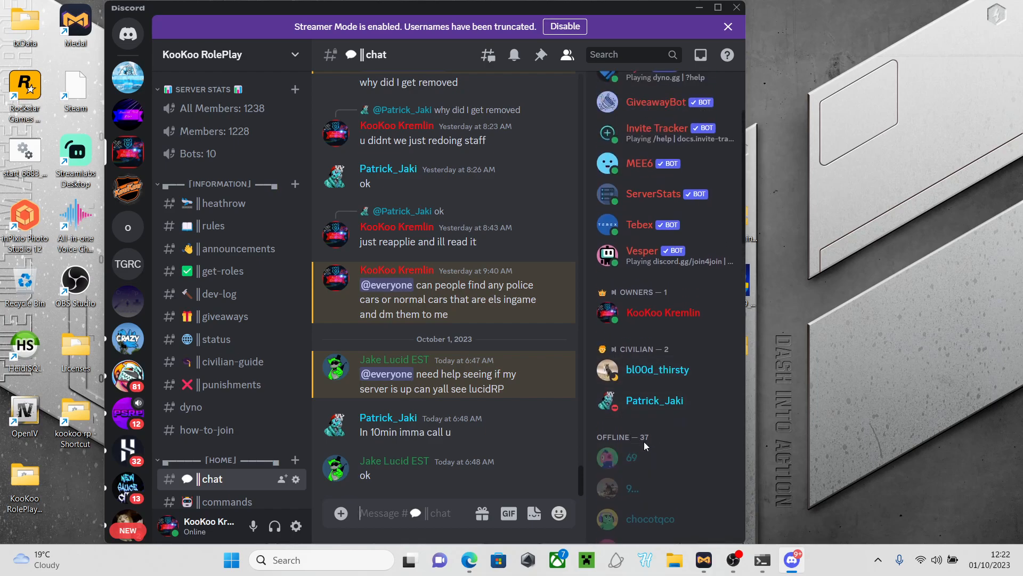
scroll(631, 367, "up", 3)
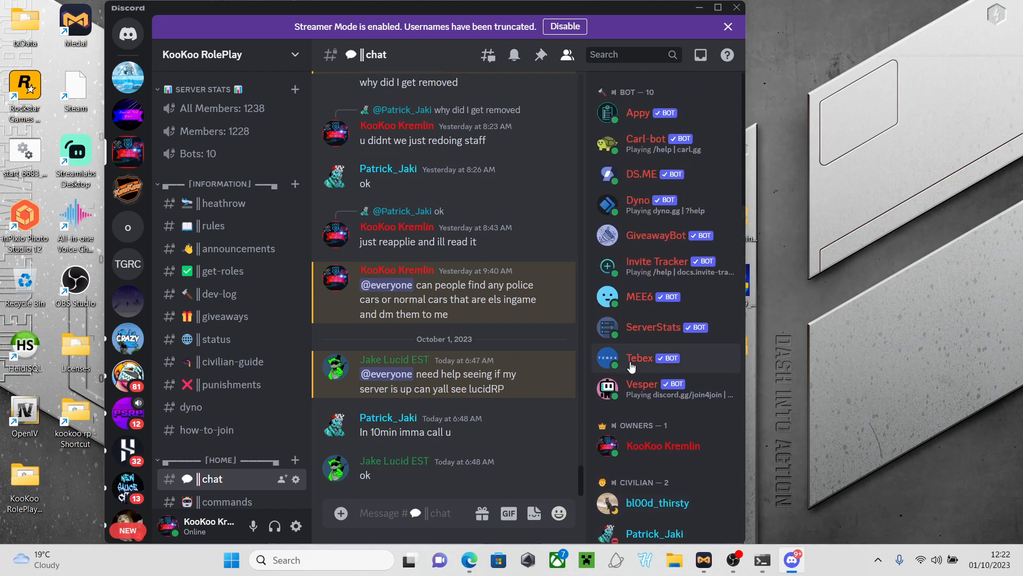
scroll(215, 317, "down", 3)
scroll(215, 318, "down", 15)
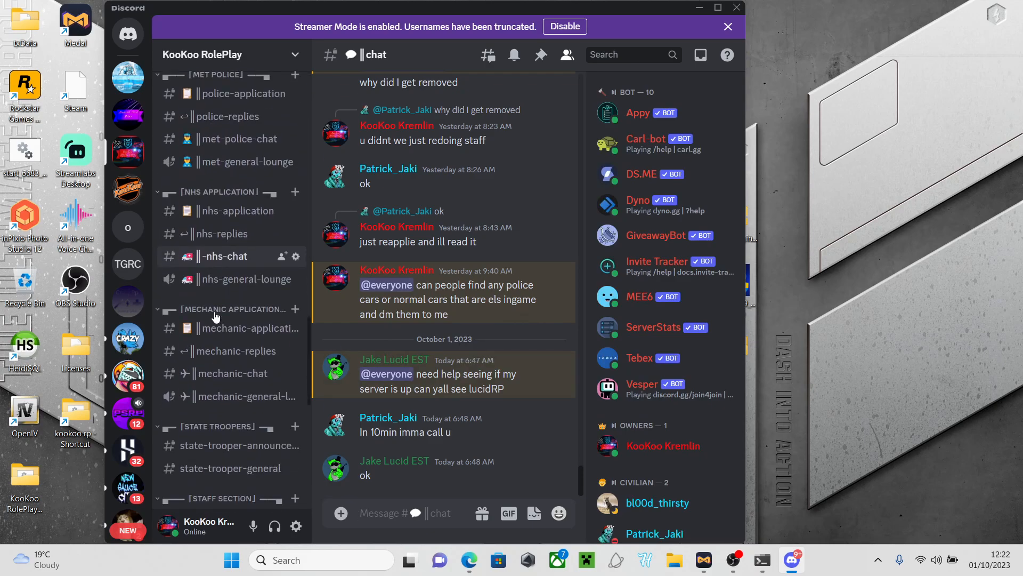
scroll(215, 317, "up", 8)
scroll(224, 346, "down", 9)
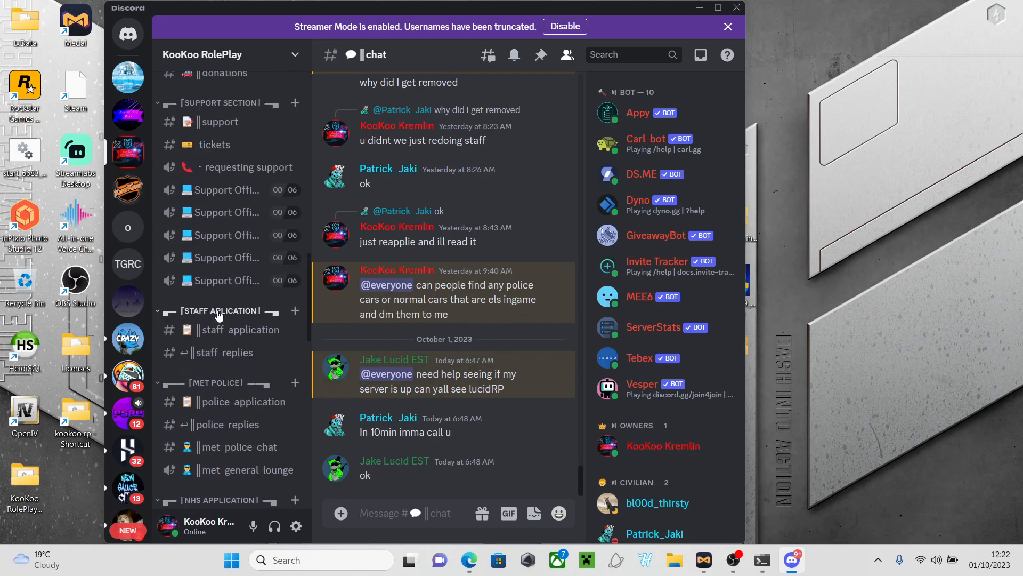
left_click(237, 372)
scroll(234, 376, "down", 5)
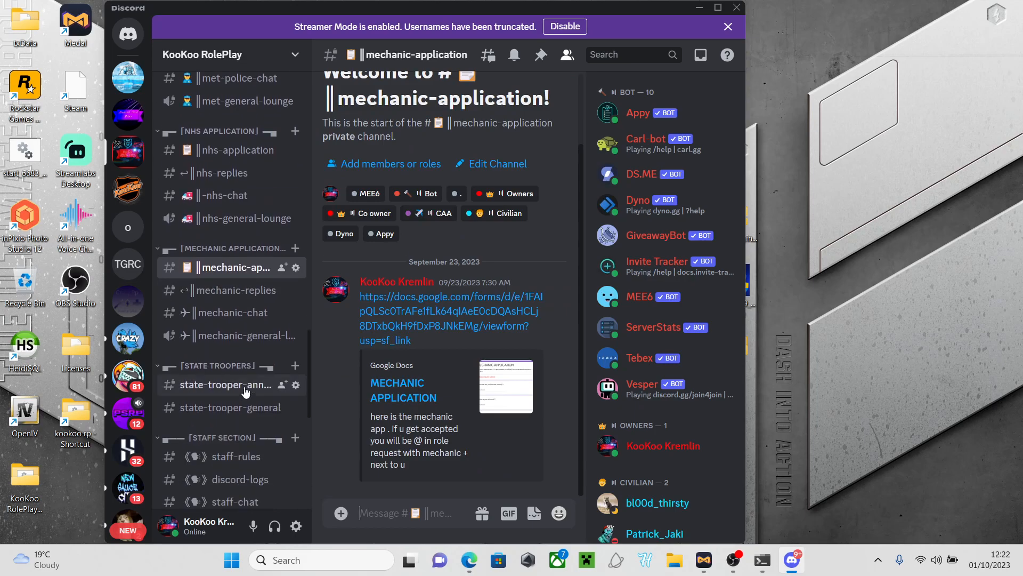
Browse staff-rules, state-trooper, nhs-application and met-police-chat channels, then return to the deployment page
left_click(237, 359)
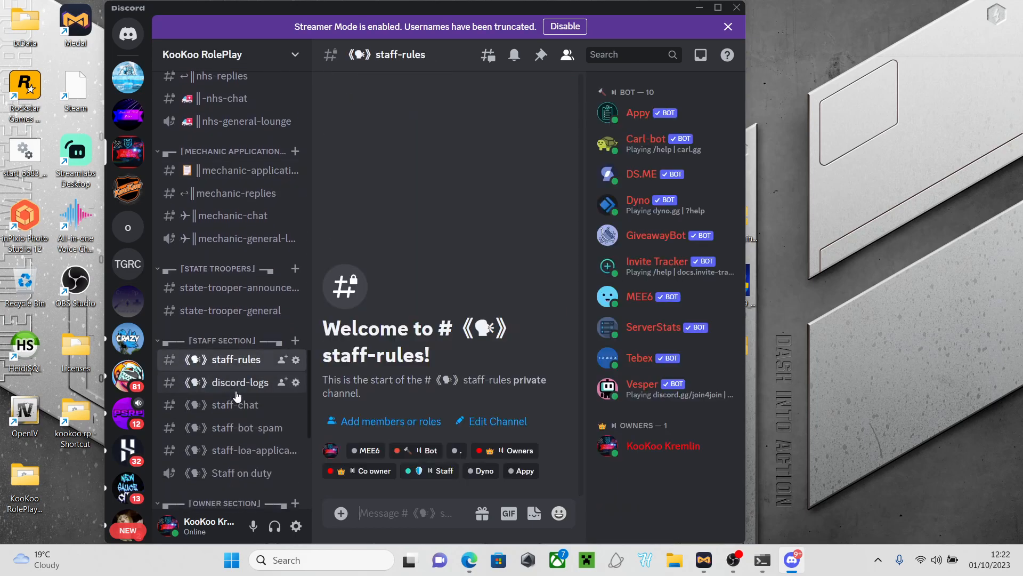
left_click(229, 288)
left_click(230, 314)
left_click(229, 287)
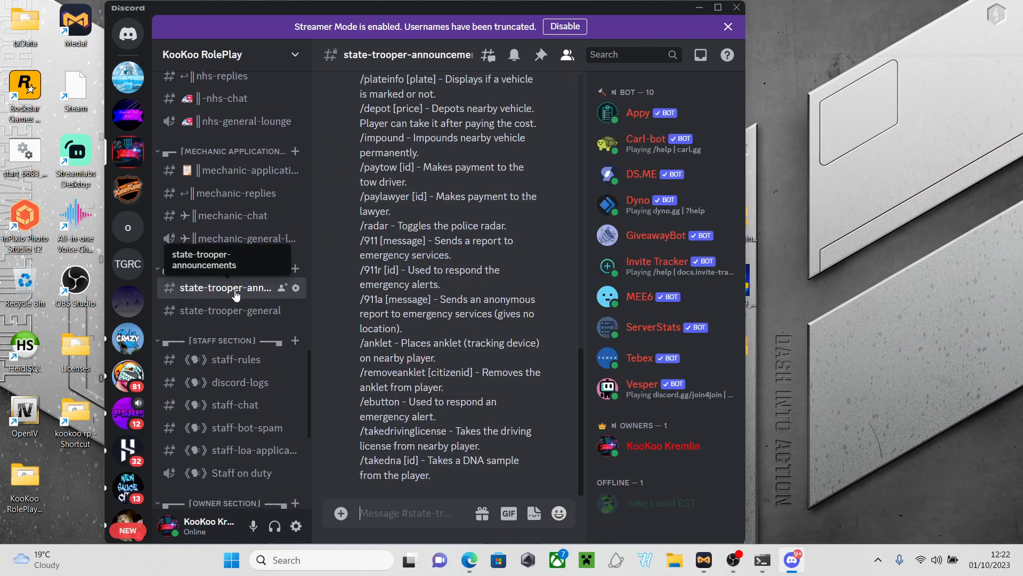
scroll(230, 288, "up", 4)
left_click(234, 253)
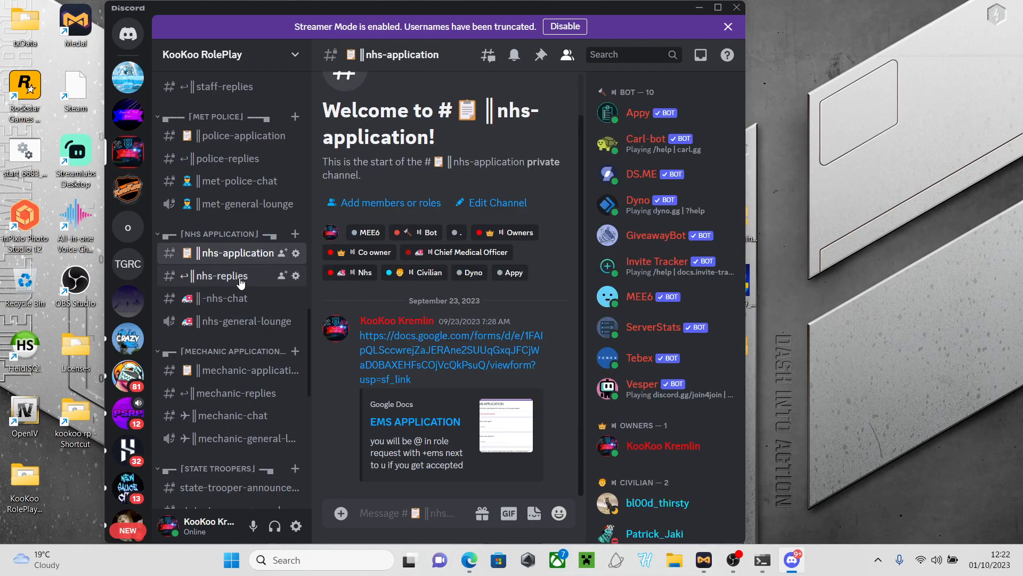
scroll(245, 274, "up", 2)
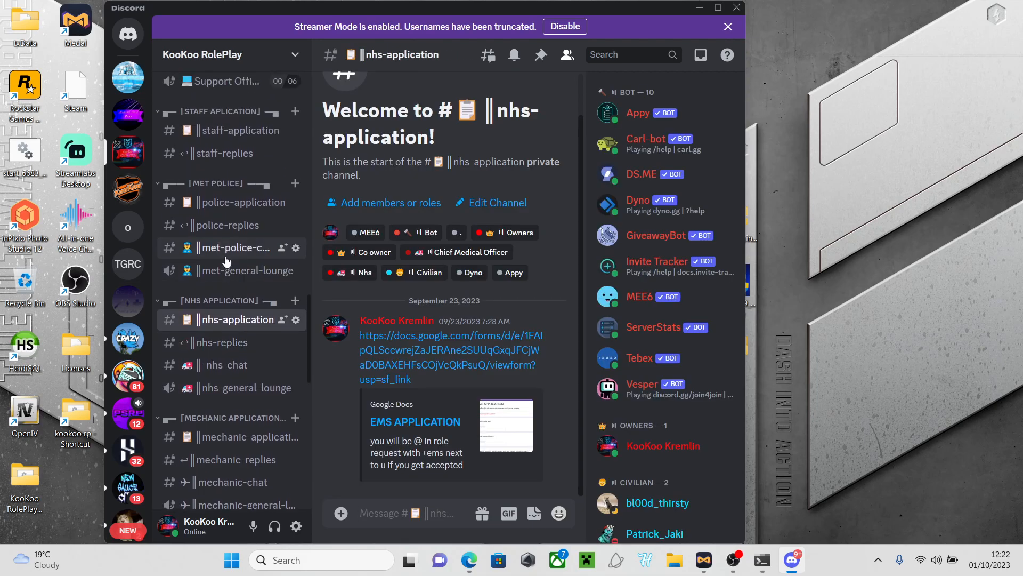
left_click(227, 249)
scroll(224, 274, "up", 8)
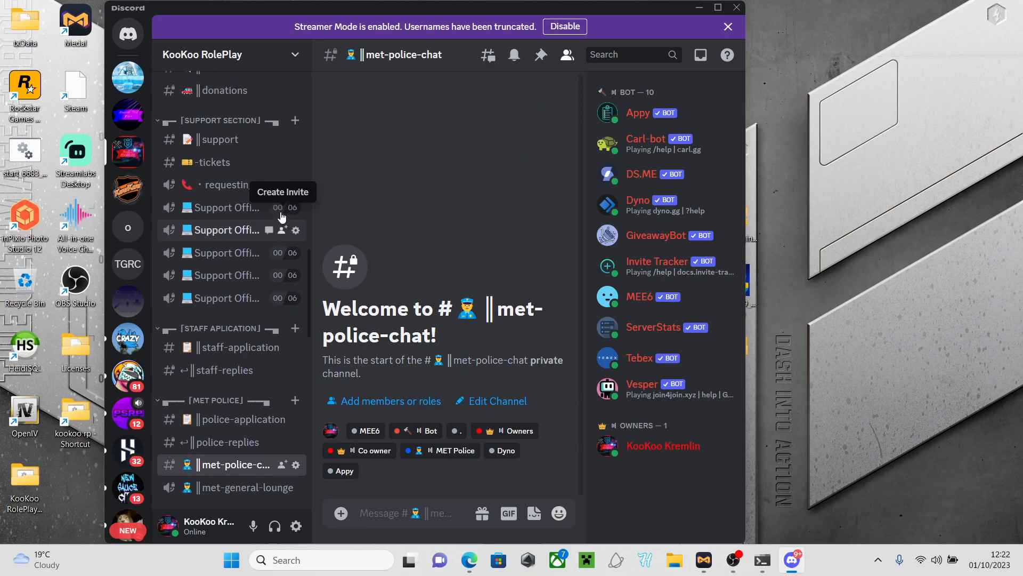
scroll(281, 217, "up", 10)
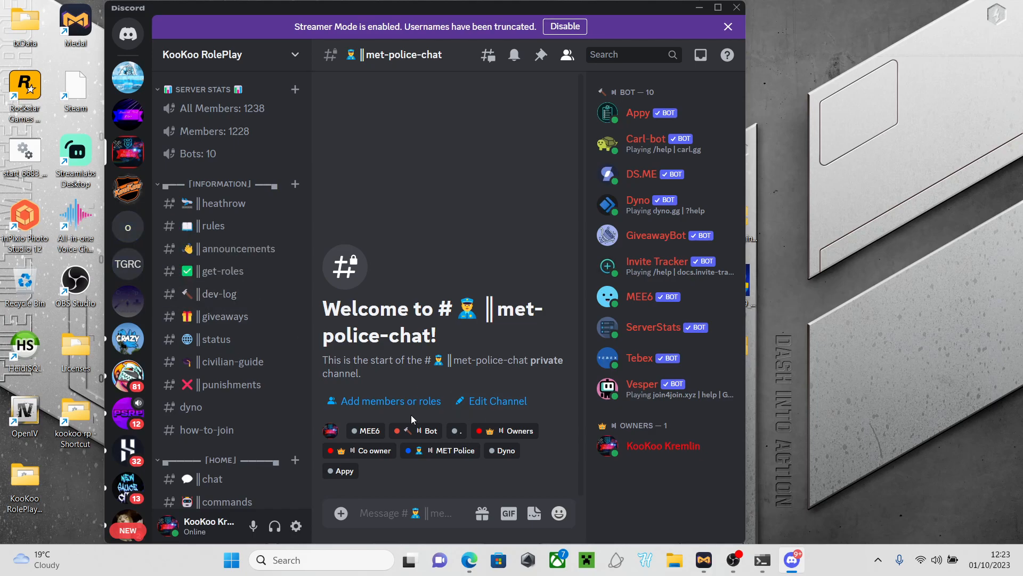
left_click(699, 7)
left_click(470, 561)
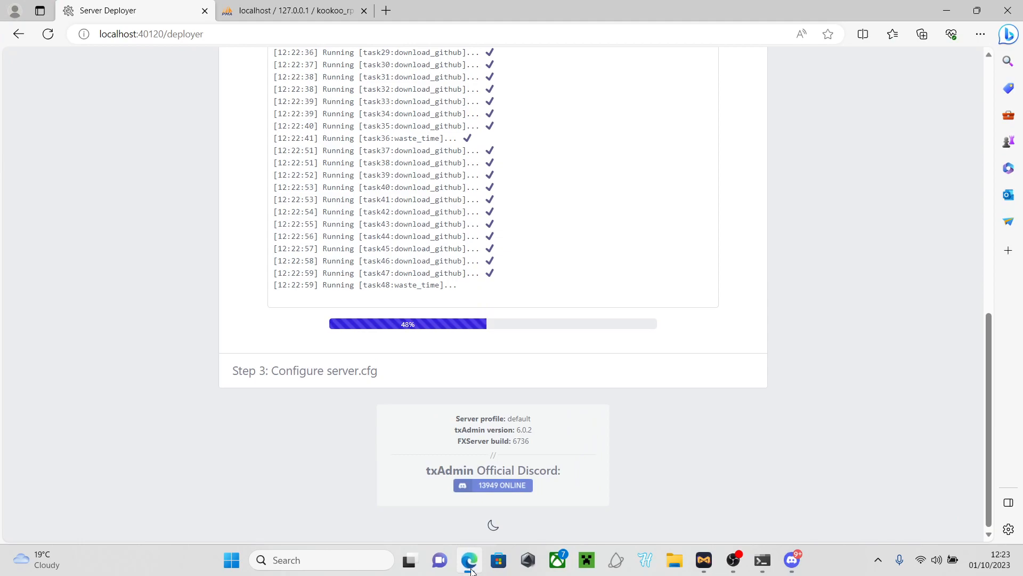
Hide Discord to confirm the recipe deployment reached 71%, then restore Discord over the browser
left_click(793, 558)
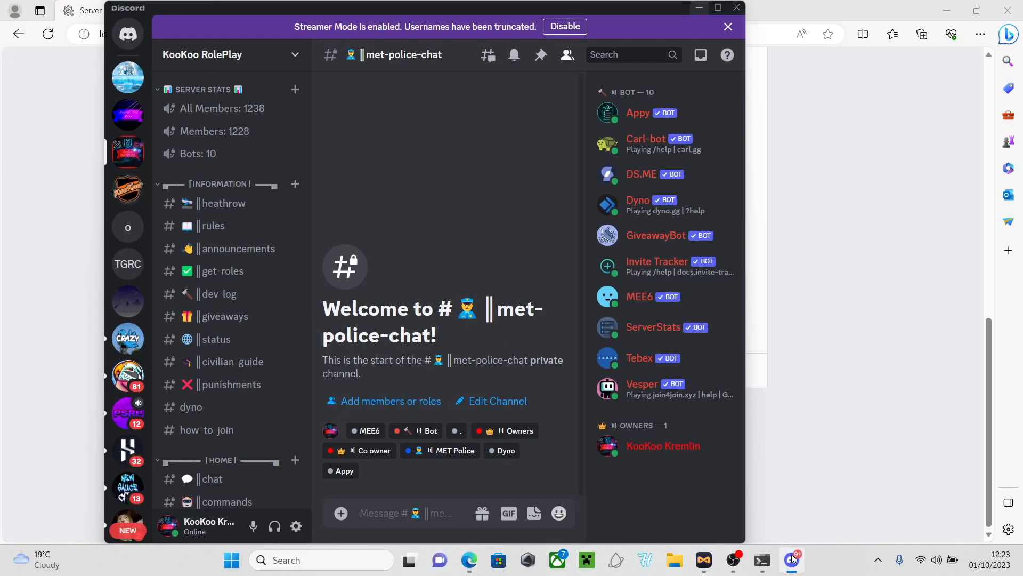
left_click(793, 558)
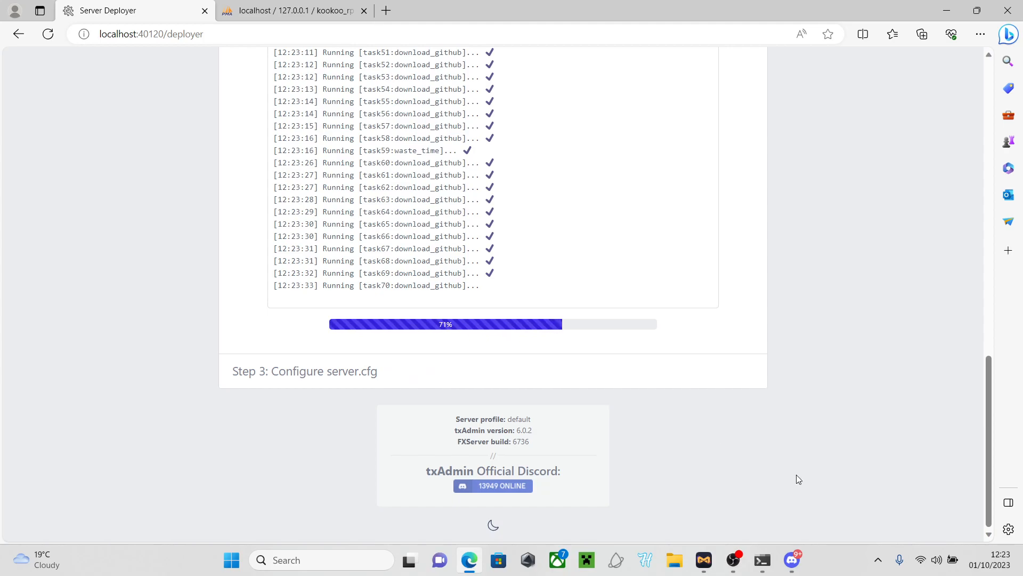
left_click(790, 559)
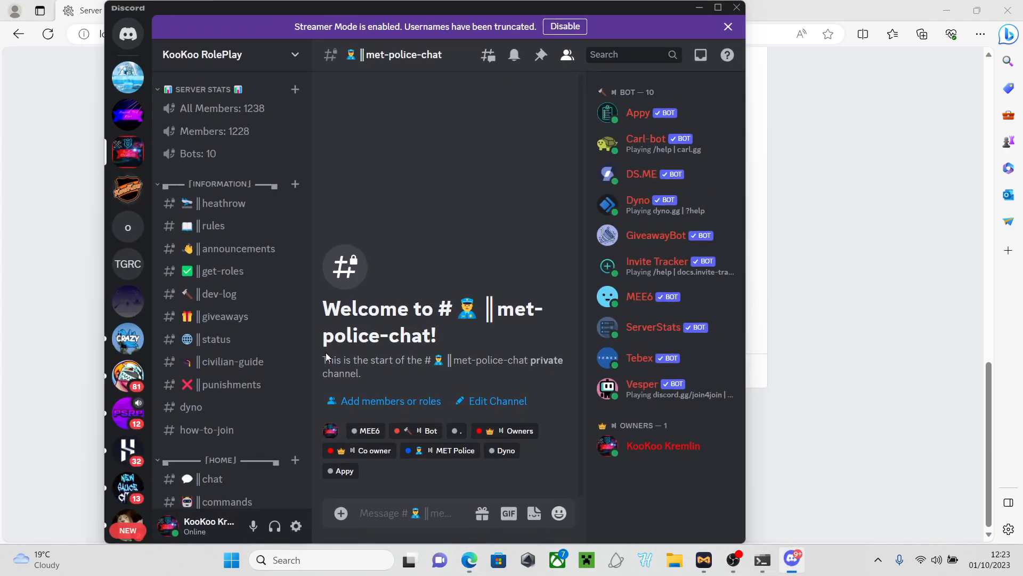
Browse the mod shop server's roblox-script channels and its posted Tebex store page, then close it
left_click(142, 117)
scroll(246, 366, "down", 5)
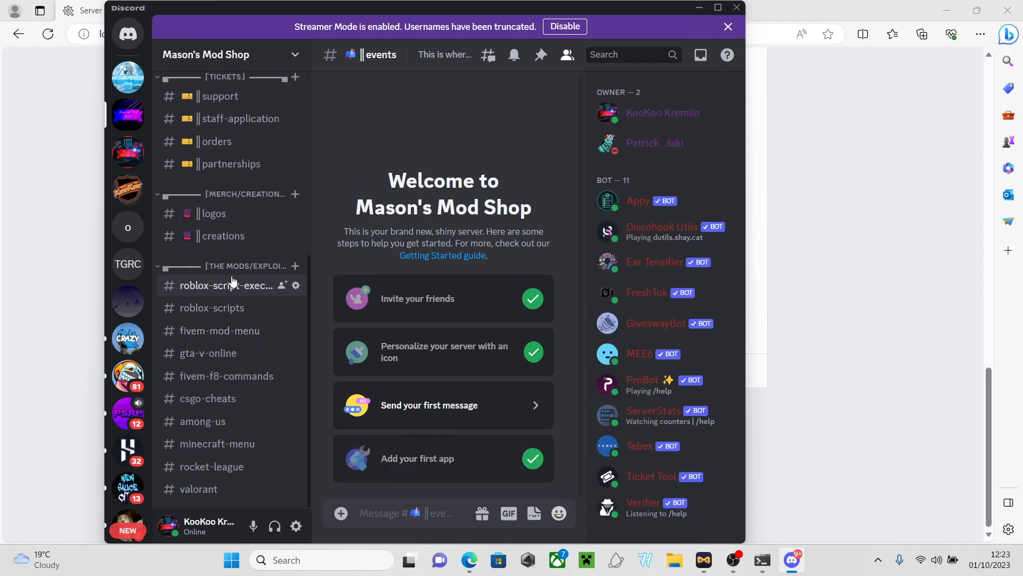
left_click(232, 284)
left_click(224, 307)
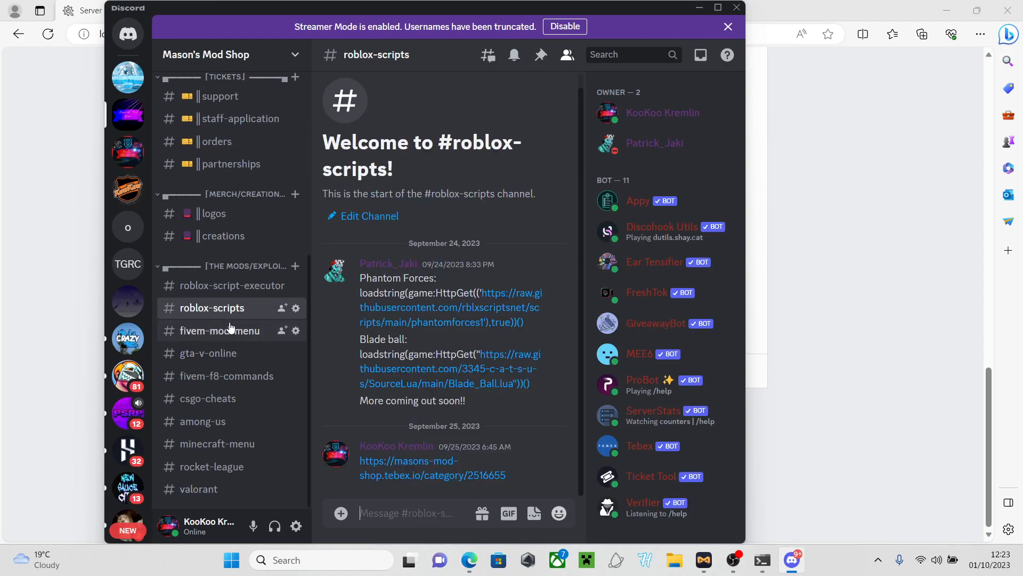
left_click(382, 469)
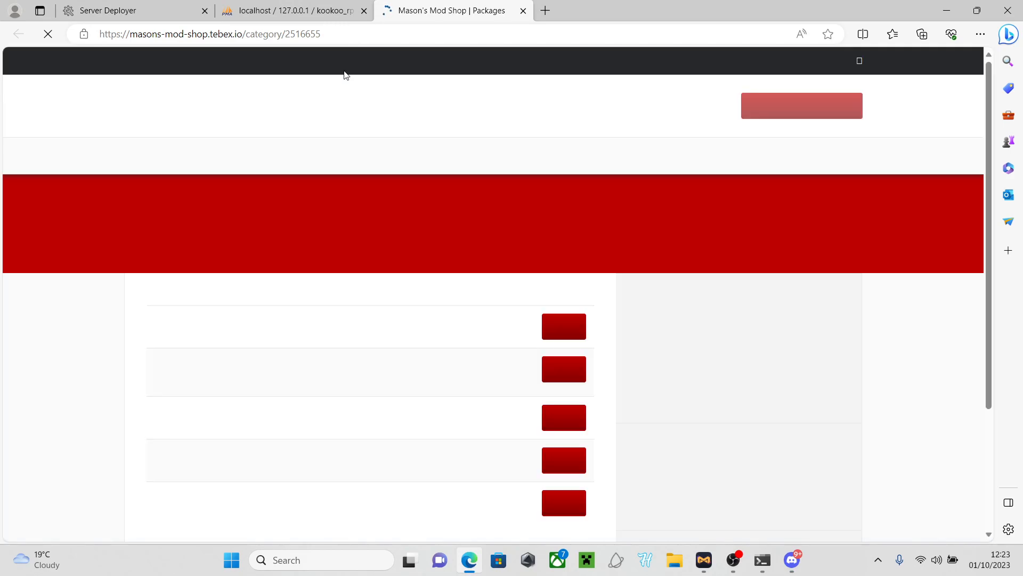
scroll(333, 300, "down", 3)
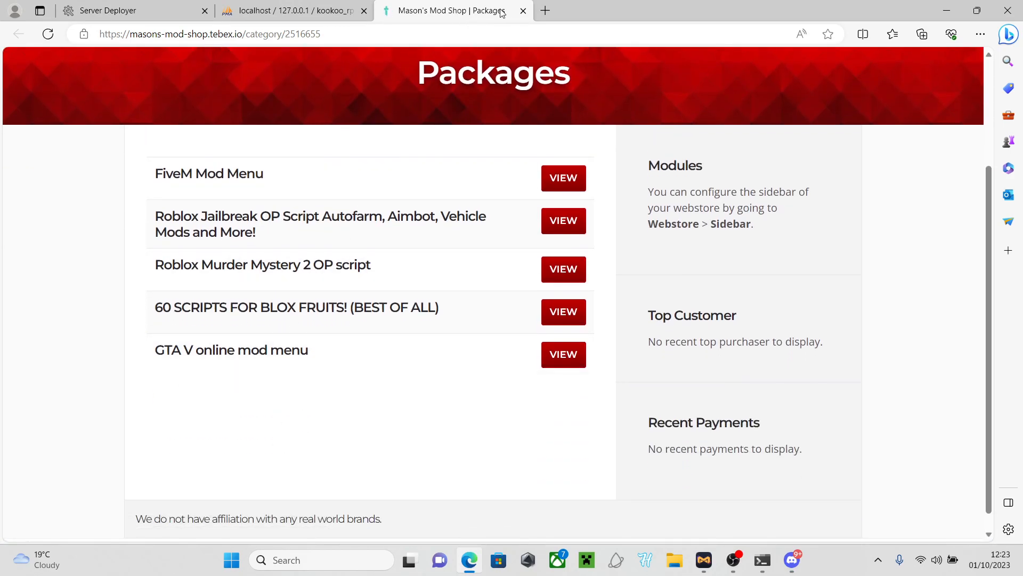
left_click(523, 11)
left_click(139, 12)
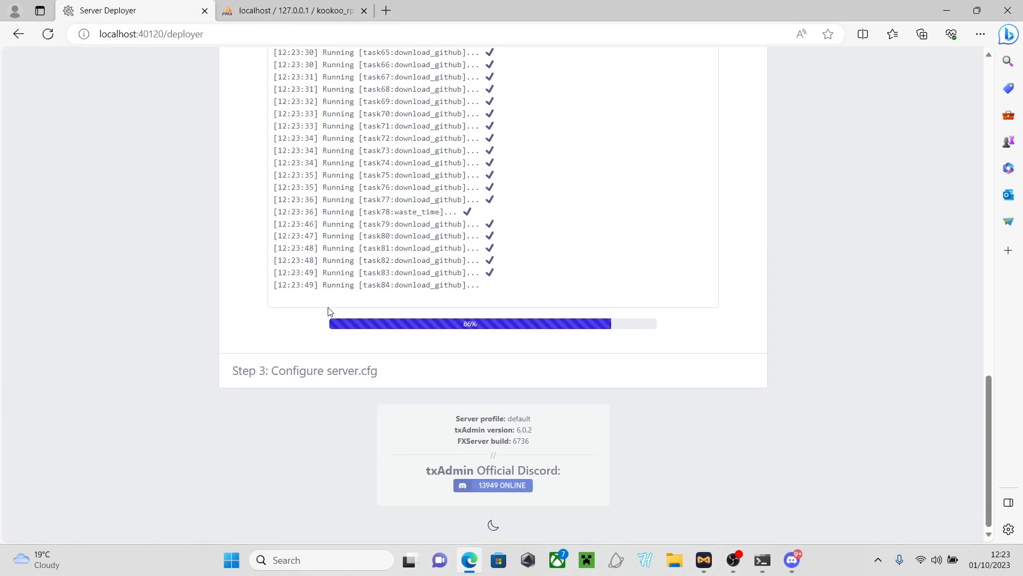
Read through the CRAZY RP server's general chat in Discord, then minimize Discord
left_click(792, 560)
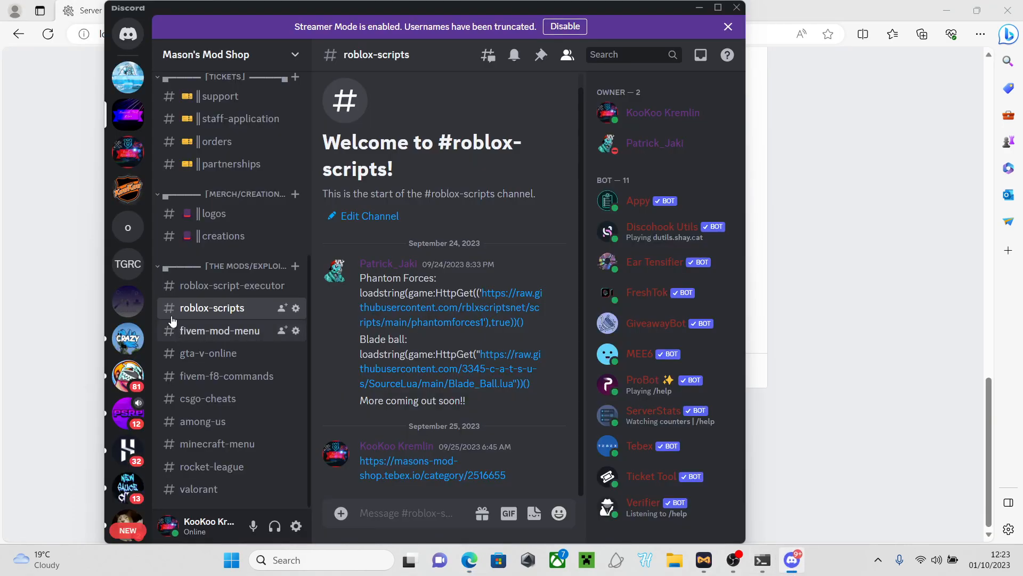
left_click(128, 339)
scroll(219, 343, "down", 2)
scroll(251, 343, "up", 8)
scroll(252, 341, "down", 8)
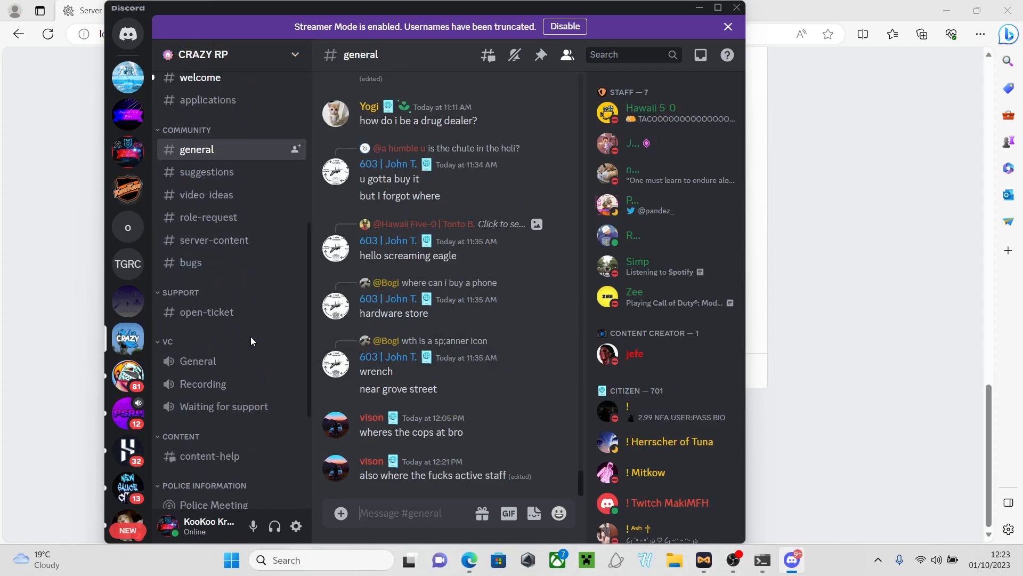
left_click(701, 10)
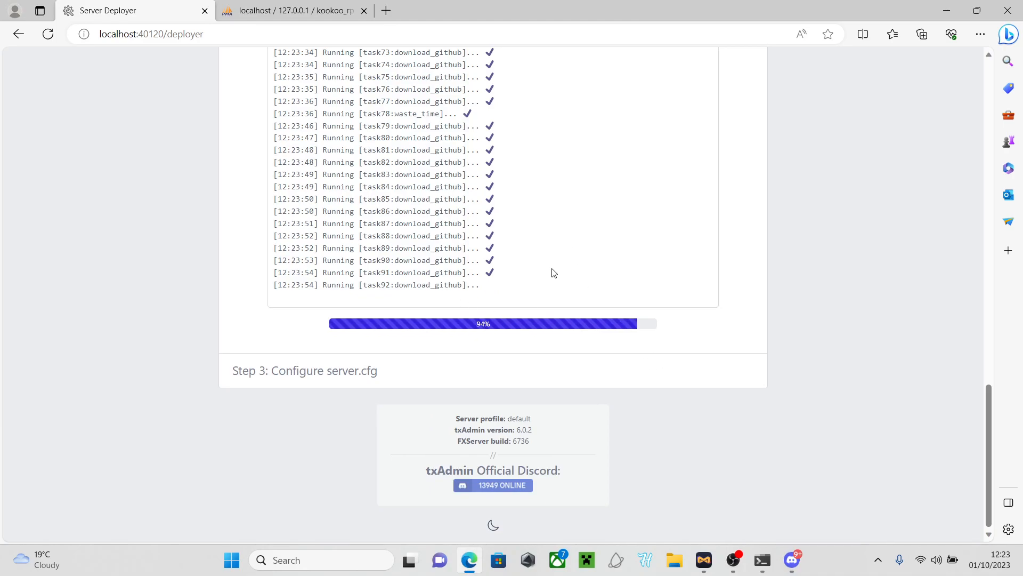
Open kookoo rp > server-data from the desktop, then close Explorer and return to the deployer
key("super+Down")
key("super+Down")
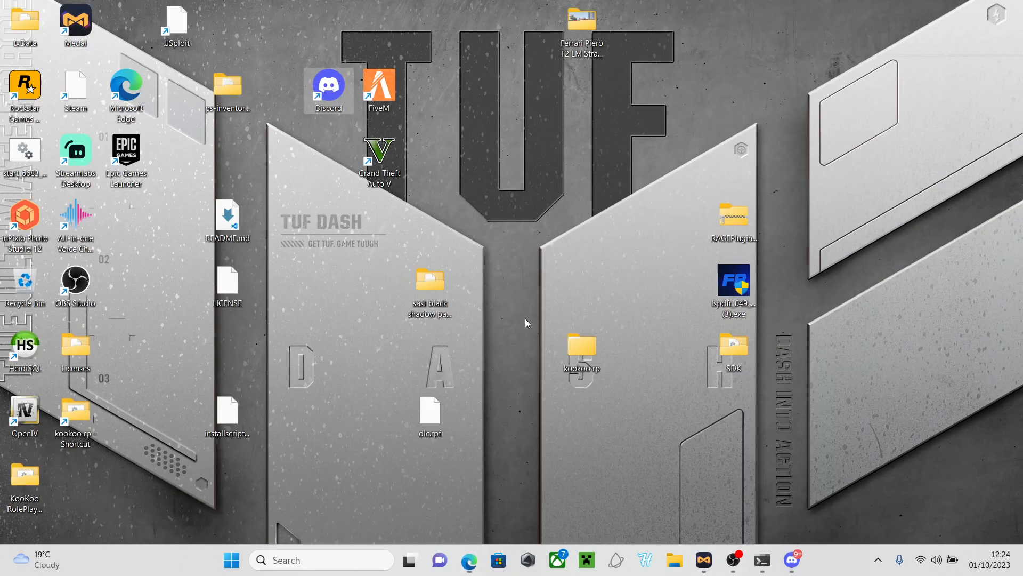
double_click(577, 353)
double_click(389, 288)
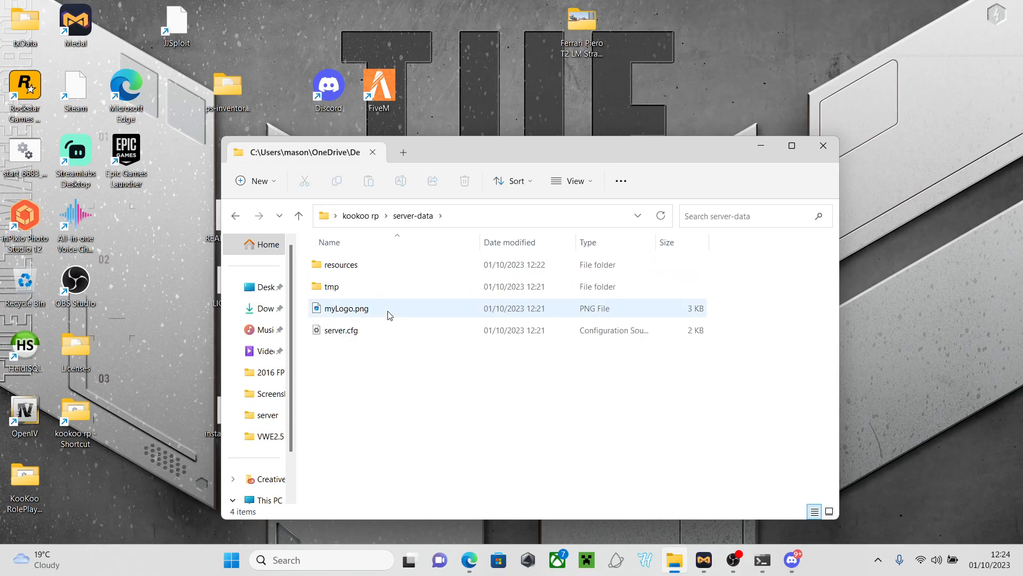
left_click(823, 147)
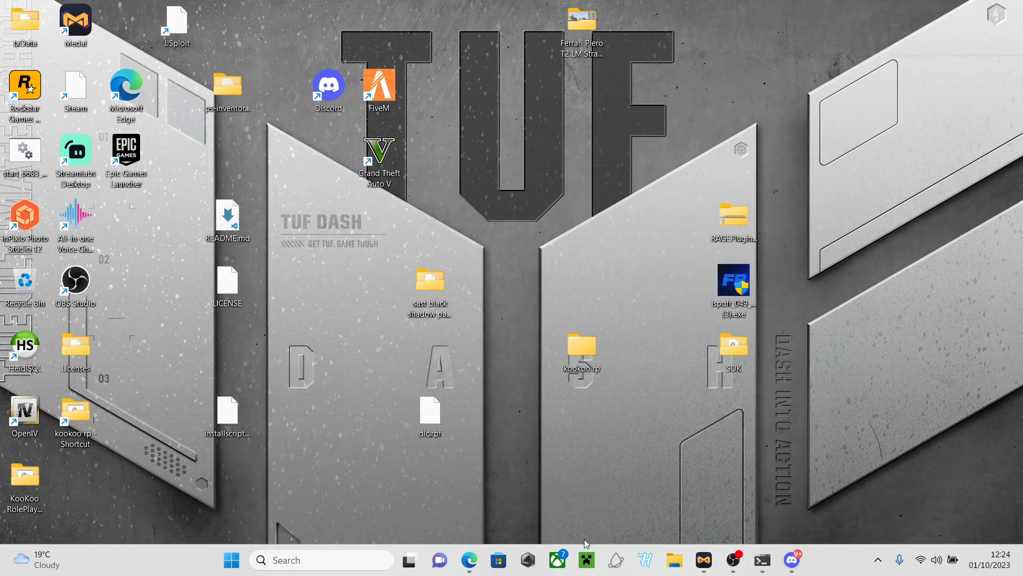
left_click(483, 557)
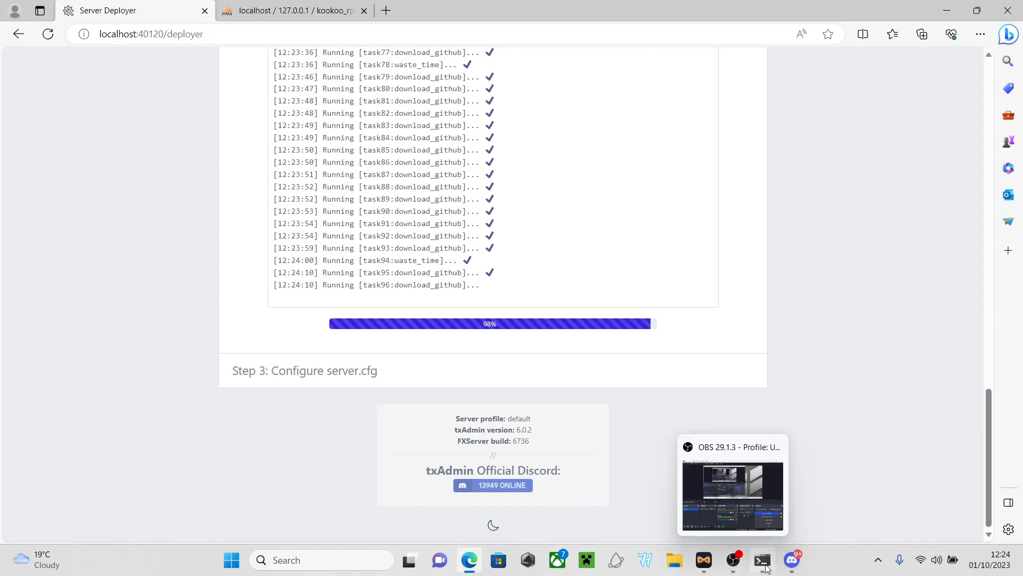
Switch between the txAdmin console and Explorer, go up to the kookoo rp folder, then clear the browser away
left_click(765, 568)
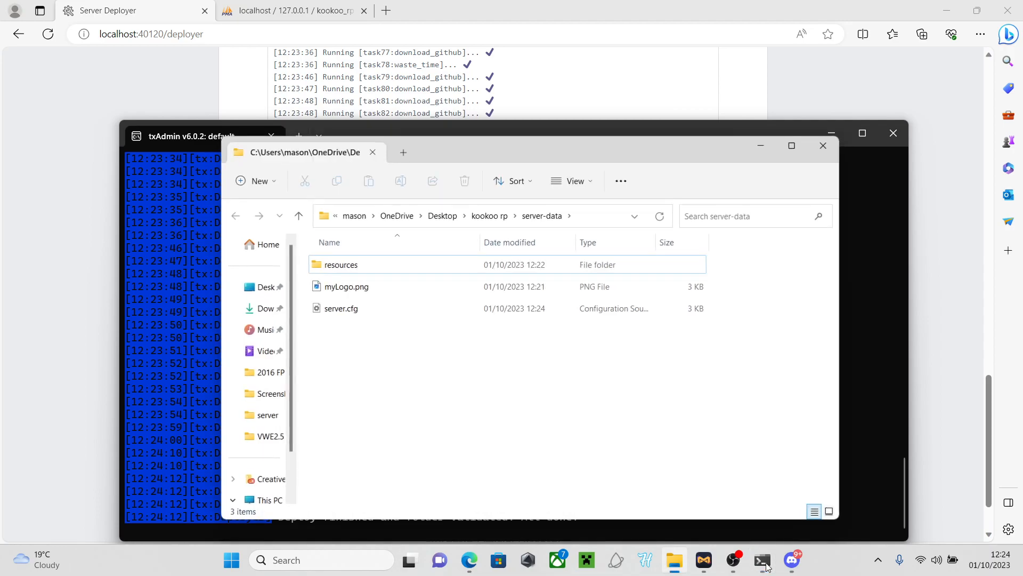
left_click(766, 568)
left_click(765, 568)
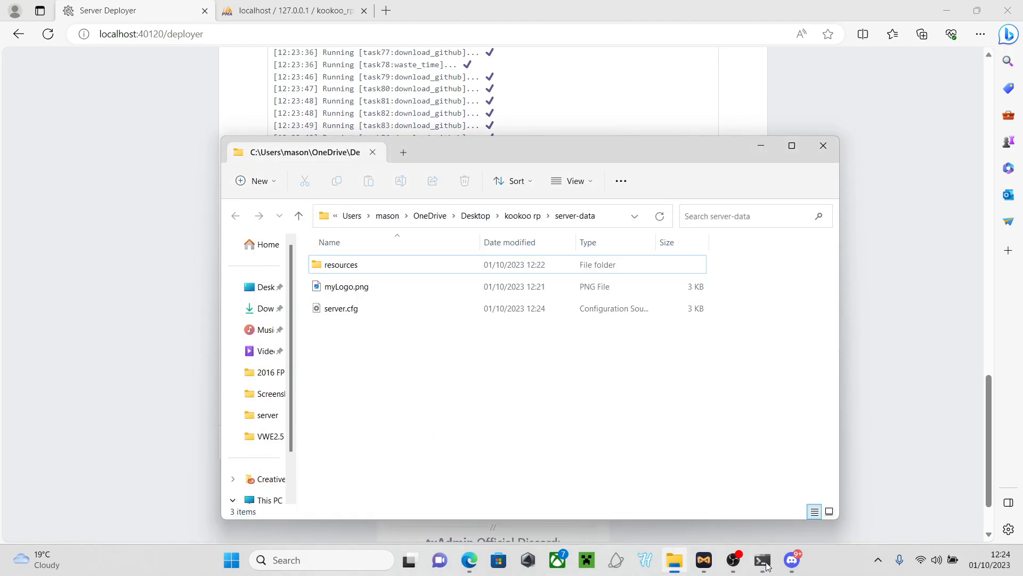
mouse_move(704, 564)
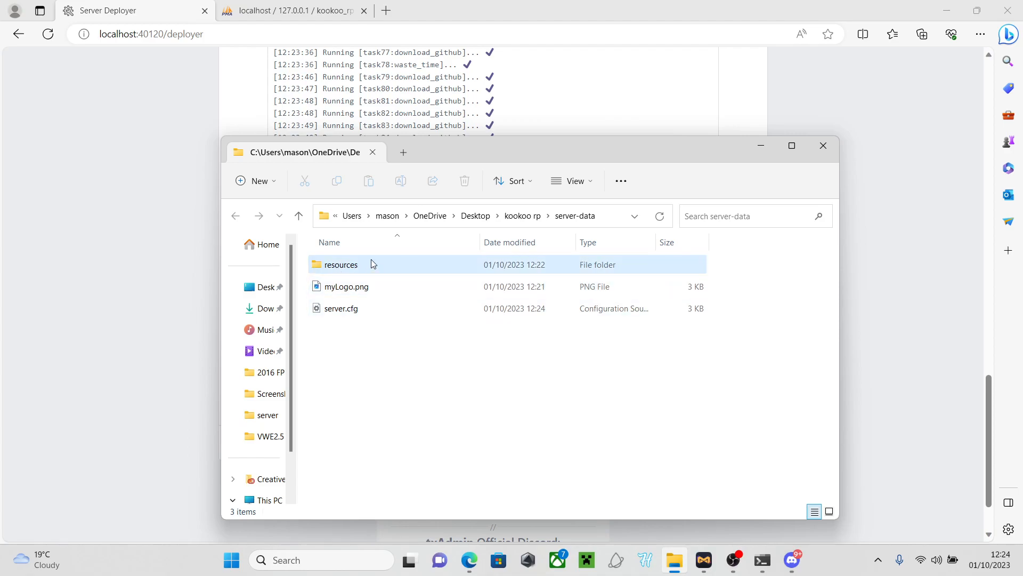
left_click(516, 212)
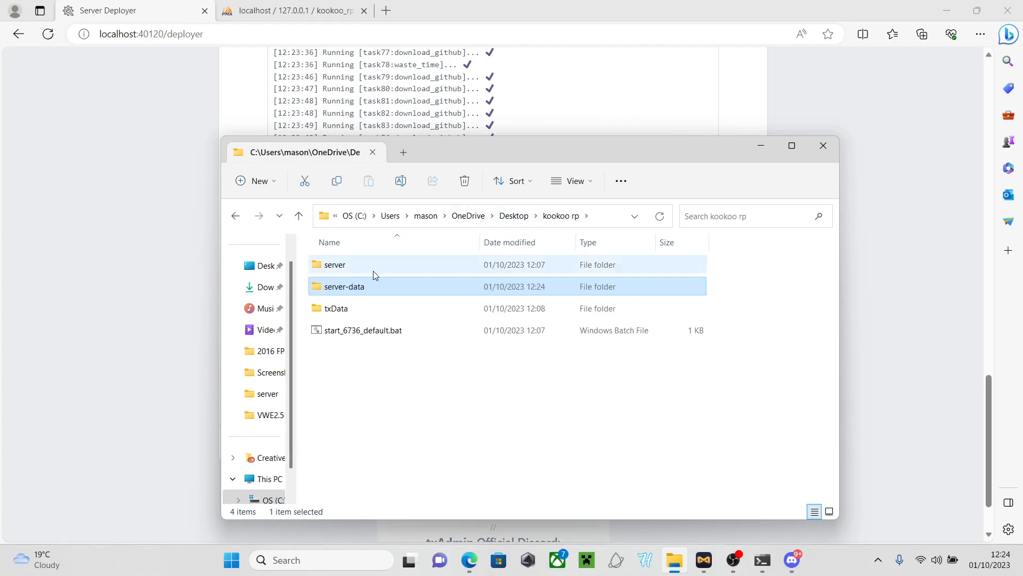
left_click(854, 88)
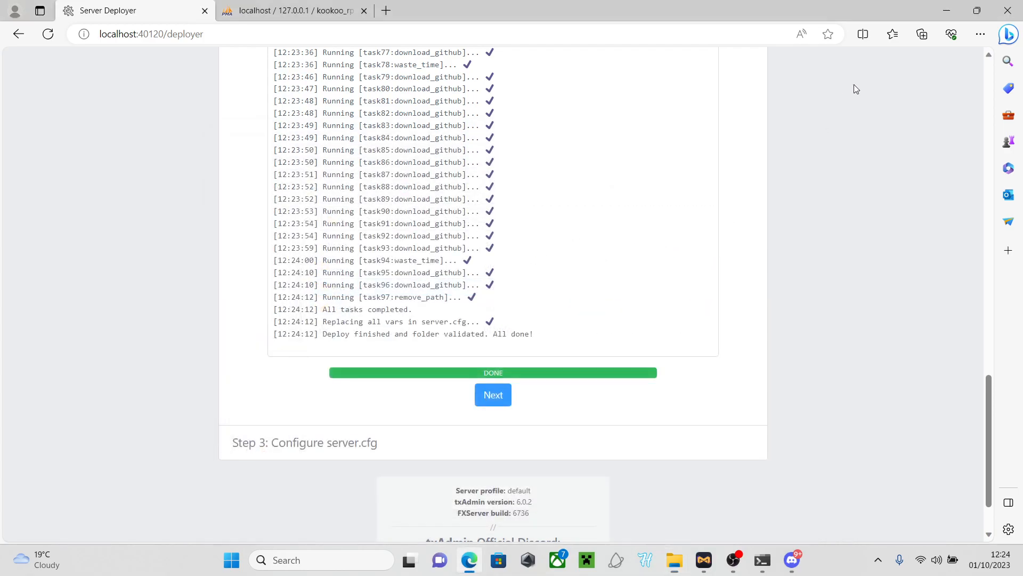
left_click(947, 11)
Open kookoo rp > server-data > resources > [qb] and look over its 64 QBCore resource items
double_click(562, 347)
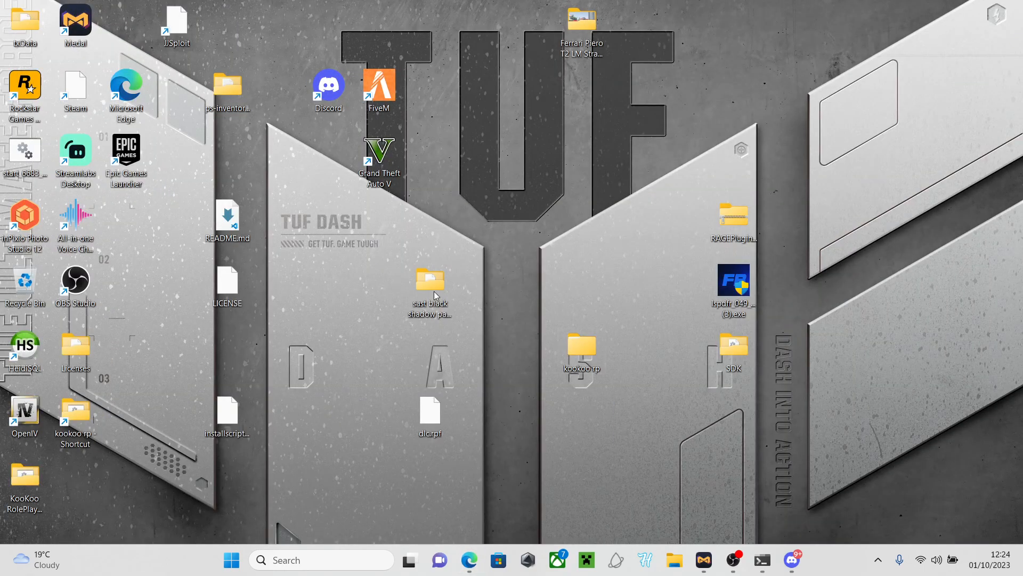
double_click(386, 286)
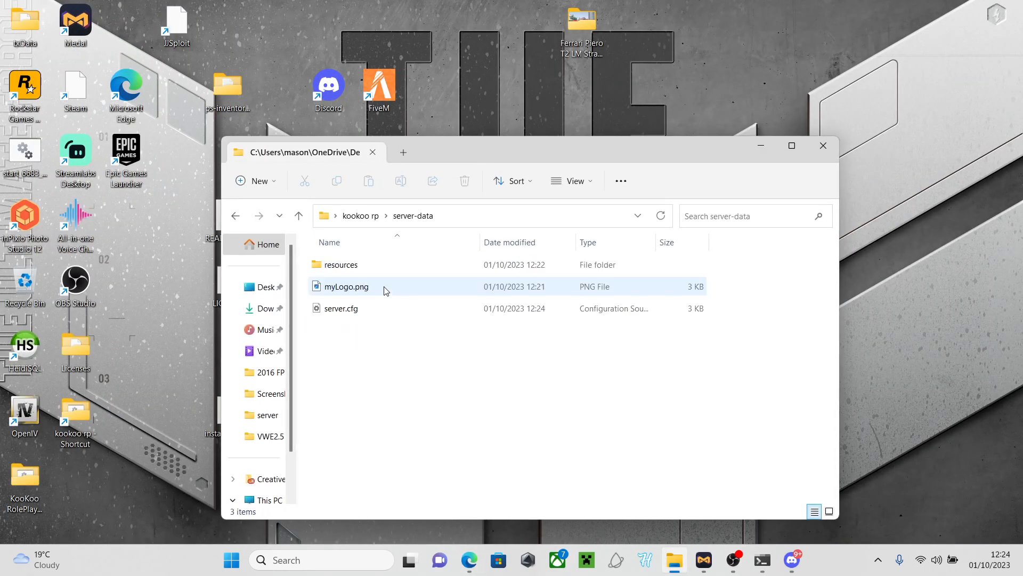
double_click(353, 265)
left_click(354, 312)
double_click(354, 315)
scroll(358, 315, "down", 17)
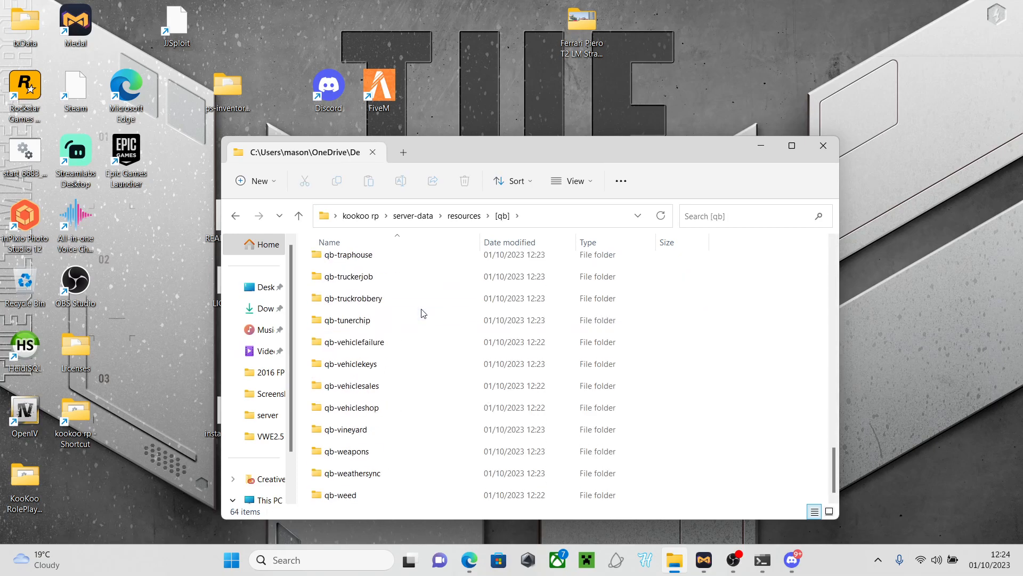
Go back to server-data, close File Explorer and return to the finished Server Deployer page
left_click(235, 215)
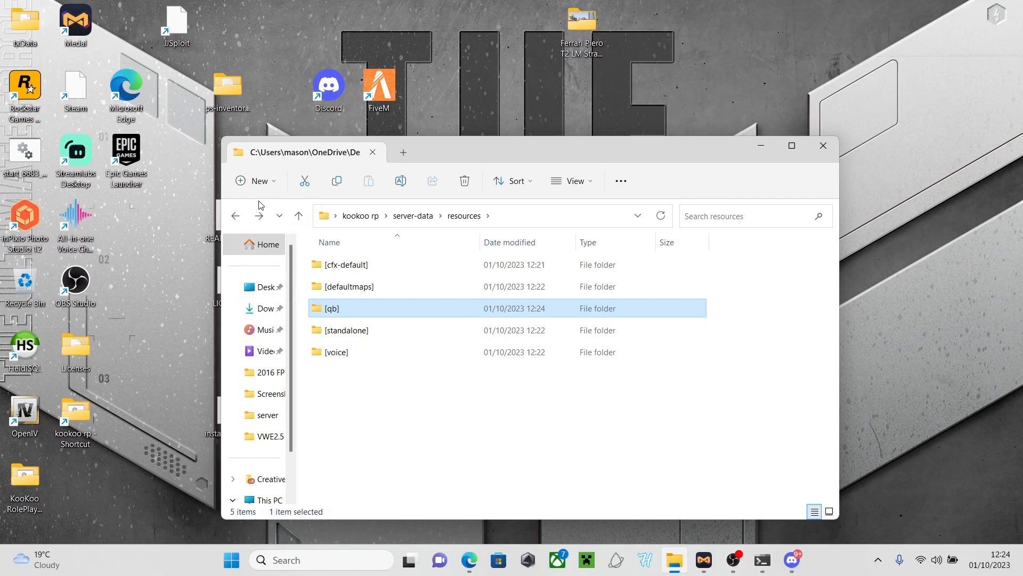
left_click(235, 215)
left_click(825, 145)
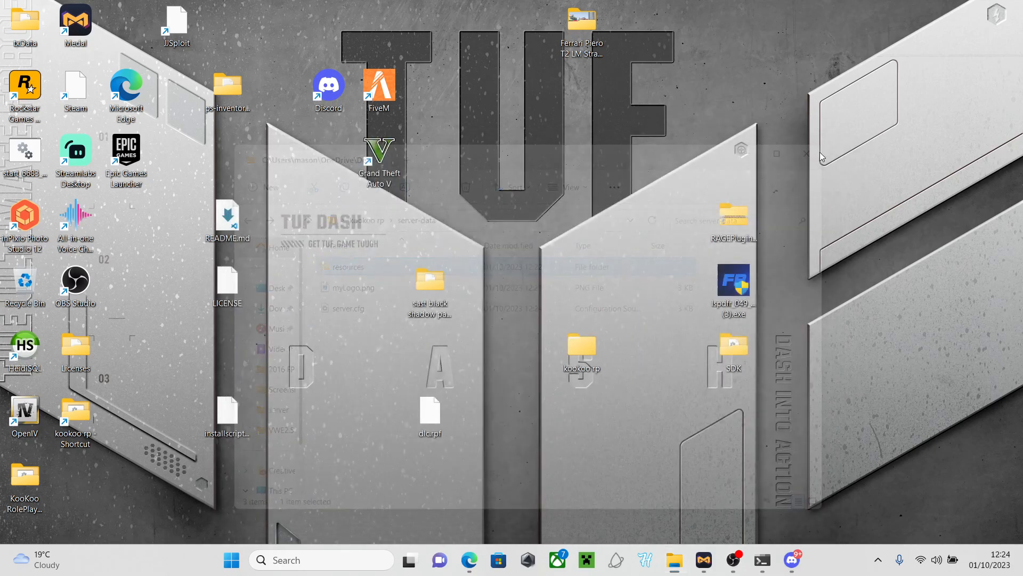
left_click(469, 560)
Continue to the server.cfg step and start deleting the sv_hostname value on line 23
left_click(487, 395)
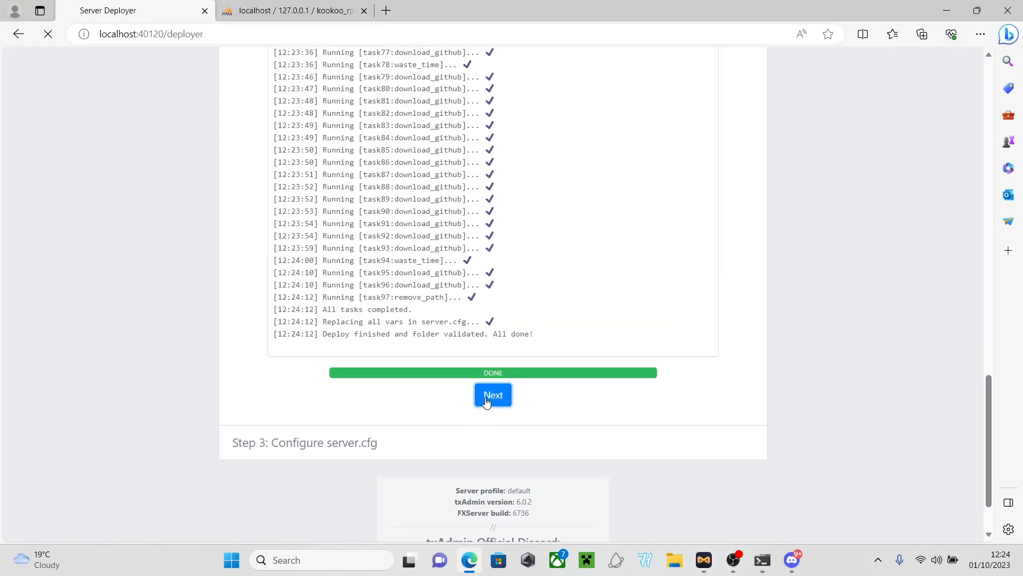
scroll(491, 345, "up", 10)
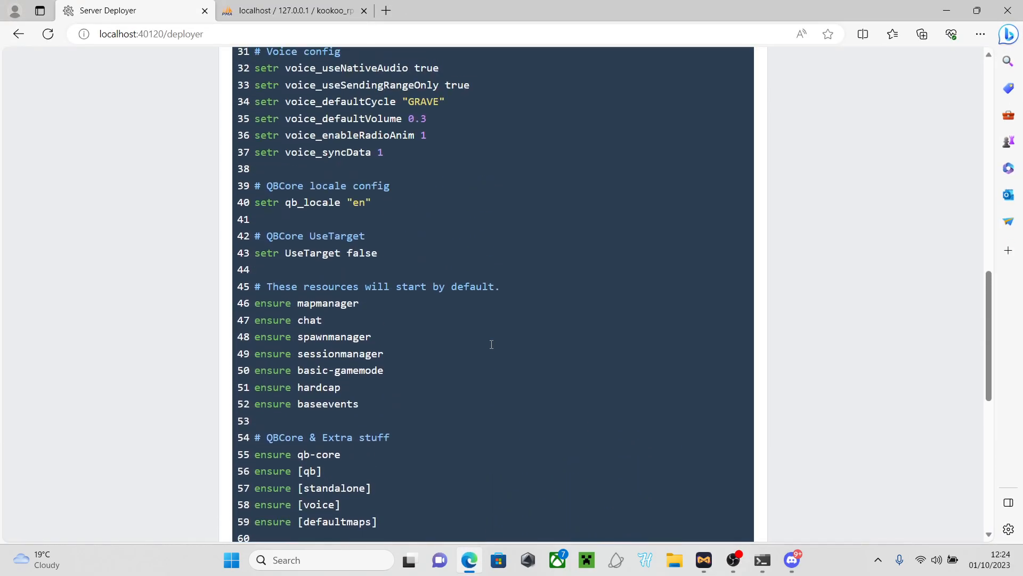
scroll(491, 344, "up", 2)
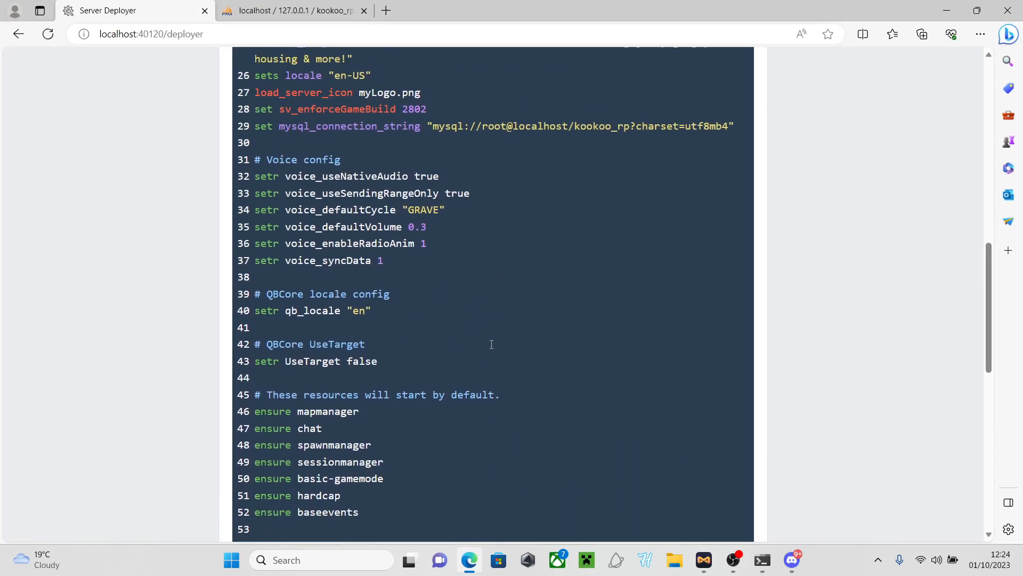
scroll(491, 343, "down", 6)
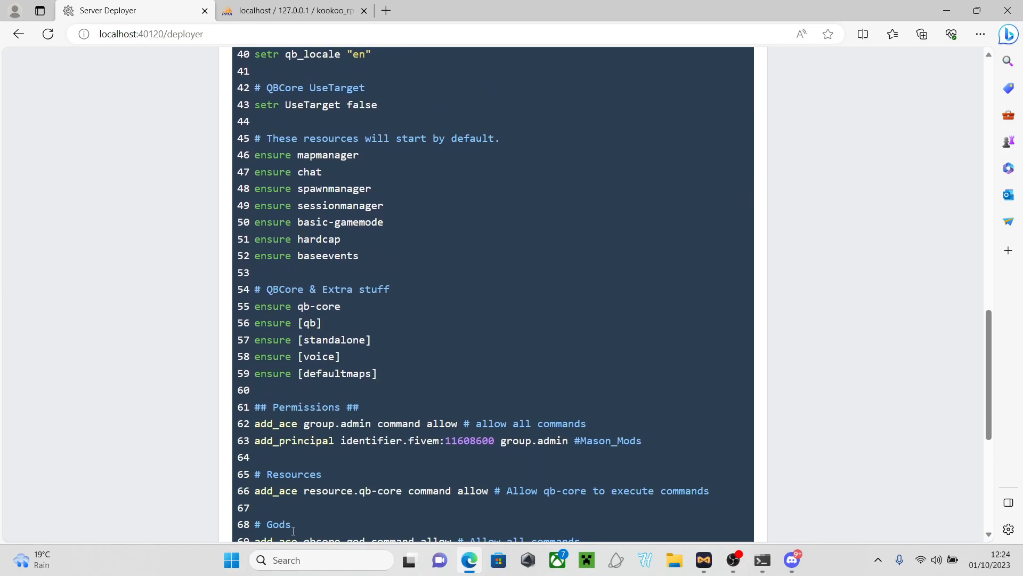
scroll(292, 529, "down", 4)
scroll(327, 528, "up", 7)
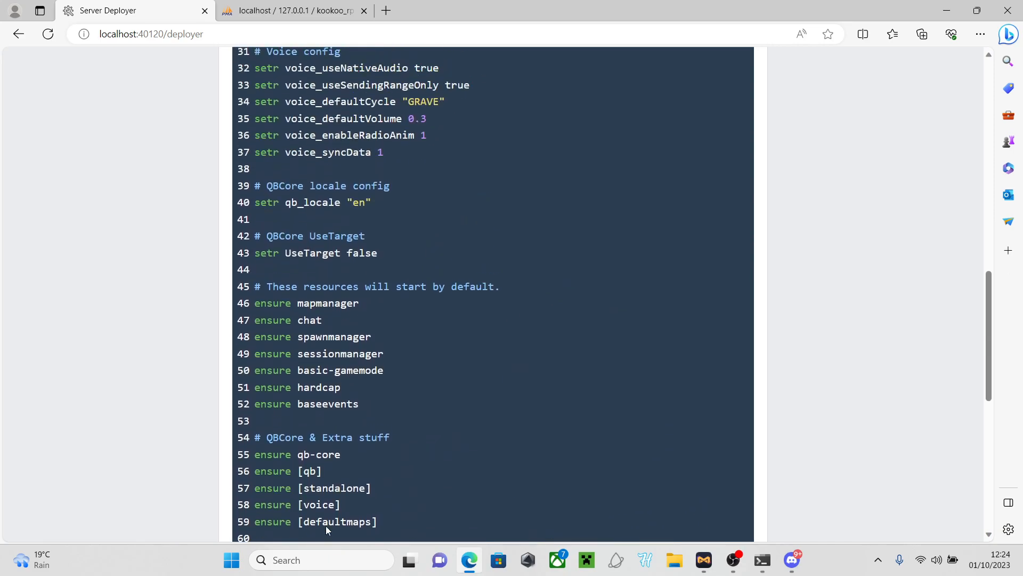
scroll(325, 525, "up", 9)
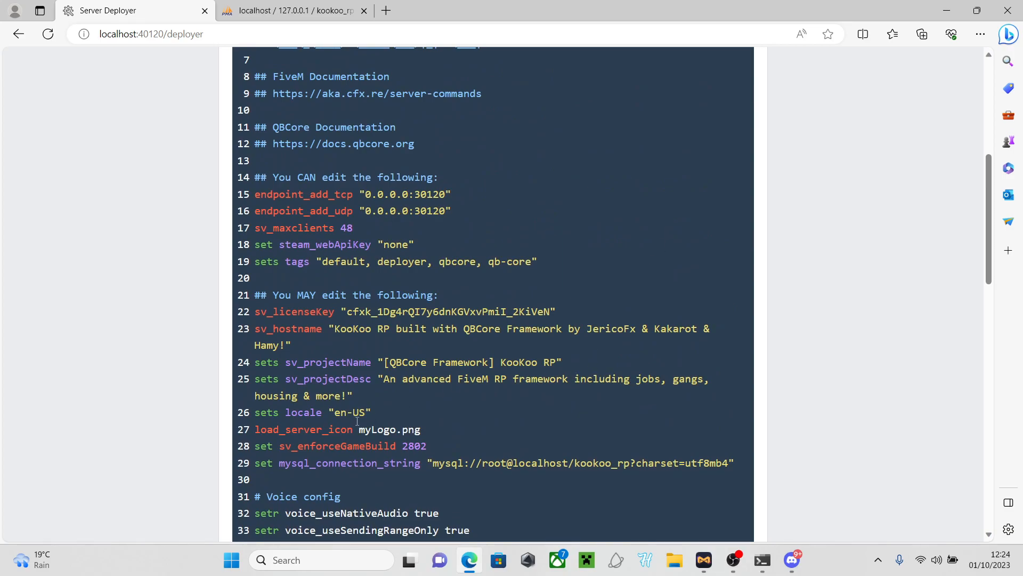
left_click(301, 333)
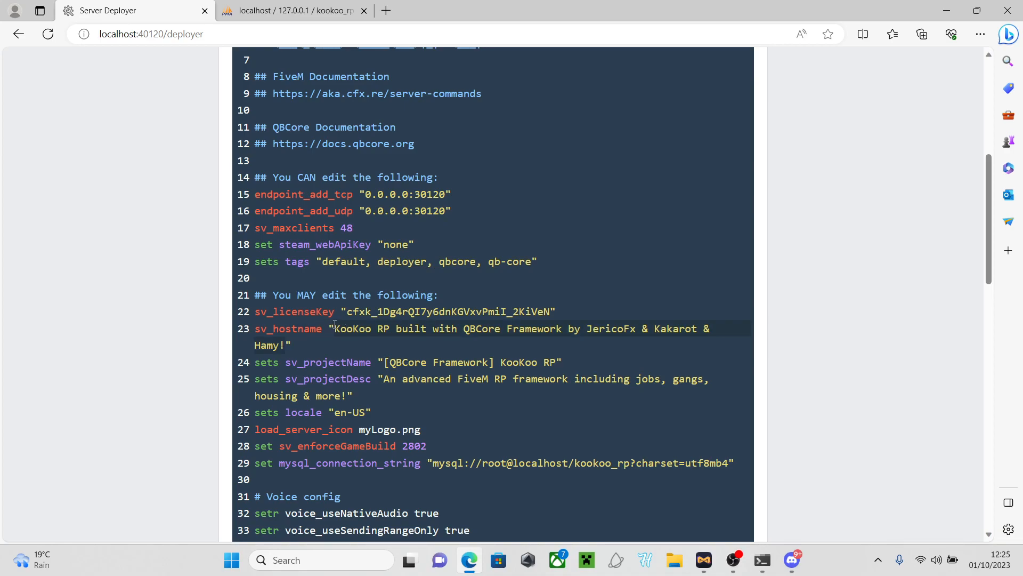
key("BackSpace")
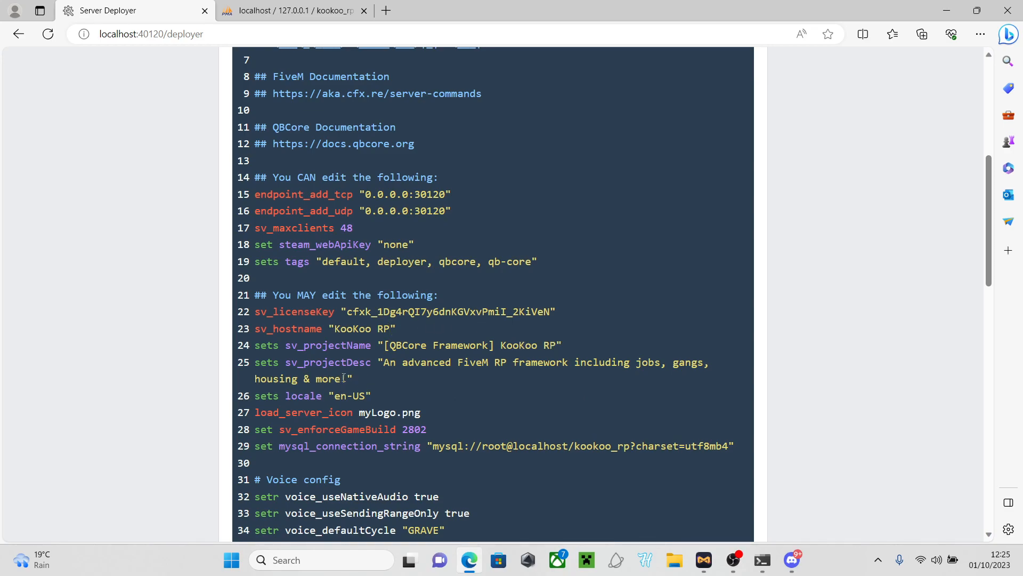
Rewrite sv_projectDesc as a friendly, non-serious 13+ RP server with great plugins, great for content
left_click(381, 363)
key("BackSpace")
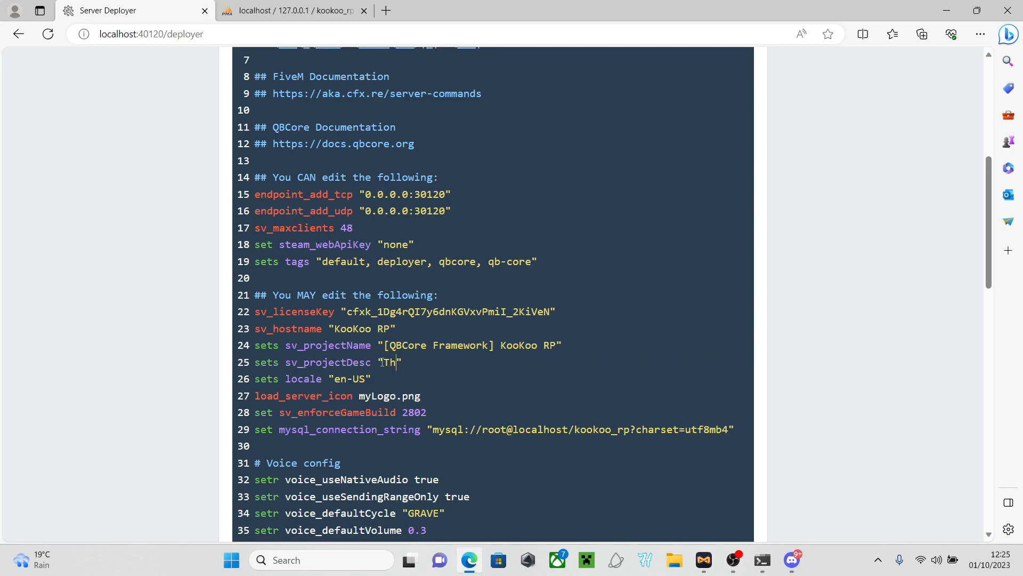
type("firendly")
key("BackSpace")
key("BackSpace")
key("BackSpace")
key("BackSpace")
key("BackSpace")
key("BackSpace")
key("BackSpace")
type("riend")
type("ly ")
type("server with g")
type("reat pl")
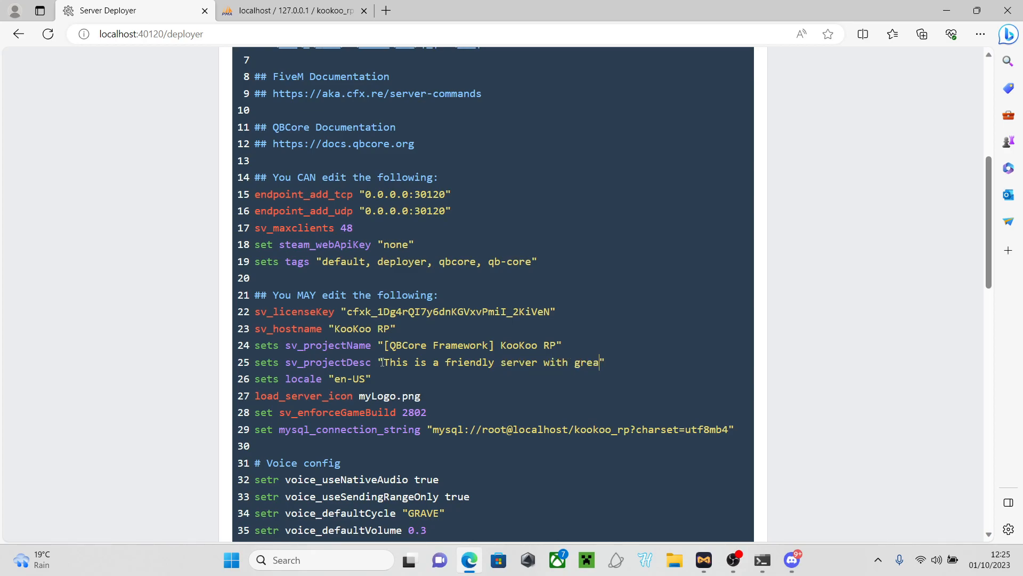
type("ugins and this is ")
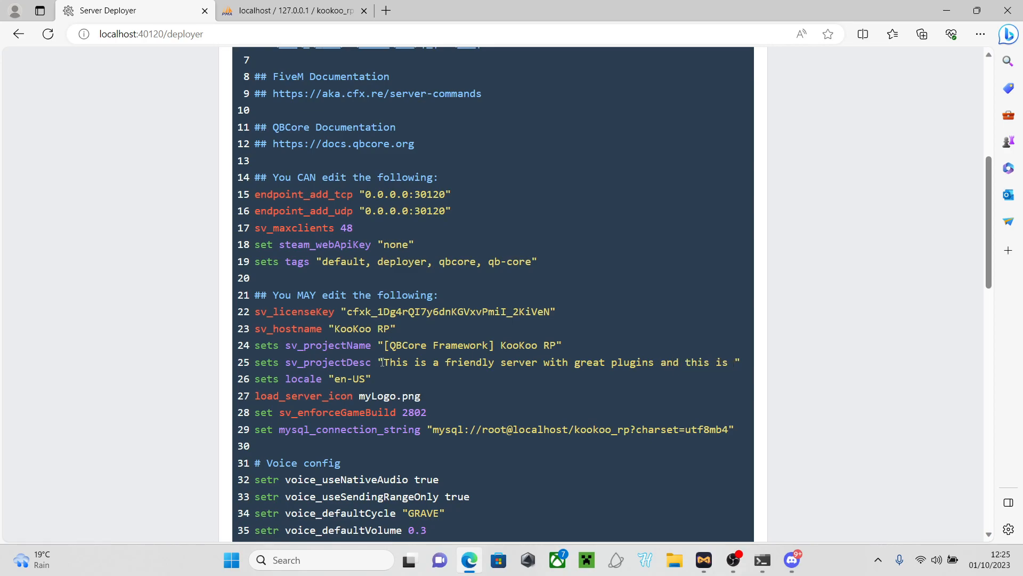
type("a server me")
type("ant ")
type("for 13")
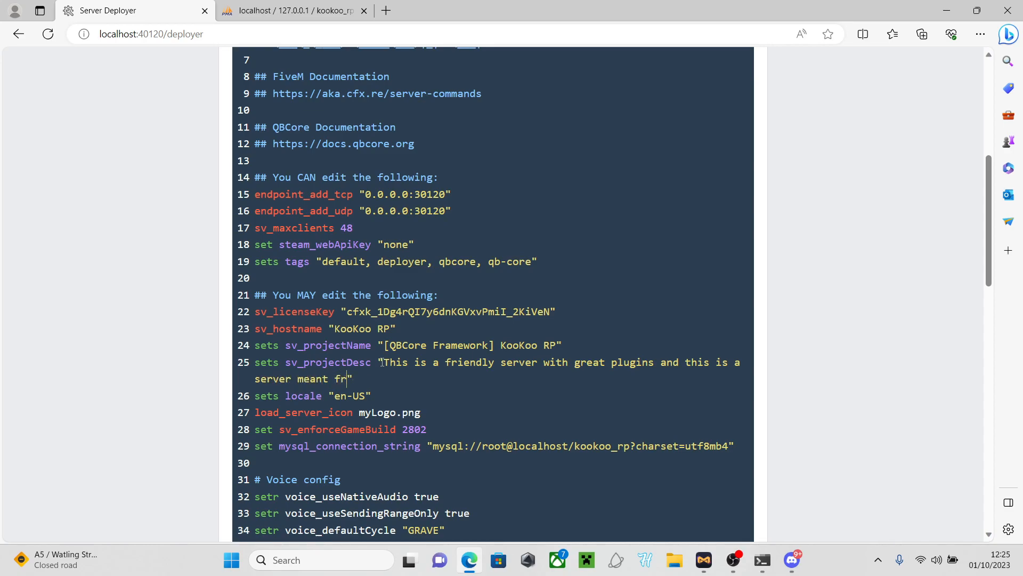
type("+")
type("it is non ser")
type("ious ")
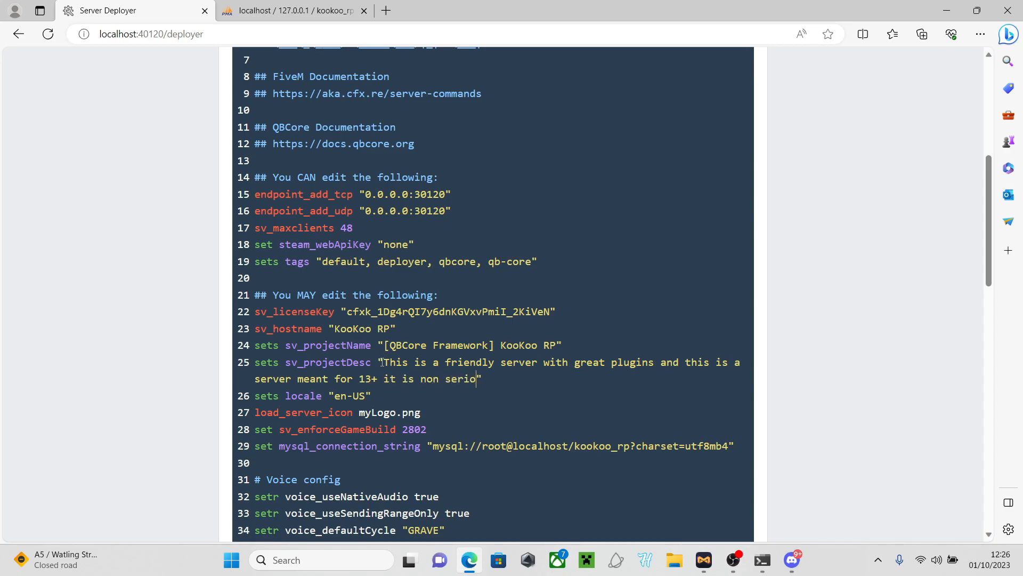
type("rp and a great server for content.")
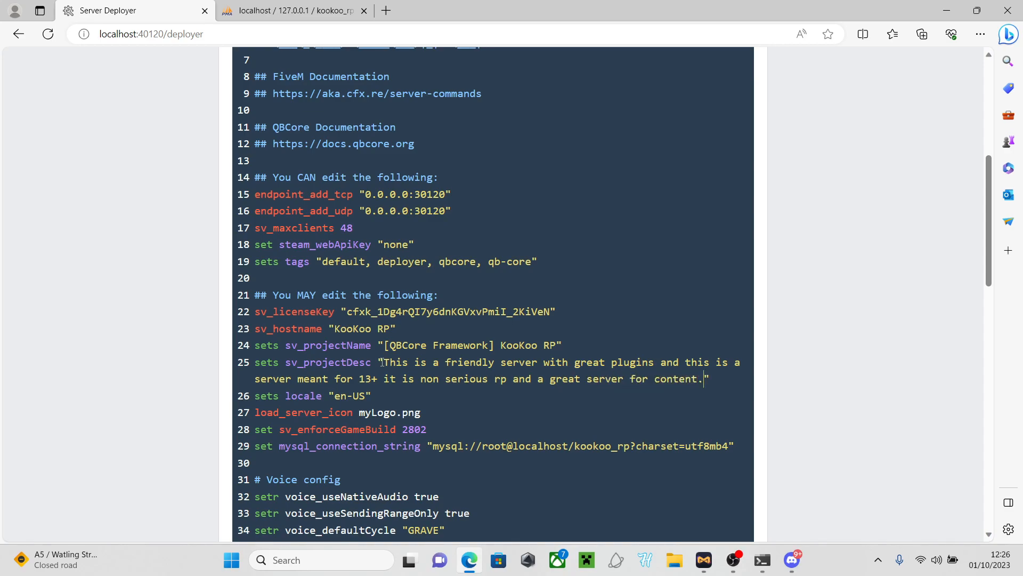
scroll(401, 390, "down", 5)
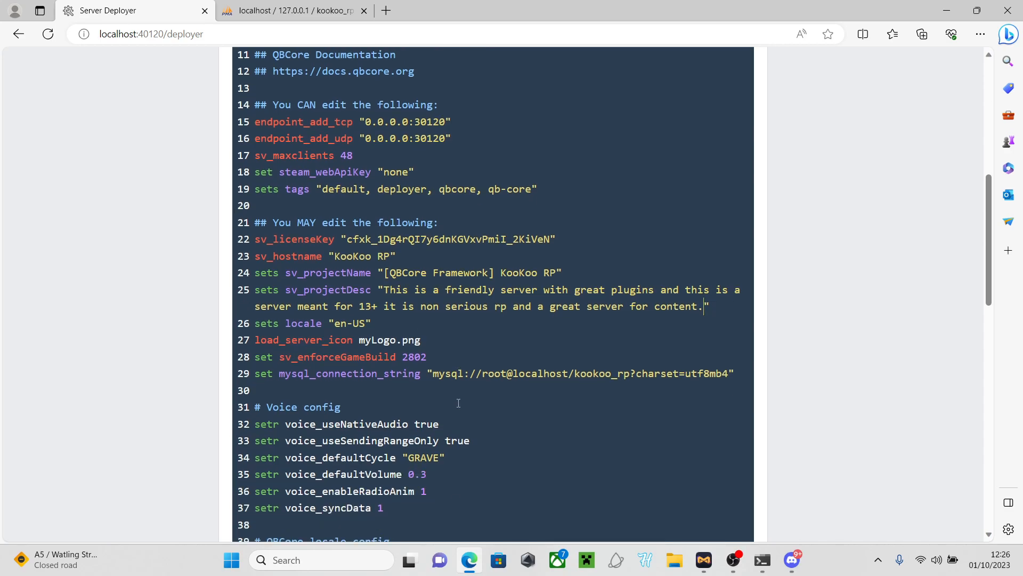
scroll(366, 368, "up", 2)
scroll(367, 369, "up", 3)
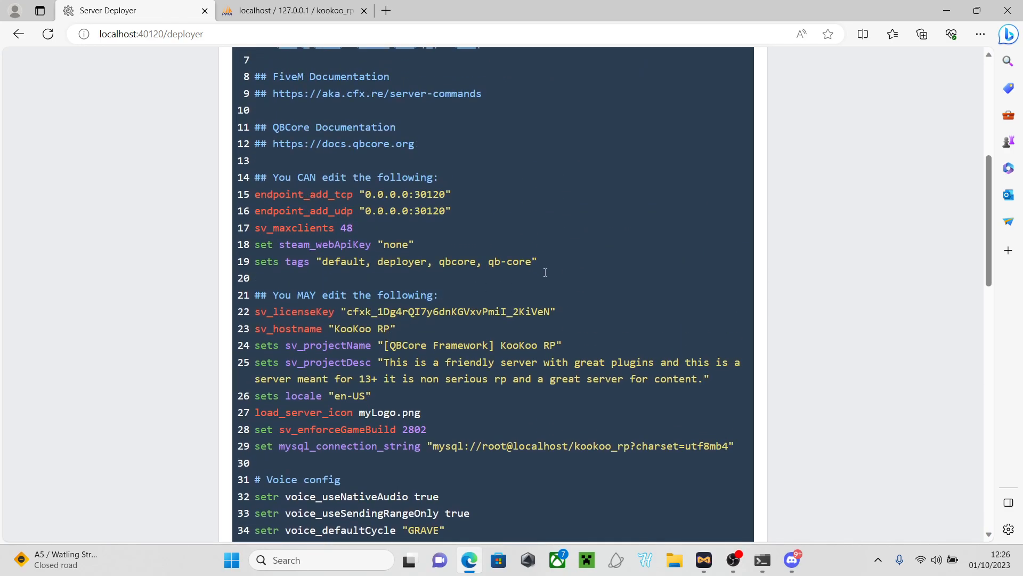
Replace the sets tags value on line 19 with 'Police, EMS, Mechanic Content, +more.'
key("BackSpace")
key("BackSpace")
key("BackSpace")
key("BackSpace")
key("BackSpace")
key("BackSpace")
key("BackSpace")
key("BackSpace")
key("BackSpace")
key("BackSpace")
key("BackSpace")
key("BackSpace")
key("BackSpace")
key("BackSpace")
key("BackSpace")
key("BackSpace")
key("BackSpace")
key("BackSpace")
key("BackSpace")
key("BackSpace")
key("BackSpace")
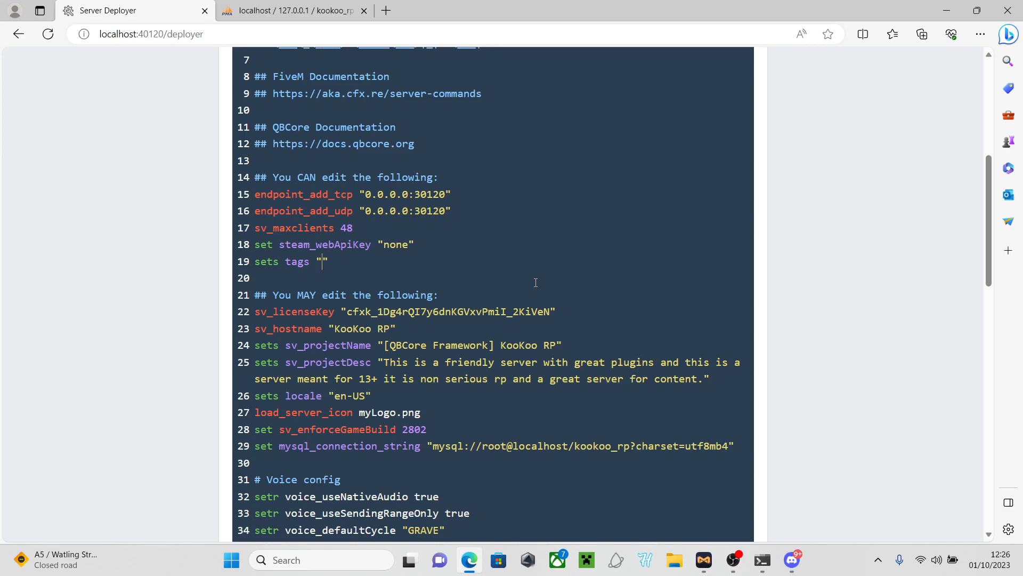
type("Police")
key("BackSpace")
type(",")
type("E")
type("MS")
type(",")
type("MDT")
key("BackSpace")
key("BackSpace")
key("BackSpace")
type("Mechanic")
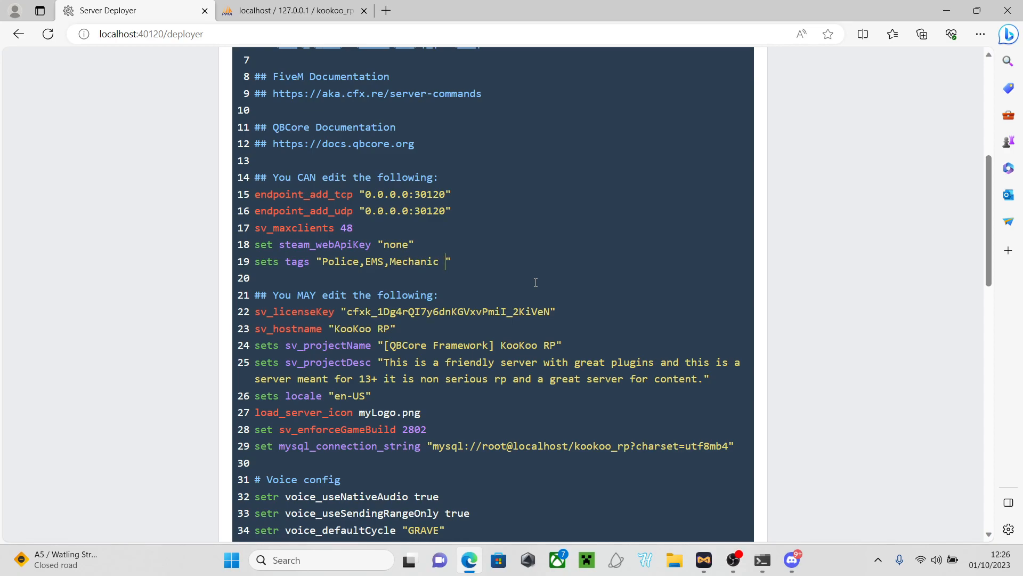
type("content")
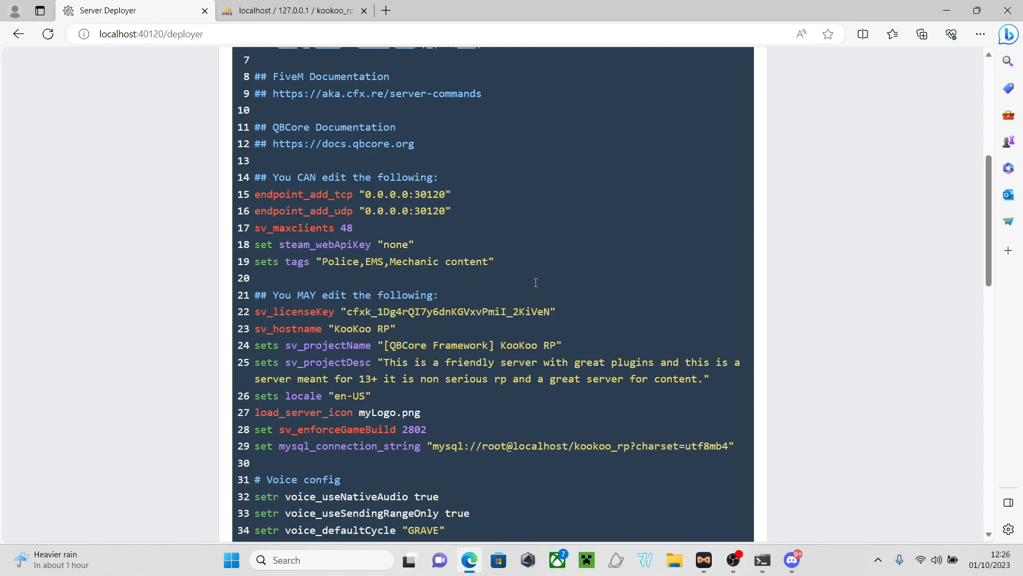
key("BackSpace")
key("BackSpace")
key("BackSpace")
key("BackSpace")
key("BackSpace")
key("BackSpace")
type("Co")
type("ntent ")
type("pl")
key("BackSpace")
key("BackSpace")
key("BackSpace")
type(", +more.")
left_click(393, 263)
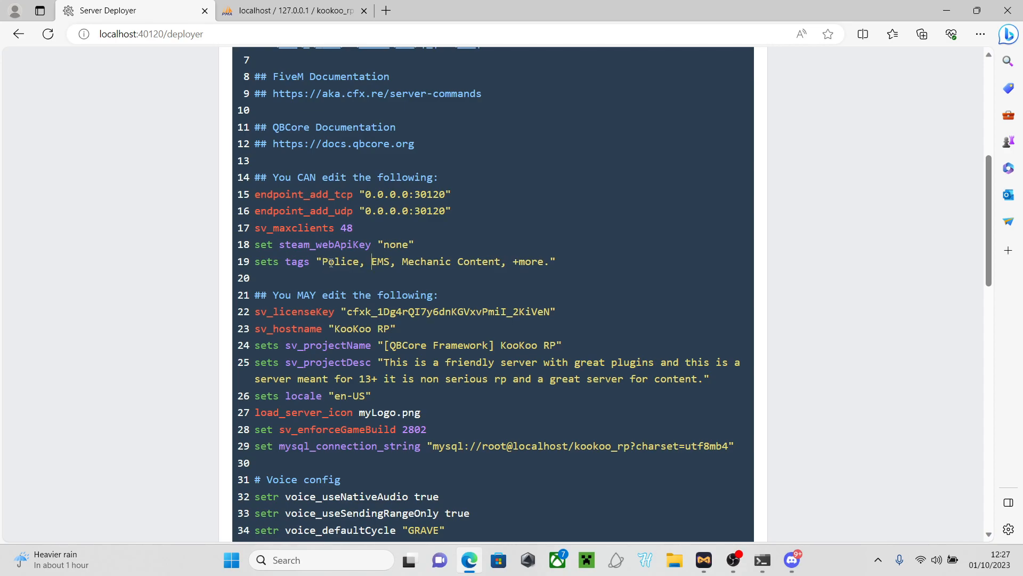
scroll(372, 265, "down", 15)
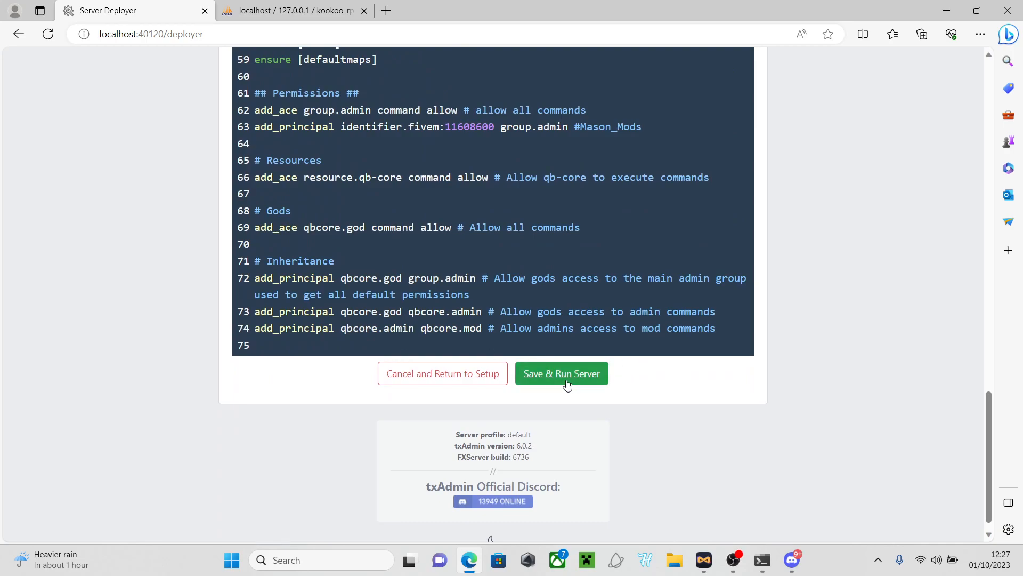
Save the config, start the KooKoo RP server and follow the Live Console startup log
left_click(548, 373)
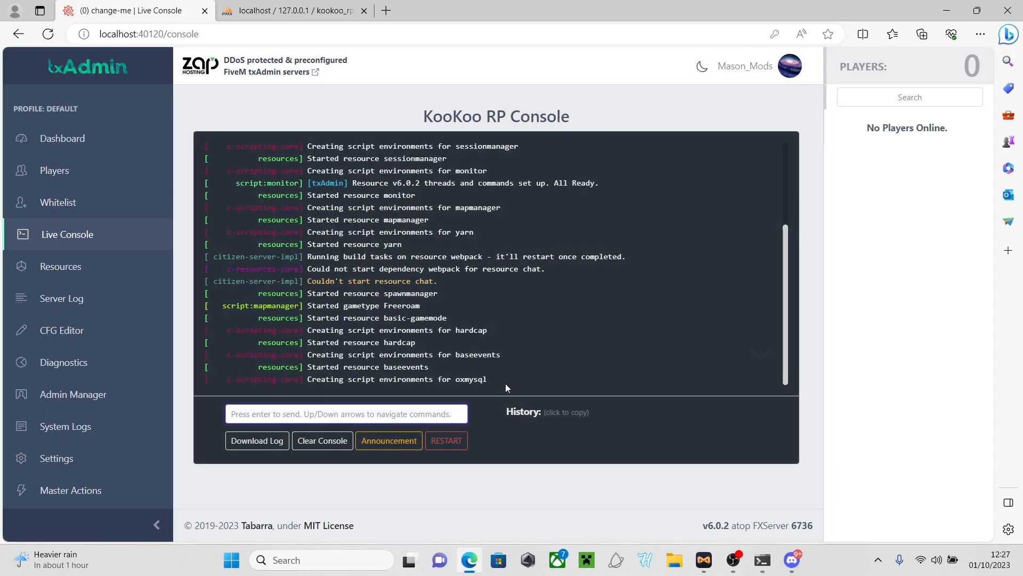
scroll(678, 356, "down", 1)
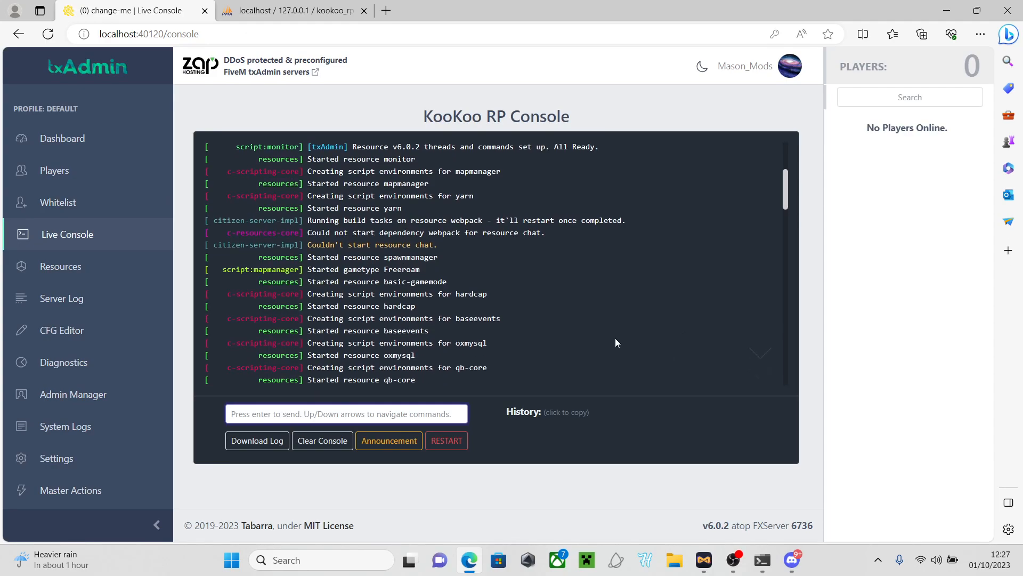
scroll(574, 333, "down", 10)
scroll(575, 334, "down", 15)
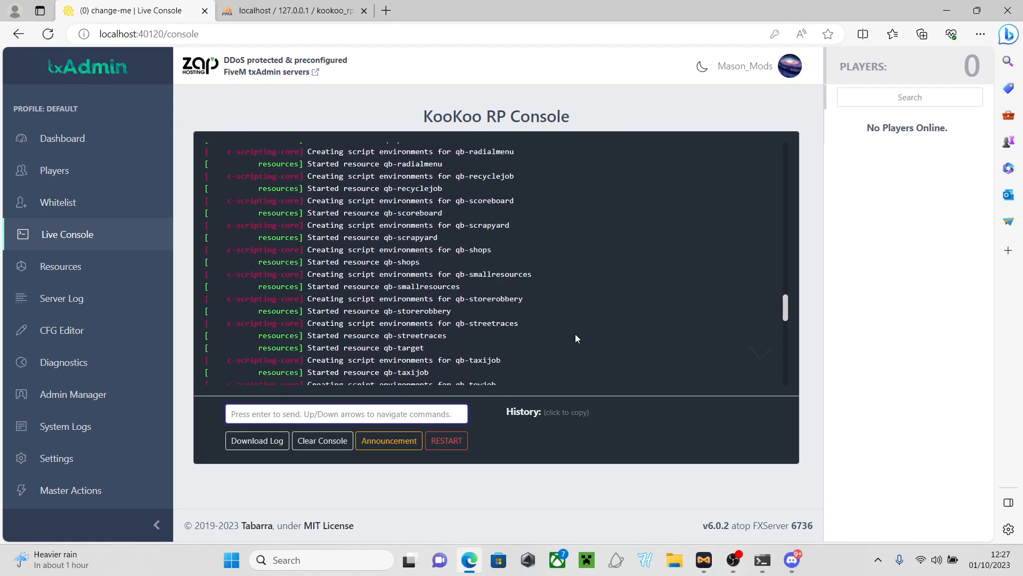
scroll(574, 333, "down", 5)
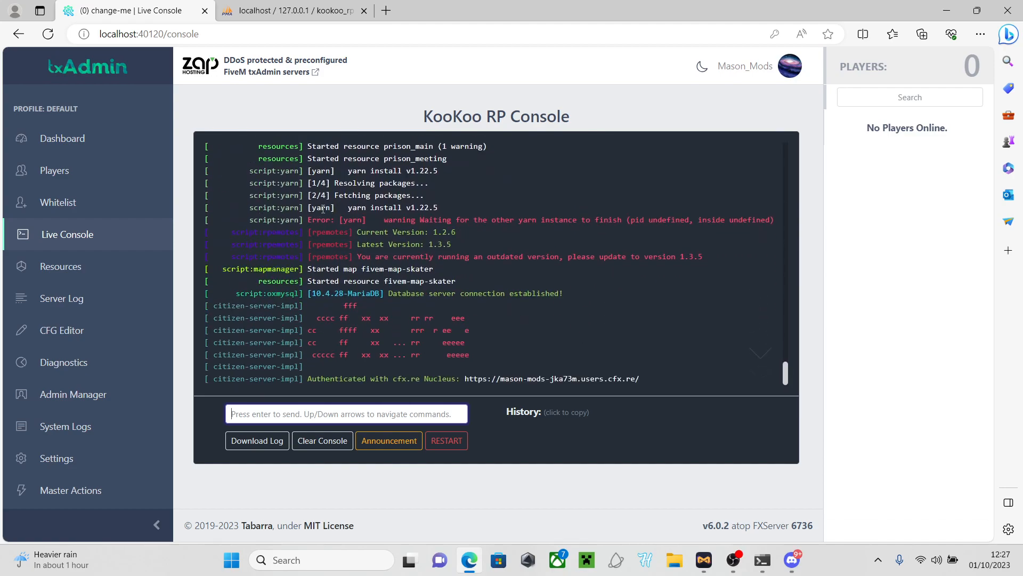
left_click(759, 369)
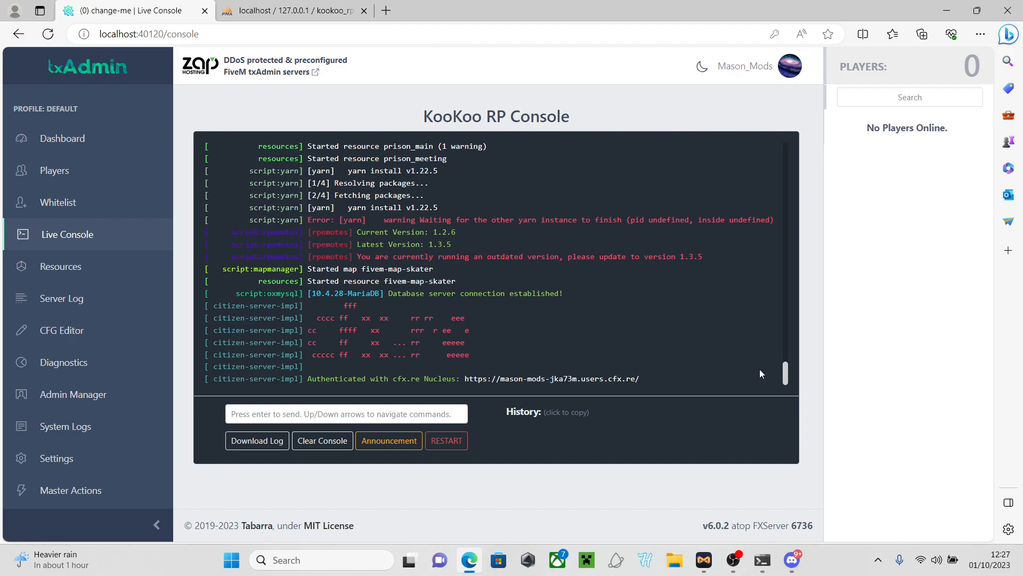
Check the Cfx.re Server terminal window, then return to the Live Console
left_click(770, 568)
left_click(771, 566)
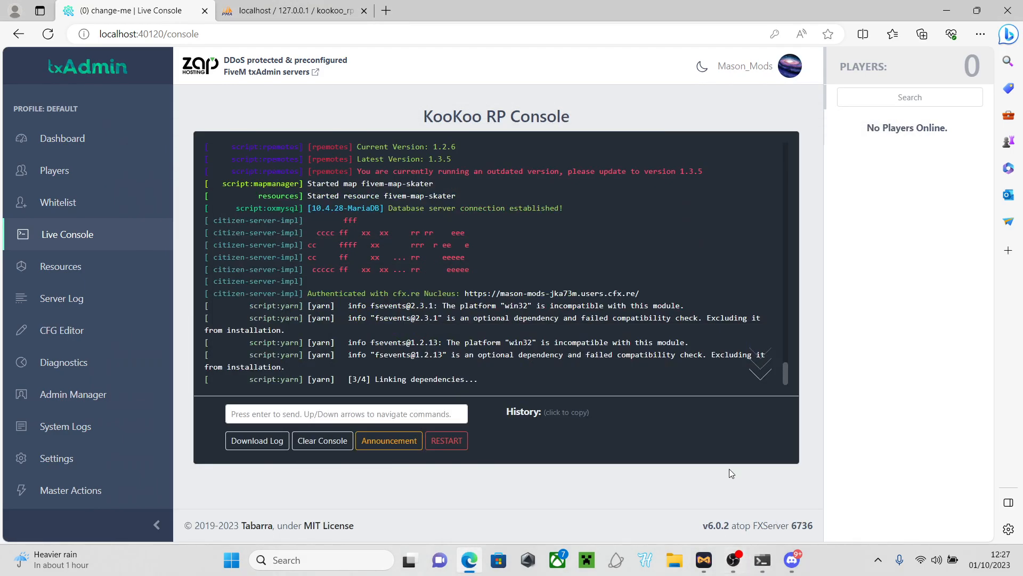
left_click(759, 566)
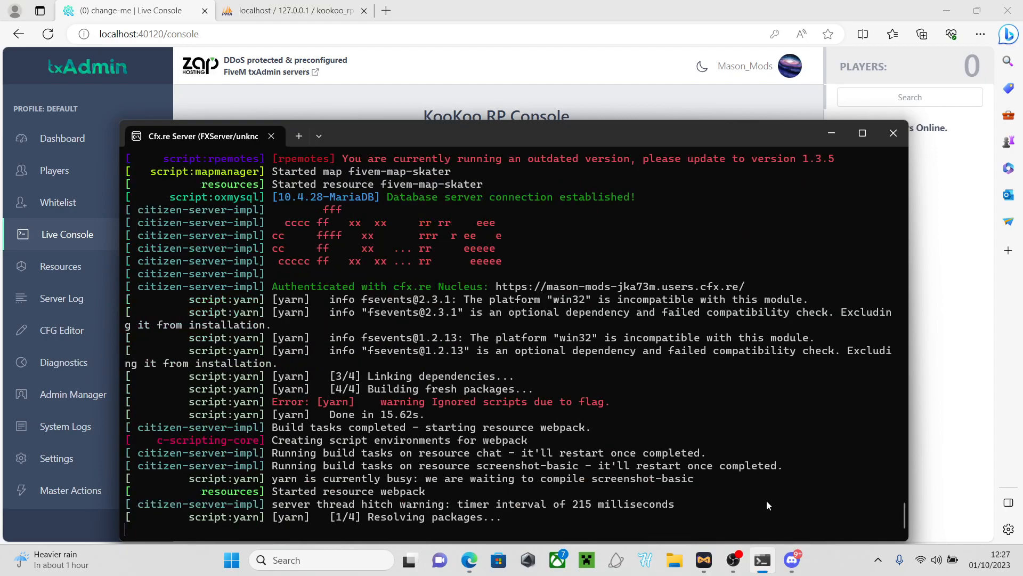
left_click(763, 560)
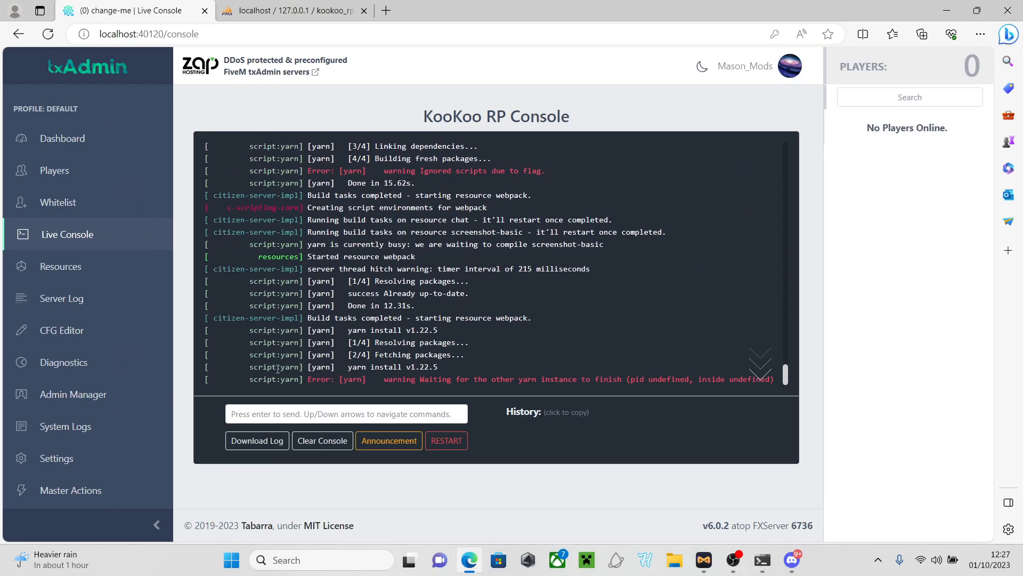
scroll(138, 373, "down", 2)
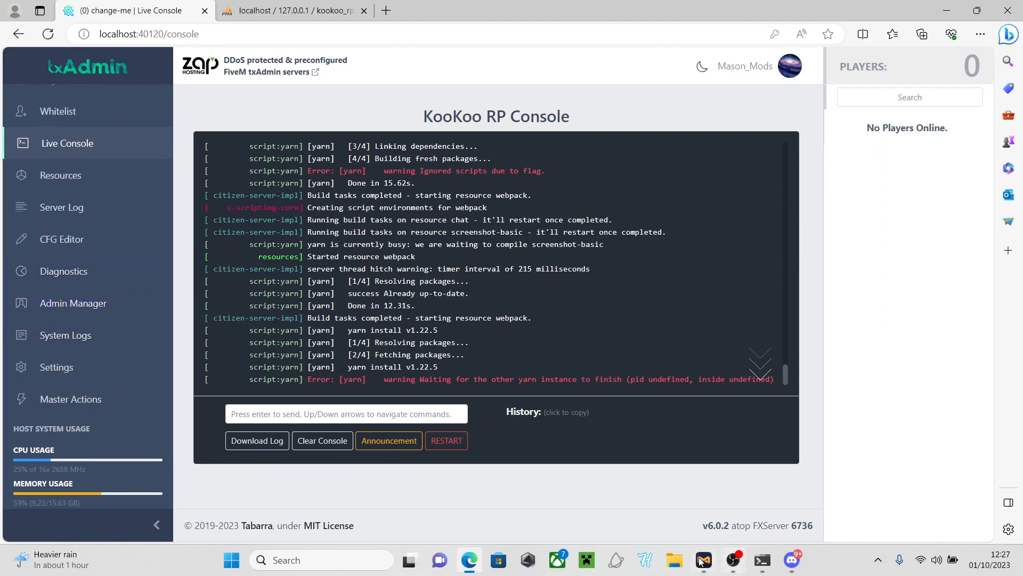
scroll(137, 237, "up", 2)
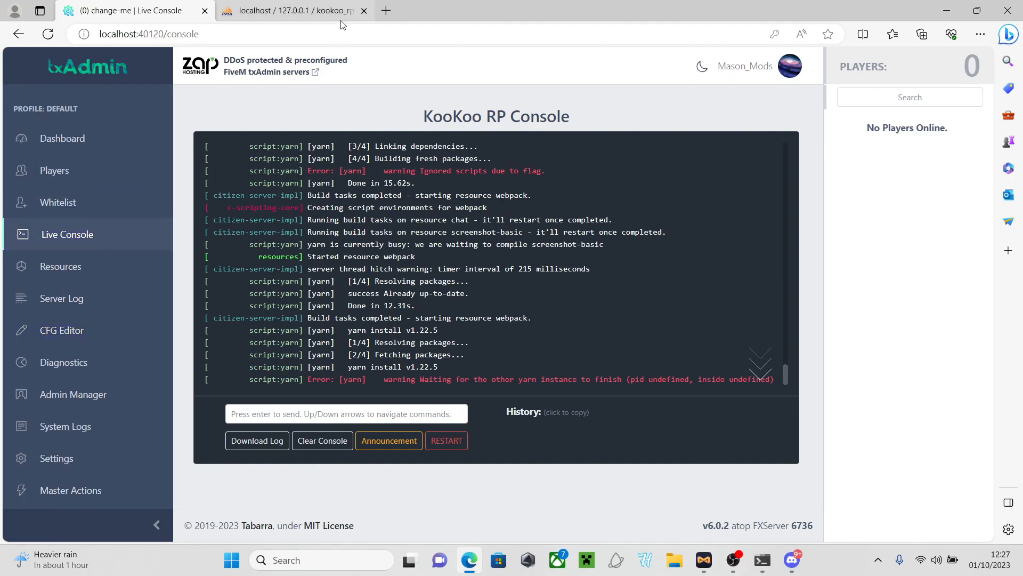
Refresh kookoo_rp in phpMyAdmin to confirm its 28 tables, then close the phpMyAdmin tab
left_click(385, 11)
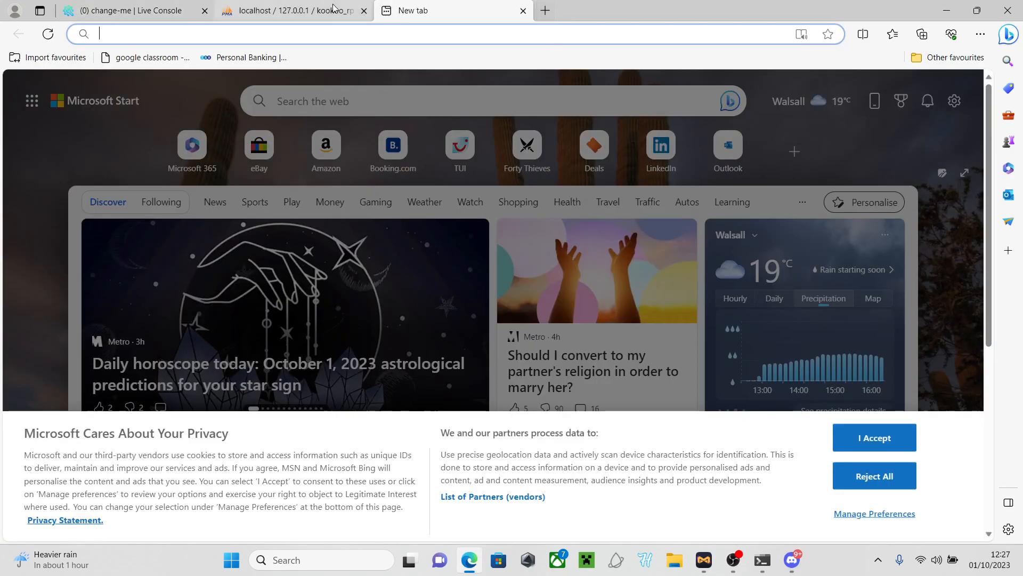
left_click(291, 11)
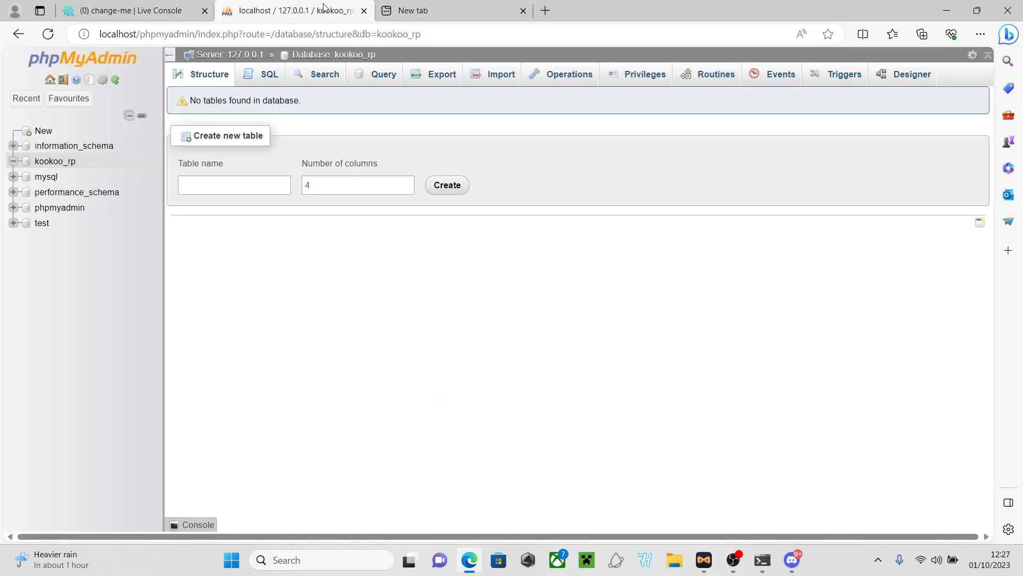
left_click(44, 161)
scroll(319, 315, "down", 8)
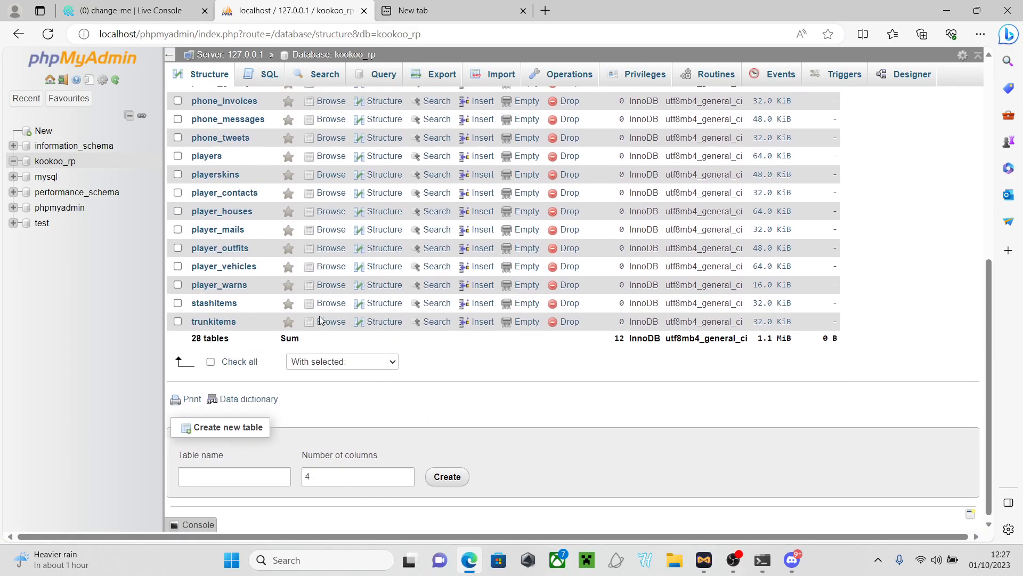
scroll(319, 316, "up", 8)
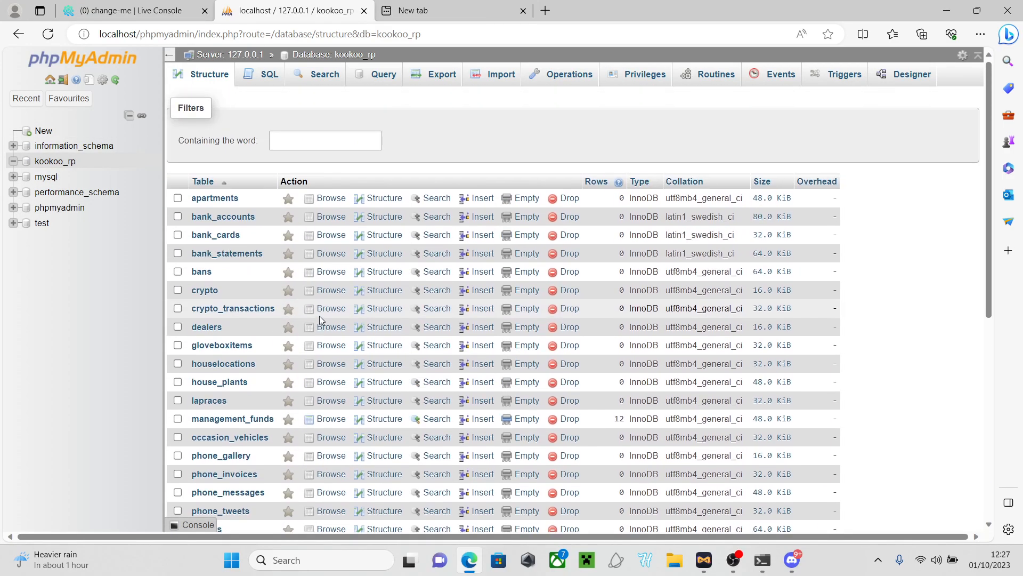
left_click(364, 11)
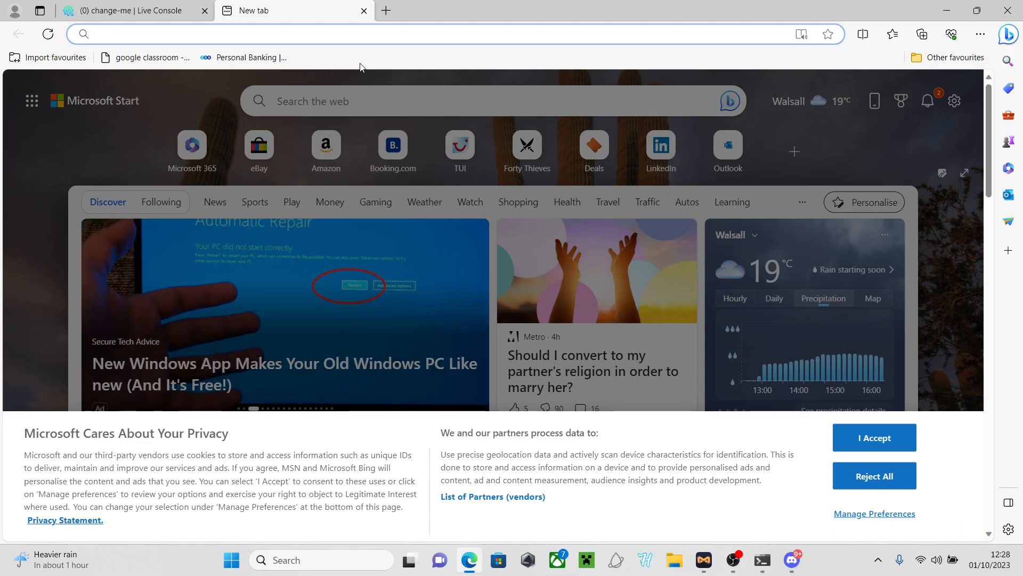
Check txAdmin's Live Console, where yarn finishes building in 34.40s, then minimize Edge
left_click(792, 560)
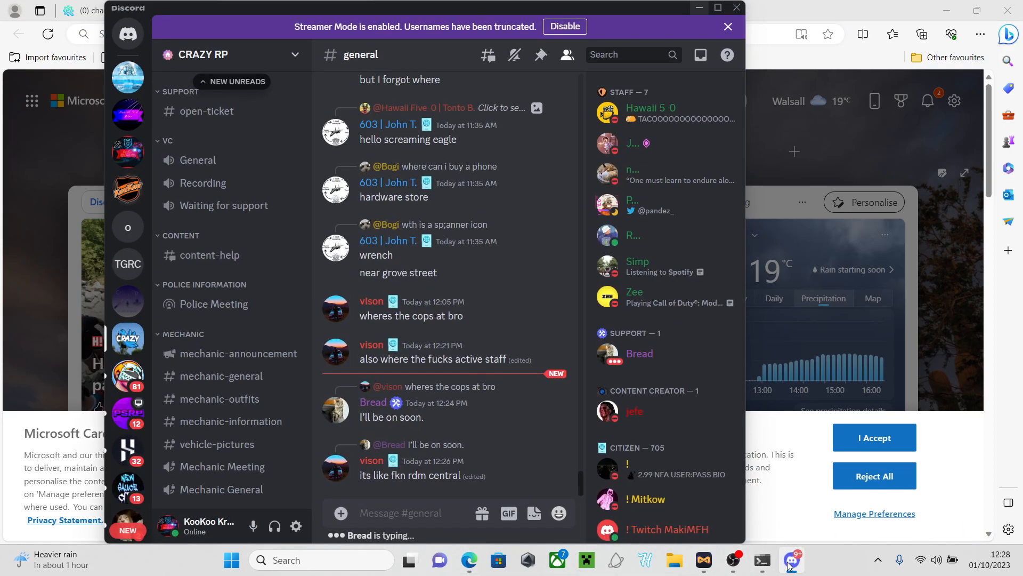
left_click(792, 560)
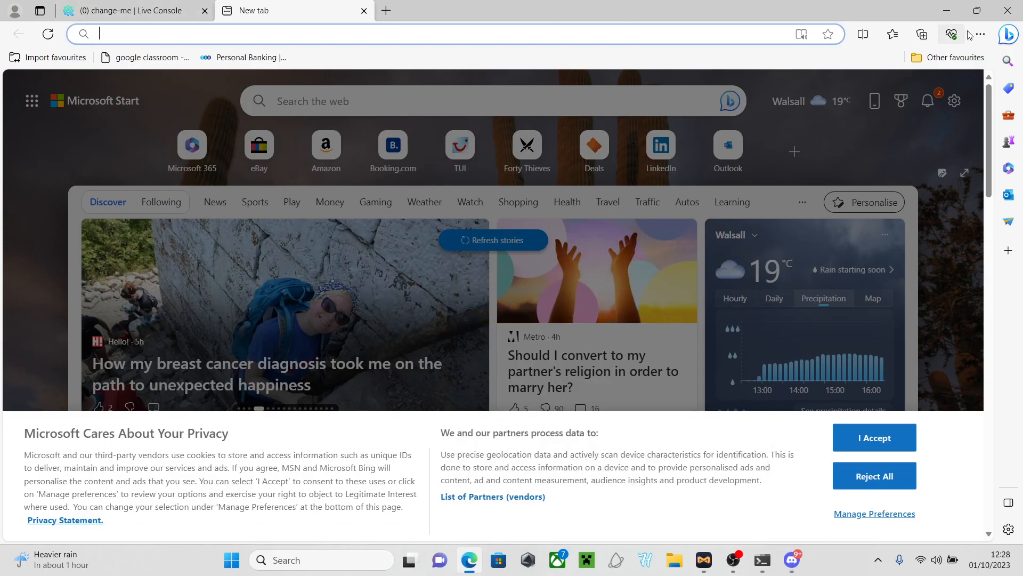
left_click(946, 10)
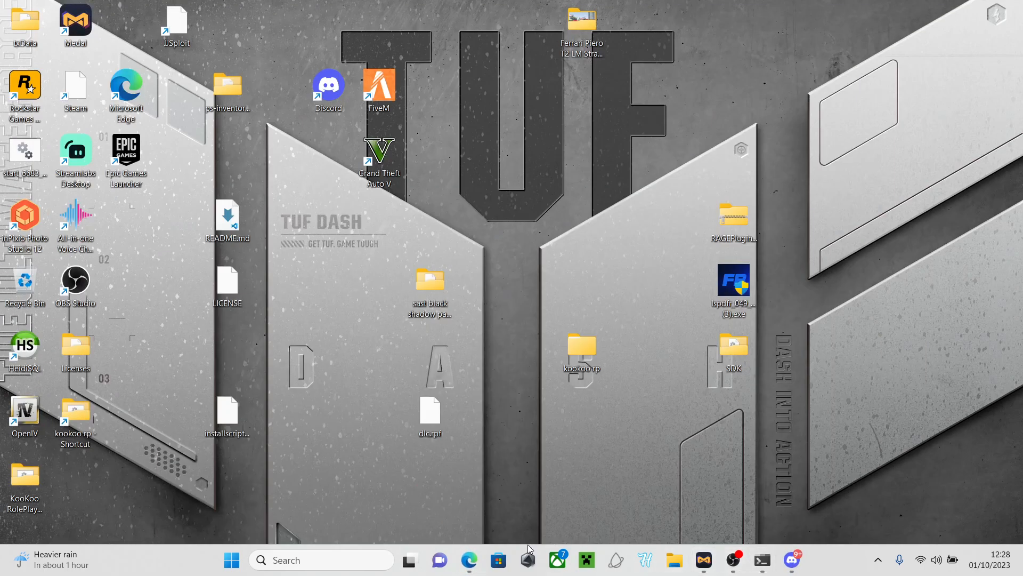
left_click(469, 559)
left_click(180, 8)
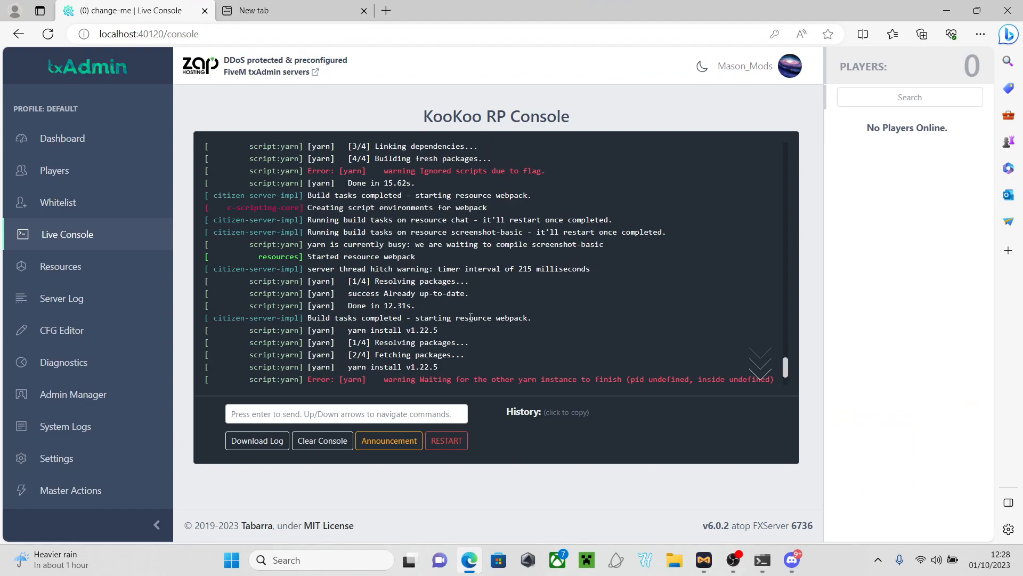
left_click(947, 10)
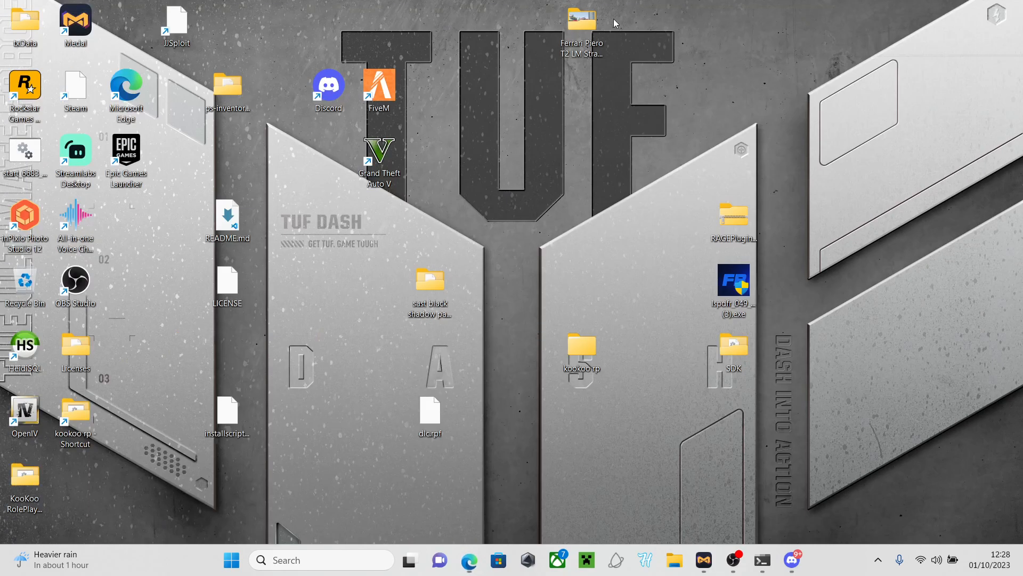
double_click(378, 67)
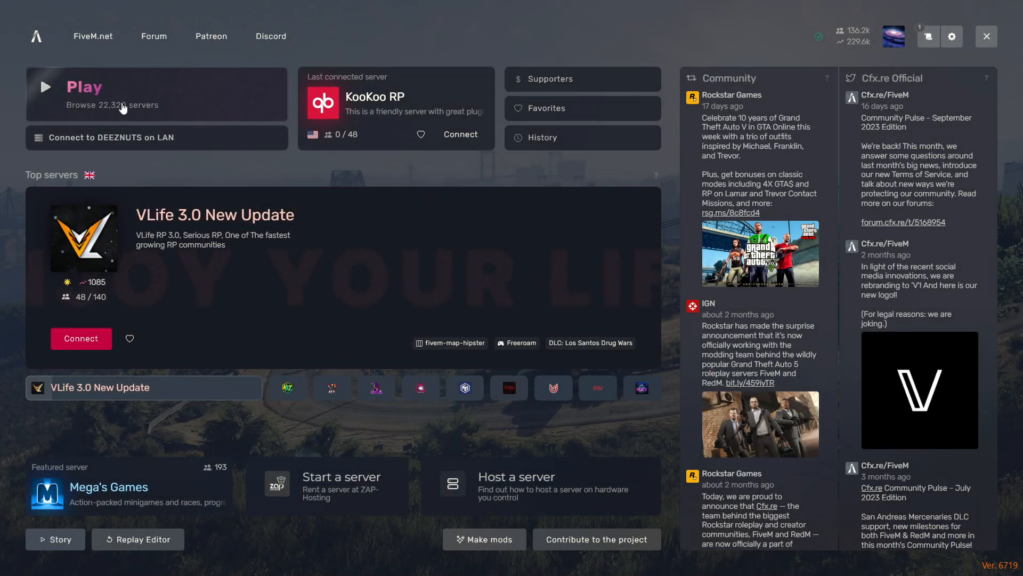
left_click(178, 74)
type("kook")
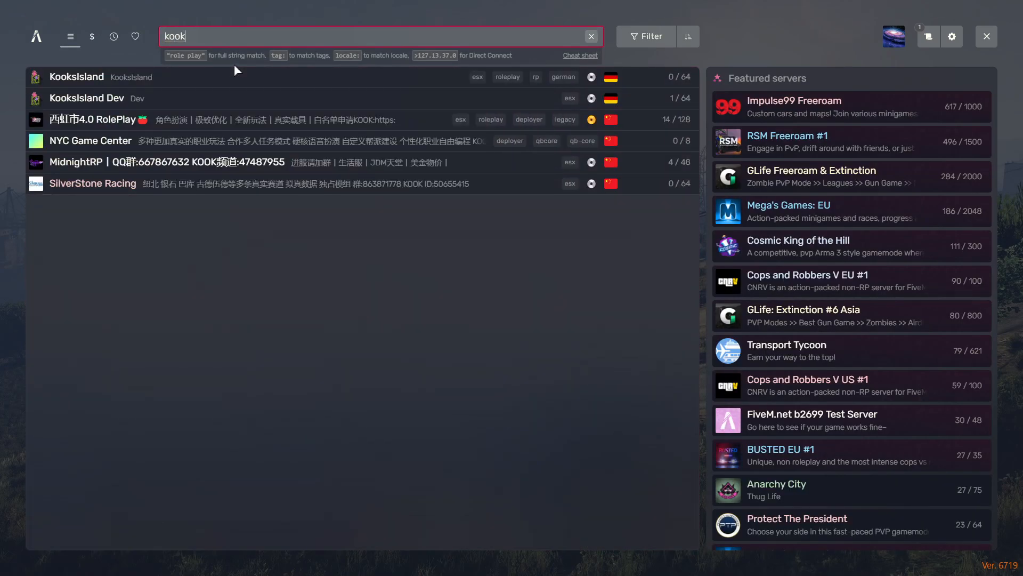
key("BackSpace")
key("BackSpace")
key("BackSpace")
key("BackSpace")
type("KooK")
key("BackSpace")
key("BackSpace")
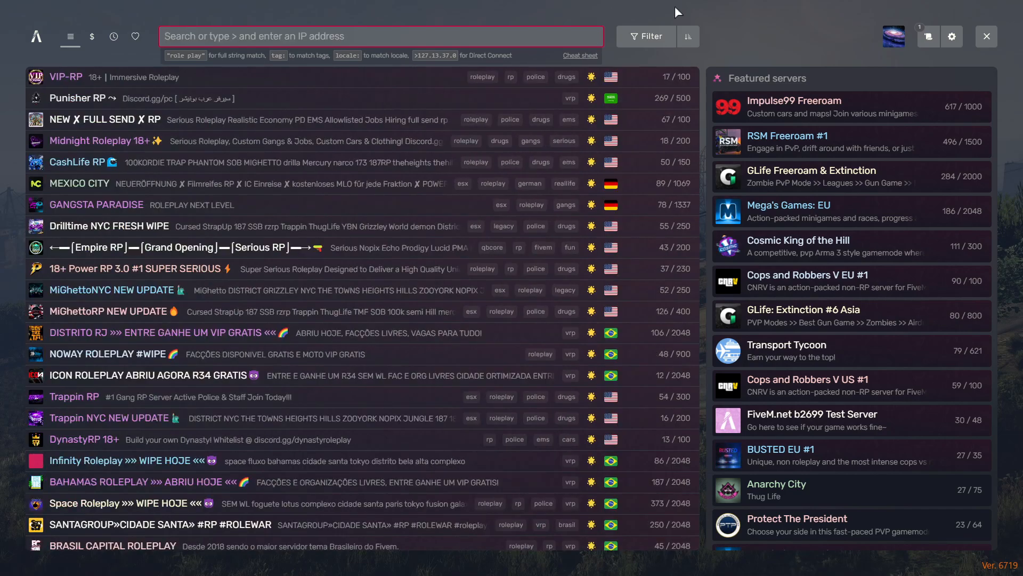
left_click(986, 36)
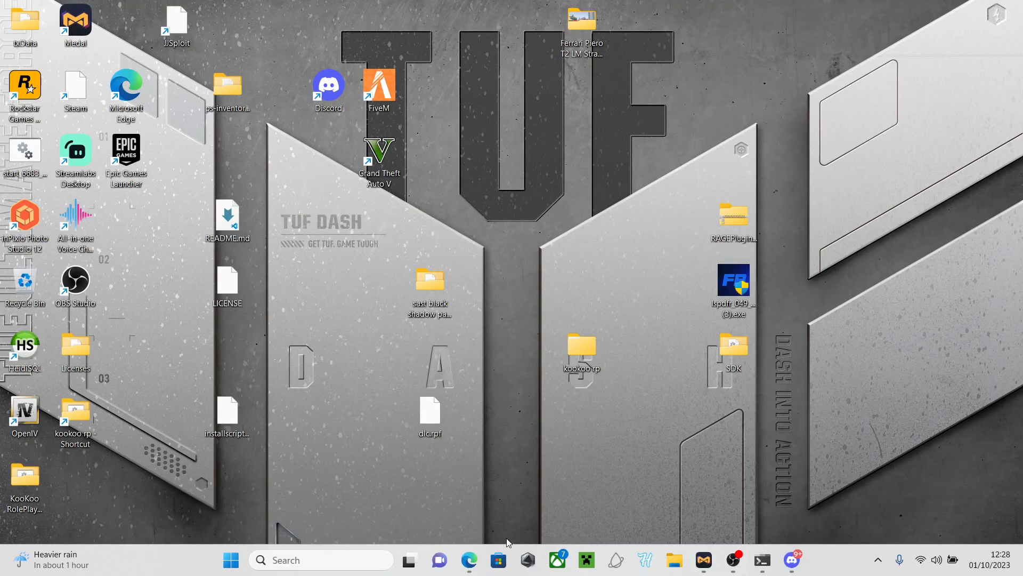
left_click(469, 560)
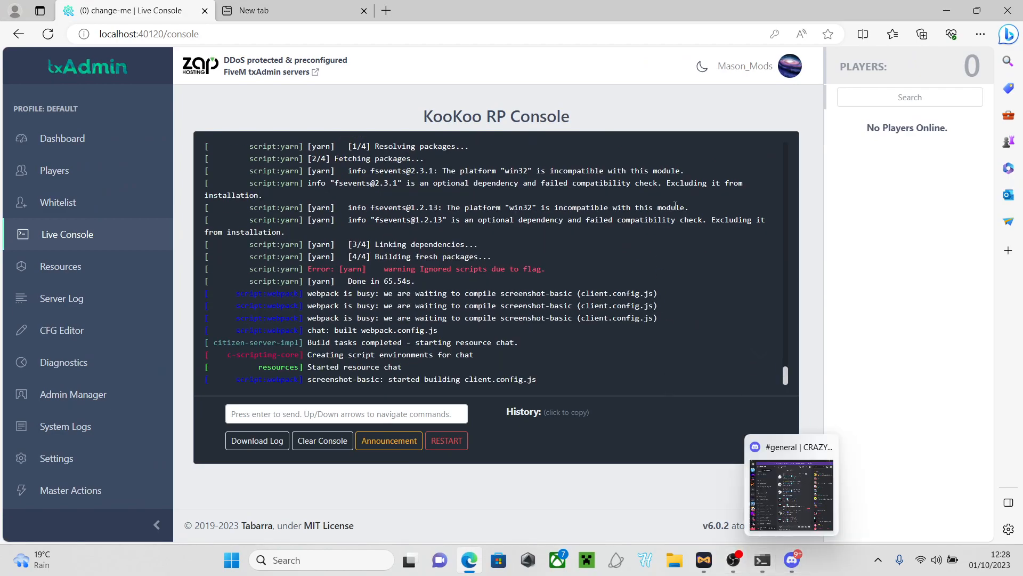
left_click(945, 11)
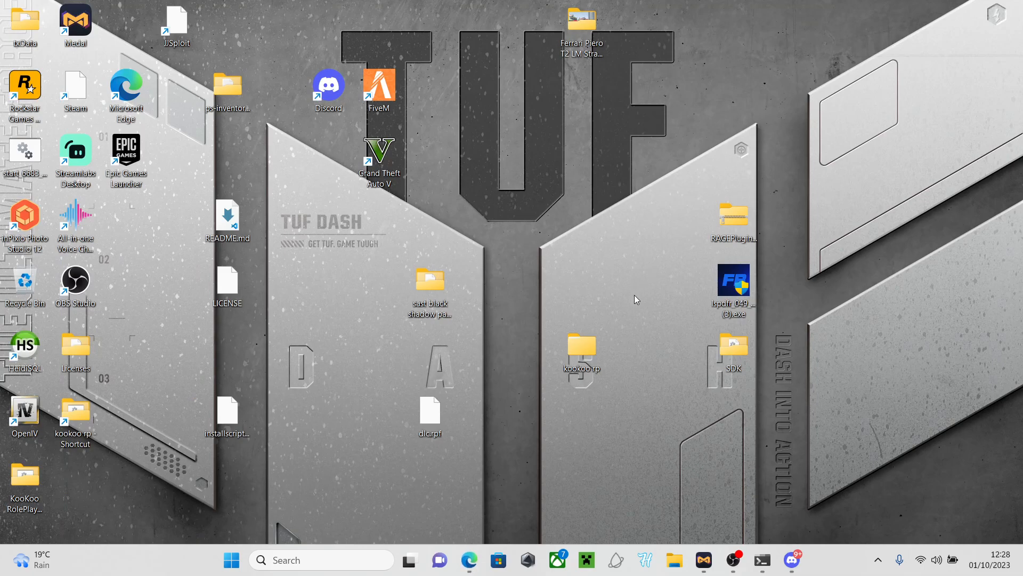
Bring up Discord and switch to the KooKoo RolePlay server
left_click(784, 557)
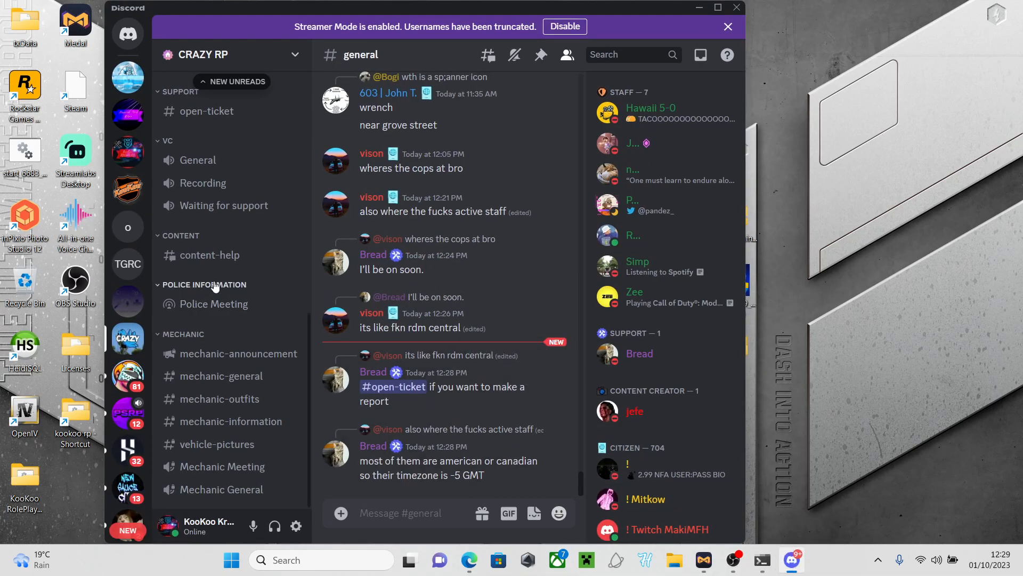
scroll(229, 271, "up", 6)
scroll(229, 284, "down", 6)
scroll(228, 284, "up", 6)
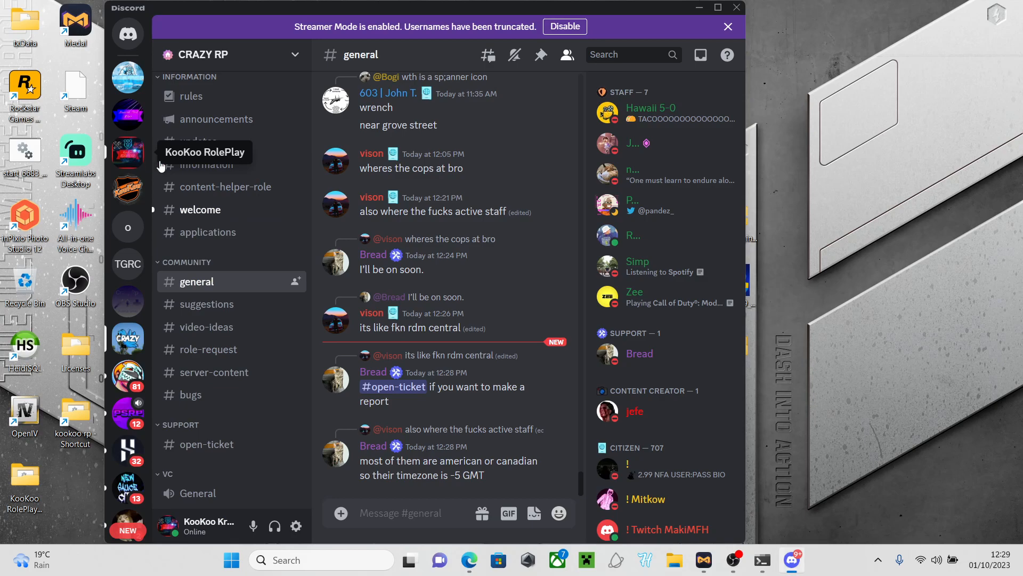
left_click(128, 152)
scroll(263, 235, "down", 3)
scroll(262, 234, "down", 10)
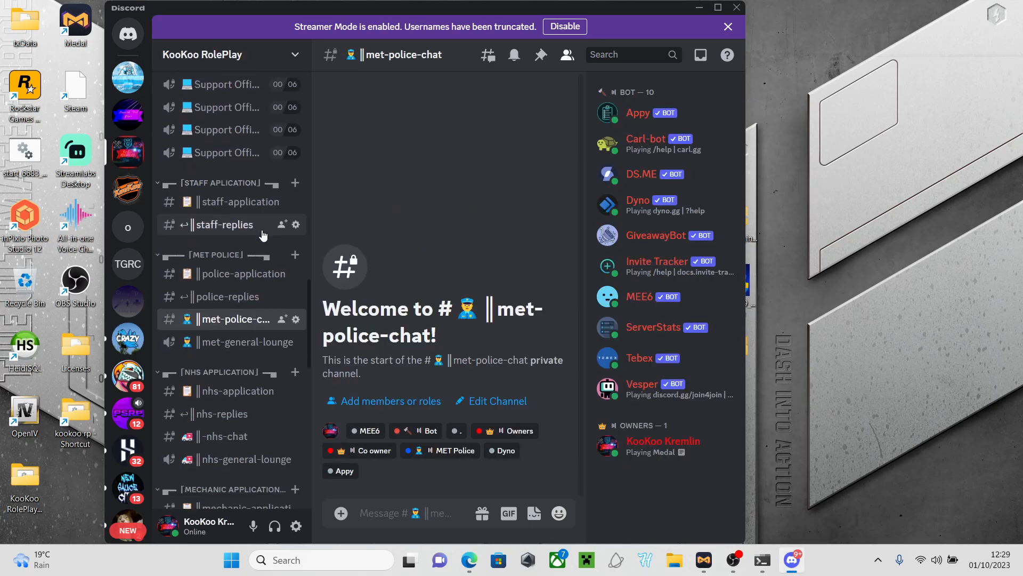
scroll(186, 397, "down", 8)
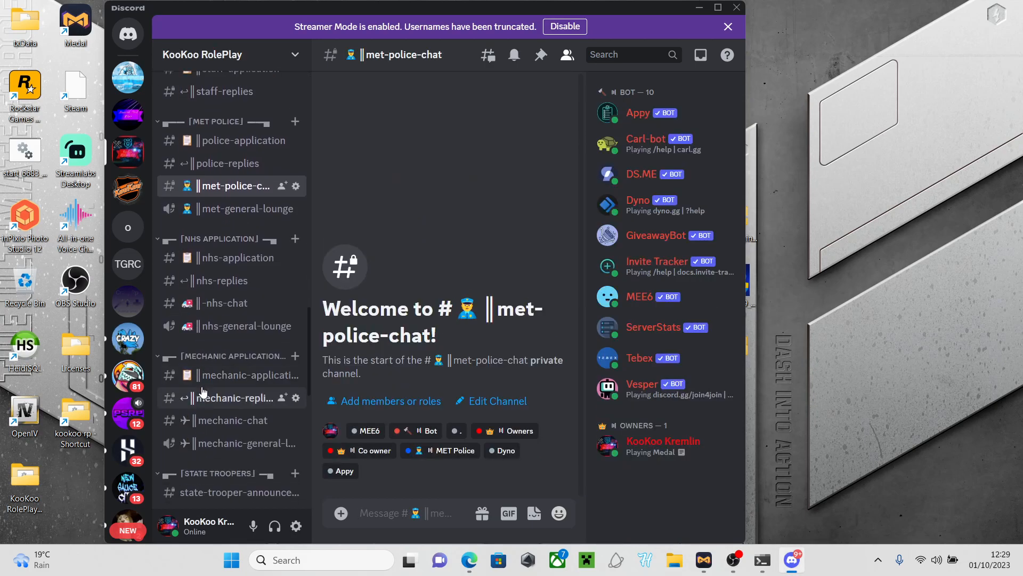
scroll(229, 474, "down", 2)
scroll(235, 474, "up", 8)
scroll(240, 291, "up", 7)
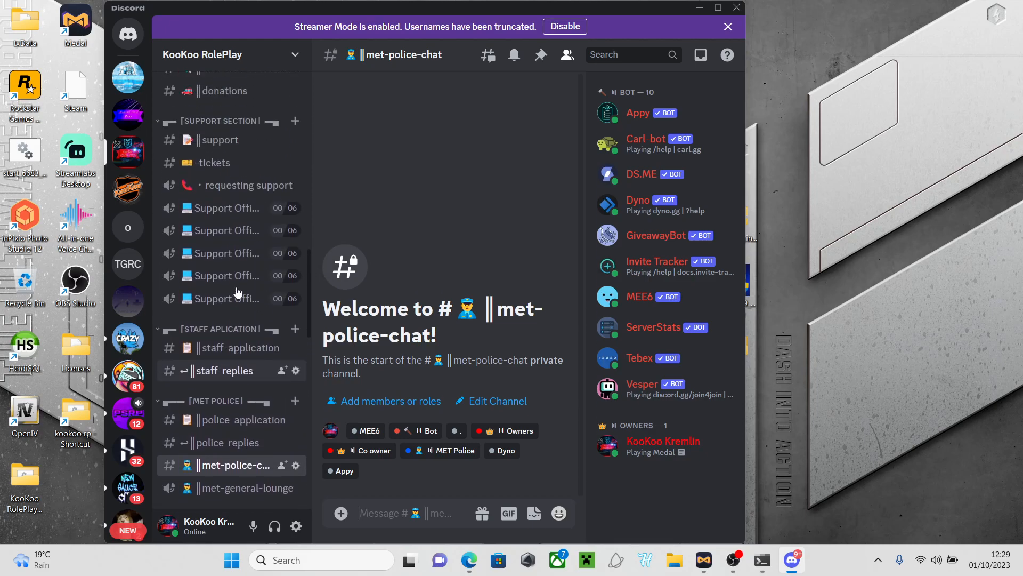
View the #-tickets and #support channels, then minimize Discord
left_click(218, 216)
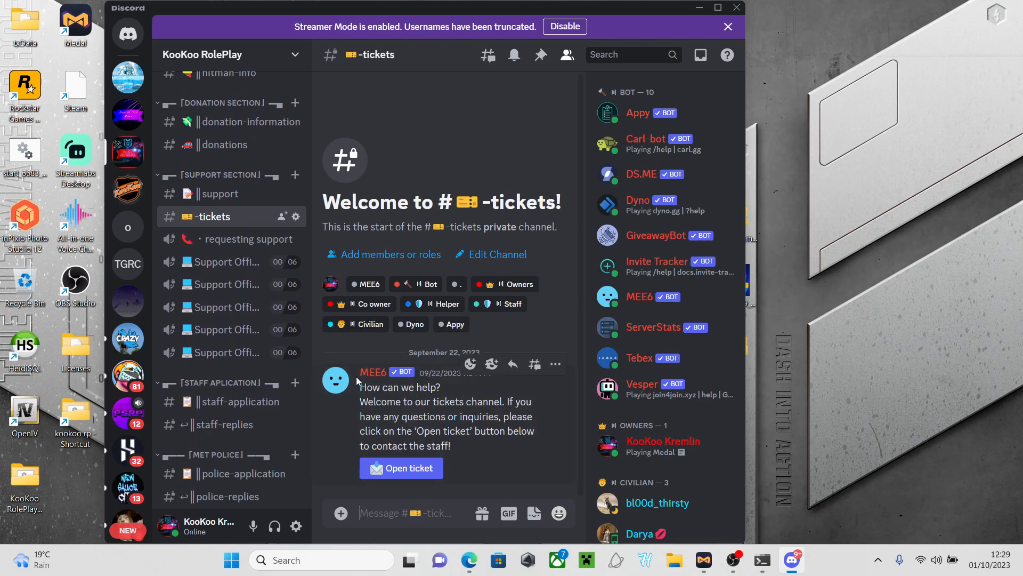
scroll(230, 234, "up", 2)
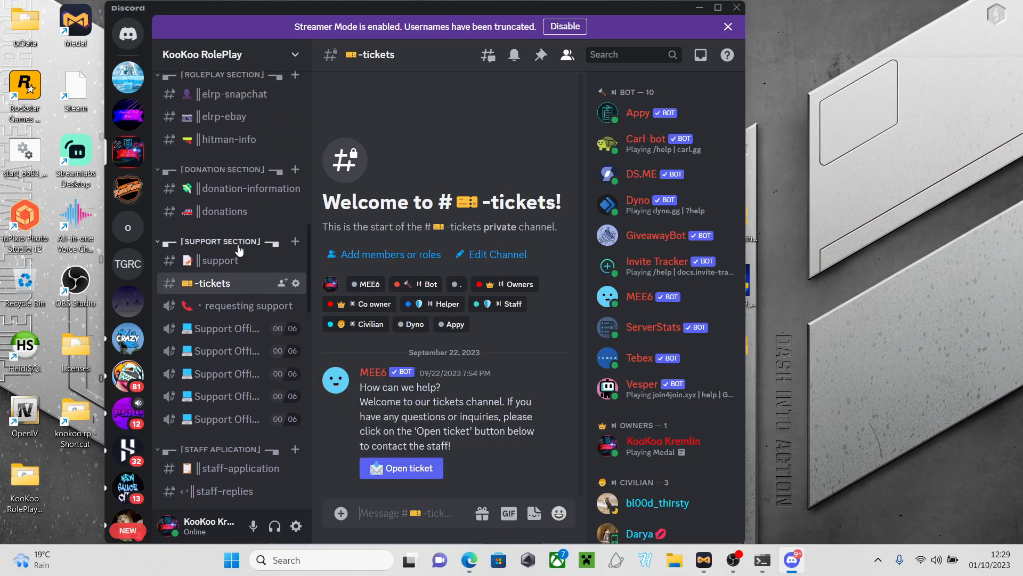
left_click(230, 260)
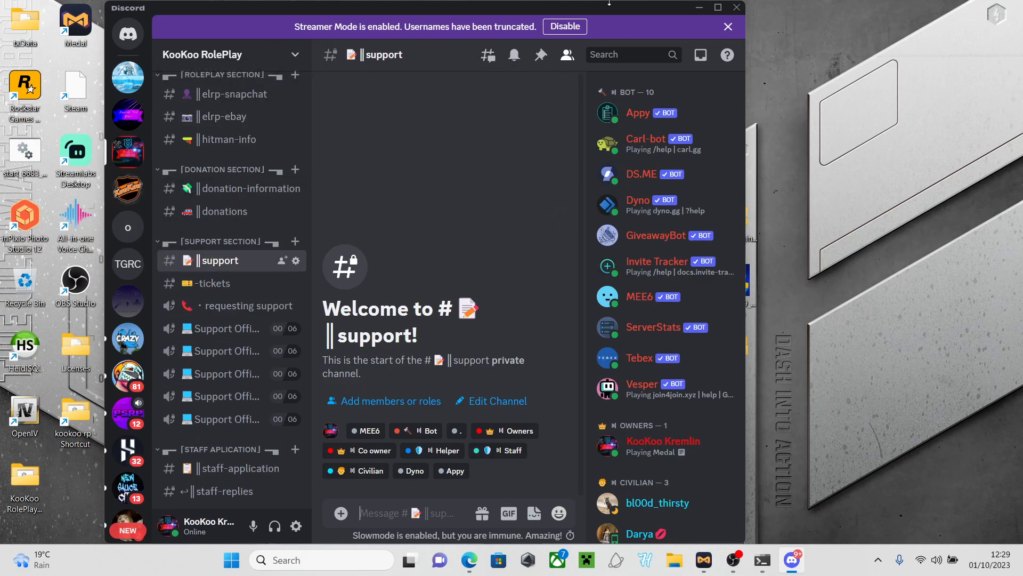
left_click(702, 8)
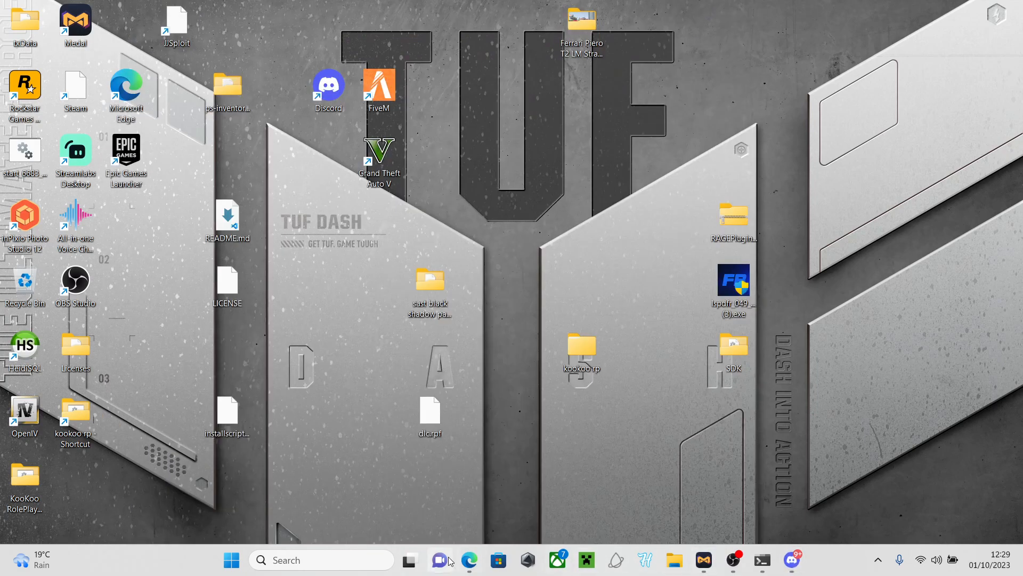
Check the latest lines of the server console, then minimize Edge
left_click(469, 560)
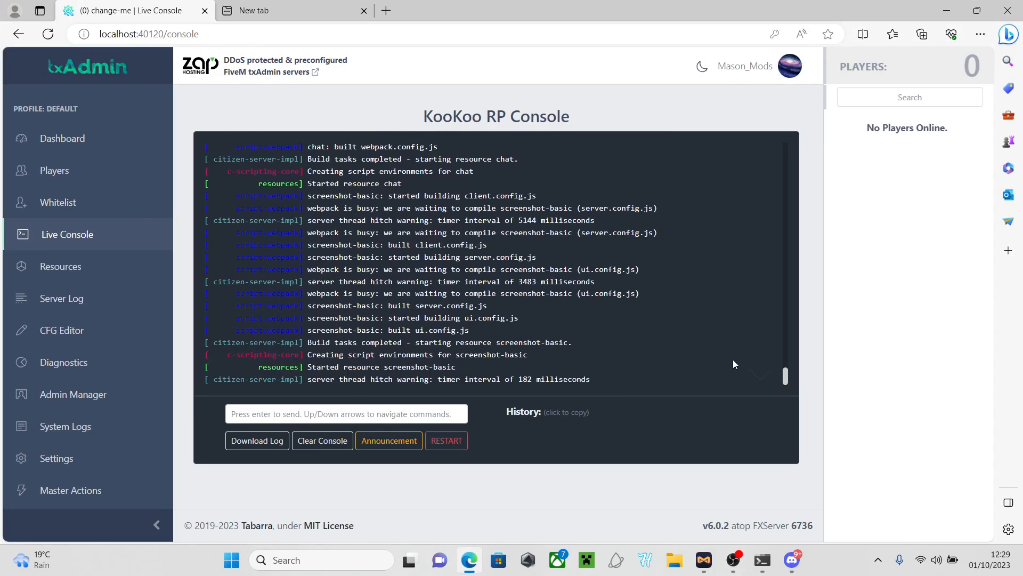
left_click(764, 380)
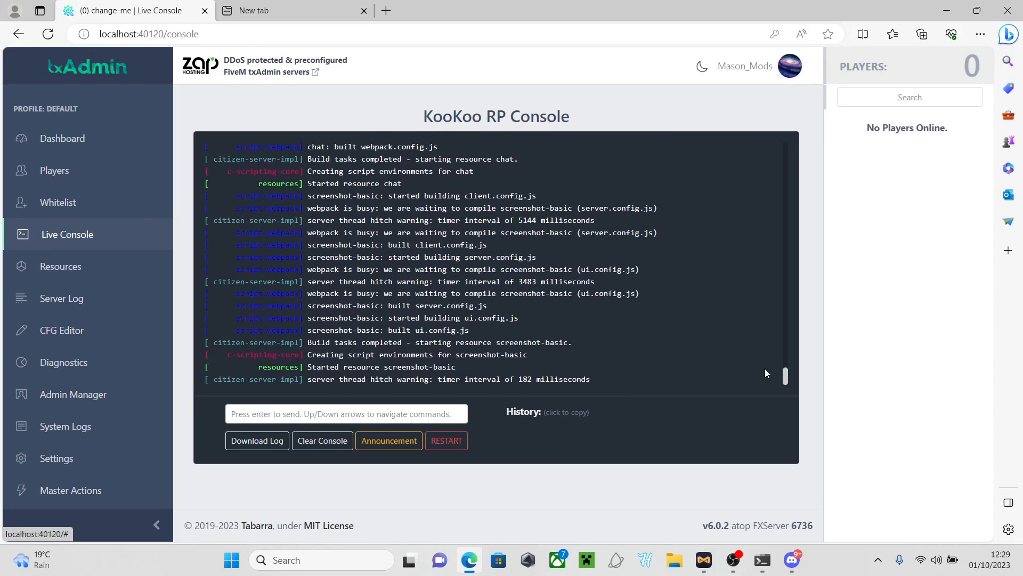
left_click(954, 7)
Launch FiveM and connect to the last connected server, KooKoo RP
double_click(386, 79)
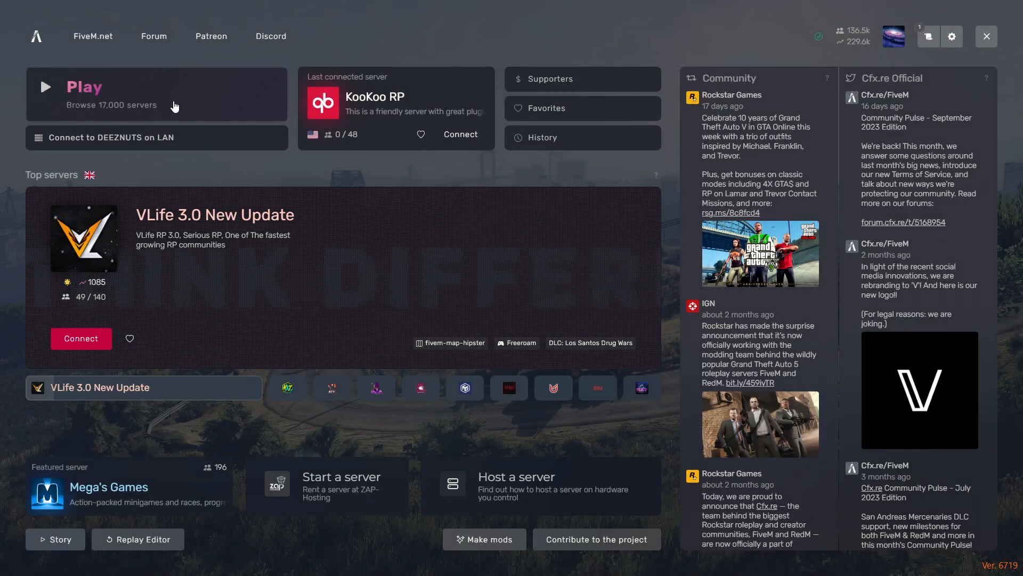
left_click(174, 106)
type("koo")
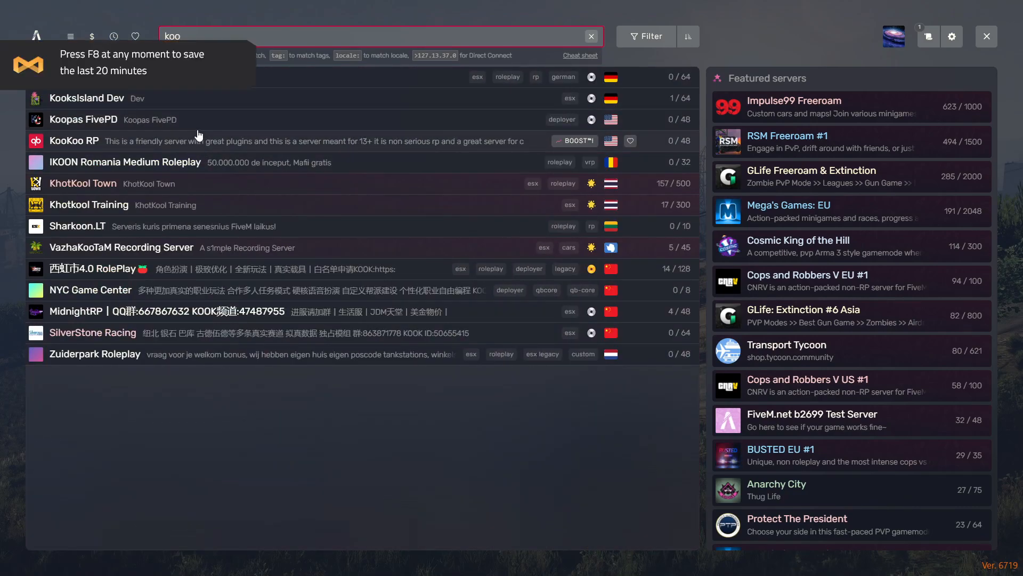
key("BackSpace")
key("BackSpace")
key("BackSpace")
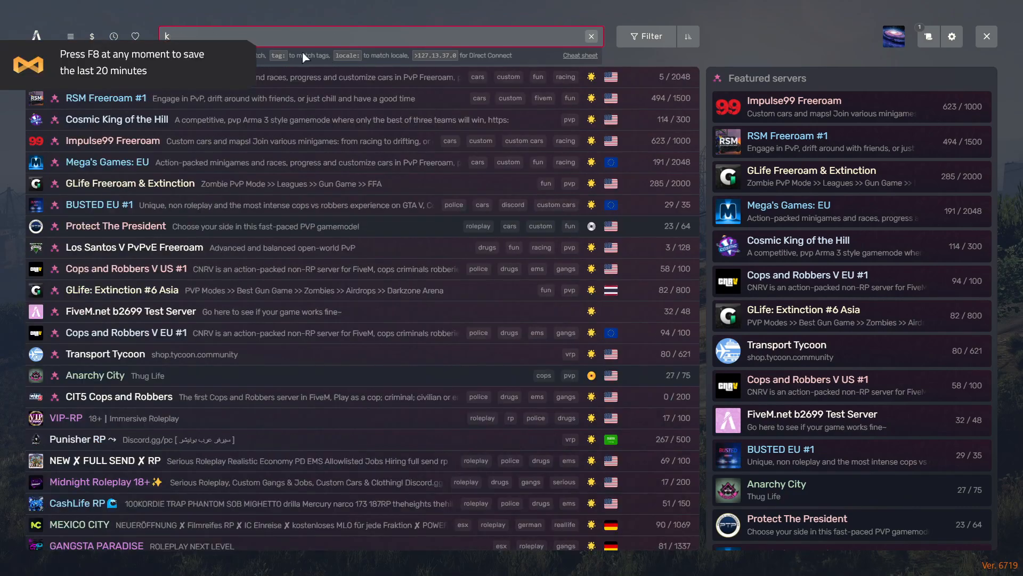
left_click(34, 34)
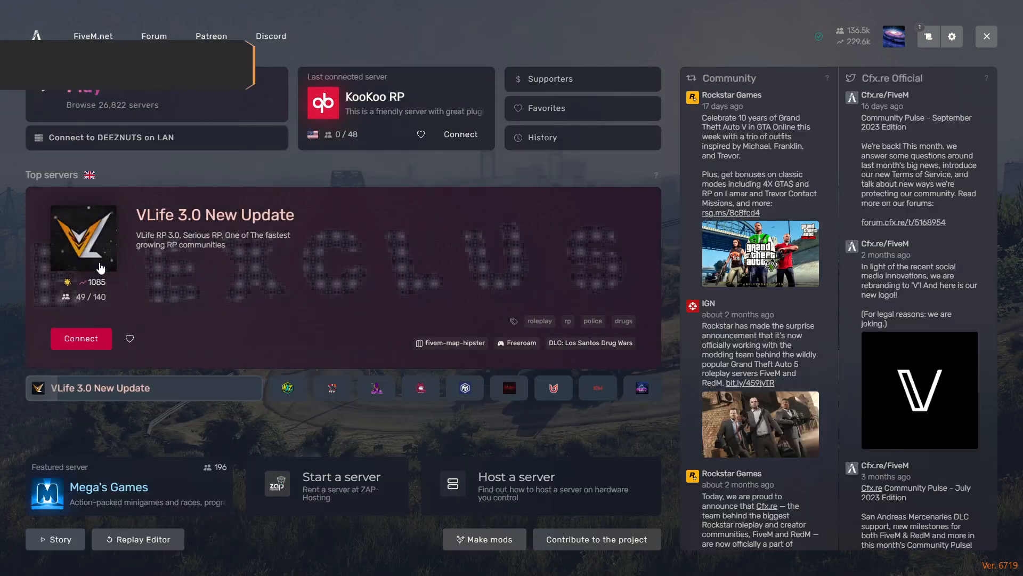
left_click(112, 147)
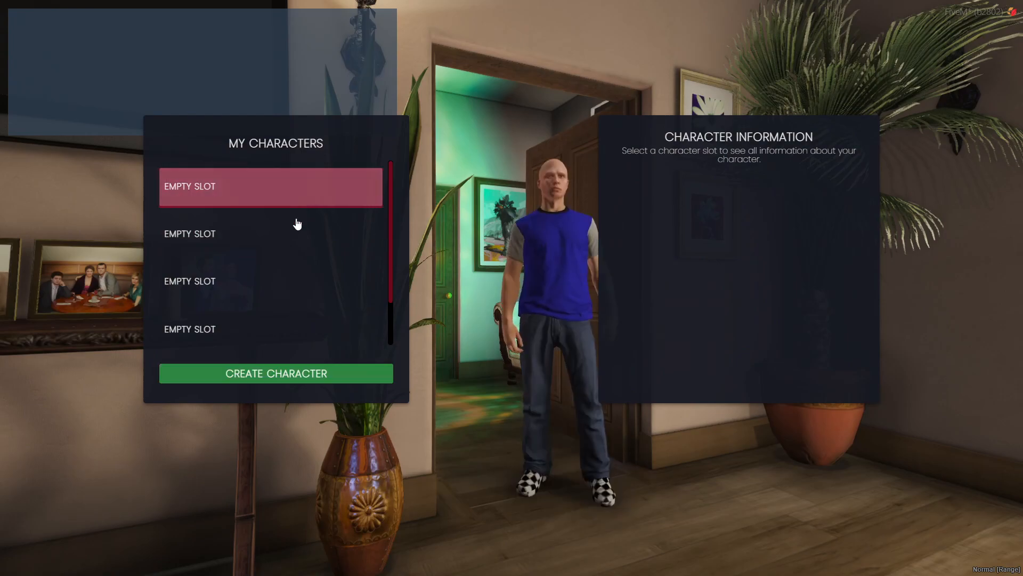
Start a new character with United Kingdom nationality and Male gender
left_click(268, 370)
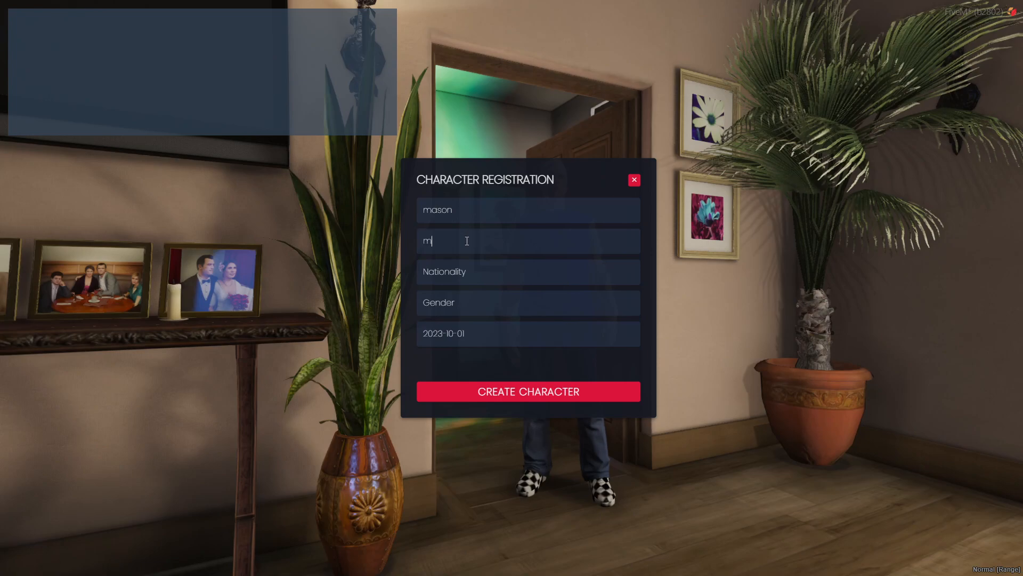
left_click(450, 278)
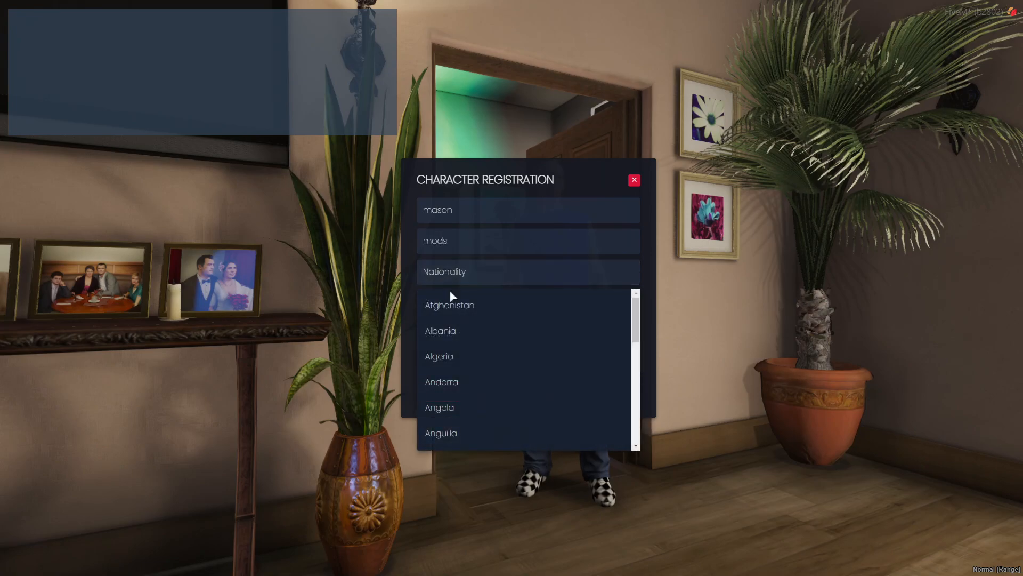
scroll(450, 316, "down", 20)
left_click(463, 349)
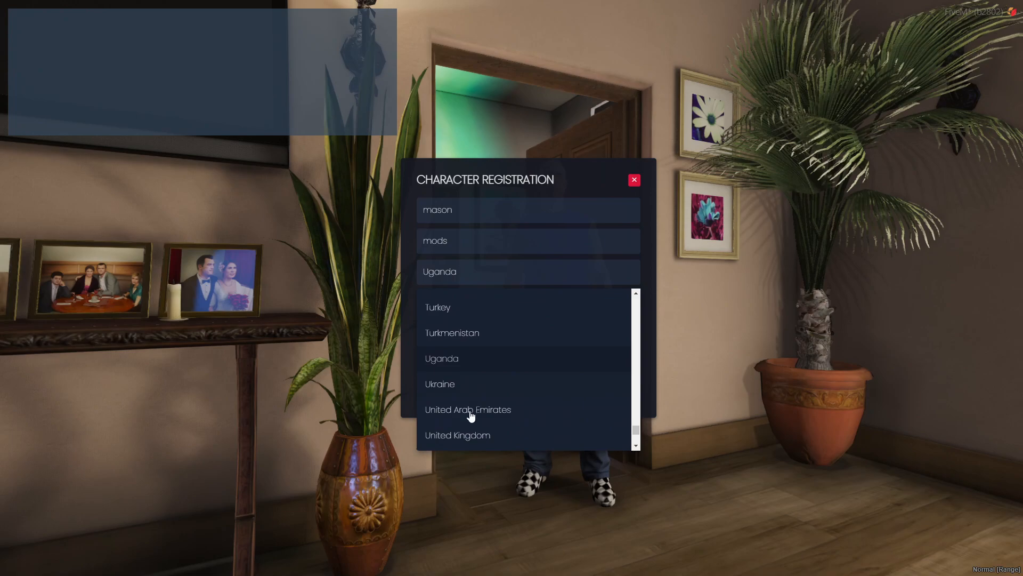
left_click(468, 435)
left_click(453, 304)
left_click(451, 342)
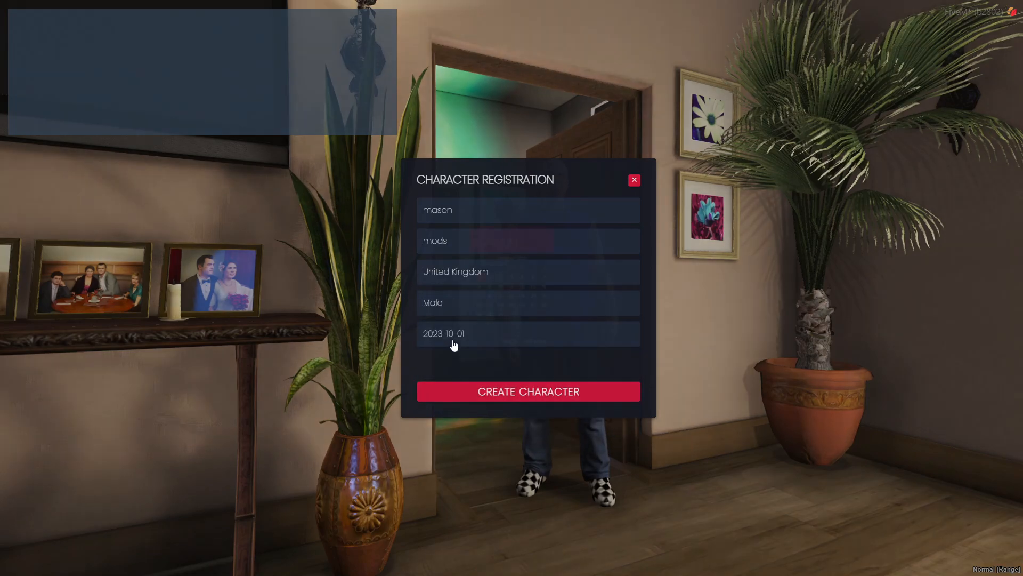
Set the birth date to 2023-10-01 and create the character
left_click(459, 333)
left_click(495, 231)
left_click(503, 232)
left_click(511, 298)
left_click(554, 388)
left_click(527, 392)
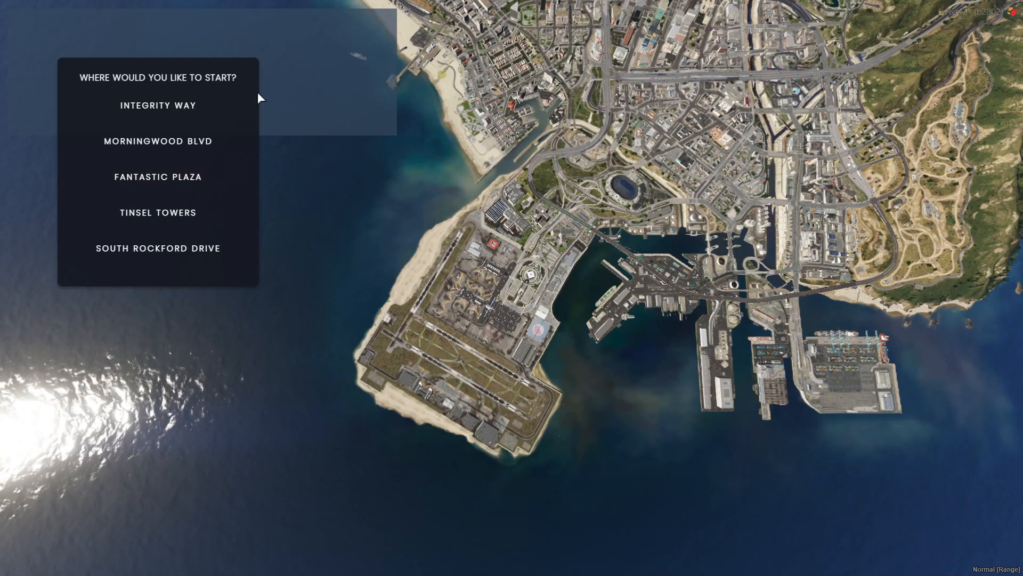
Spawn at Integrity Way and accept the default character appearance
left_click(146, 111)
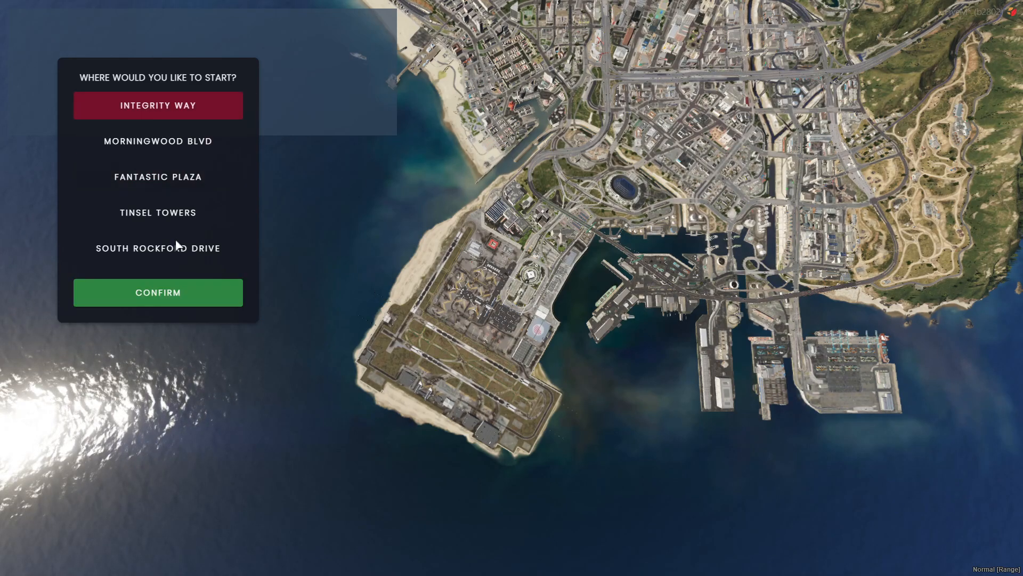
left_click(177, 286)
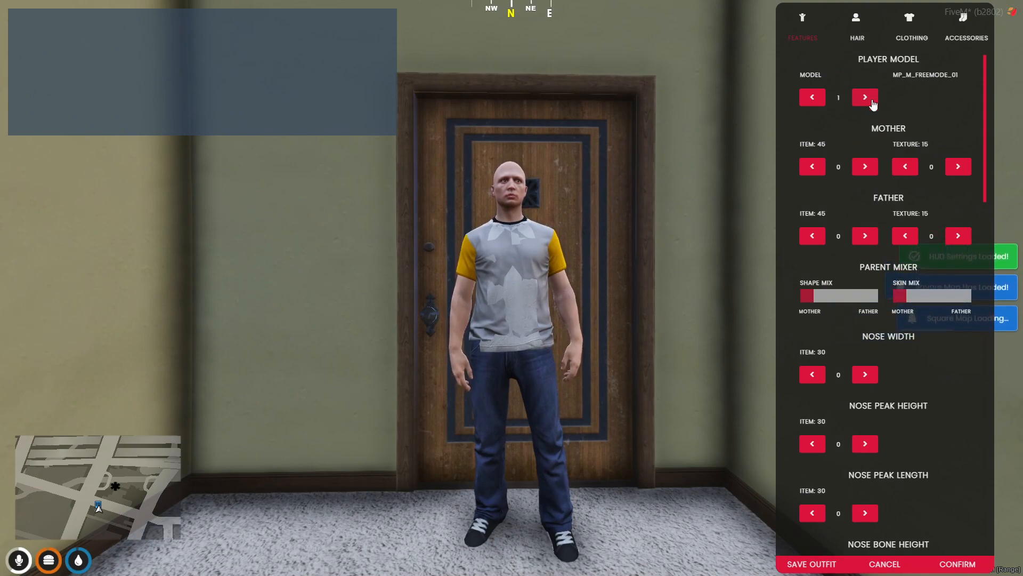
scroll(869, 352, "down", 5)
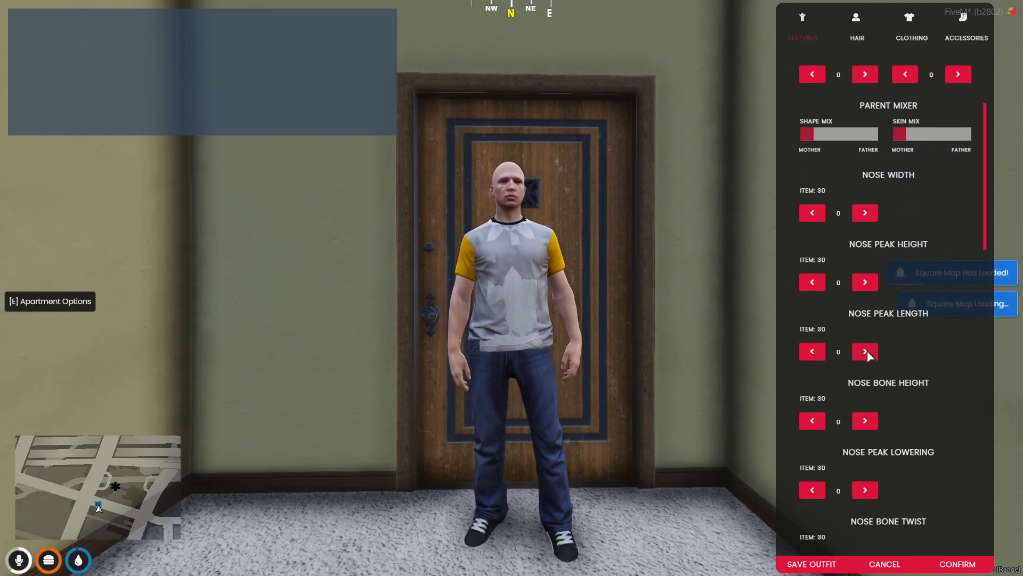
scroll(867, 350, "down", 5)
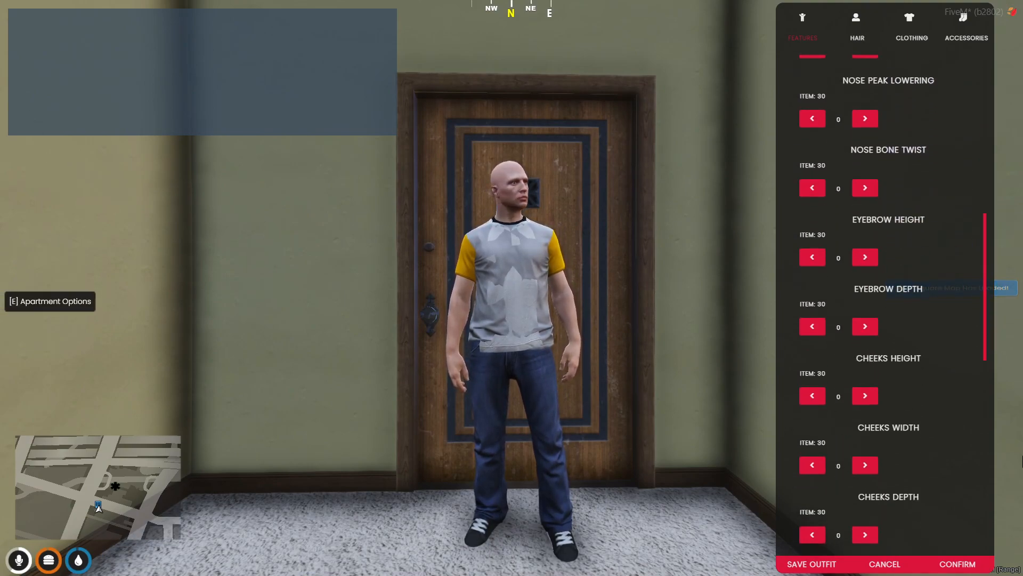
left_click(953, 565)
Leave the apartment and glance at the pause-menu map
key("e")
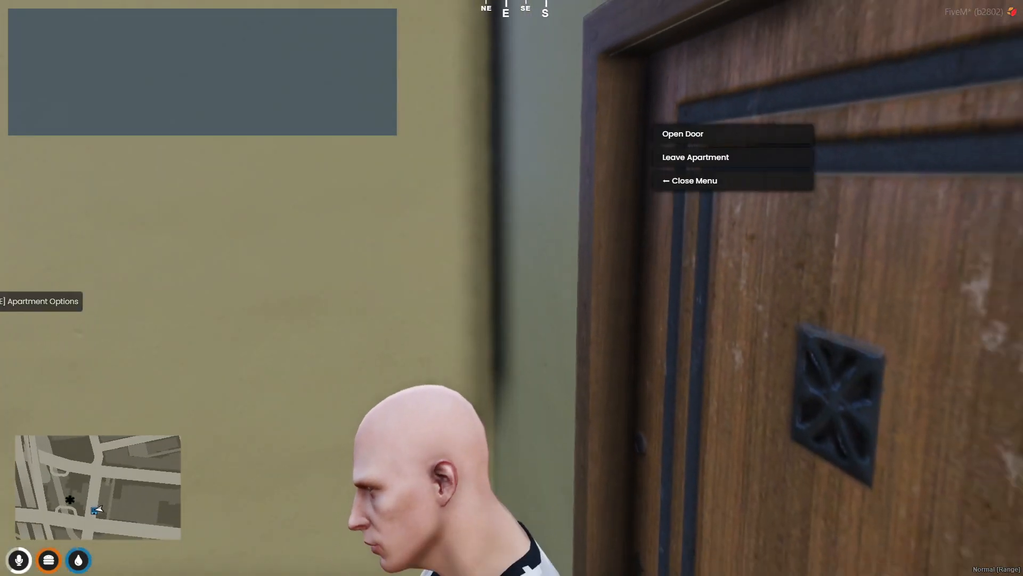
left_click(689, 159)
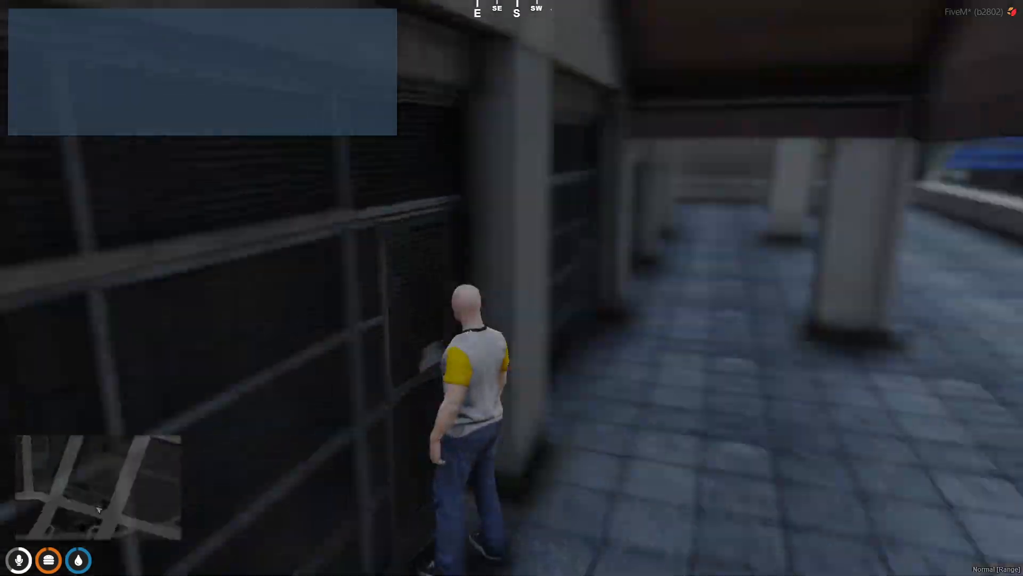
key("Escape")
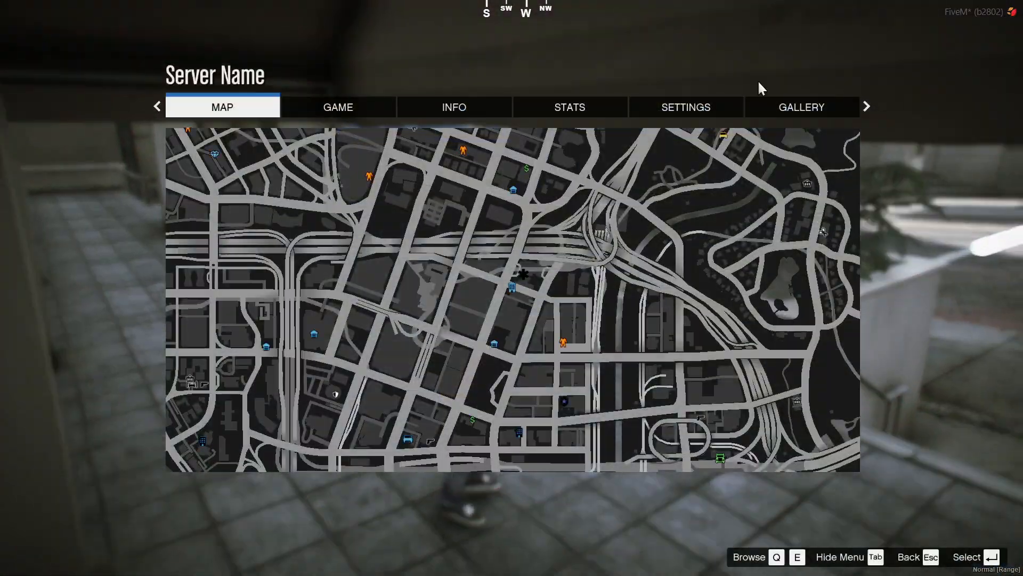
left_click(681, 200)
scroll(681, 200, "down", 3)
key("Escape")
key("Escape")
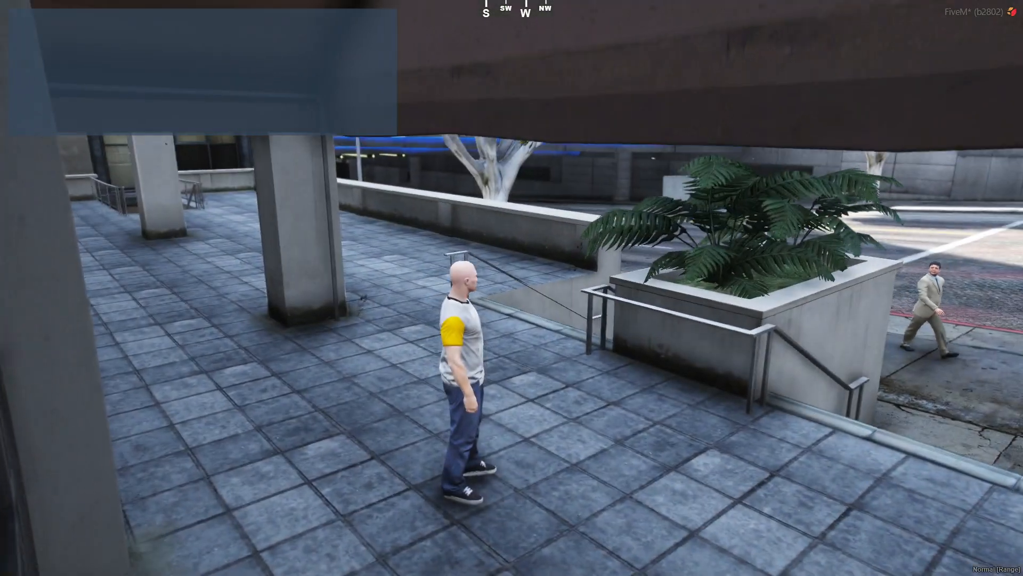
Run down and vault the stair railing and low wall onto the sidewalk
key("w")
key("space")
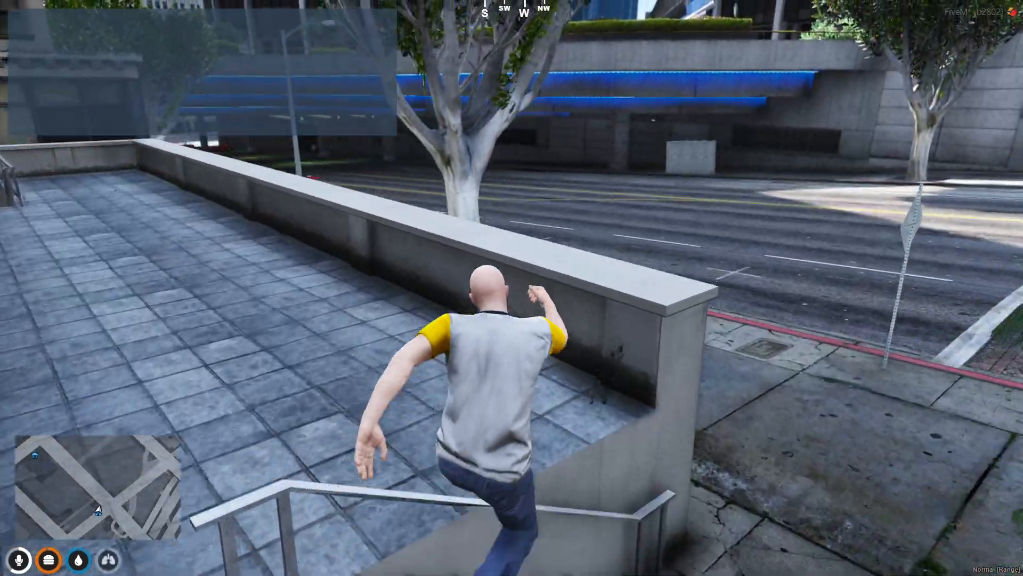
key("space")
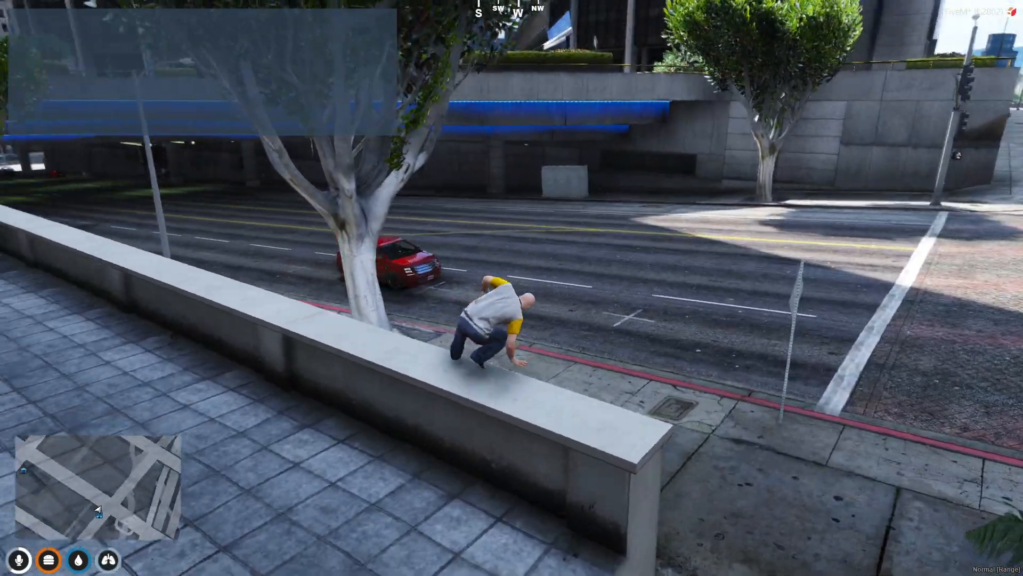
key("w")
key("w")
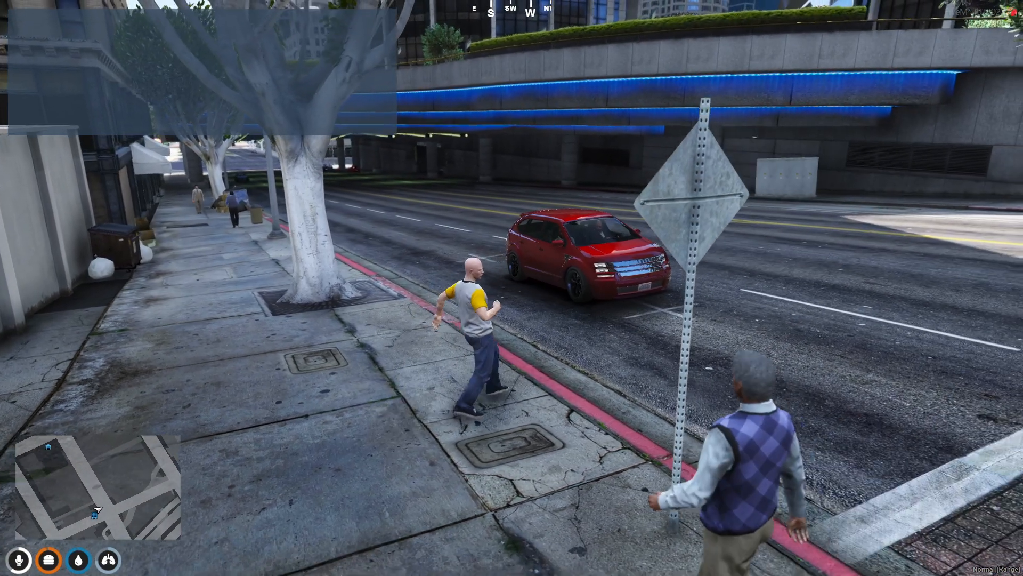
Enter the chat command /givemoney 1 cash 50
type("at")
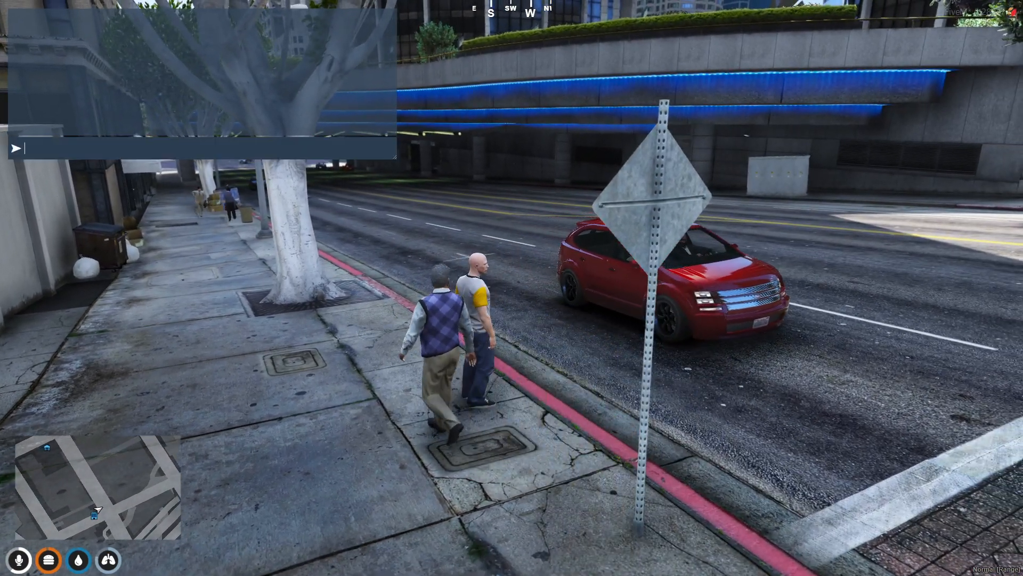
type("/")
key("Escape")
type("t")
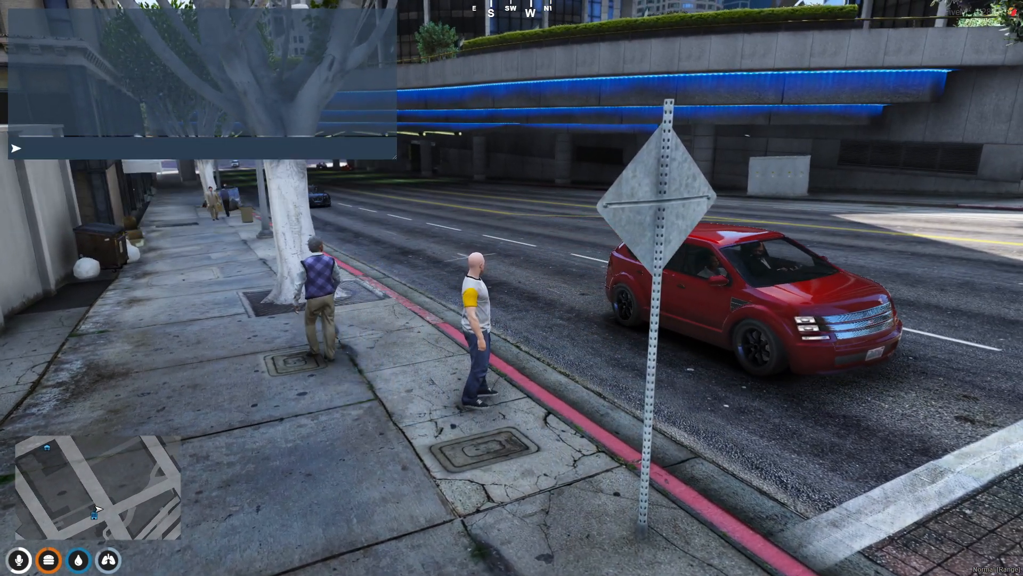
type("/")
key("Escape")
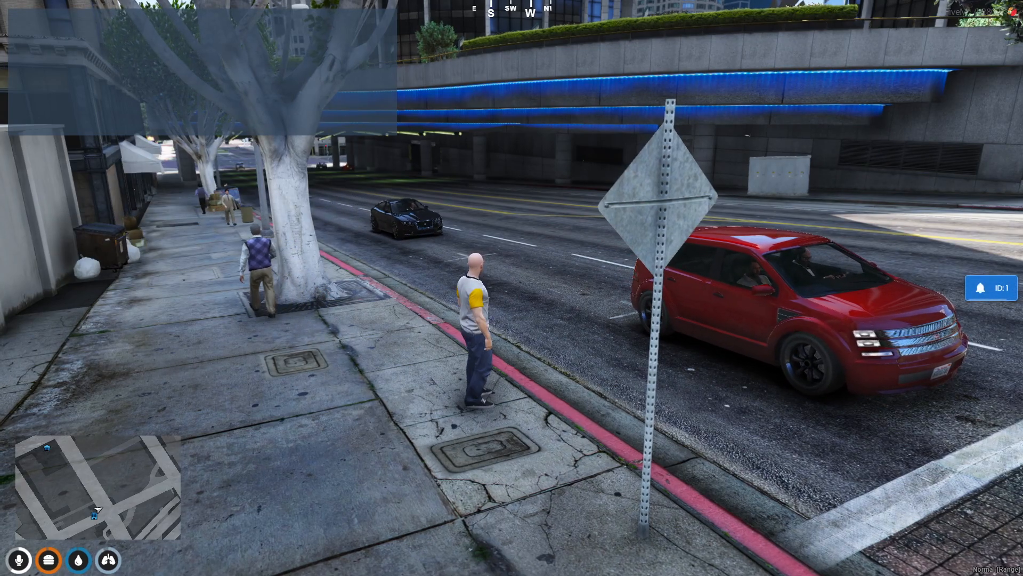
type("w")
type("t/give")
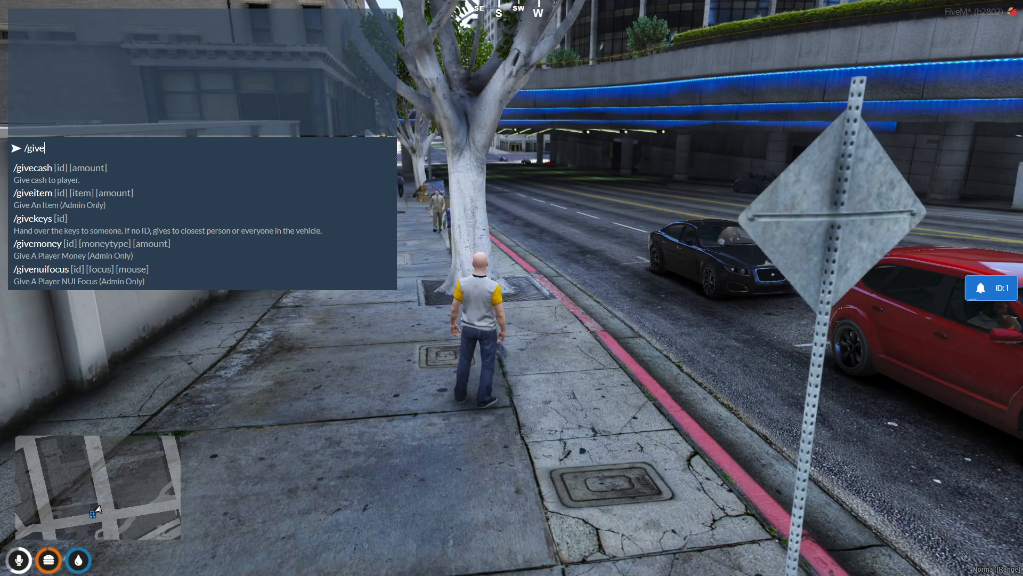
type("money 1 ")
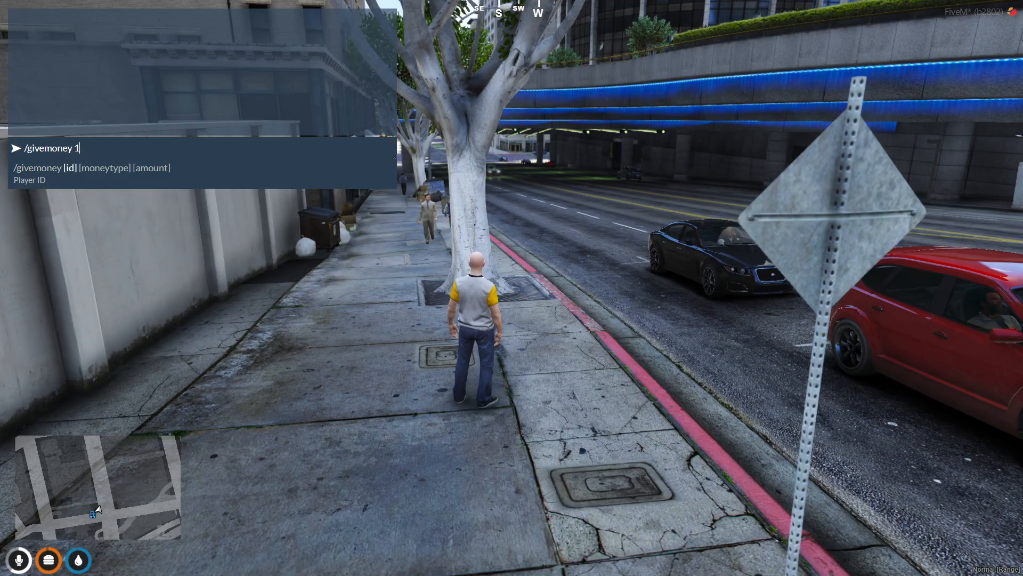
type("cash 50")
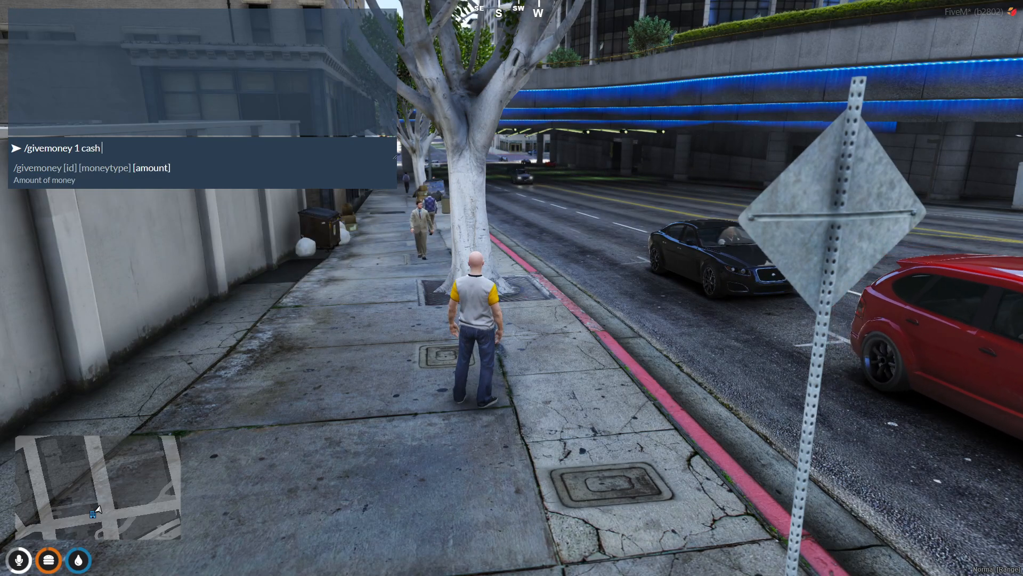
Give the character 50 cash and 1000 iron, then drop the iron from the inventory
key("Return")
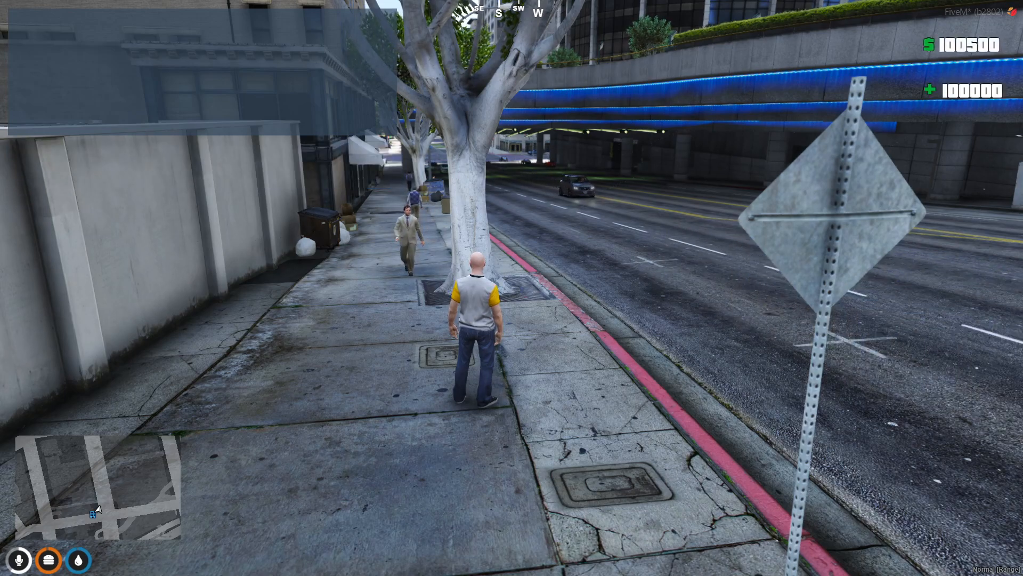
type("t/")
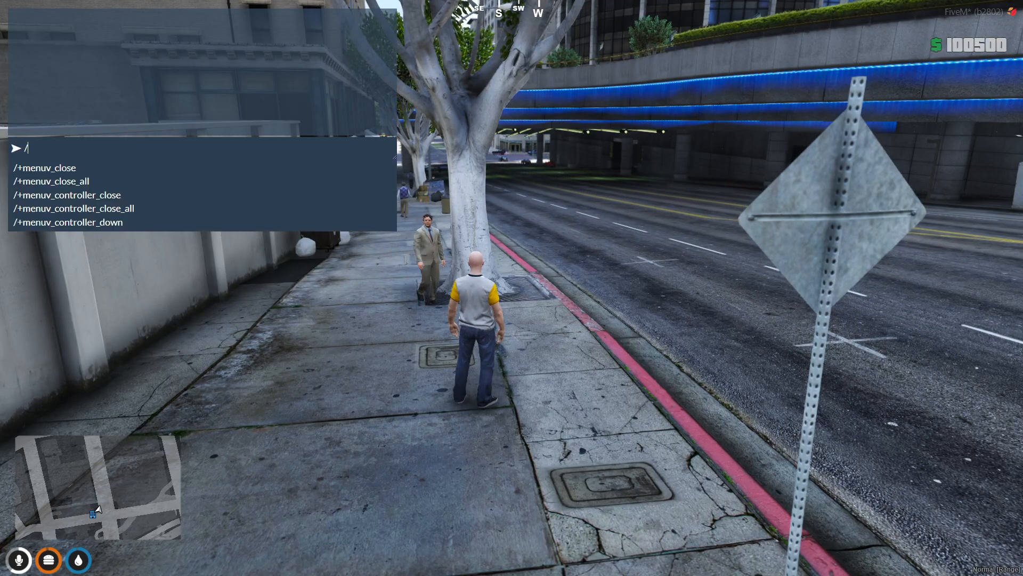
type("giveitem 1")
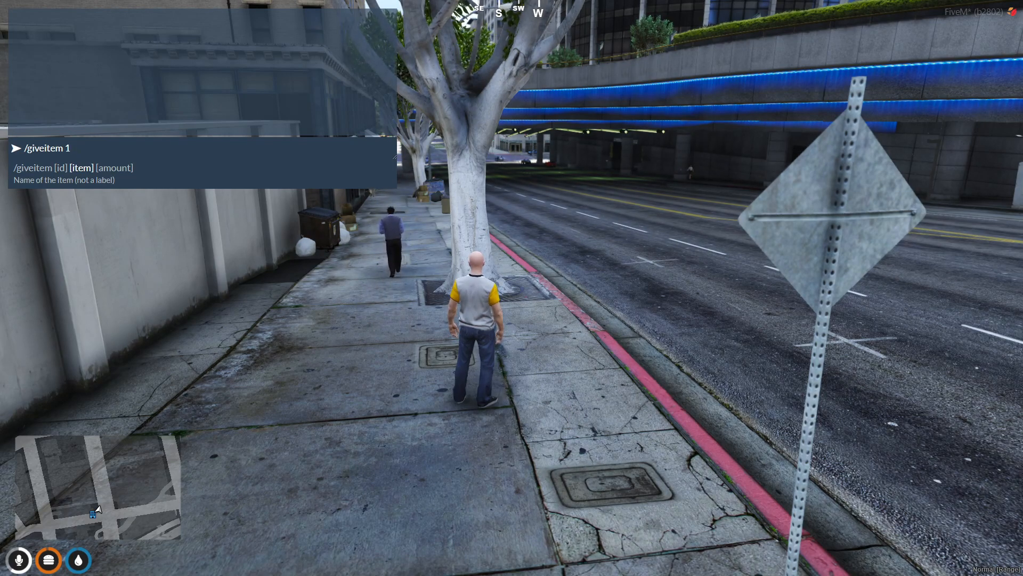
type("iron 100")
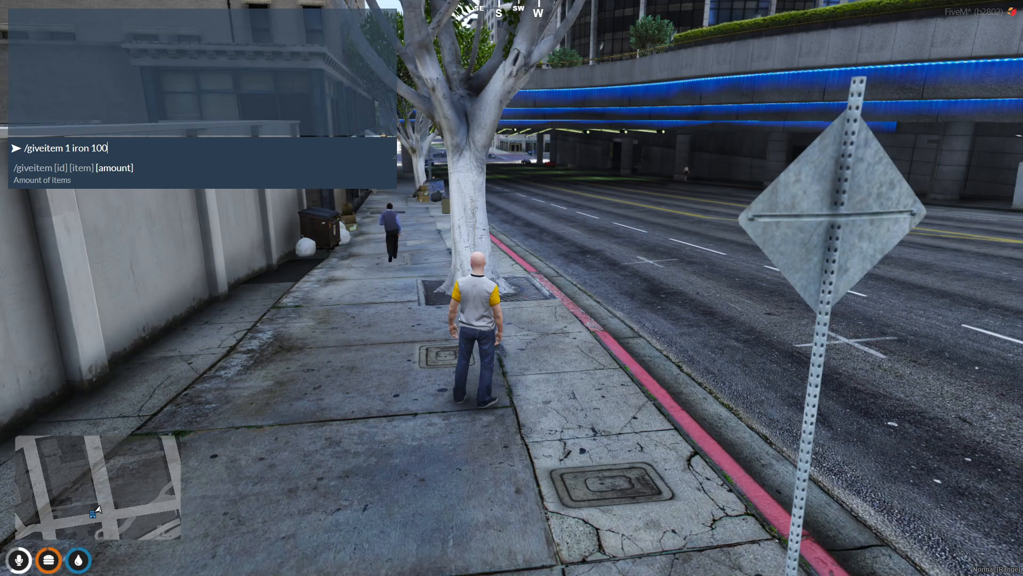
type("0")
key("Return")
key("Tab")
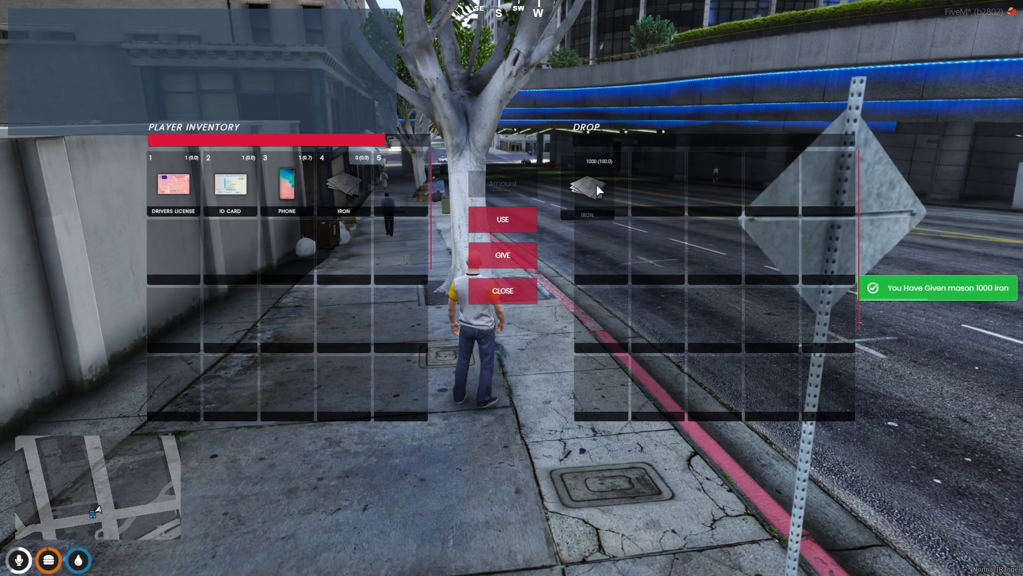
left_click_drag(593, 183, 601, 185)
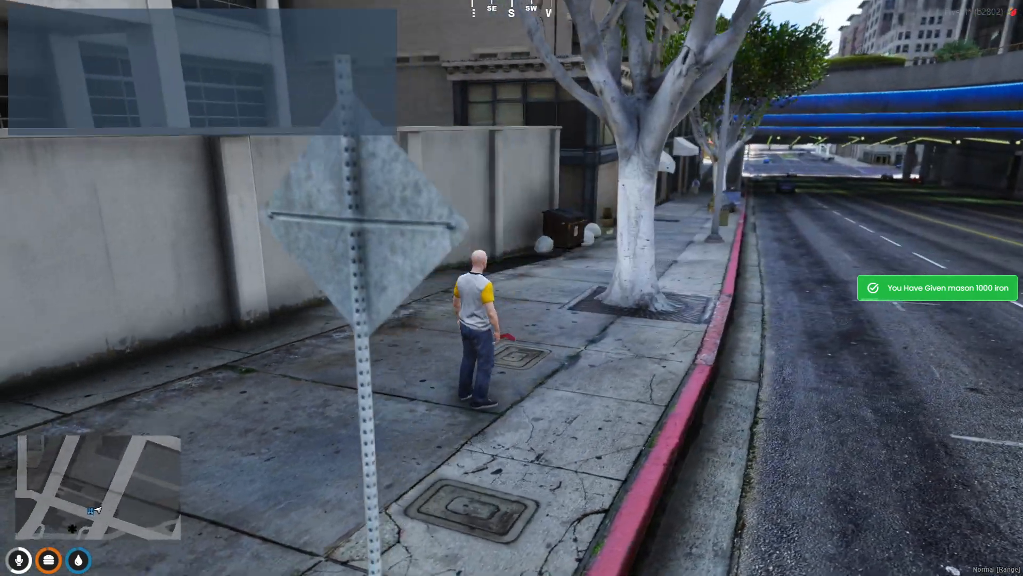
Stand the character up and sprint through the lower parking lot past the red car
key("w")
key("shift")
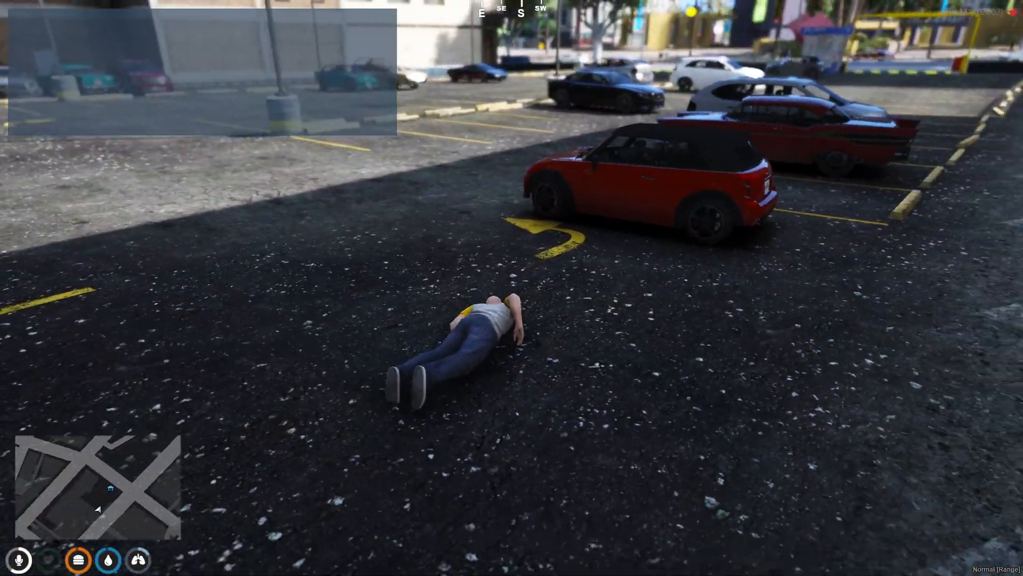
key("w")
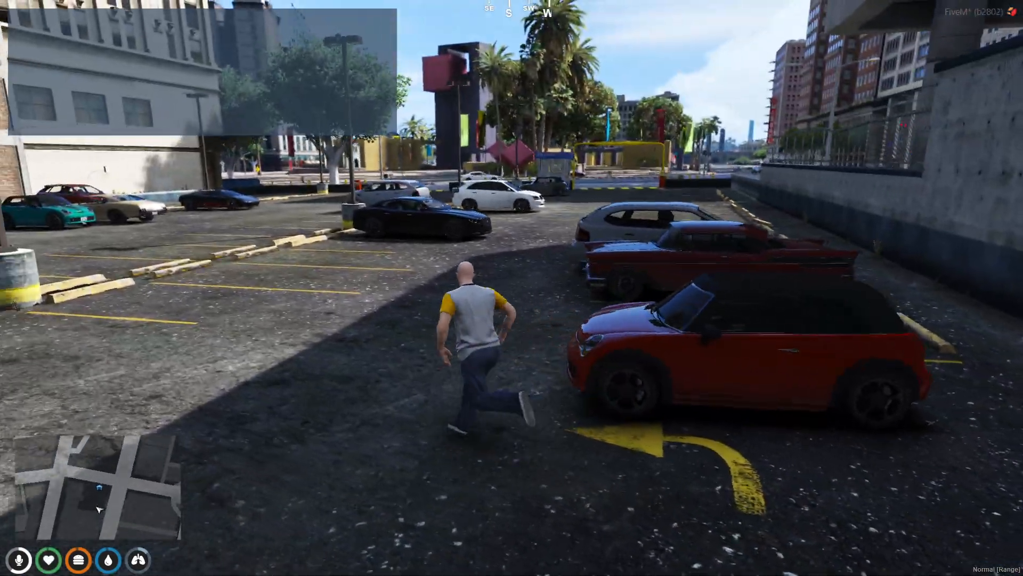
Enable txAdmin NoClip via /tx, fly down the street, then return to normal mode
type("t/tx")
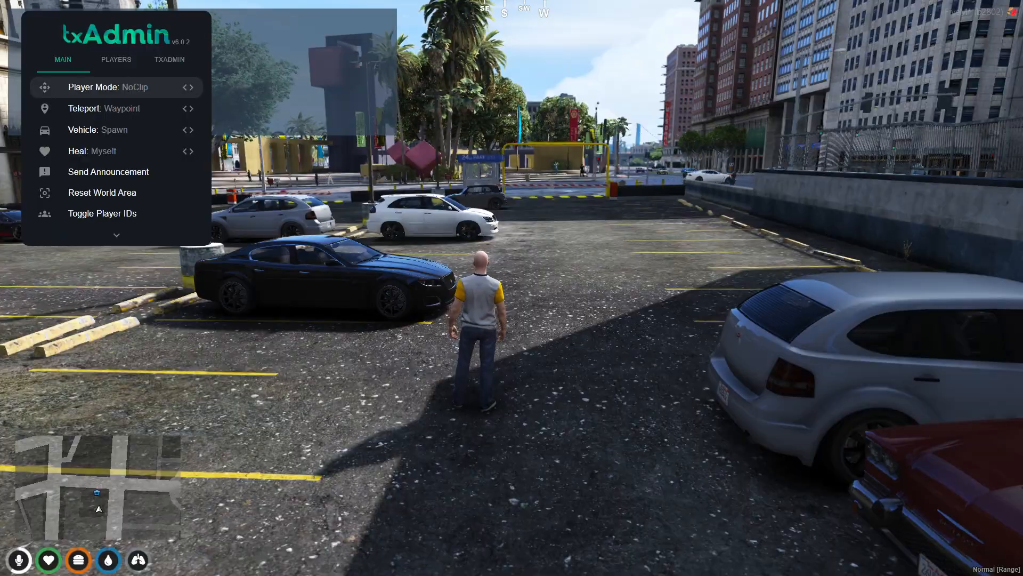
key("Return")
key("w")
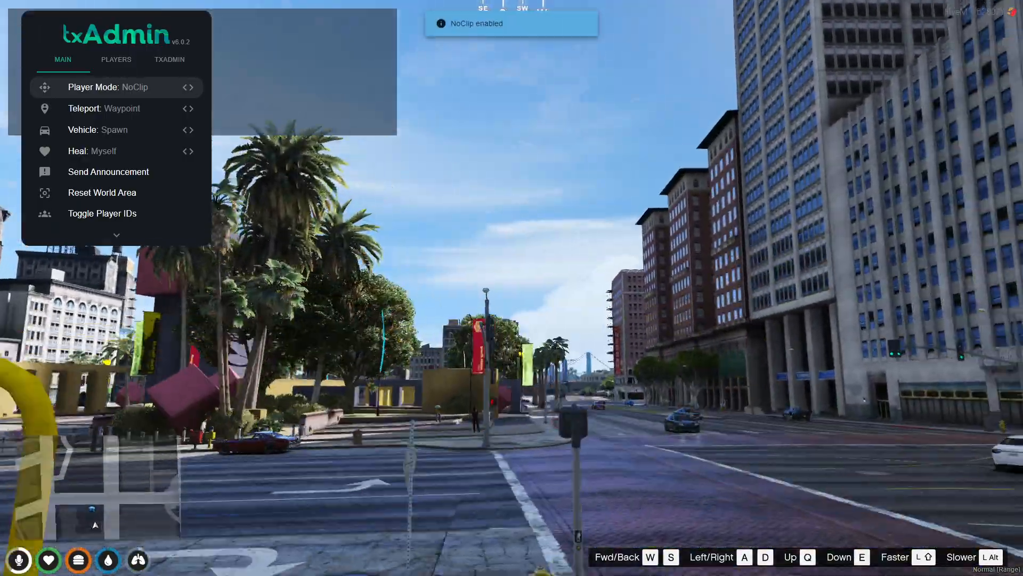
key("w")
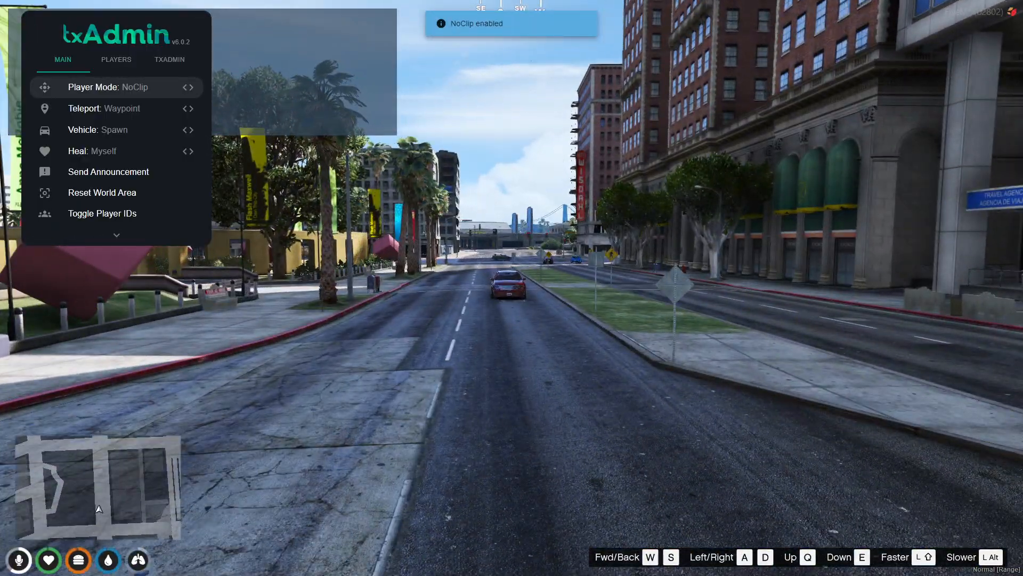
key("Return")
Teleport to your own player from the txAdmin Players list and enter /admin in chat
key("Tab")
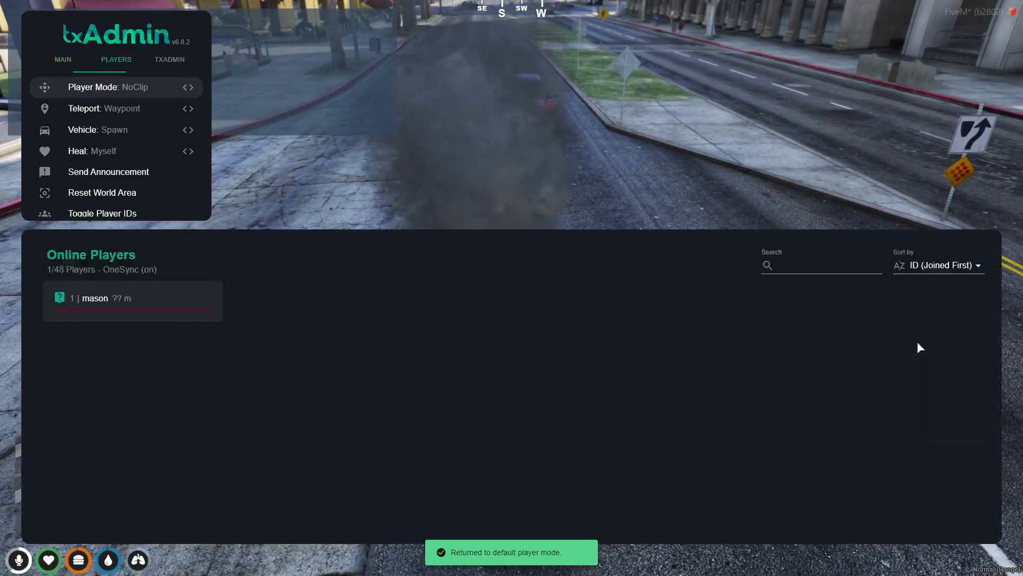
left_click(149, 167)
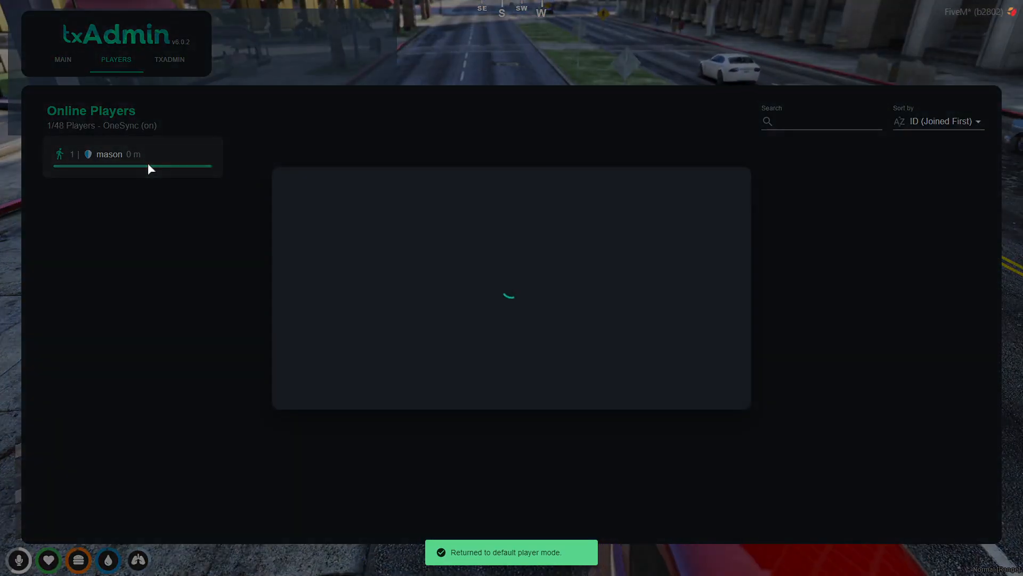
left_click(482, 297)
key("Escape")
type("t")
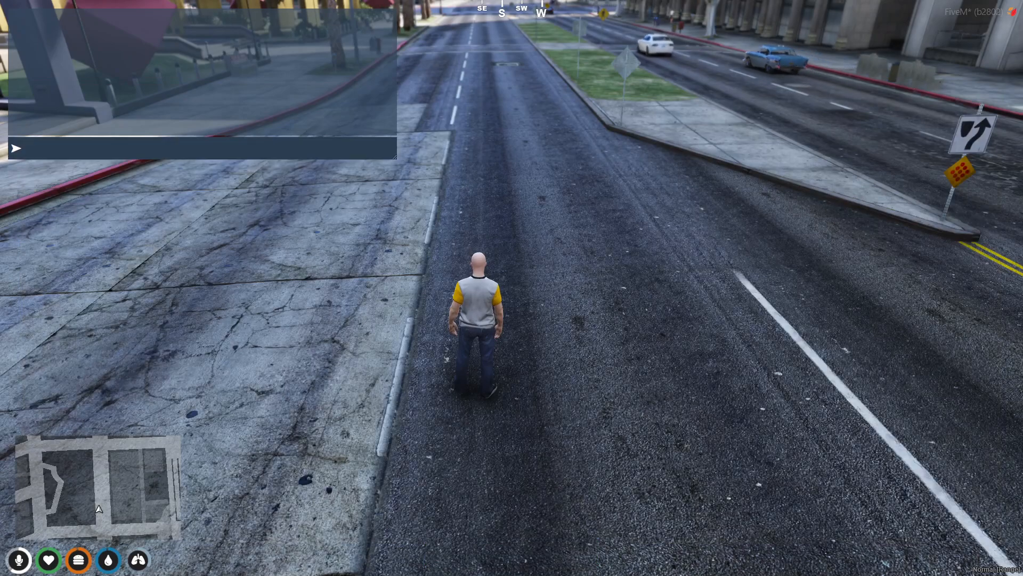
type("/admin")
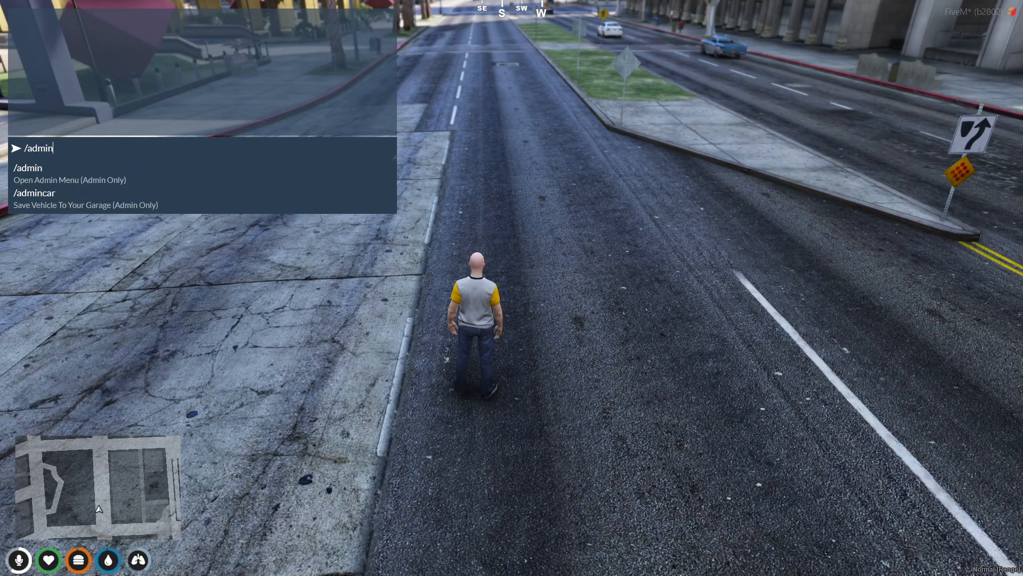
Toggle NoClip on and back off in the admin menu's Admin Options
key("Return")
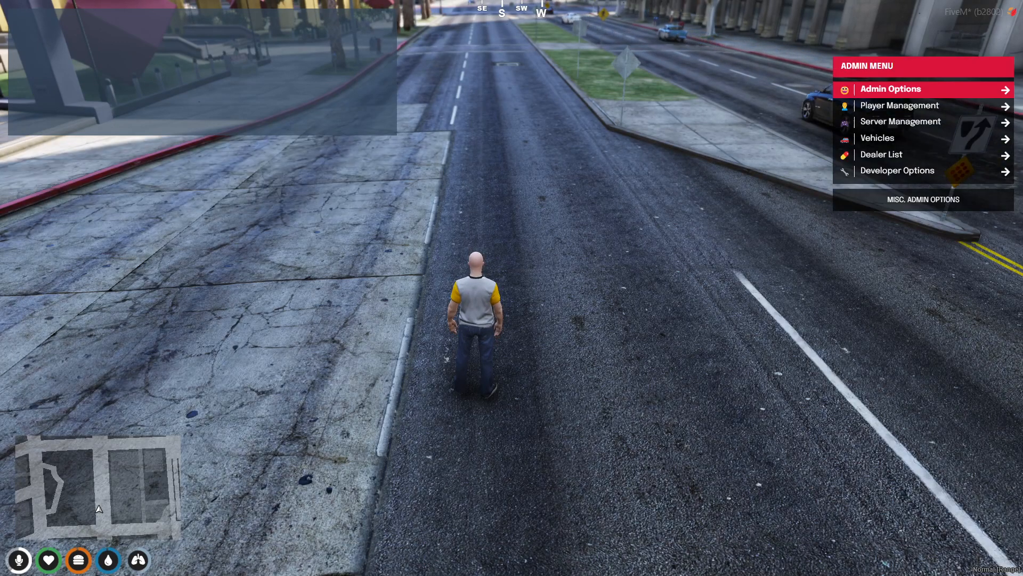
key("Return")
key("Return")
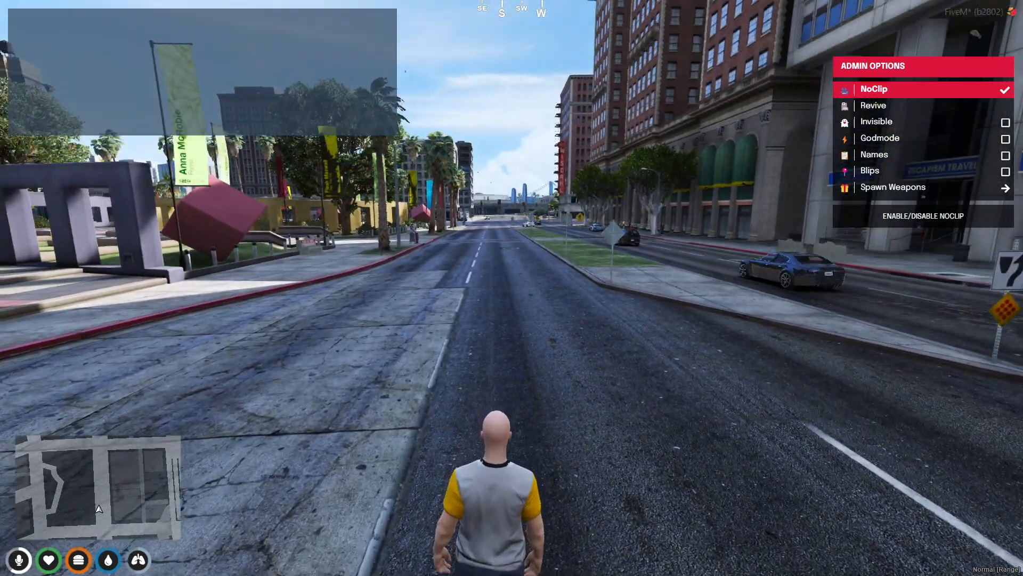
key("Return")
key("Down")
key("BackSpace")
key("Down")
key("Down")
key("Down")
key("Return")
key("Return")
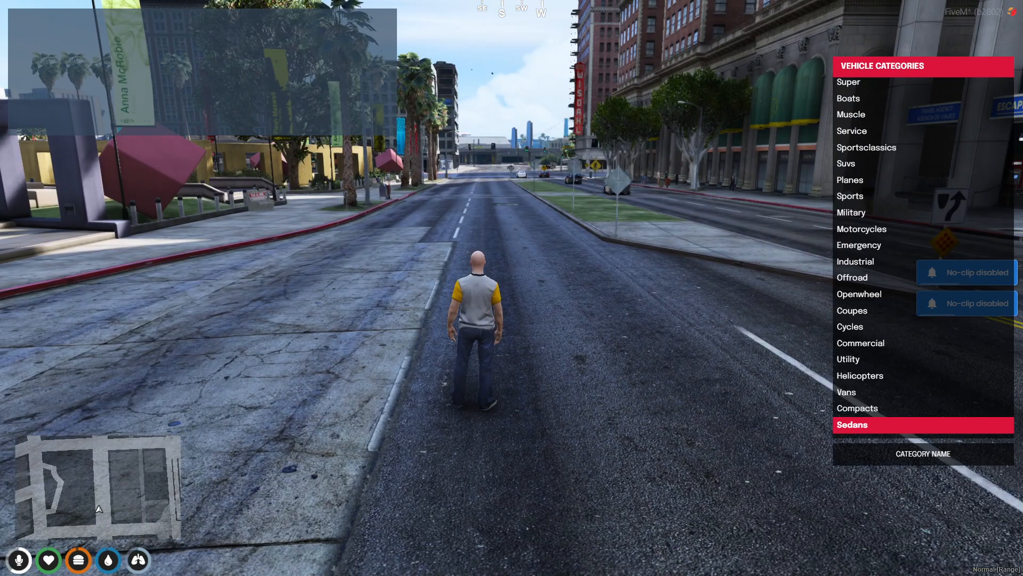
Spawn an Anti-Aircraft Trailer and a Barracks truck from the Military vehicle models
key("Down")
key("Down")
key("Down")
key("Down")
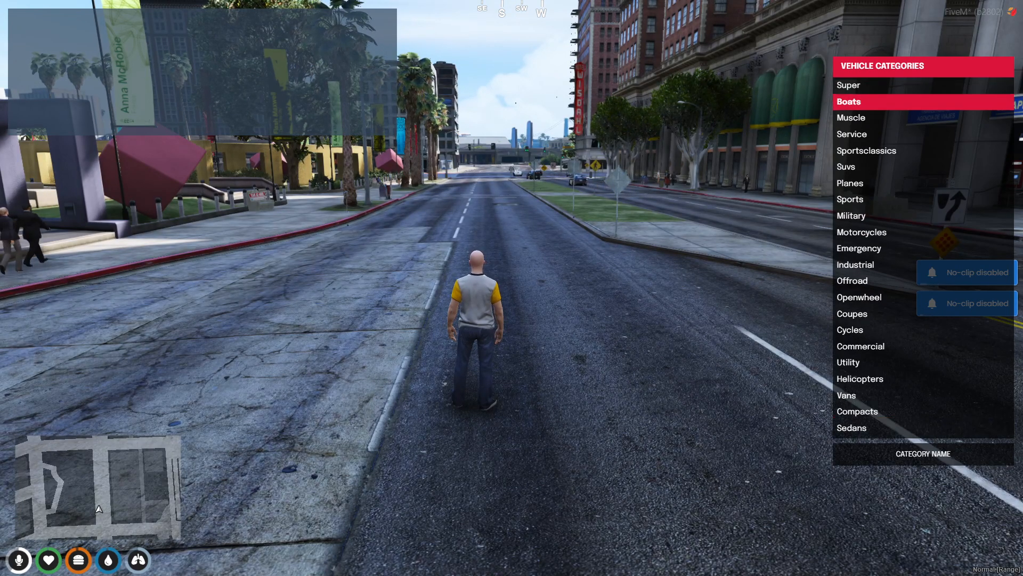
key("Return")
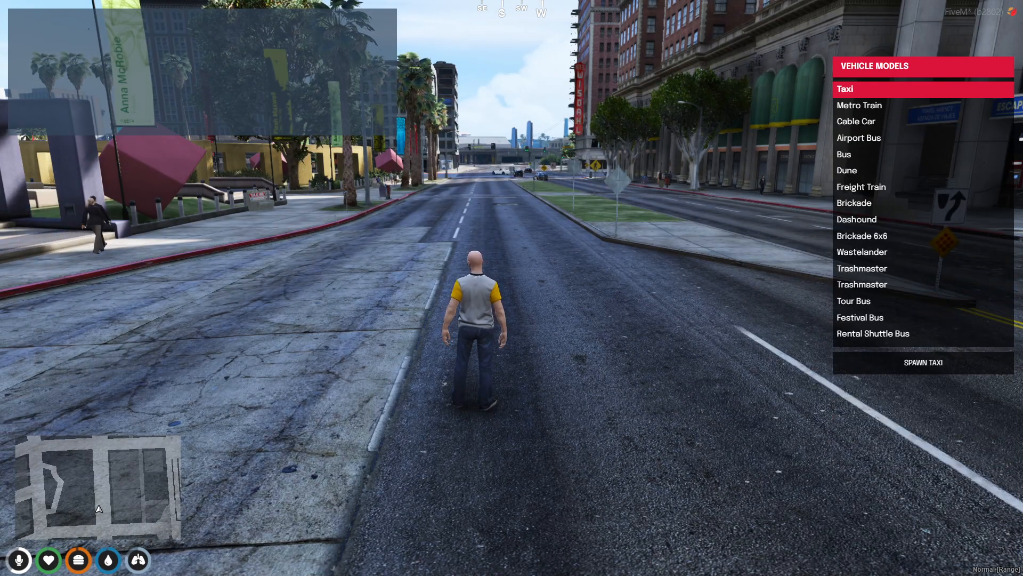
key("BackSpace")
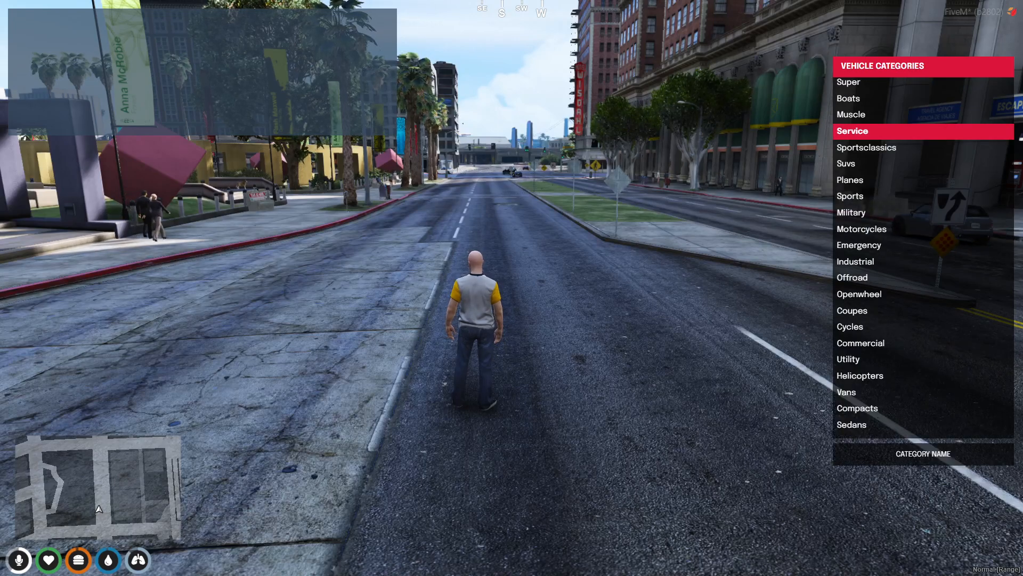
key("Down")
key("Down")
key("Down")
key("Down")
key("Down")
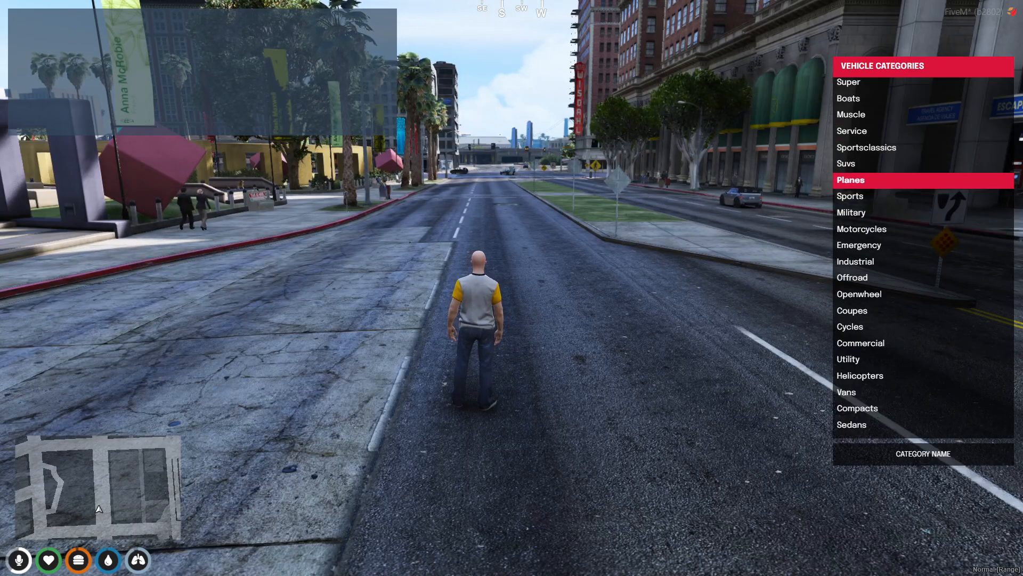
key("Return")
key("Up")
key("Down")
key("Down")
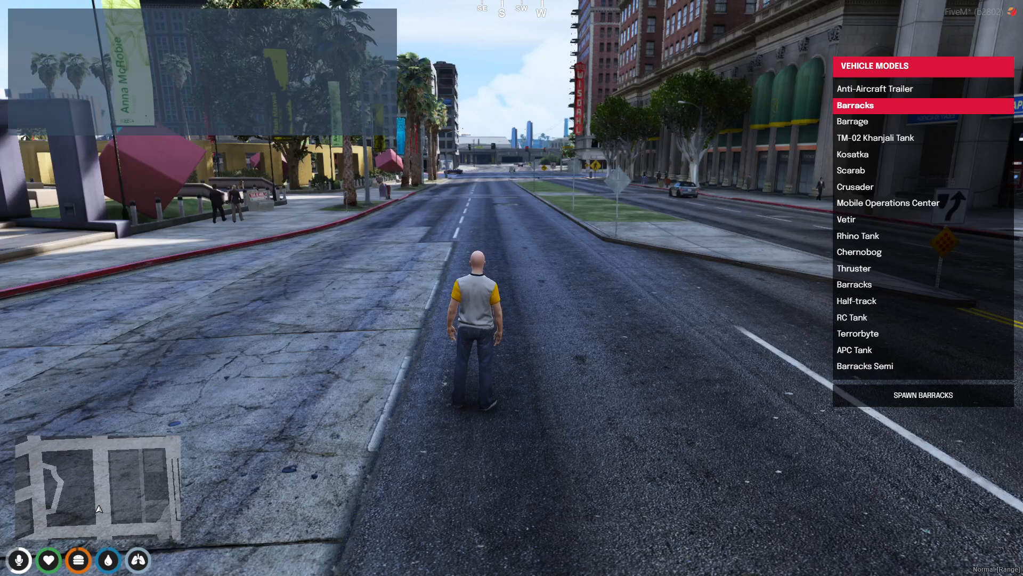
key("Up")
key("Return")
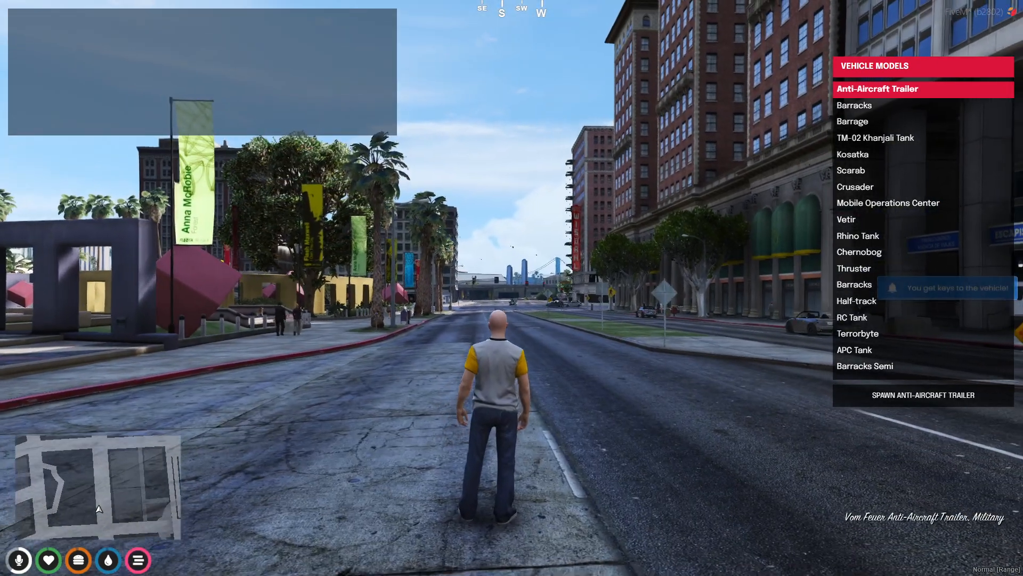
key("Down")
key("Return")
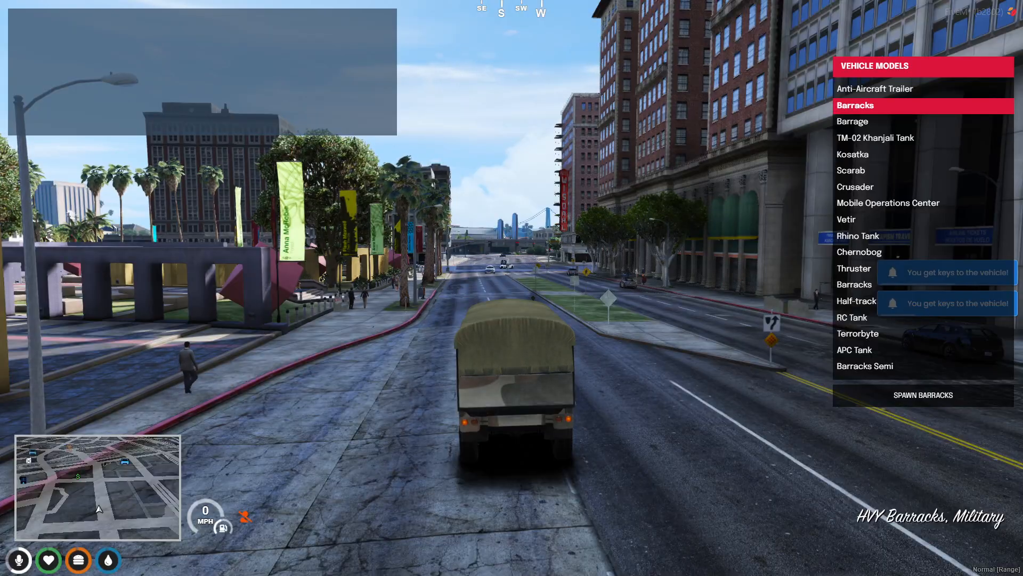
Spawn a TM-02 Khanjali Tank and run up the street along the curb
key("f")
key("Down")
key("Down")
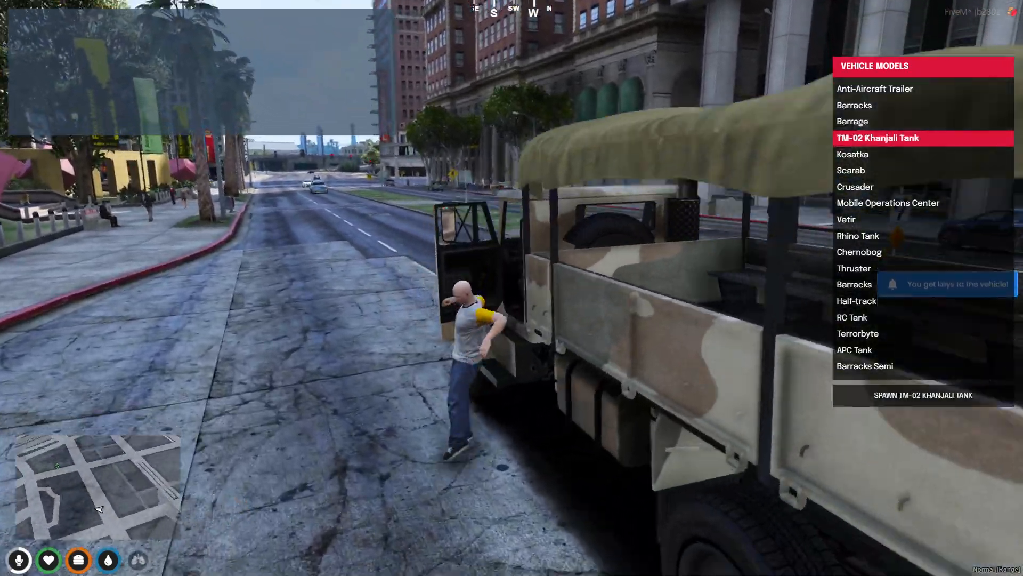
key("shift+w")
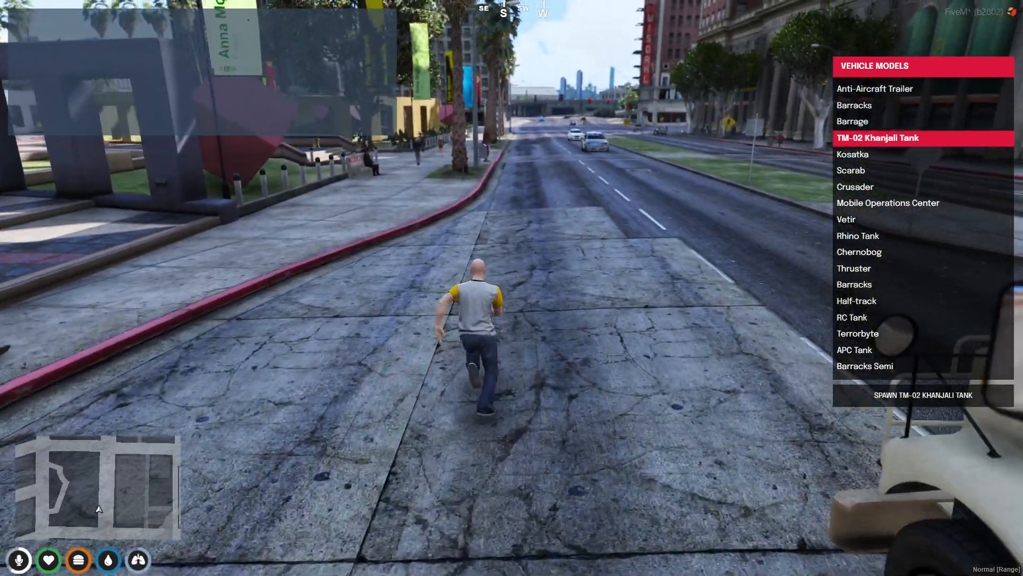
key("Return")
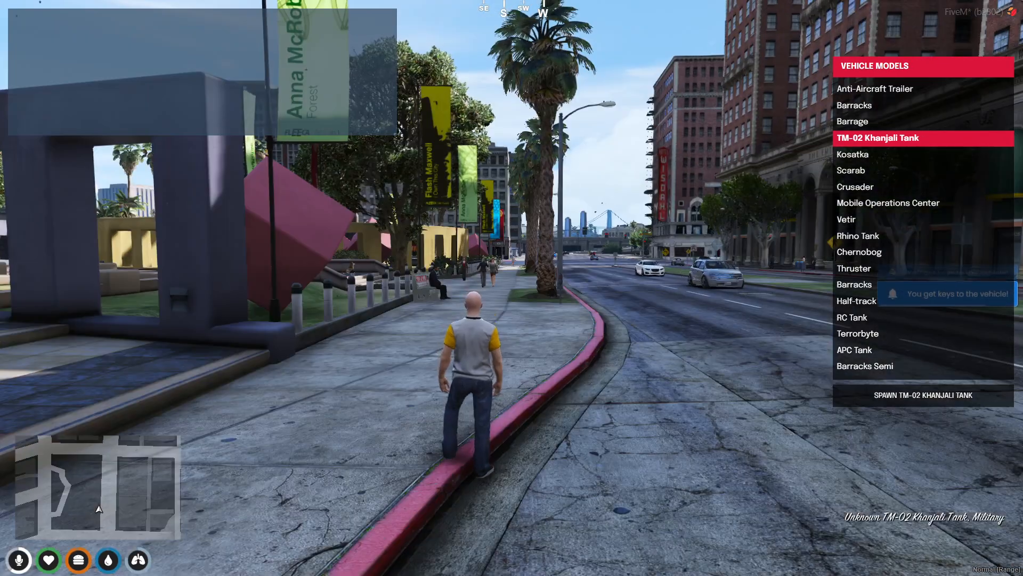
key("w")
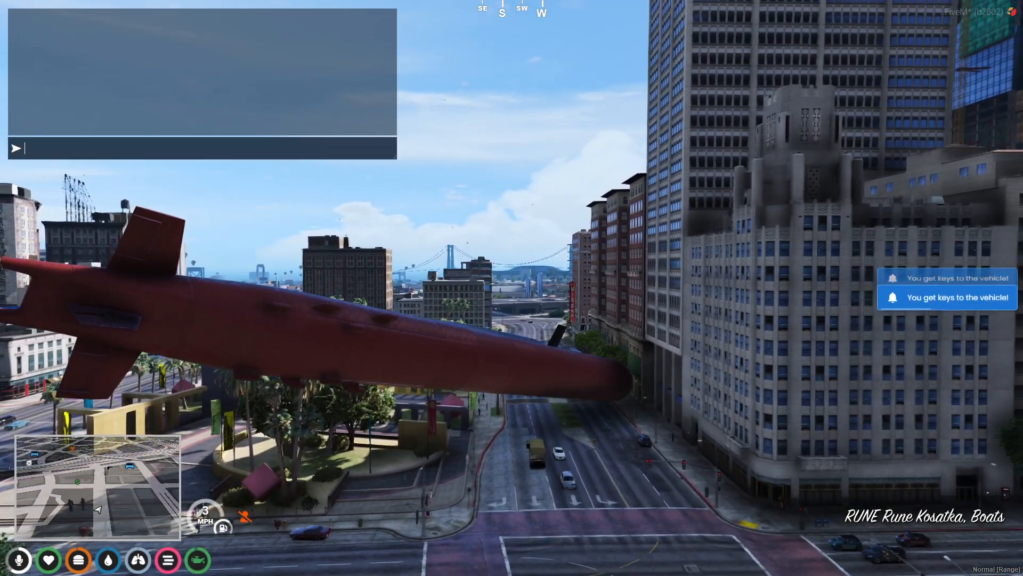
Delete the submarine with /dv and sprint across the crosswalk onto the sidewalk
type("/dv")
key("Return")
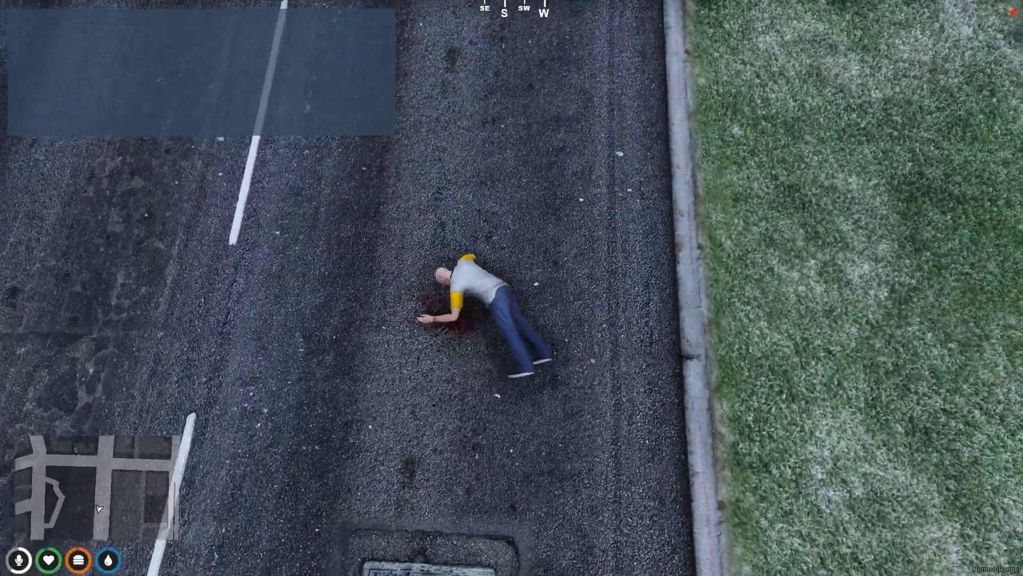
key("shift+w")
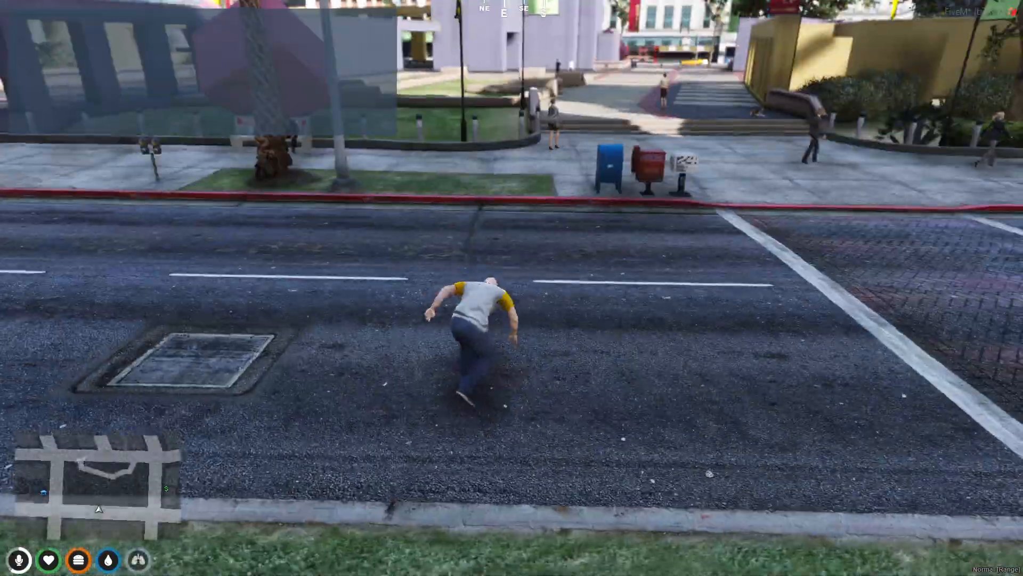
key("shift+w")
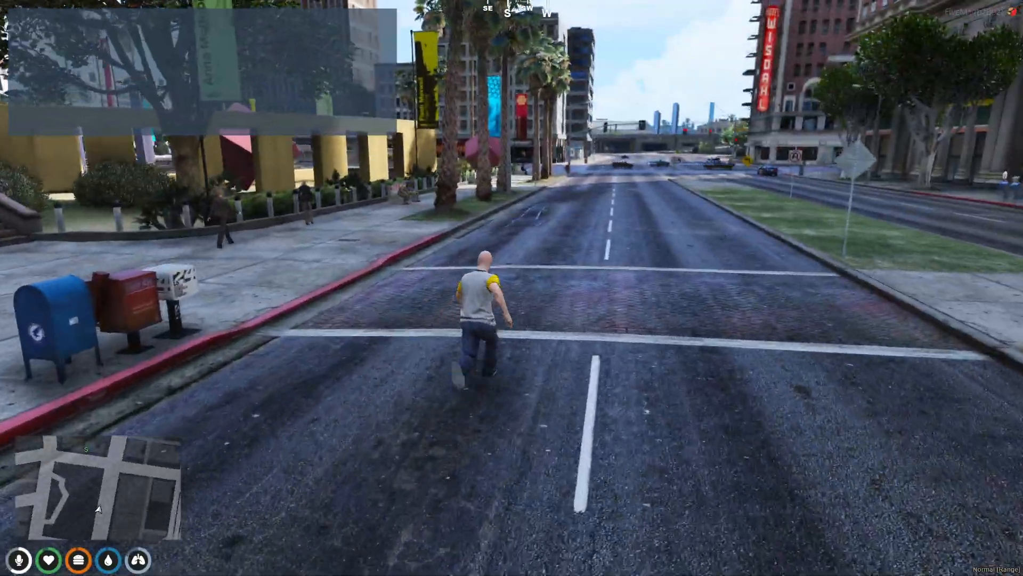
key("shift+w")
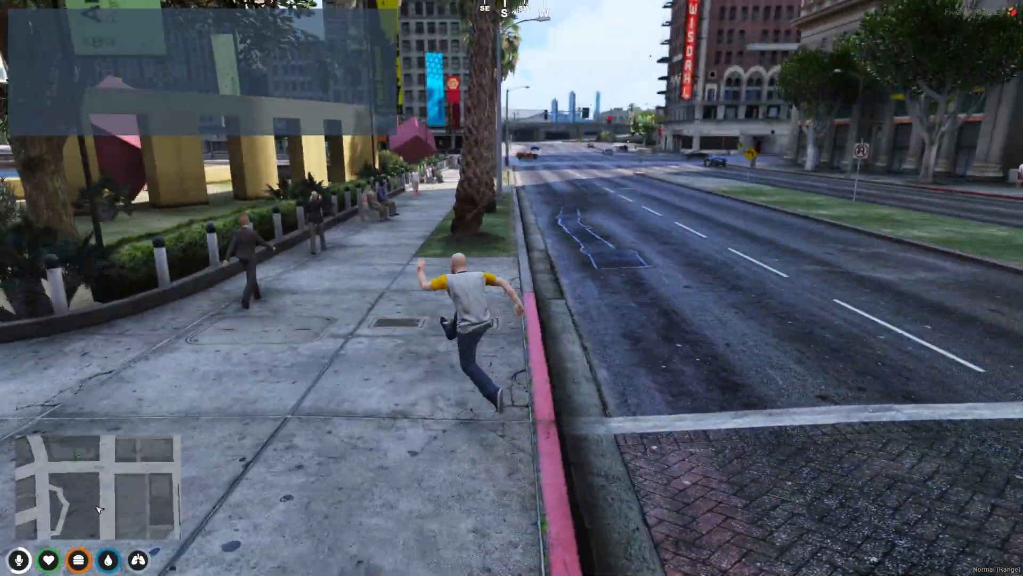
key("shift+w")
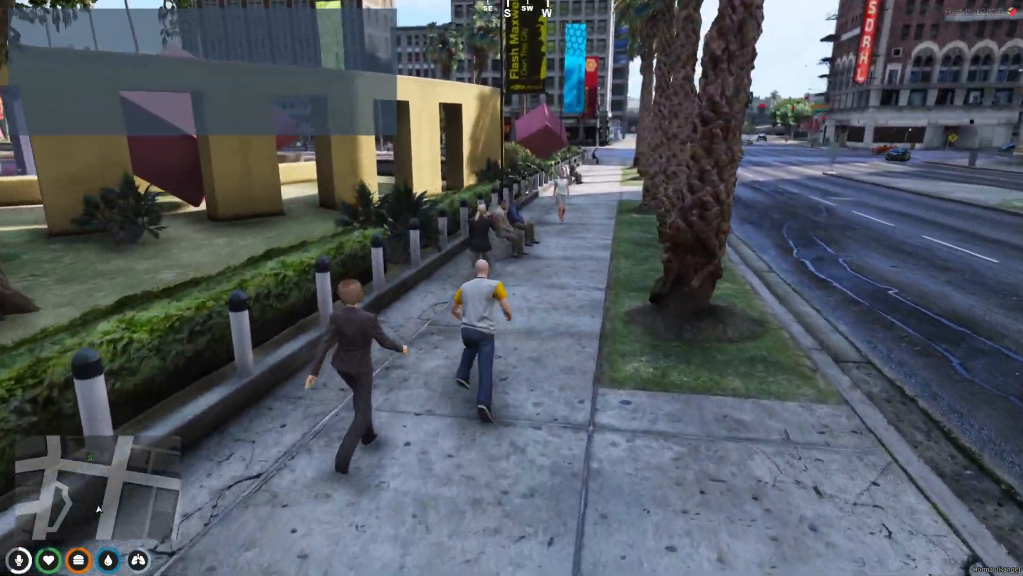
Run along the sidewalk past the bench and up the plaza steps toward the dog
key("w")
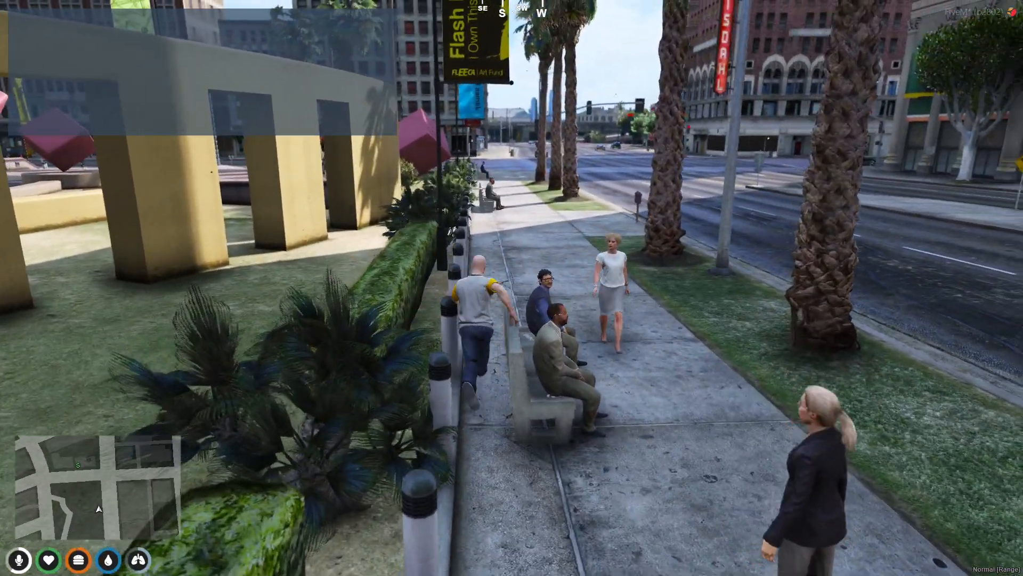
key("w")
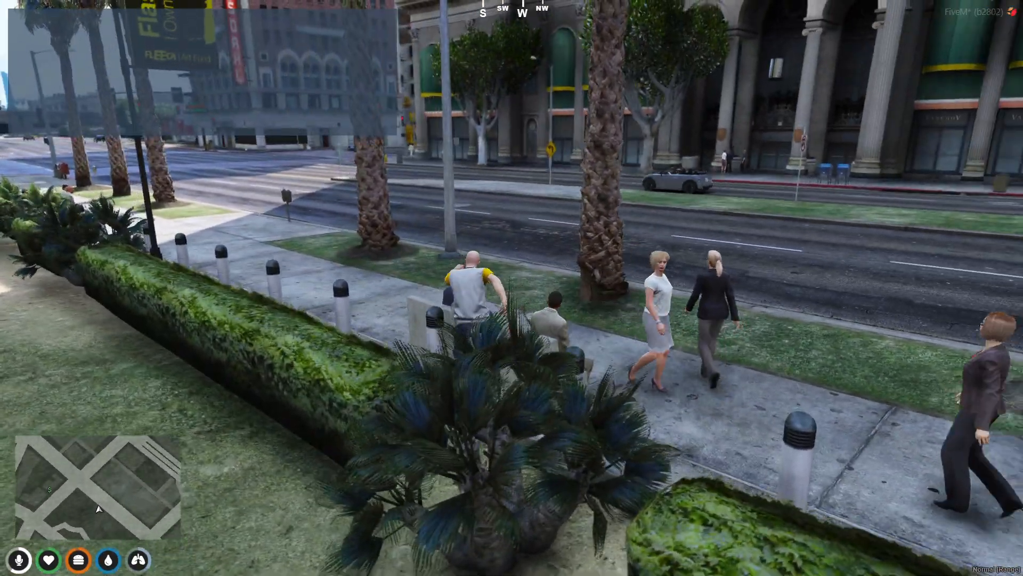
key("w")
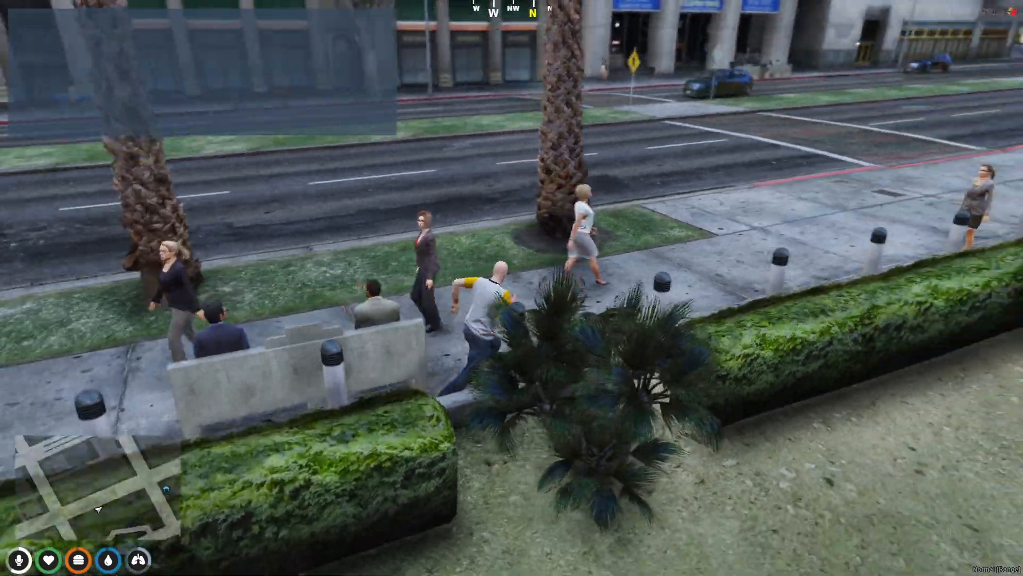
key("w")
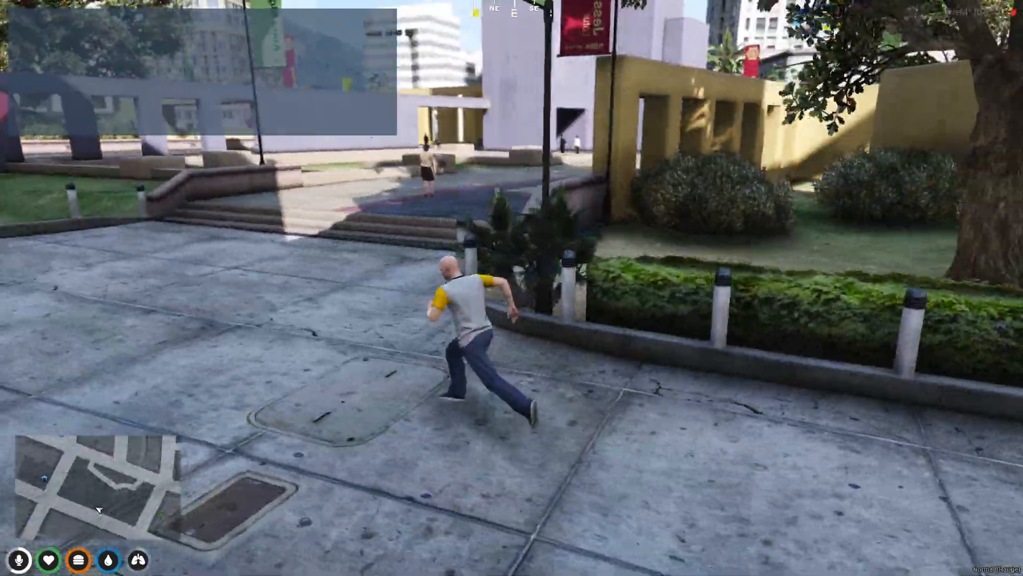
key("w")
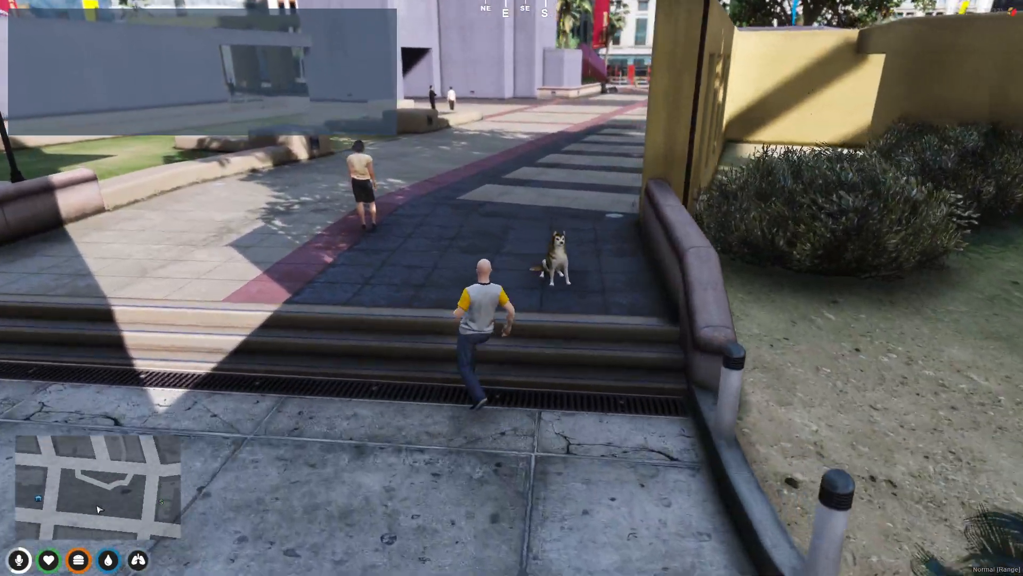
key("w")
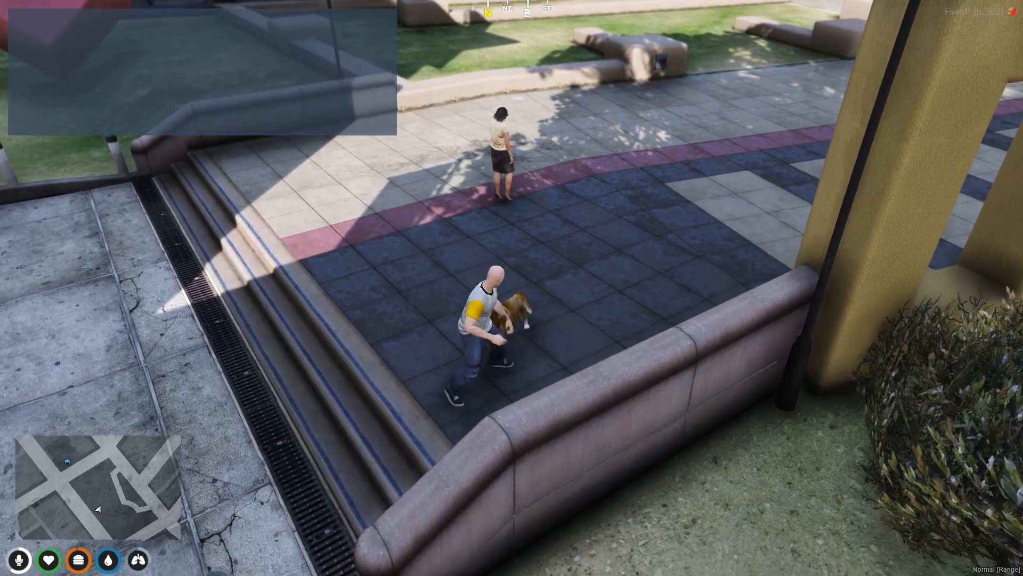
Attack the dog, then punch the passing woman until she falls
key("b")
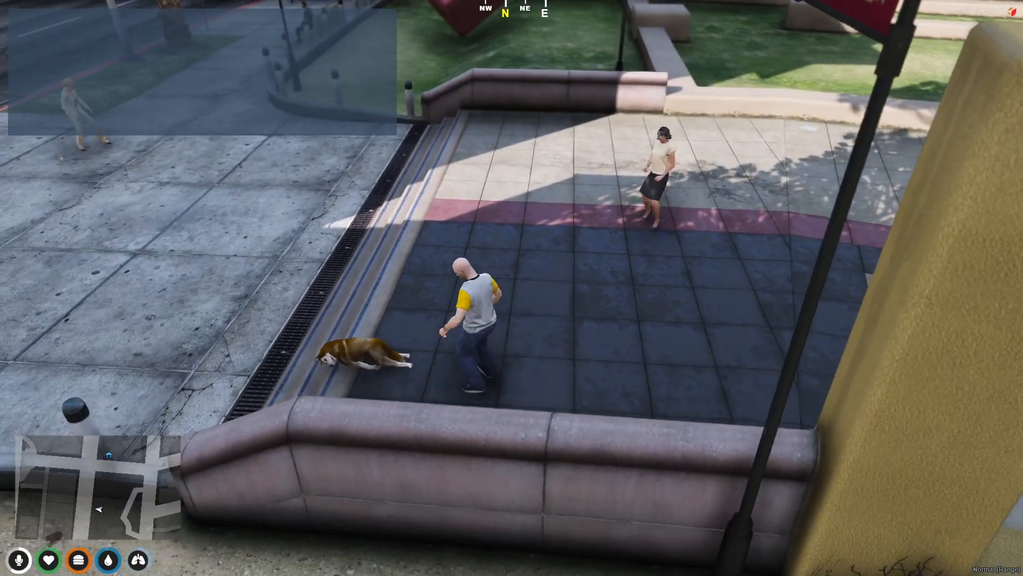
key("w")
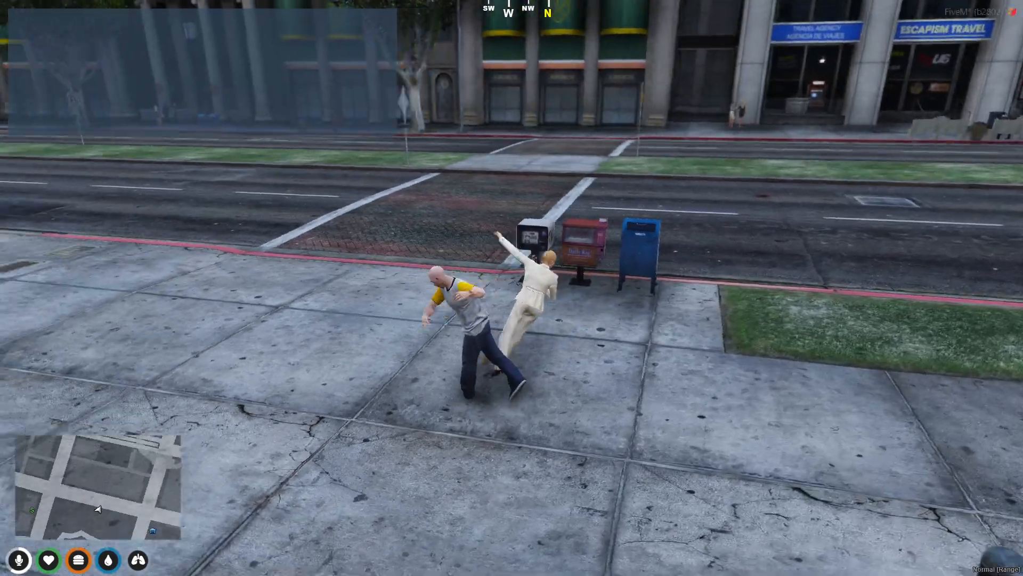
key("w")
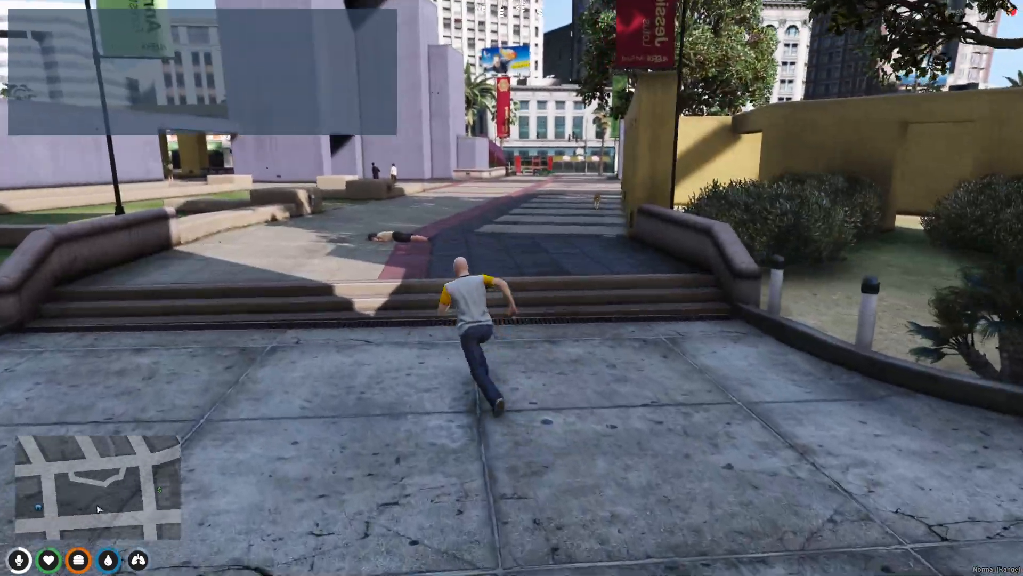
type("t")
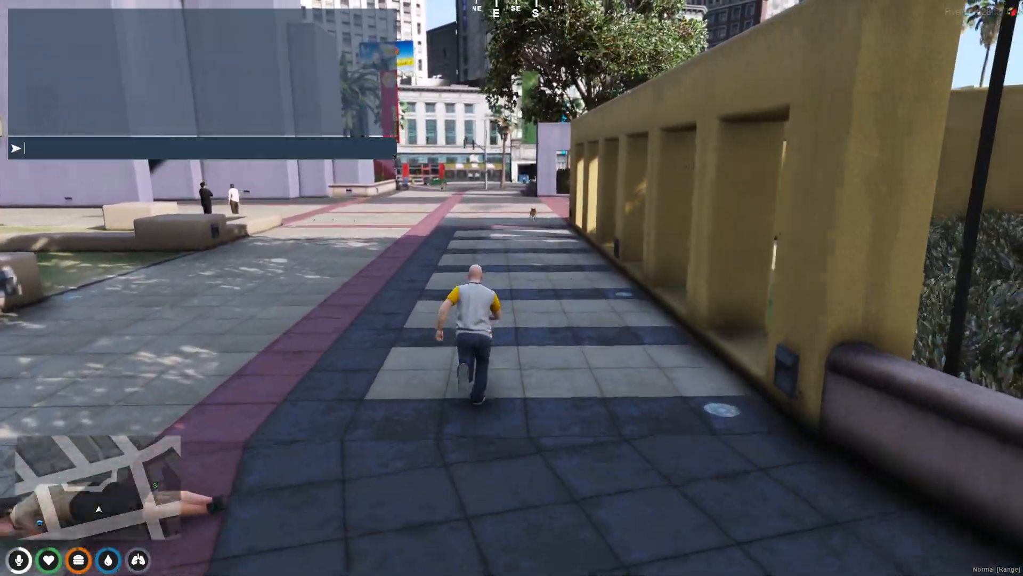
type("/tx")
key("Return")
key("Return")
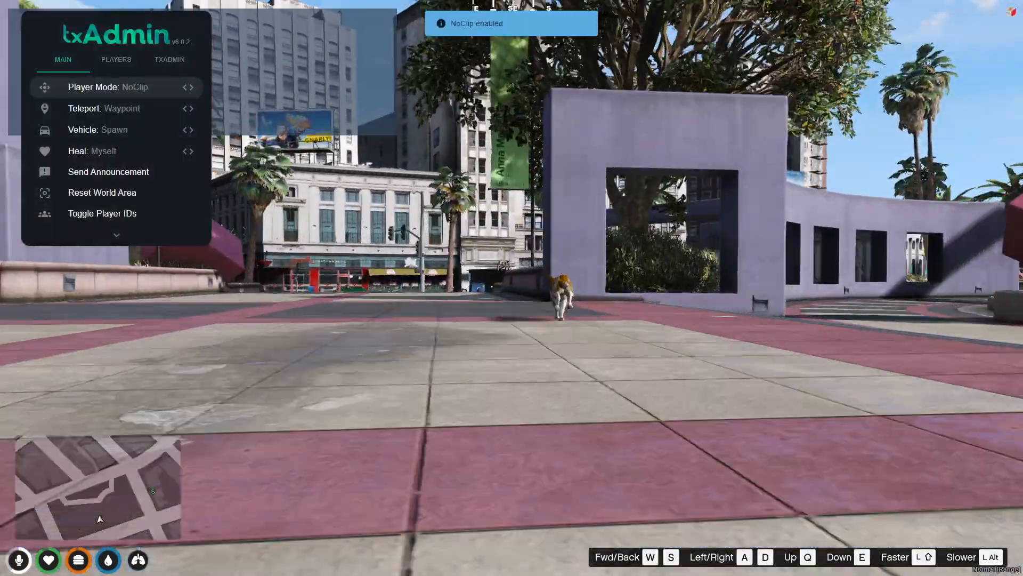
key("w")
key("Return")
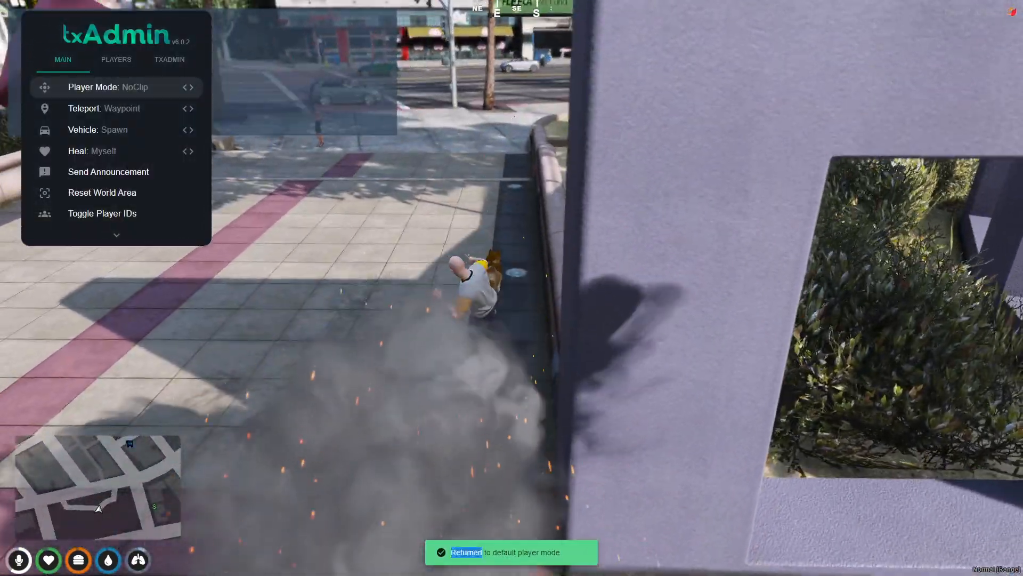
key("w")
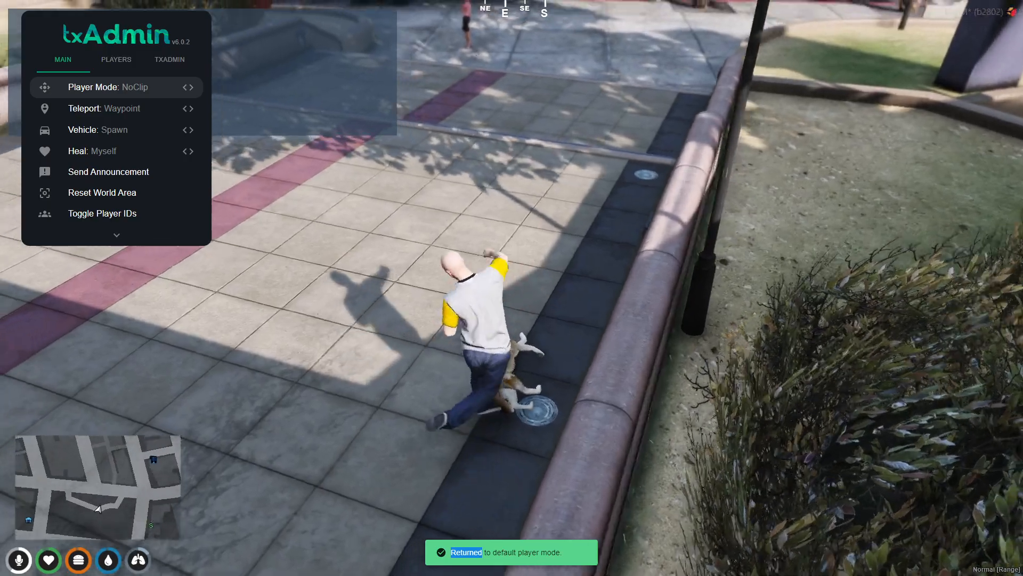
key("w")
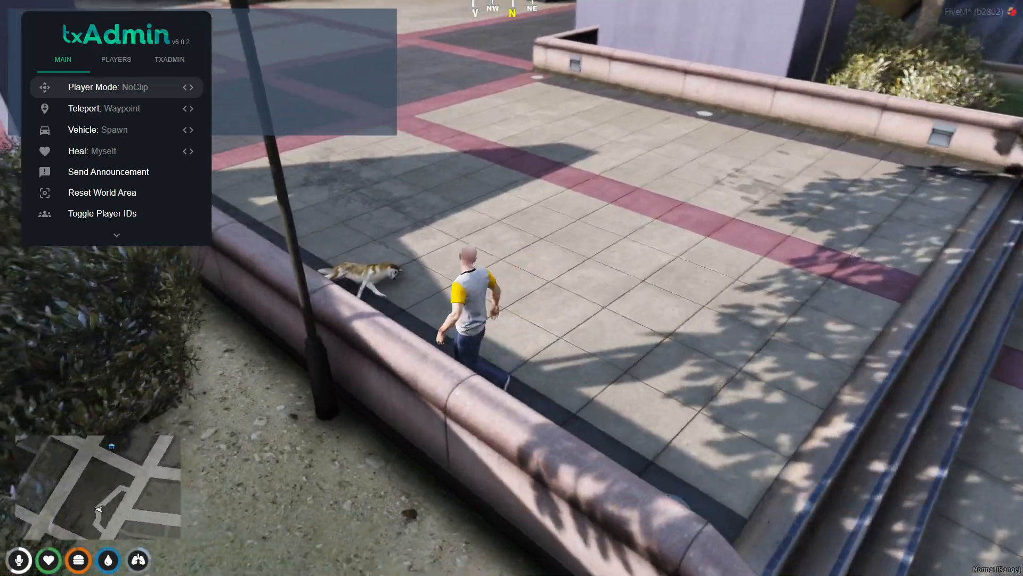
key("Escape")
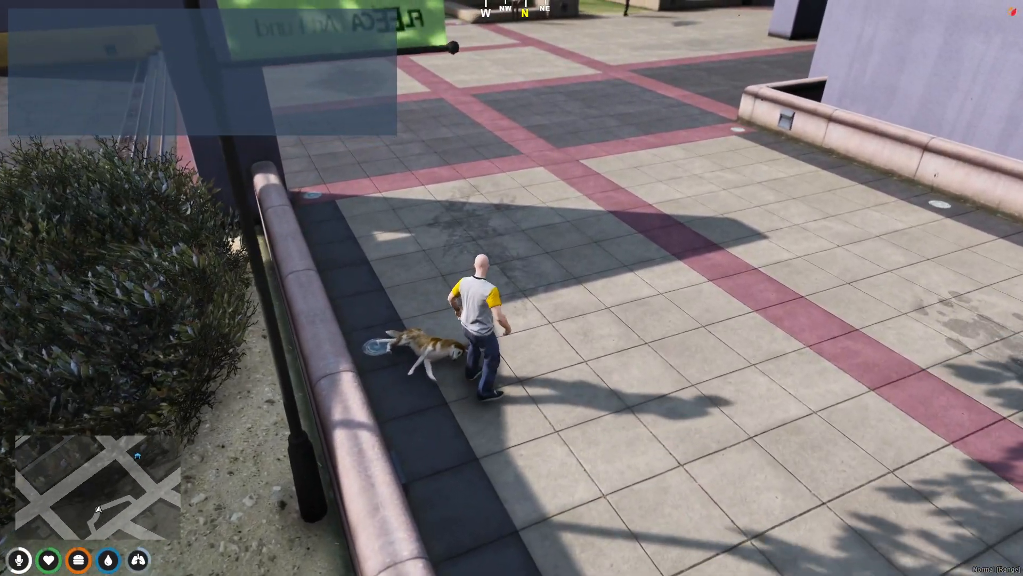
type("t/")
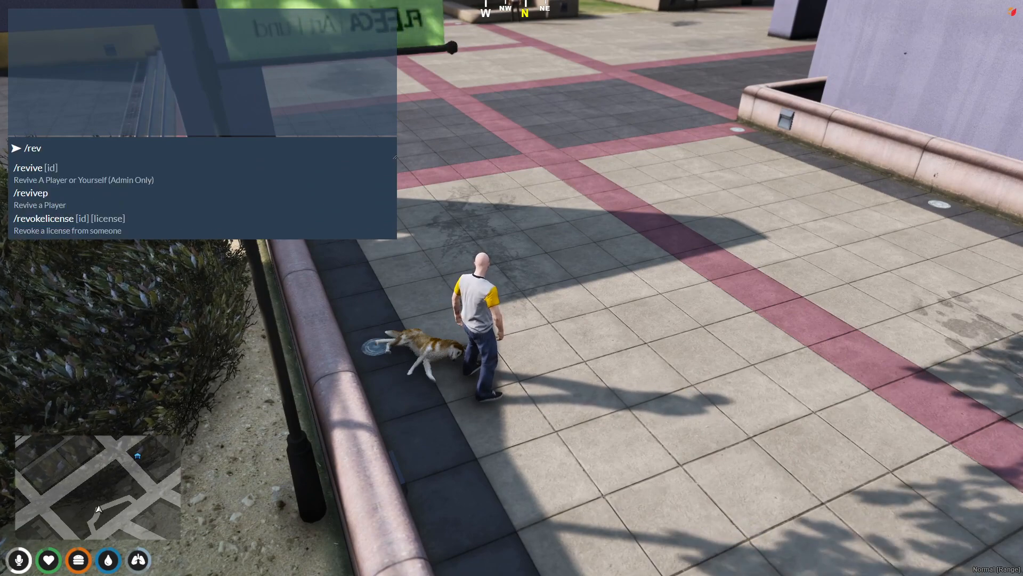
type("revv")
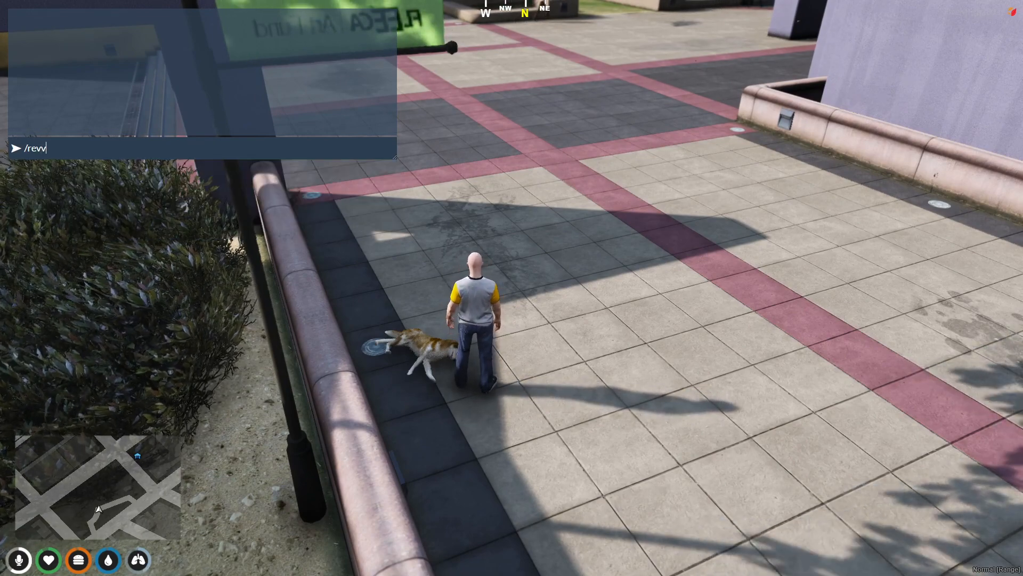
type("e")
key("BackSpace")
key("BackSpace")
key("BackSpace")
key("BackSpace")
key("BackSpace")
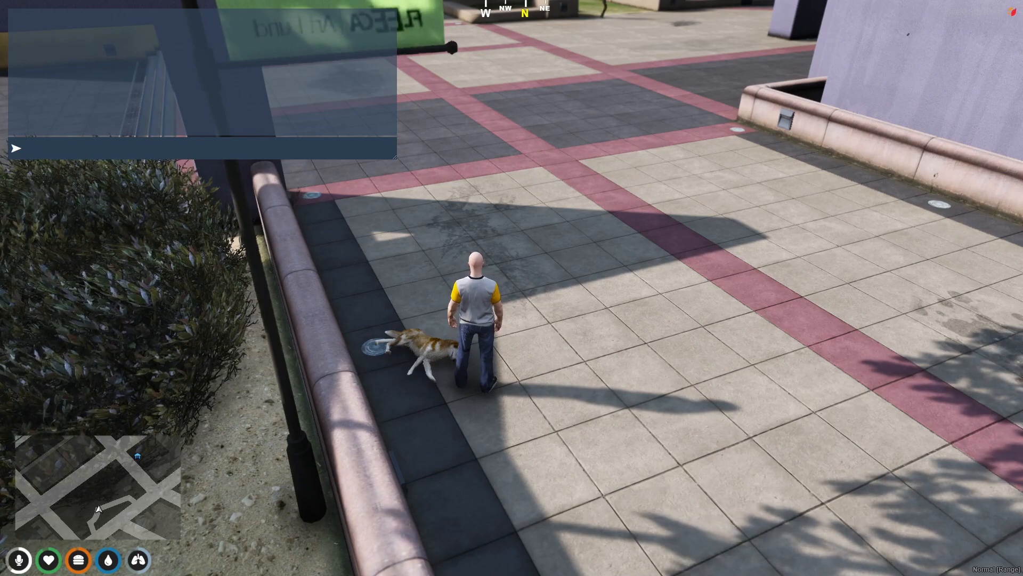
key("Escape")
Try the Boxing Dance Solo shared emote, then back out of the menu
key("F4")
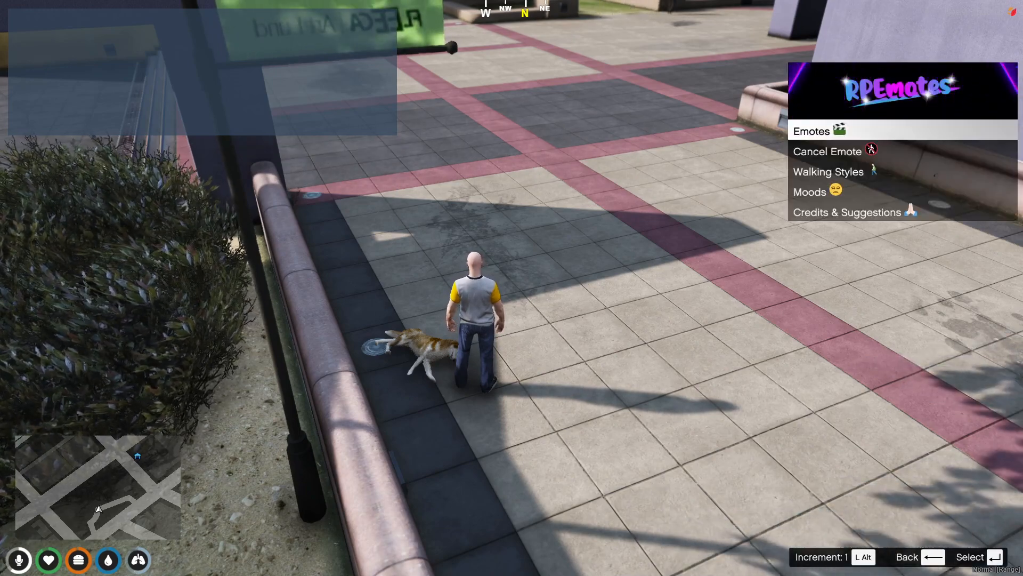
key("Return")
key("Down")
key("Down")
key("Down")
key("Down")
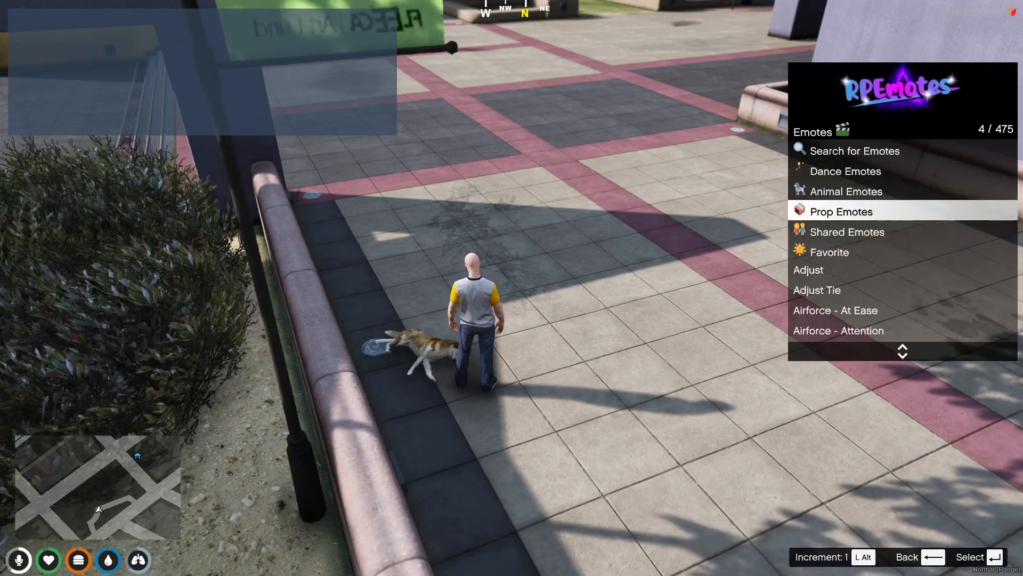
key("Return")
key("Return")
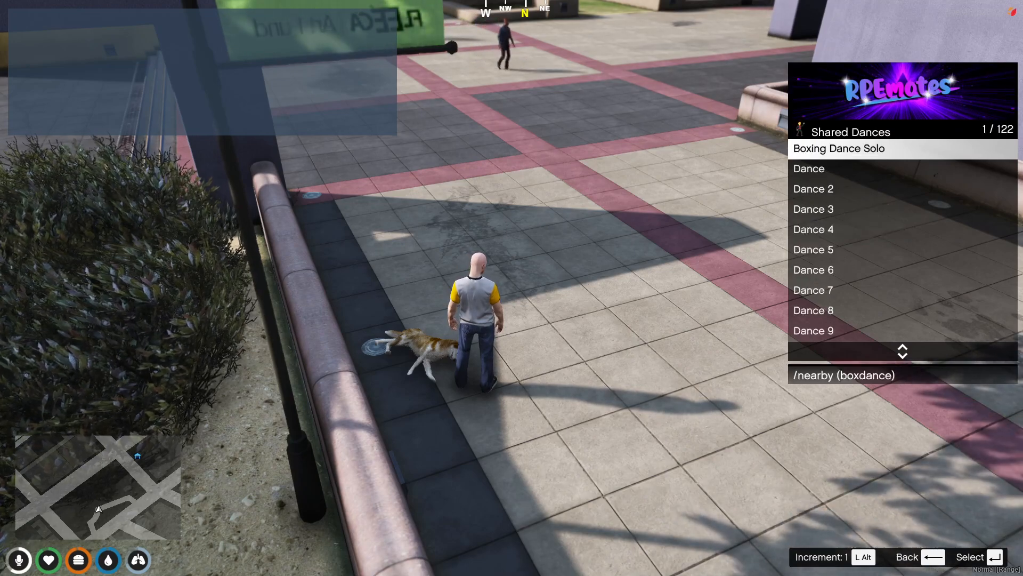
key("Return")
key("BackSpace")
key("BackSpace")
key("BackSpace")
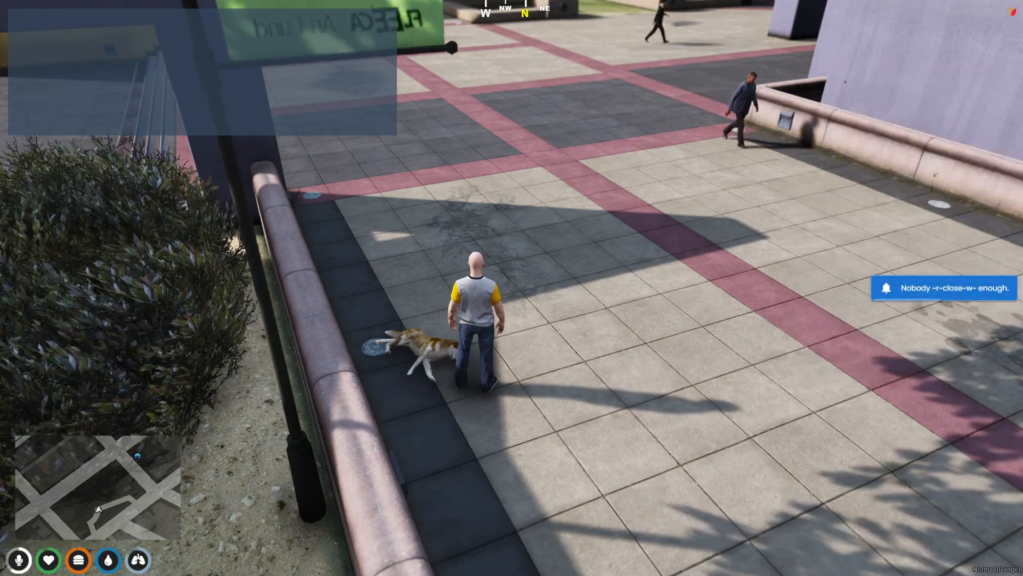
Try the Beg 2 (big dog) animal emote, then close the menu and sprint across the plaza
key("F3")
key("Down")
key("Up")
key("Return")
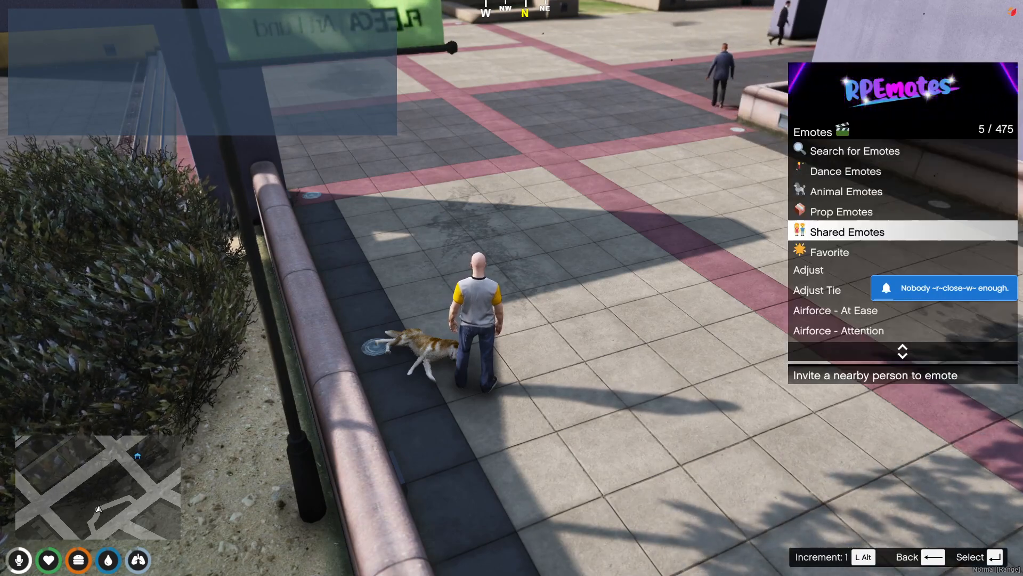
key("Up")
key("Up")
key("Return")
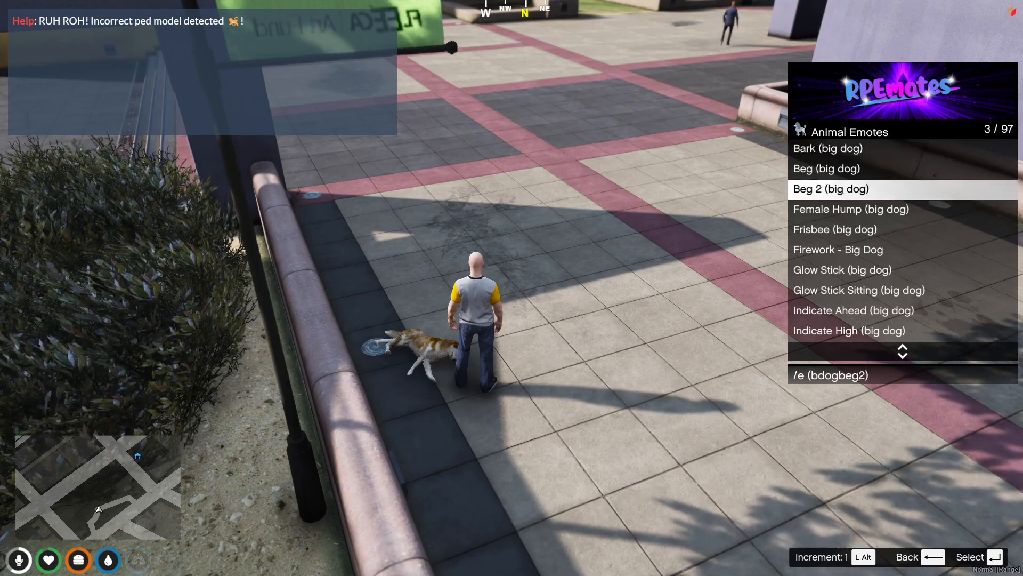
key("d")
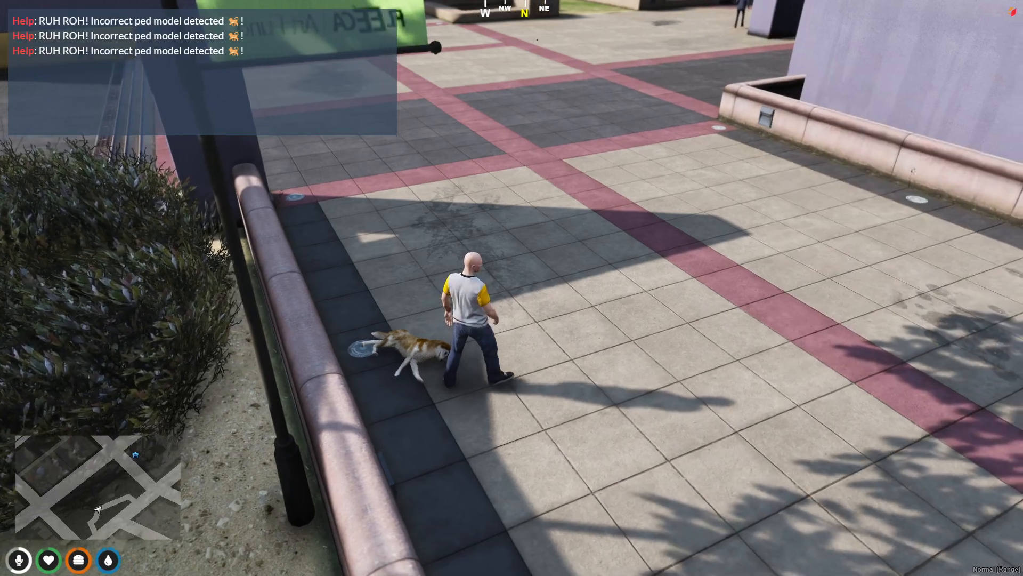
key("shift+w")
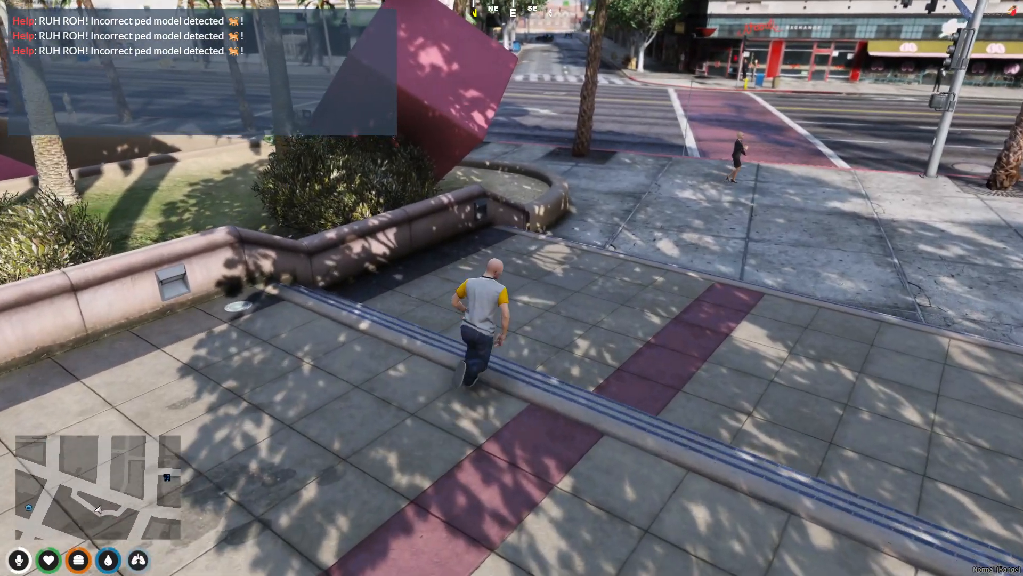